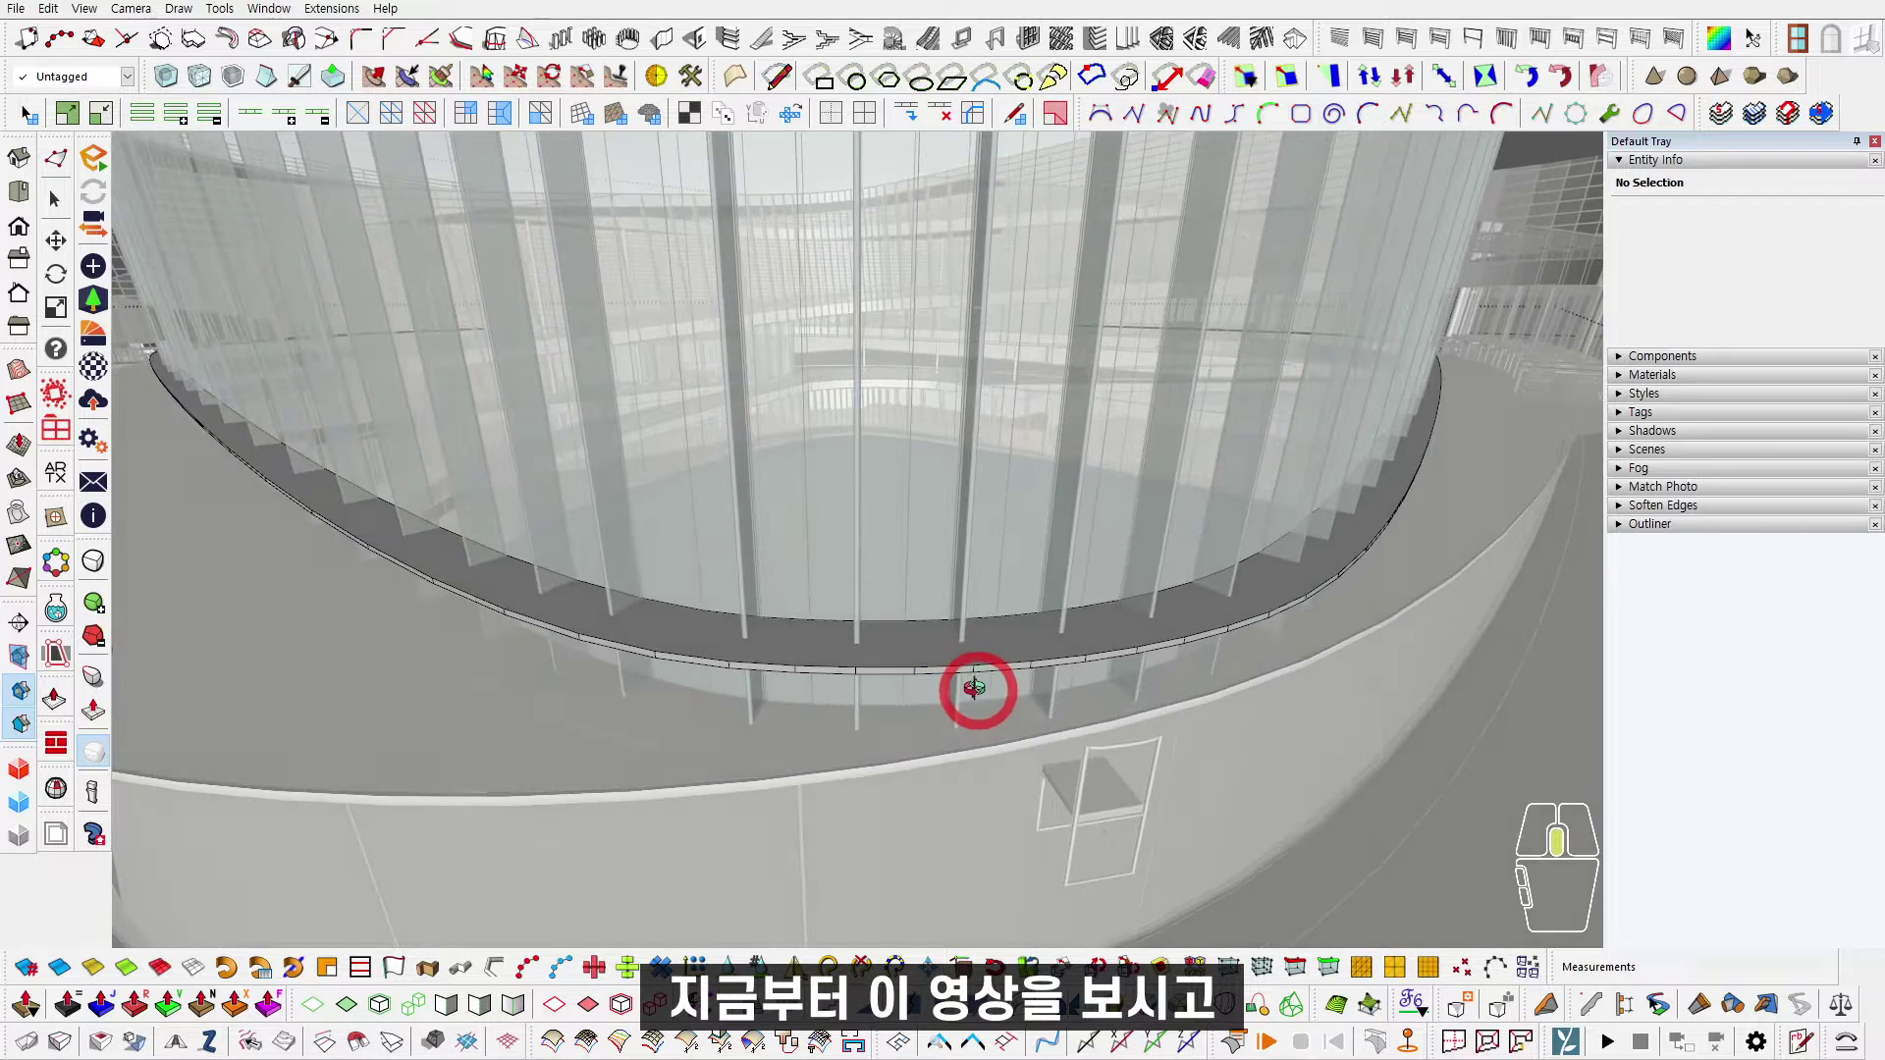
Step: Copy the chair along the open curve with PathCopy at a spacing of 1500 mm
{"action": "key", "text": "alt+Escape"}
{"action": "double_click", "coordinate": [1080, 779]}
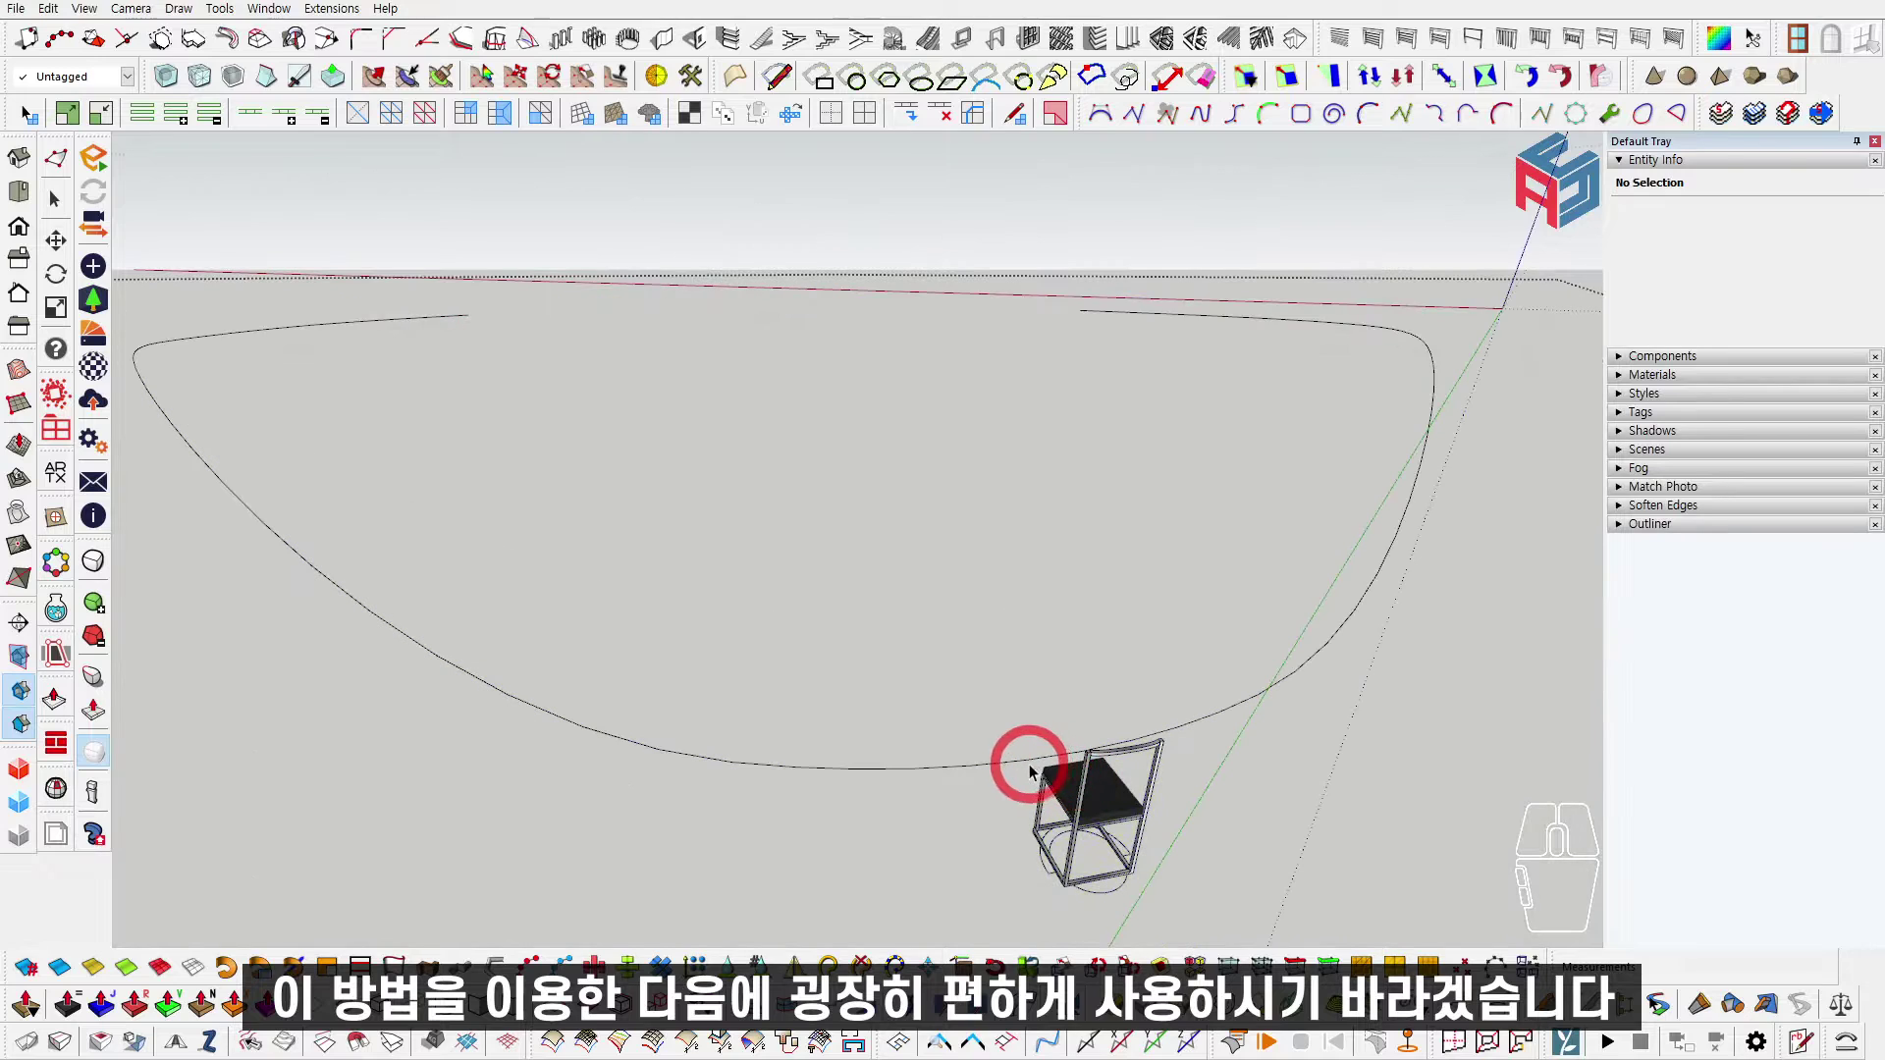
{"action": "key", "text": "alt+F5"}
{"action": "left_click", "coordinate": [1011, 761]}
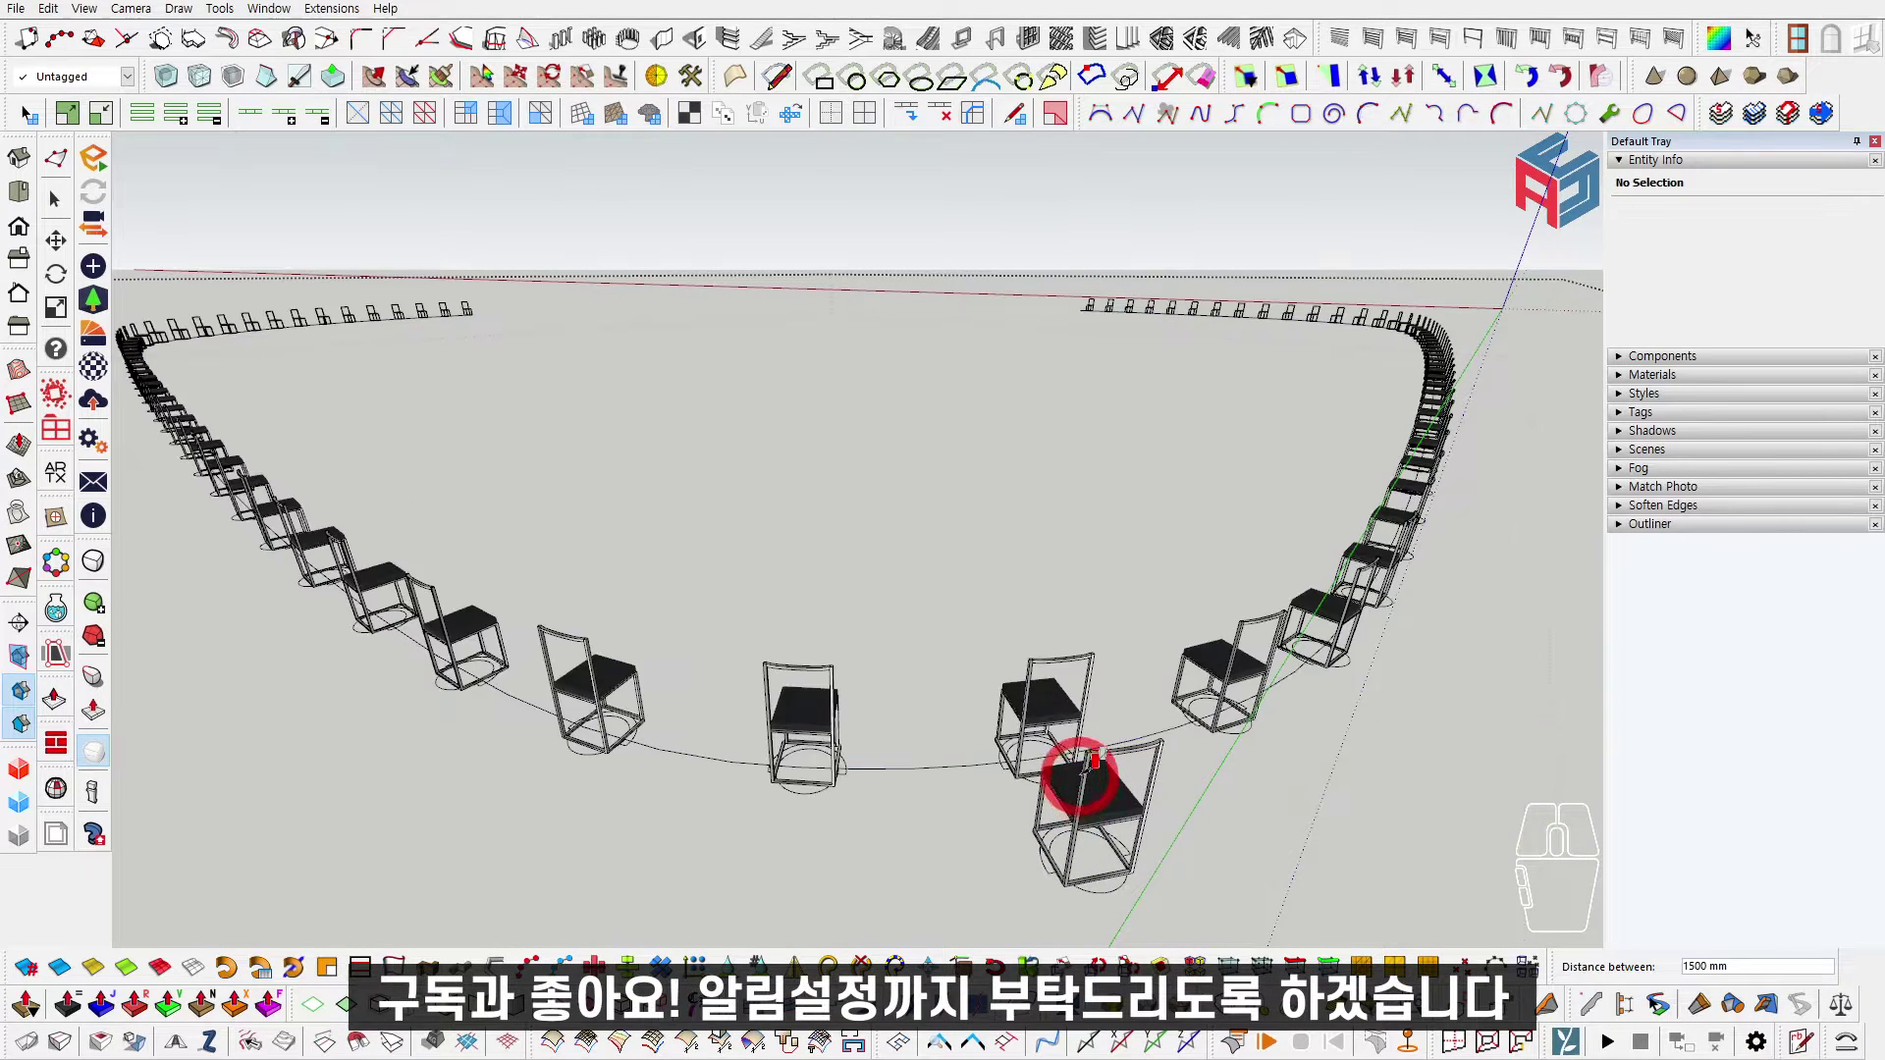
{"action": "key", "text": "alt+grave"}
{"action": "scroll", "coordinate": [1075, 643], "scroll_direction": "up", "scroll_amount": 4}
{"action": "scroll", "coordinate": [1074, 643], "scroll_direction": "down", "scroll_amount": 4}
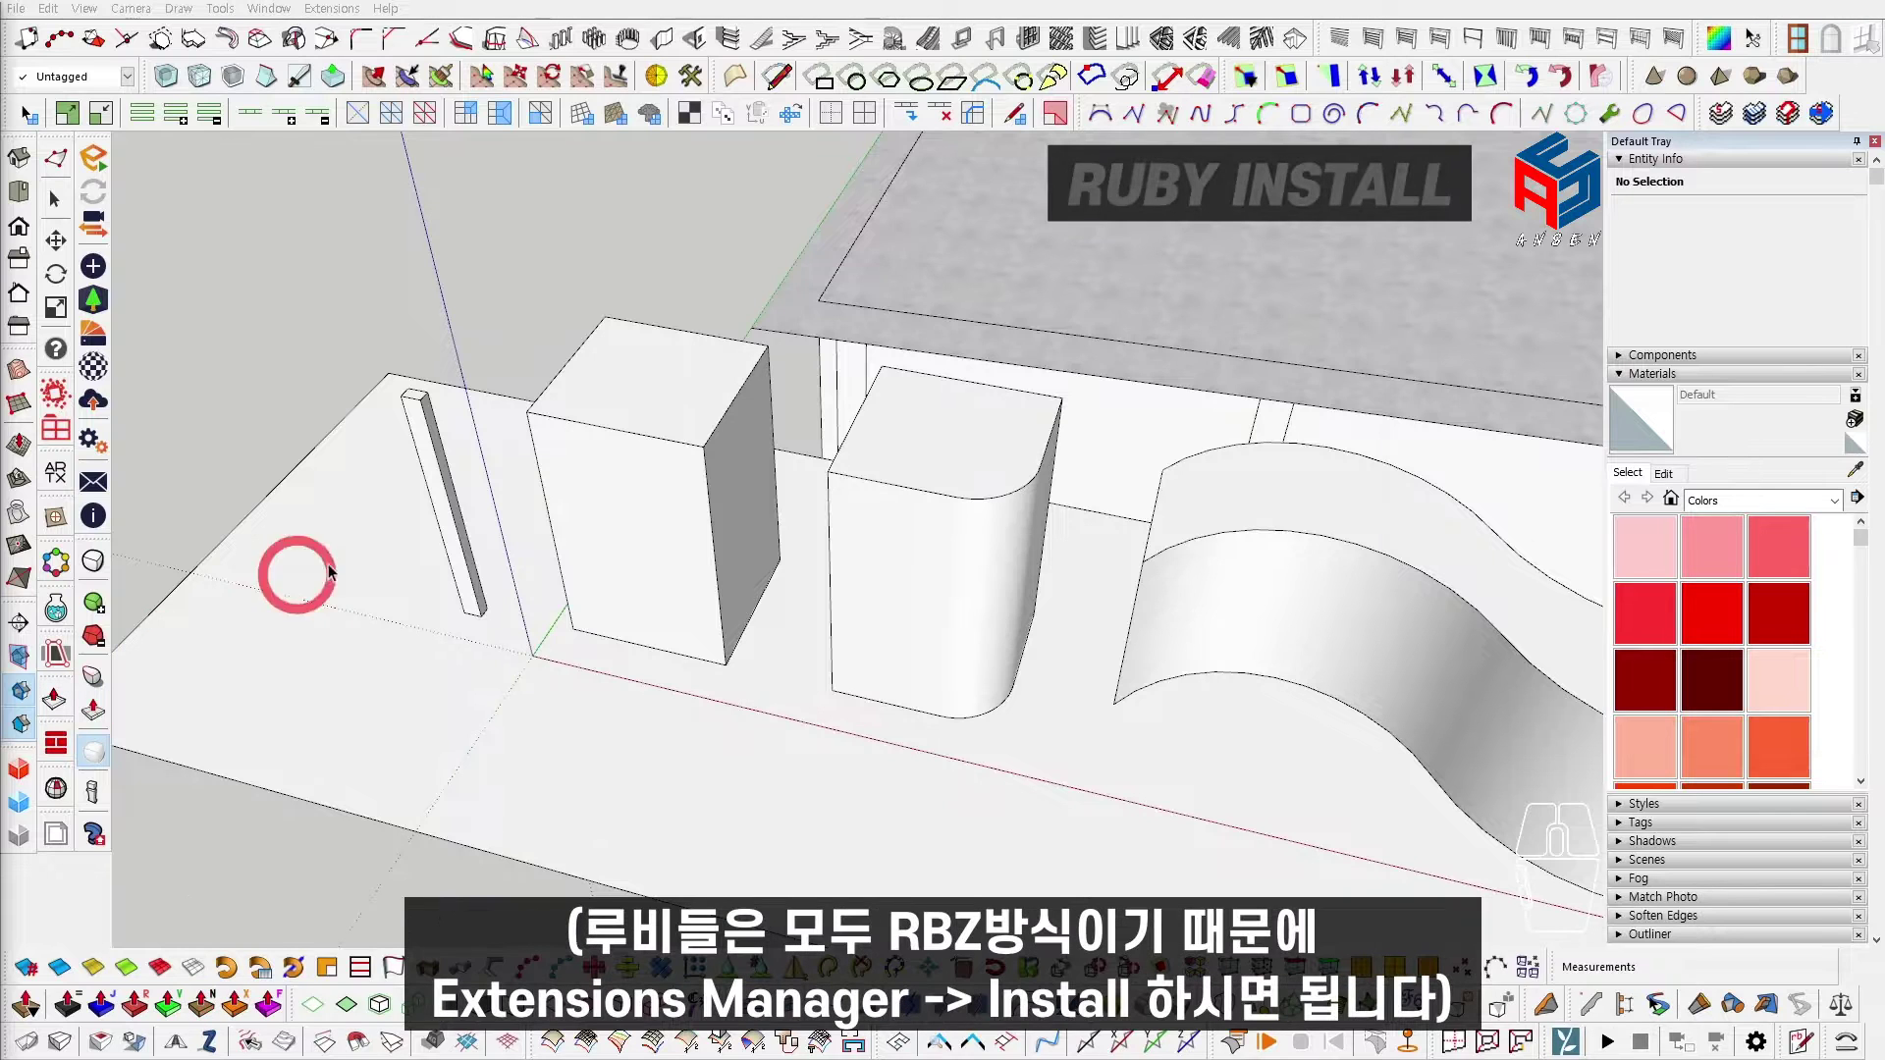
Step: Start installing an extension through the Extension Manager, select smustard_PathCopy.rbz, and cancel the installation
{"action": "left_click", "coordinate": [325, 11]}
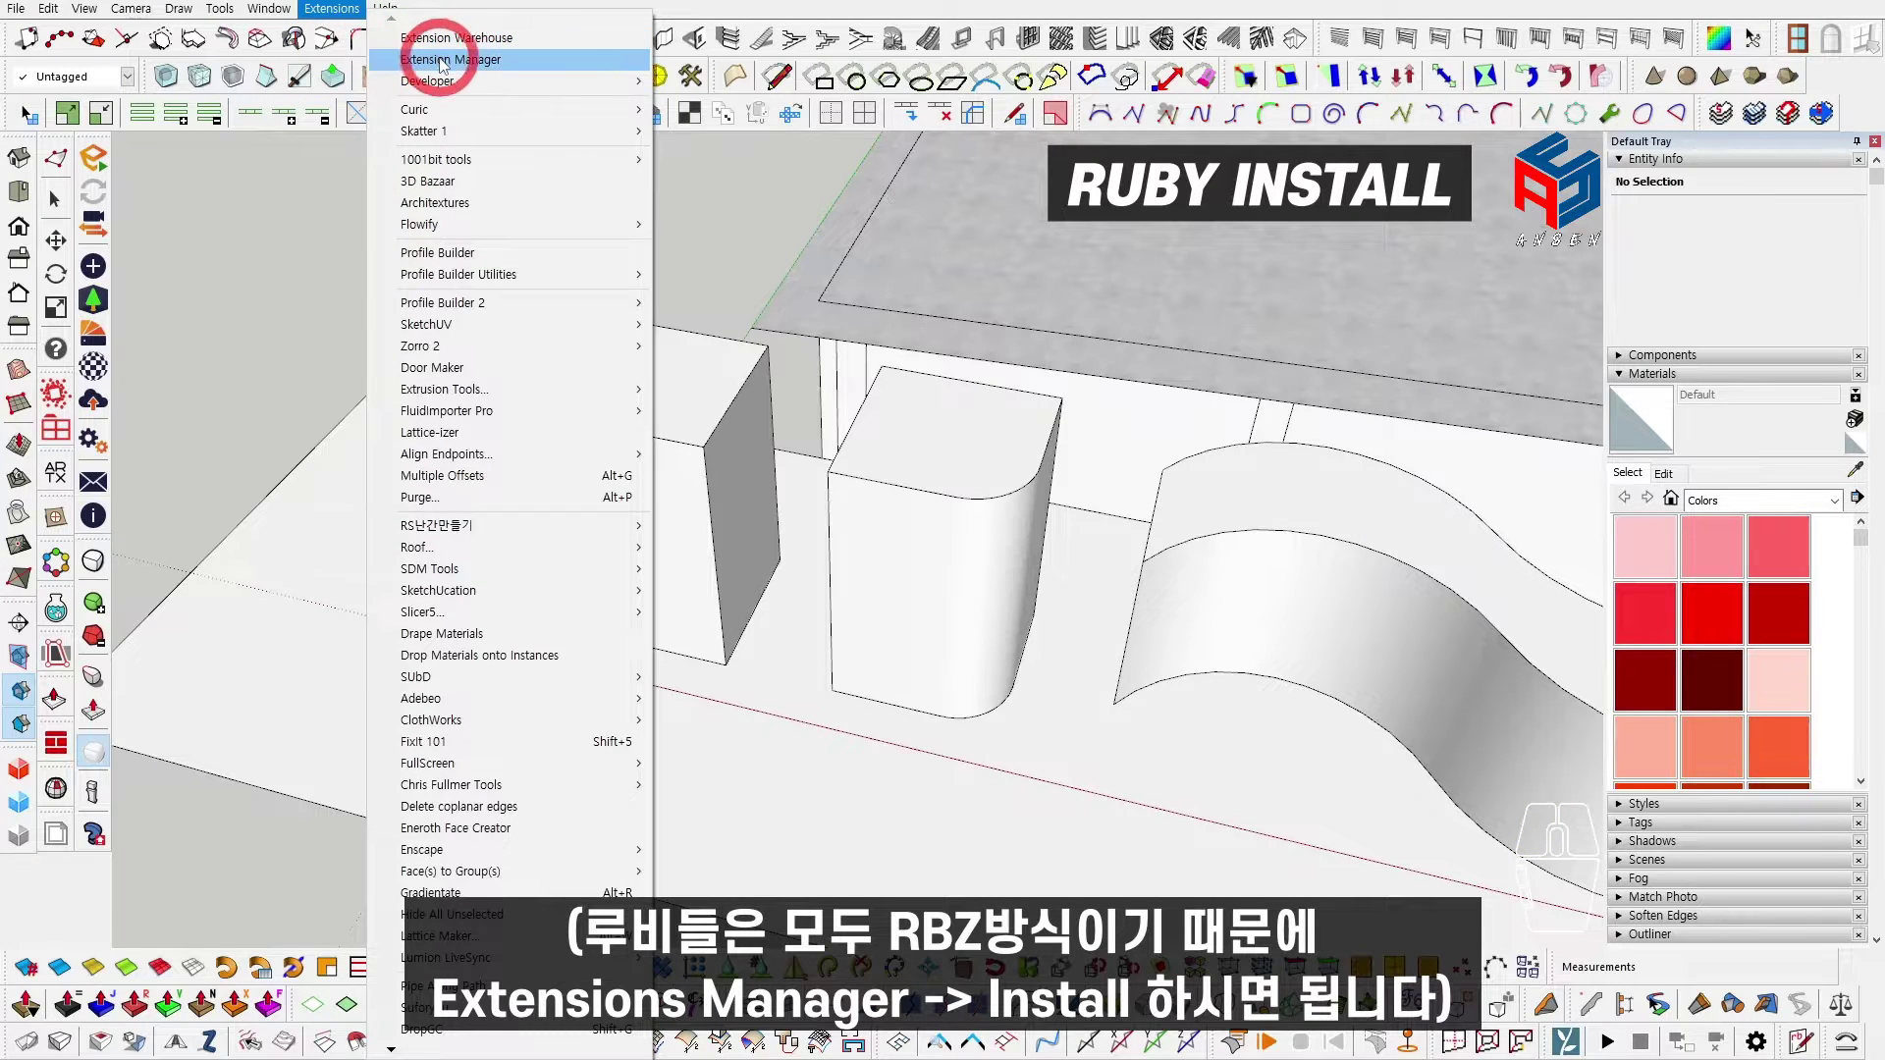
{"action": "mouse_move", "coordinate": [278, 10]}
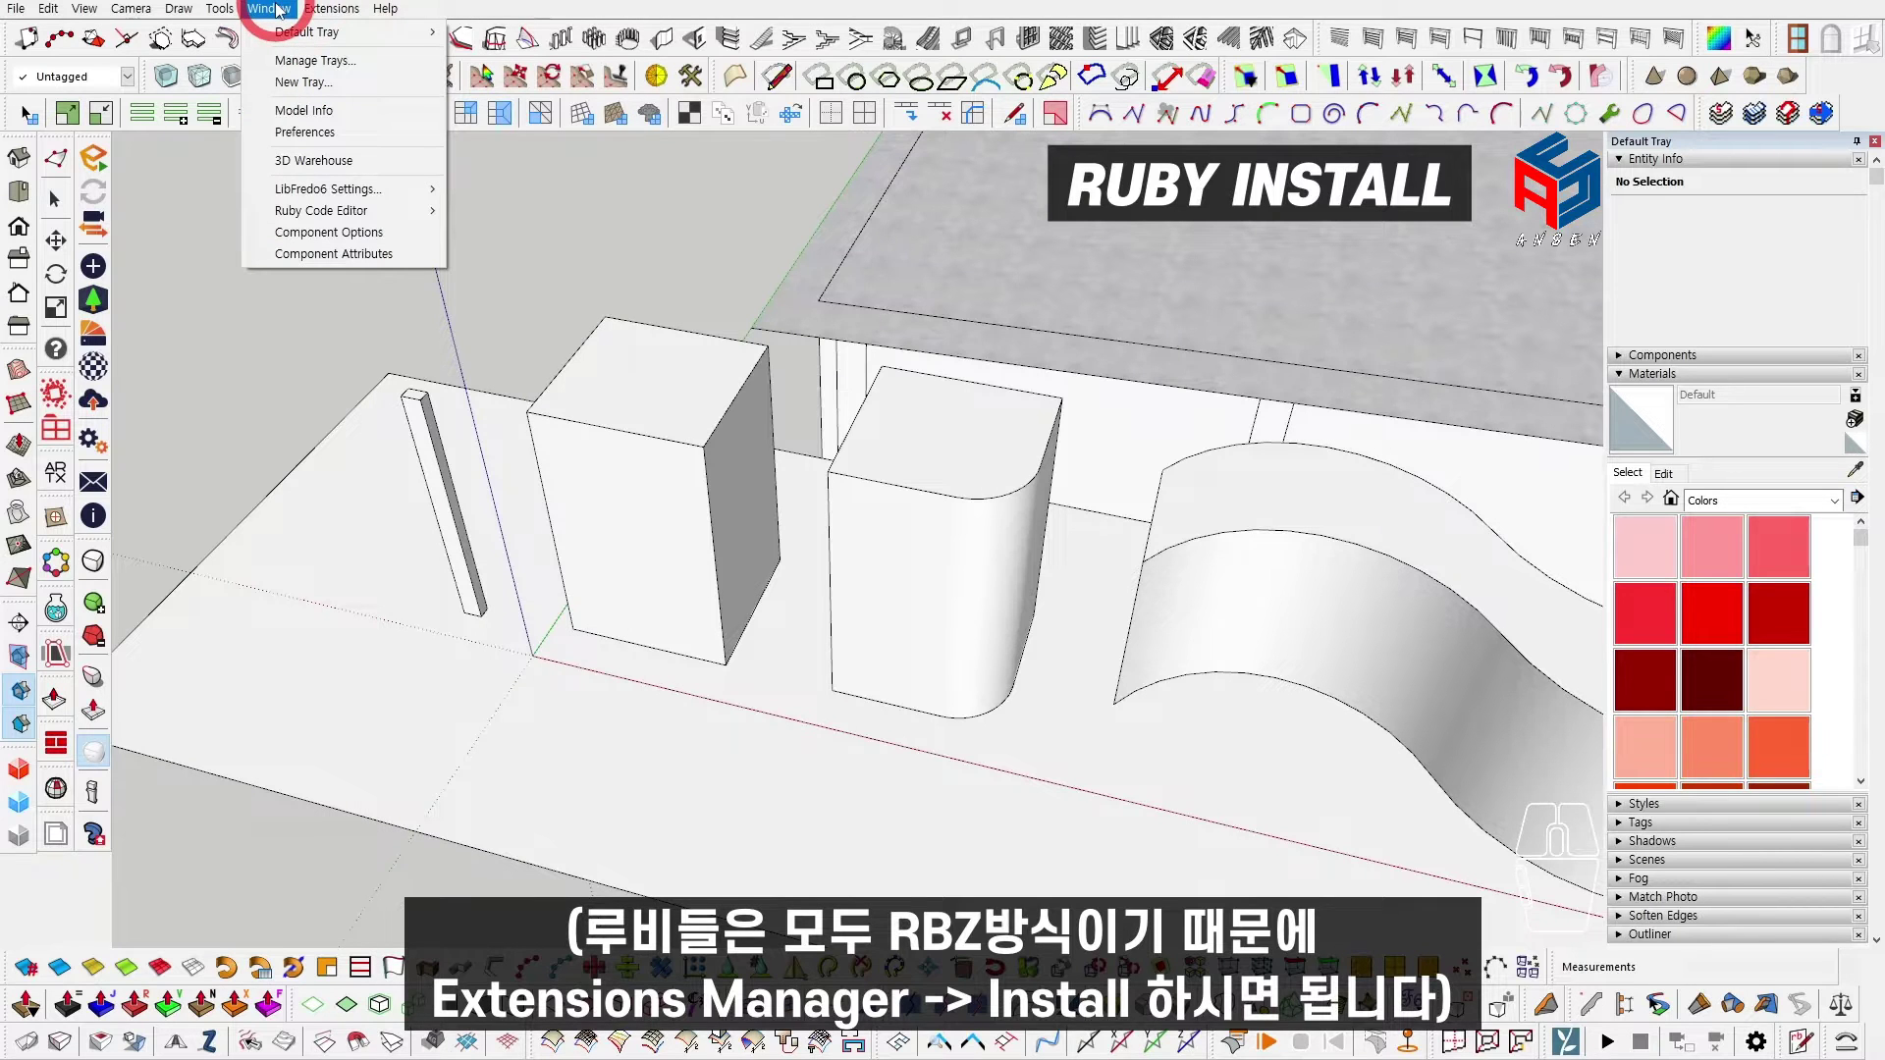
{"action": "left_click", "coordinate": [386, 50]}
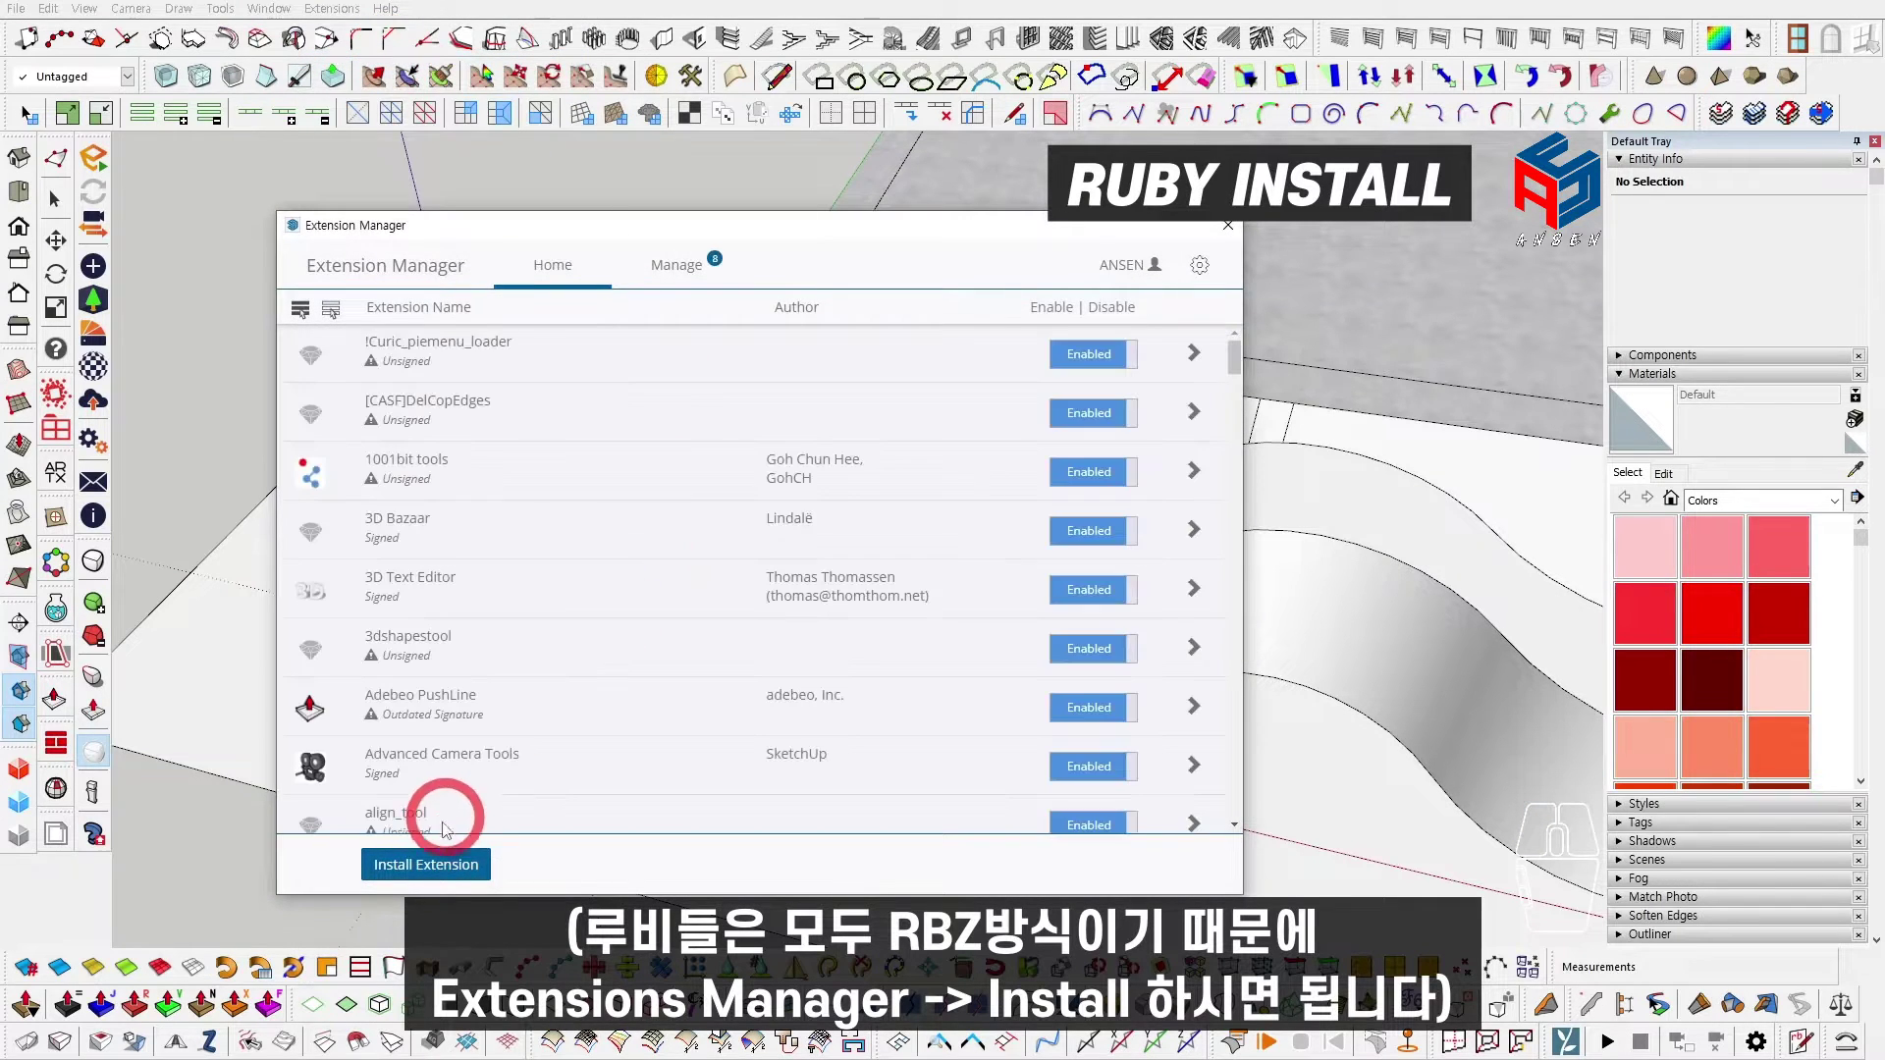
{"action": "left_click", "coordinate": [424, 864]}
{"action": "double_click", "coordinate": [510, 386]}
{"action": "left_click", "coordinate": [554, 385]}
{"action": "left_click", "coordinate": [774, 720]}
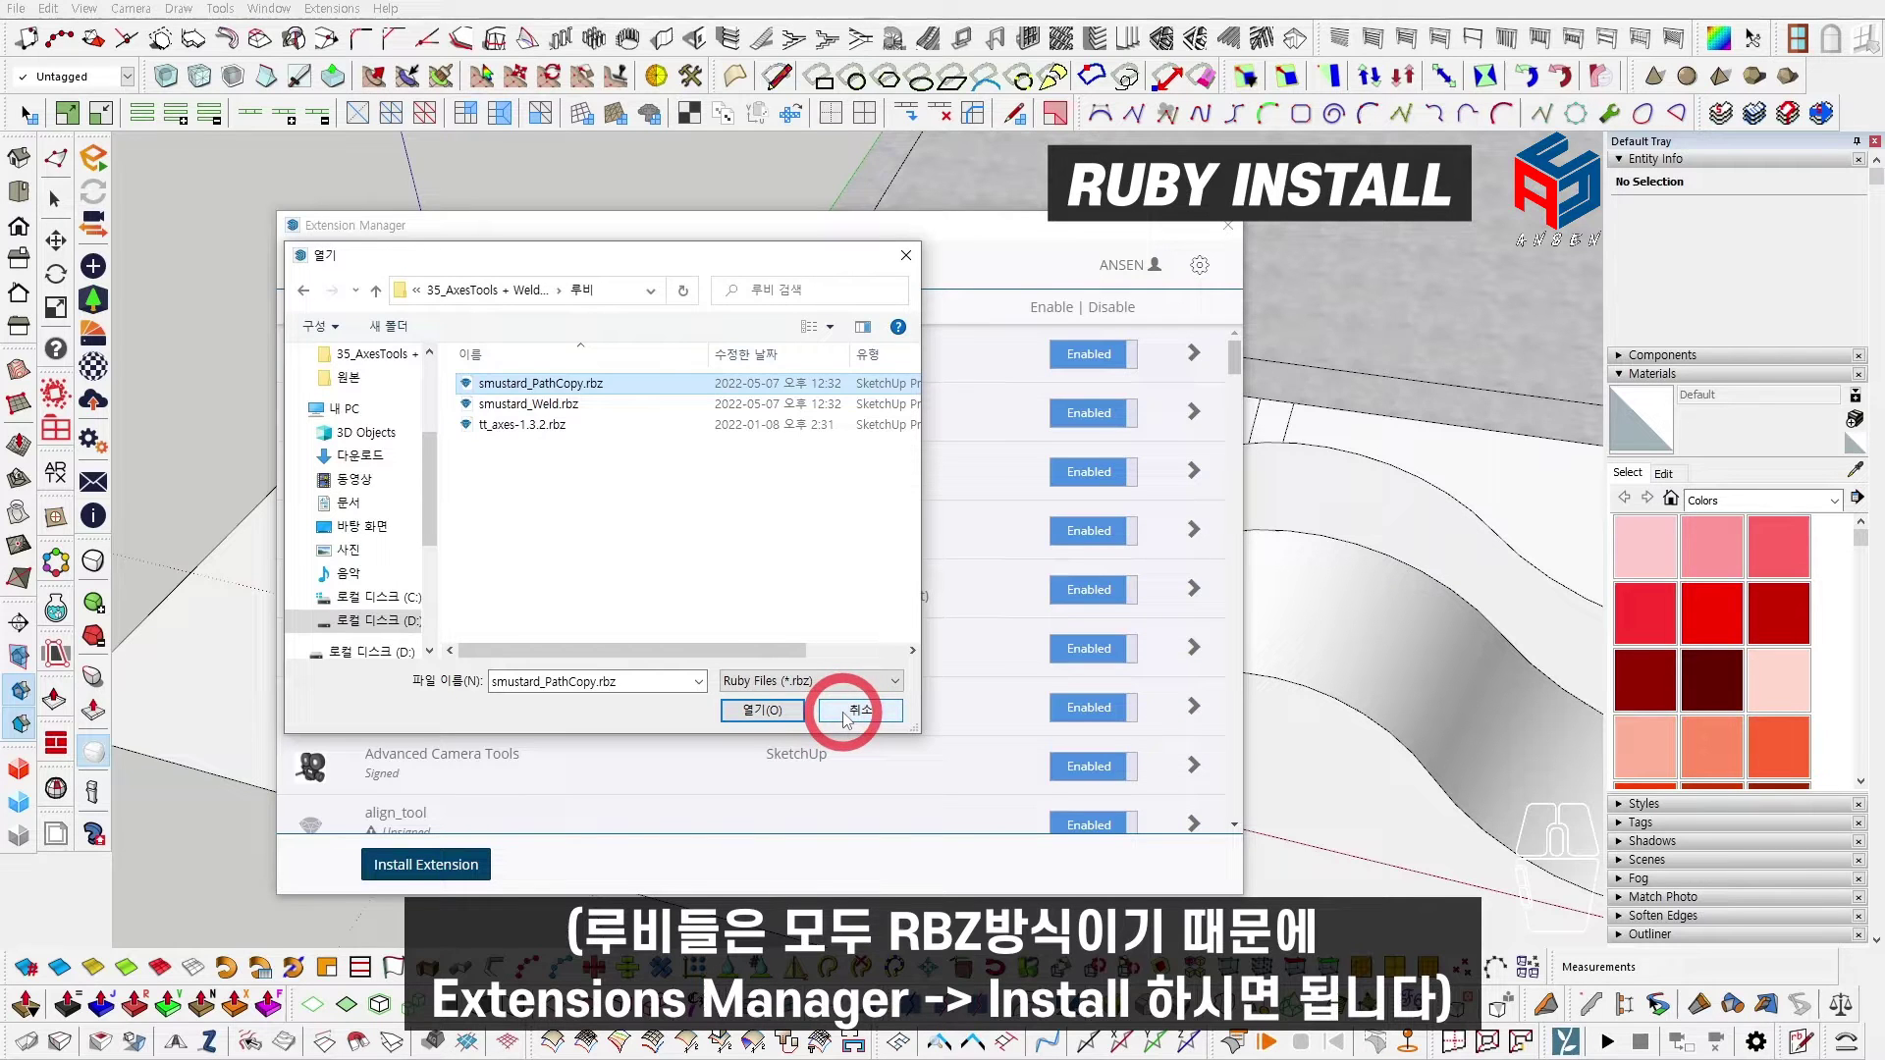
{"action": "left_click", "coordinate": [546, 446]}
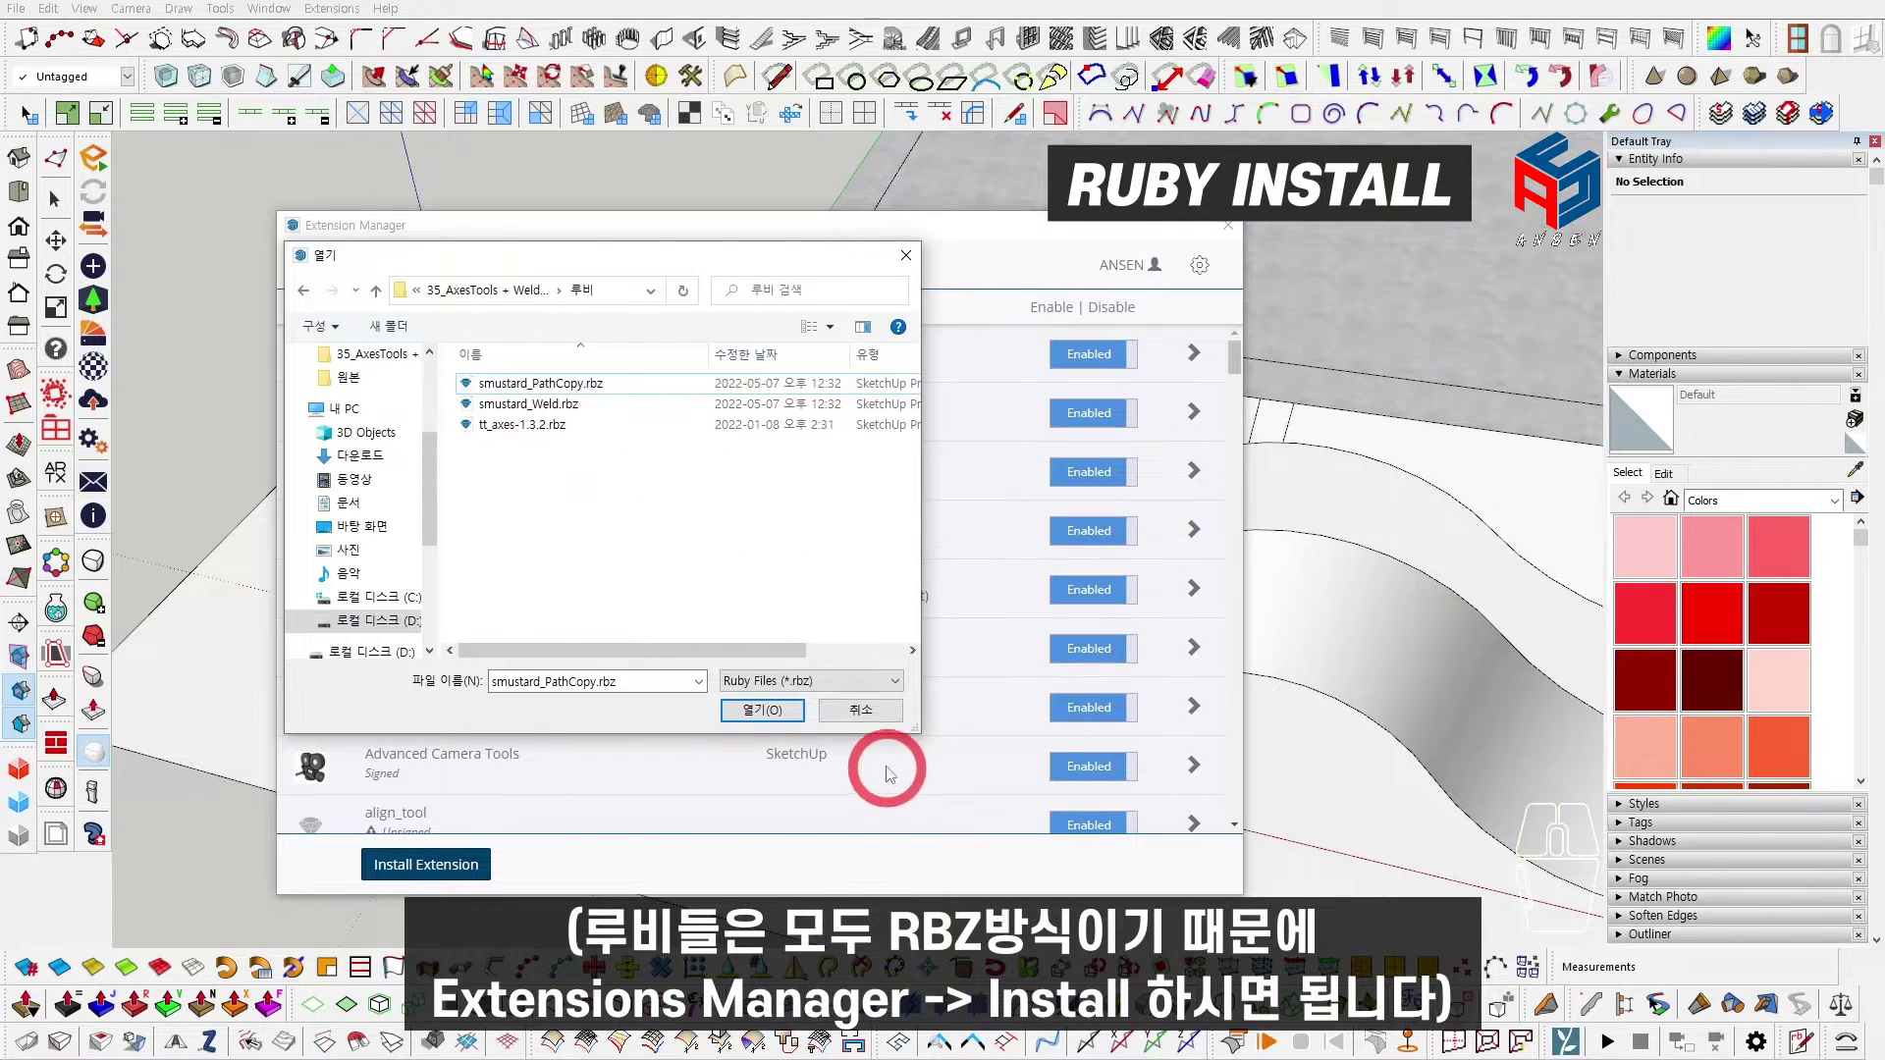
{"action": "left_click", "coordinate": [862, 709]}
{"action": "left_click", "coordinate": [1227, 225]}
Step: Look through the installed extension commands for PathCopy, Weld and Axes Tools and check their assigned shortcuts
{"action": "middle_click_drag", "start_coordinate": [794, 618], "coordinate": [875, 686]}
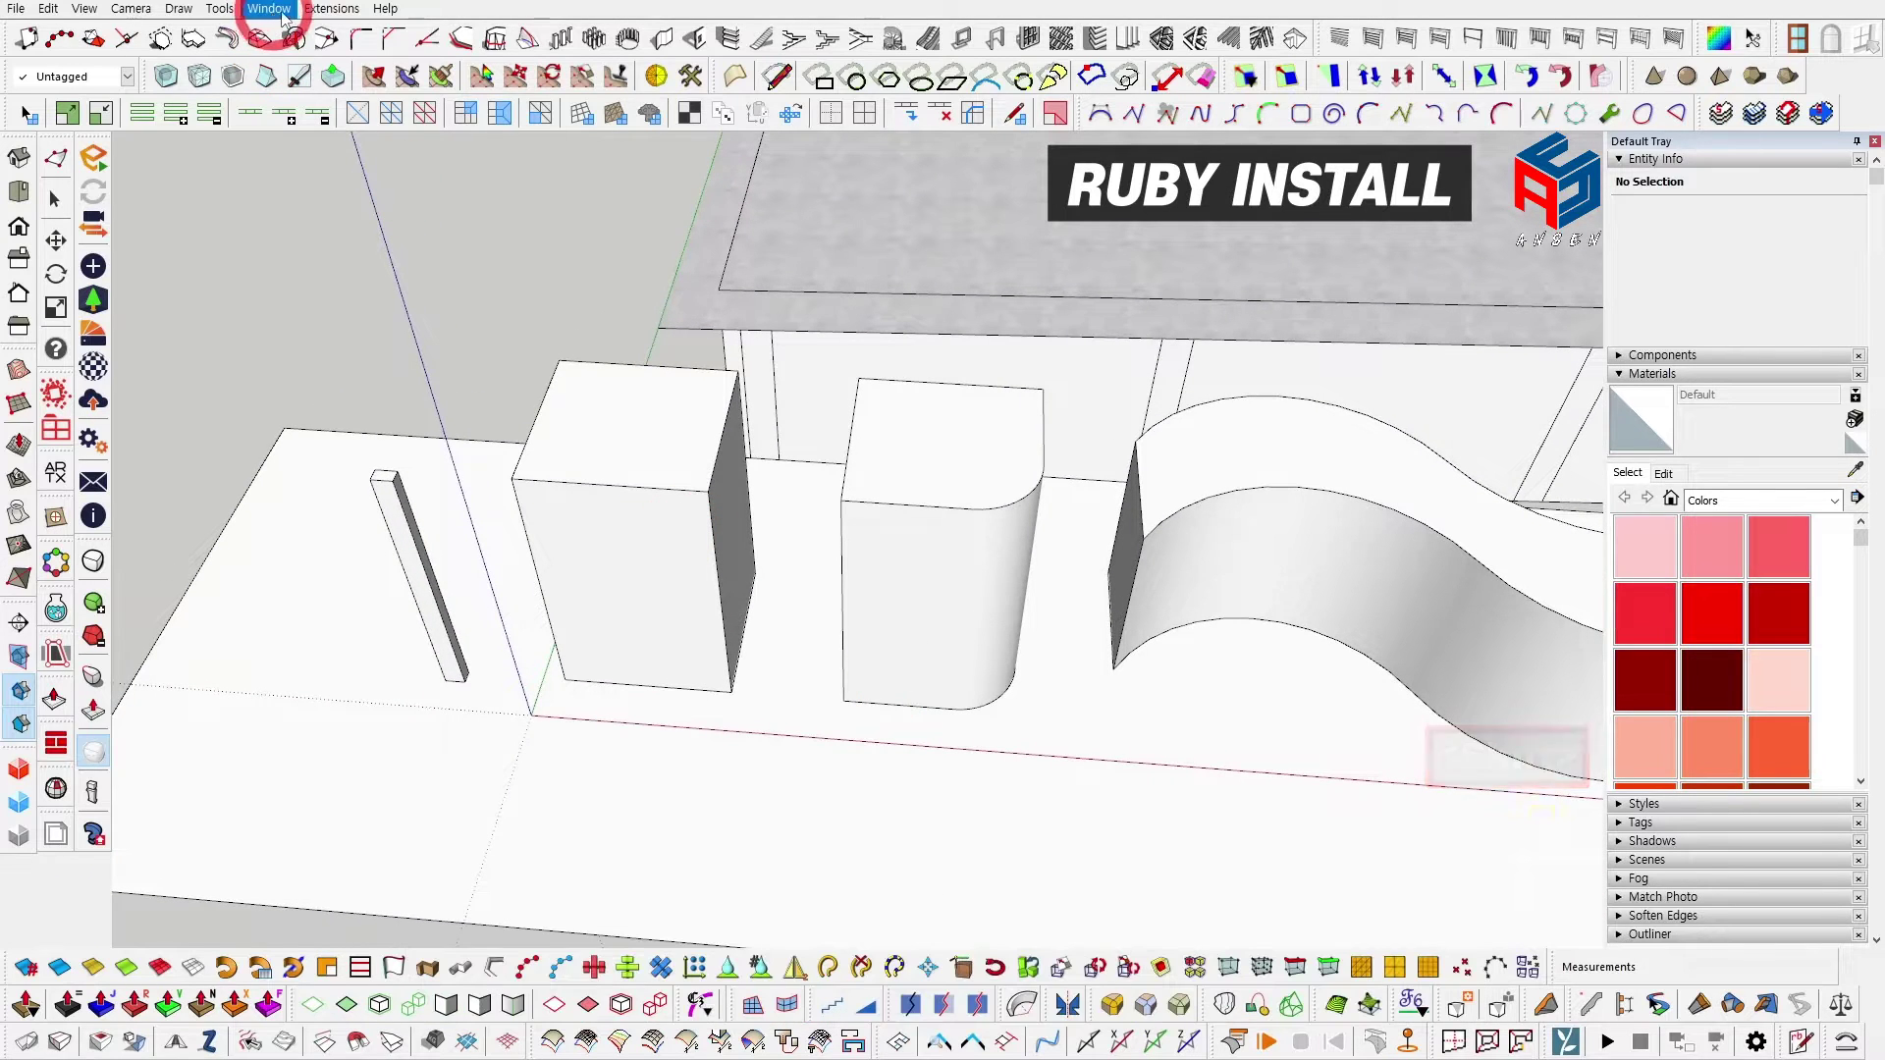
{"action": "left_click", "coordinate": [319, 10]}
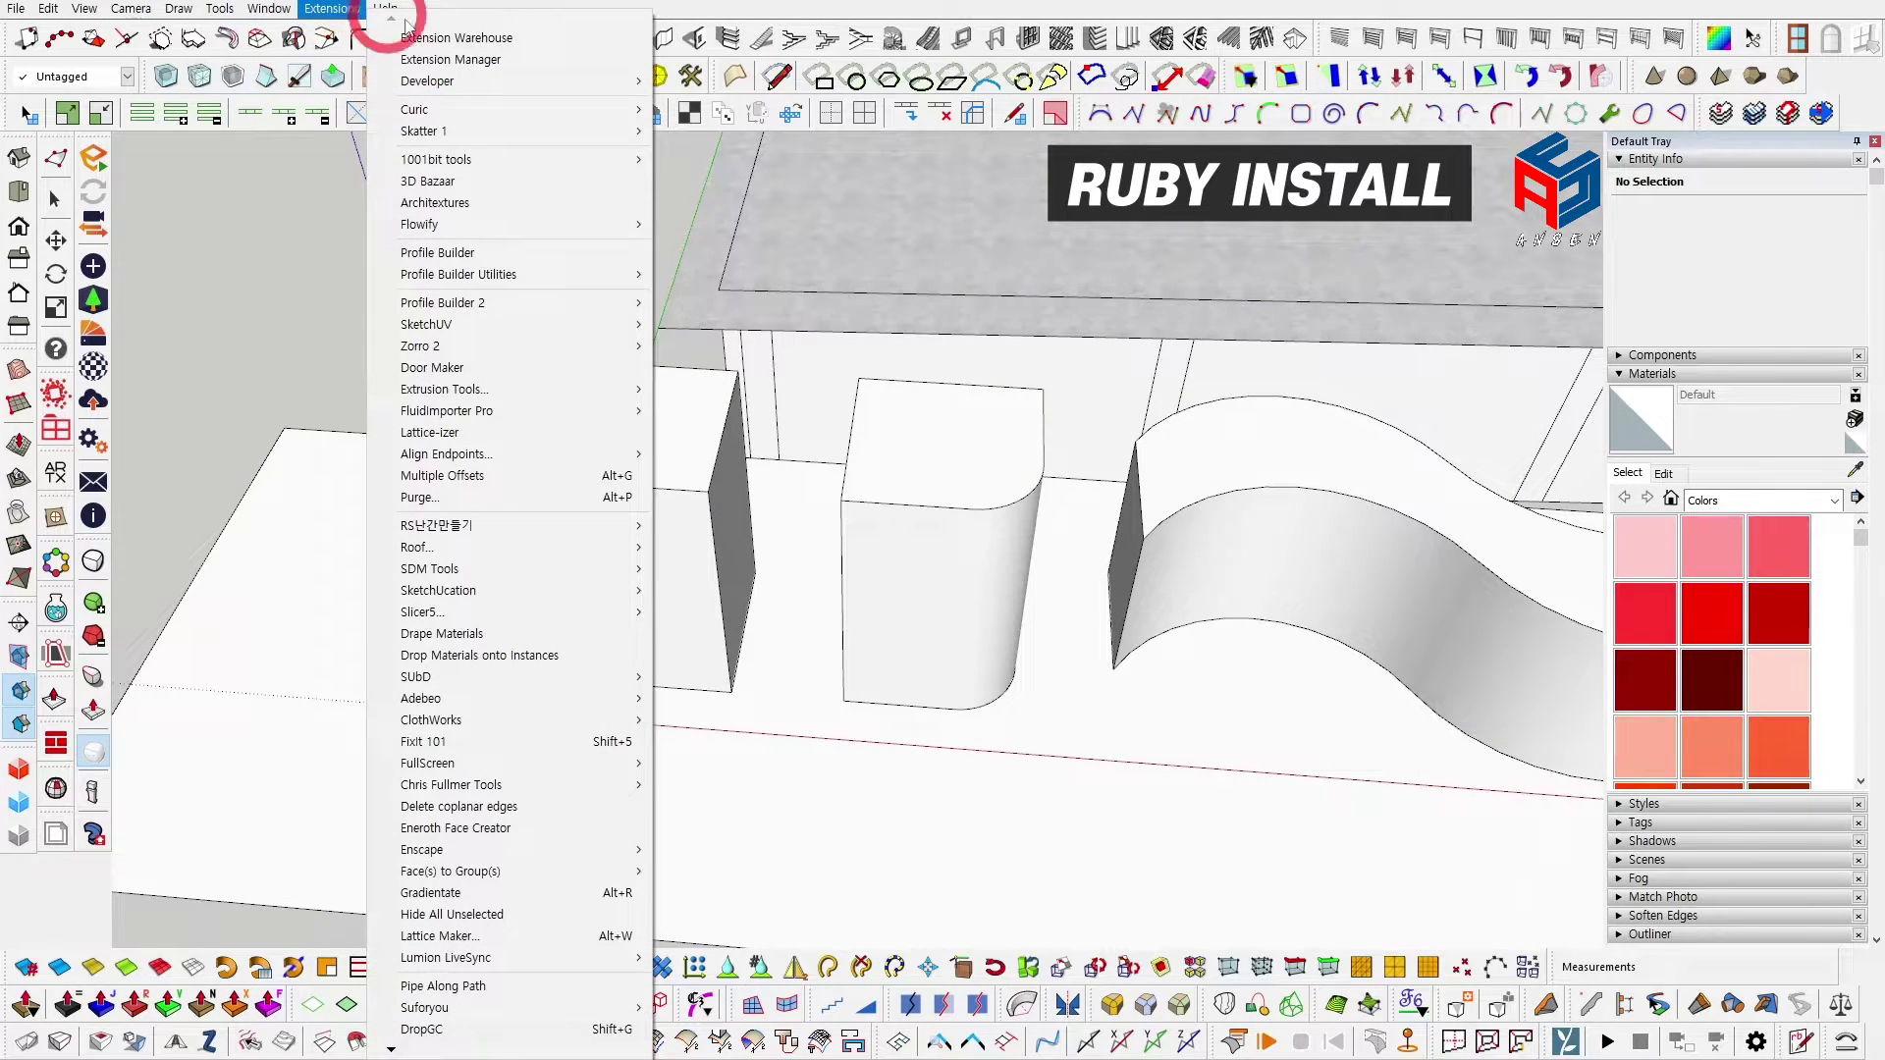
{"action": "left_click", "coordinate": [675, 10]}
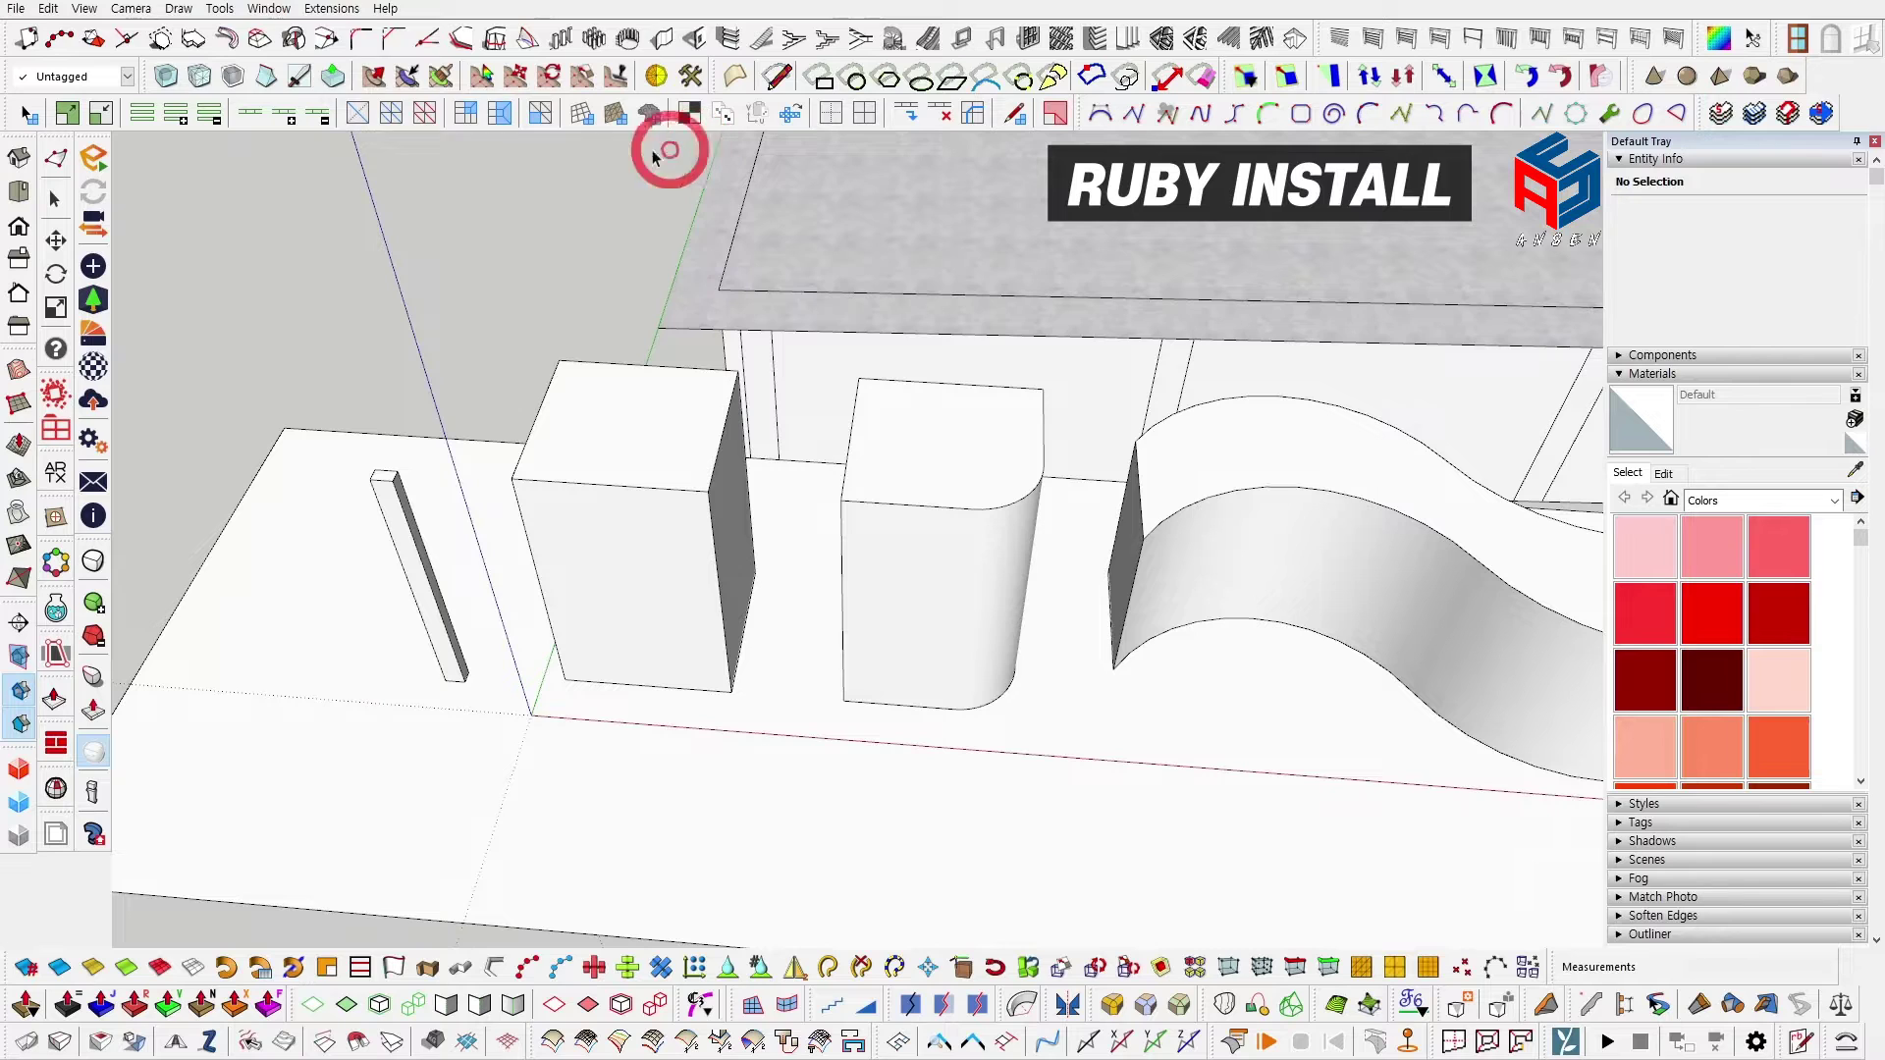
{"action": "left_click", "coordinate": [332, 10]}
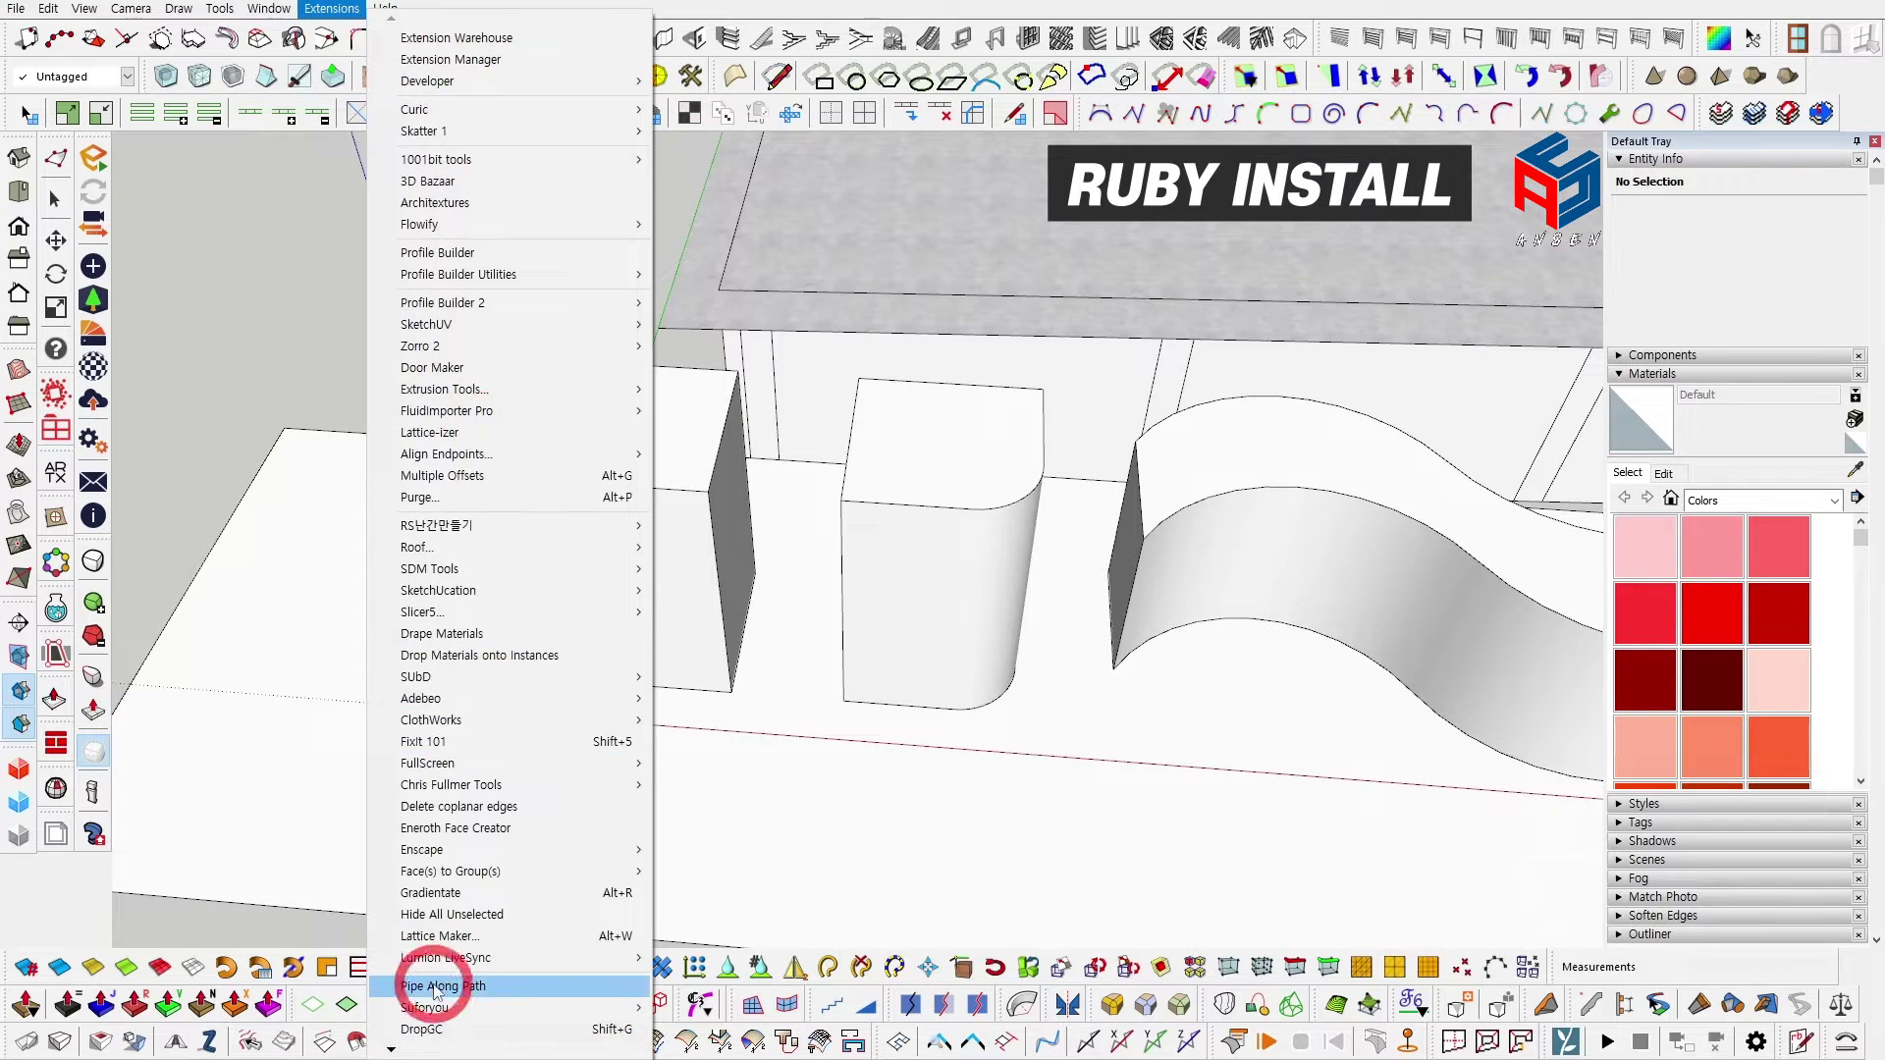
{"action": "mouse_move", "coordinate": [410, 1051]}
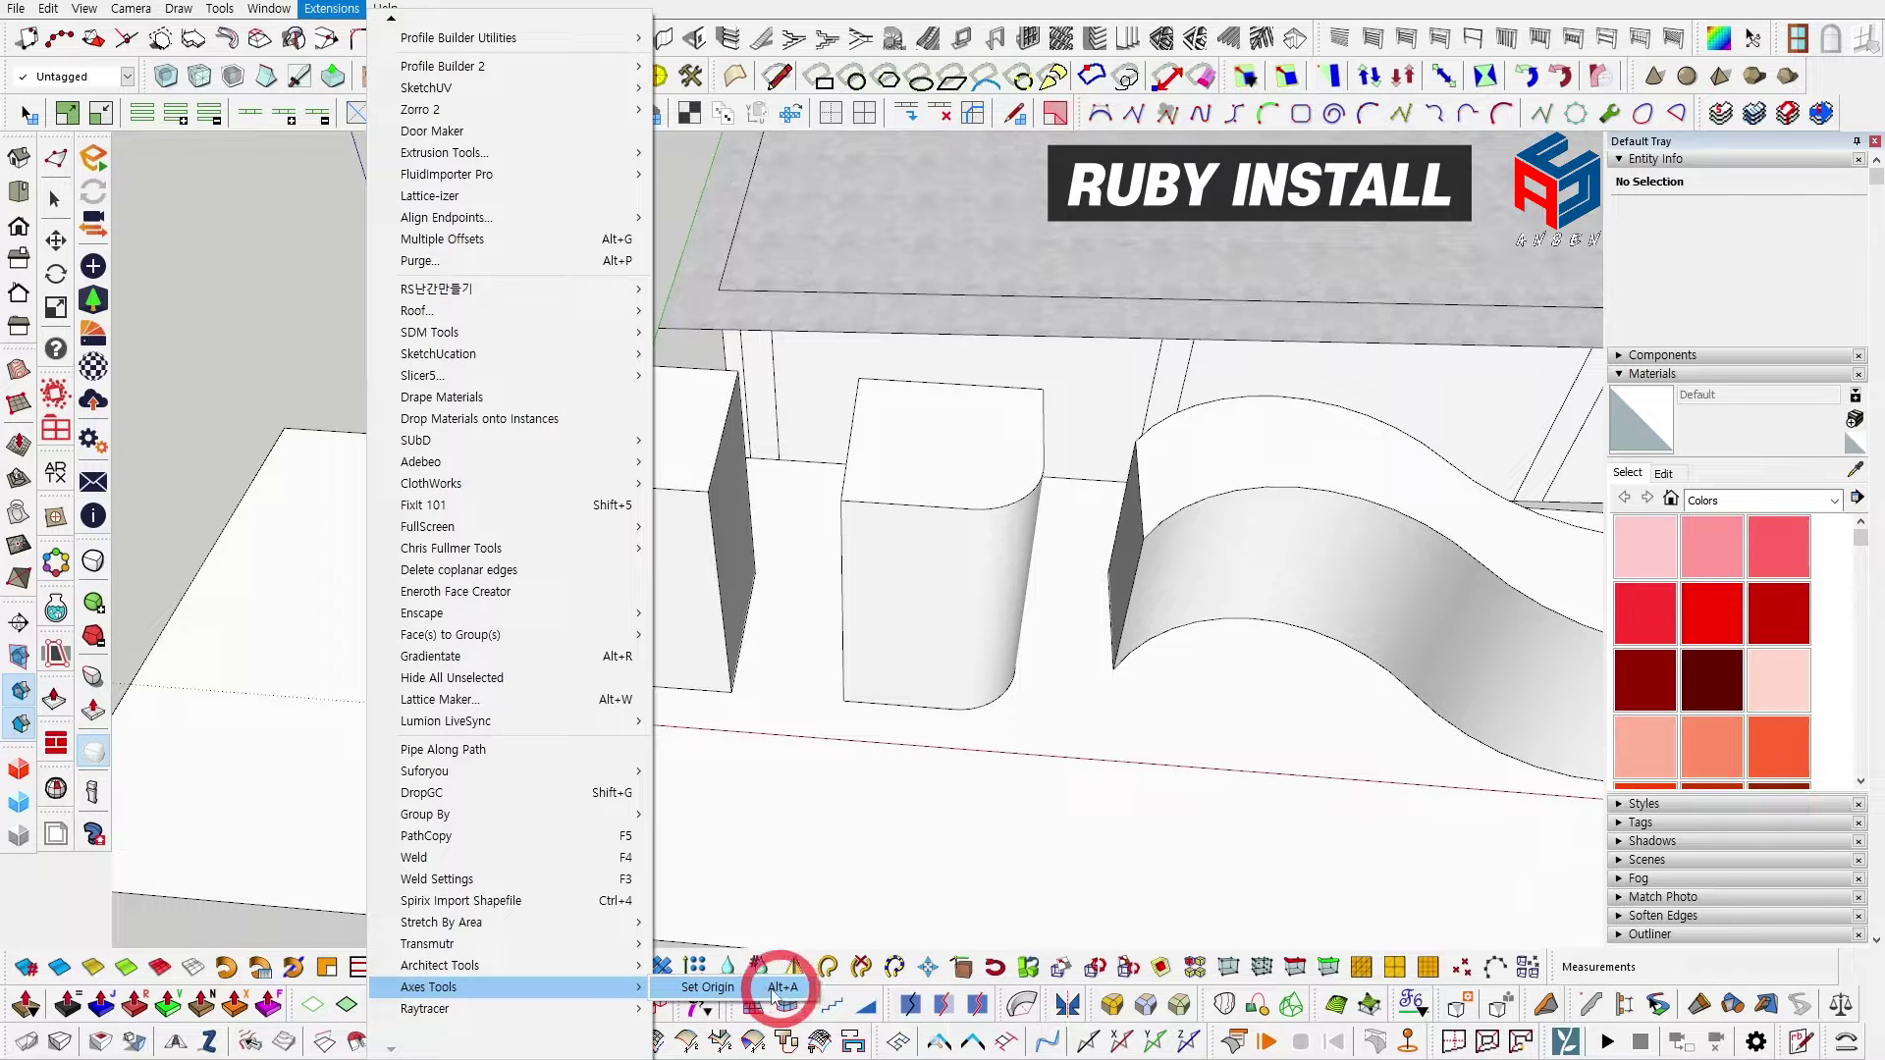
{"action": "left_click", "coordinate": [741, 8]}
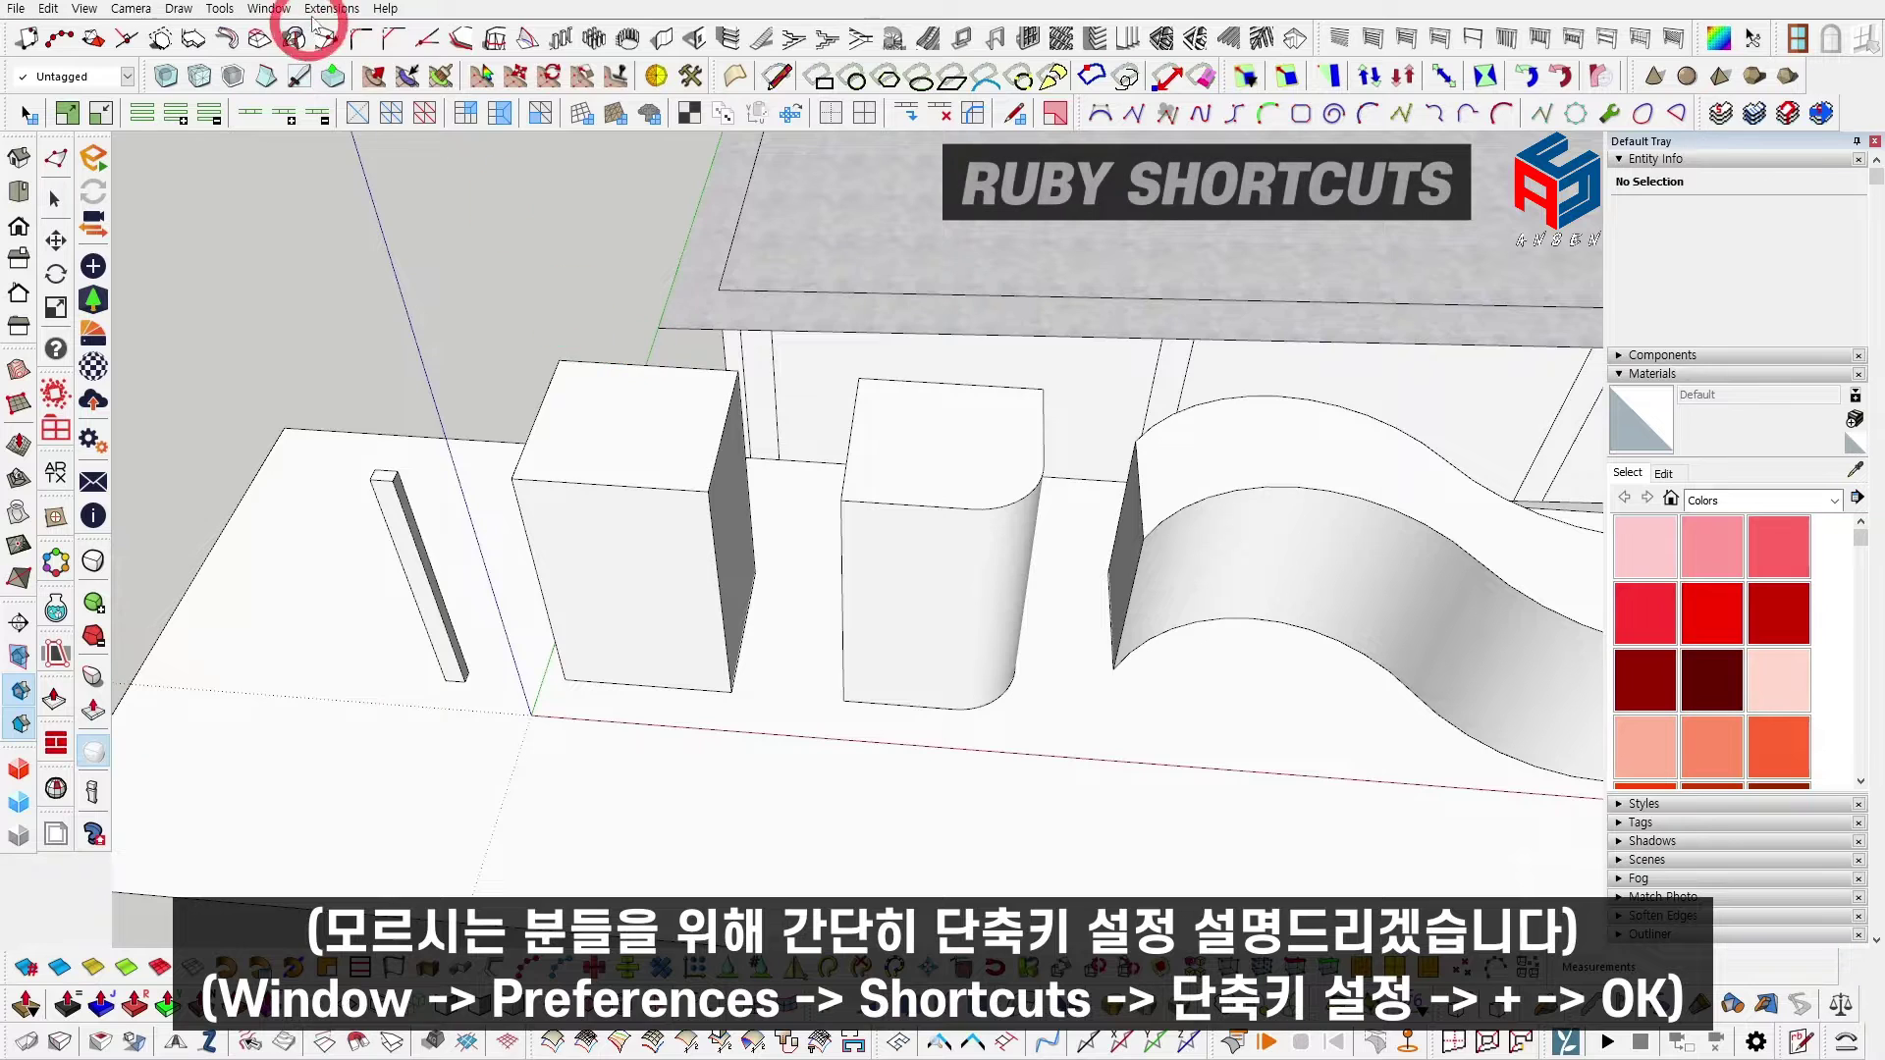
{"action": "left_click", "coordinate": [324, 8]}
{"action": "mouse_move", "coordinate": [474, 967]}
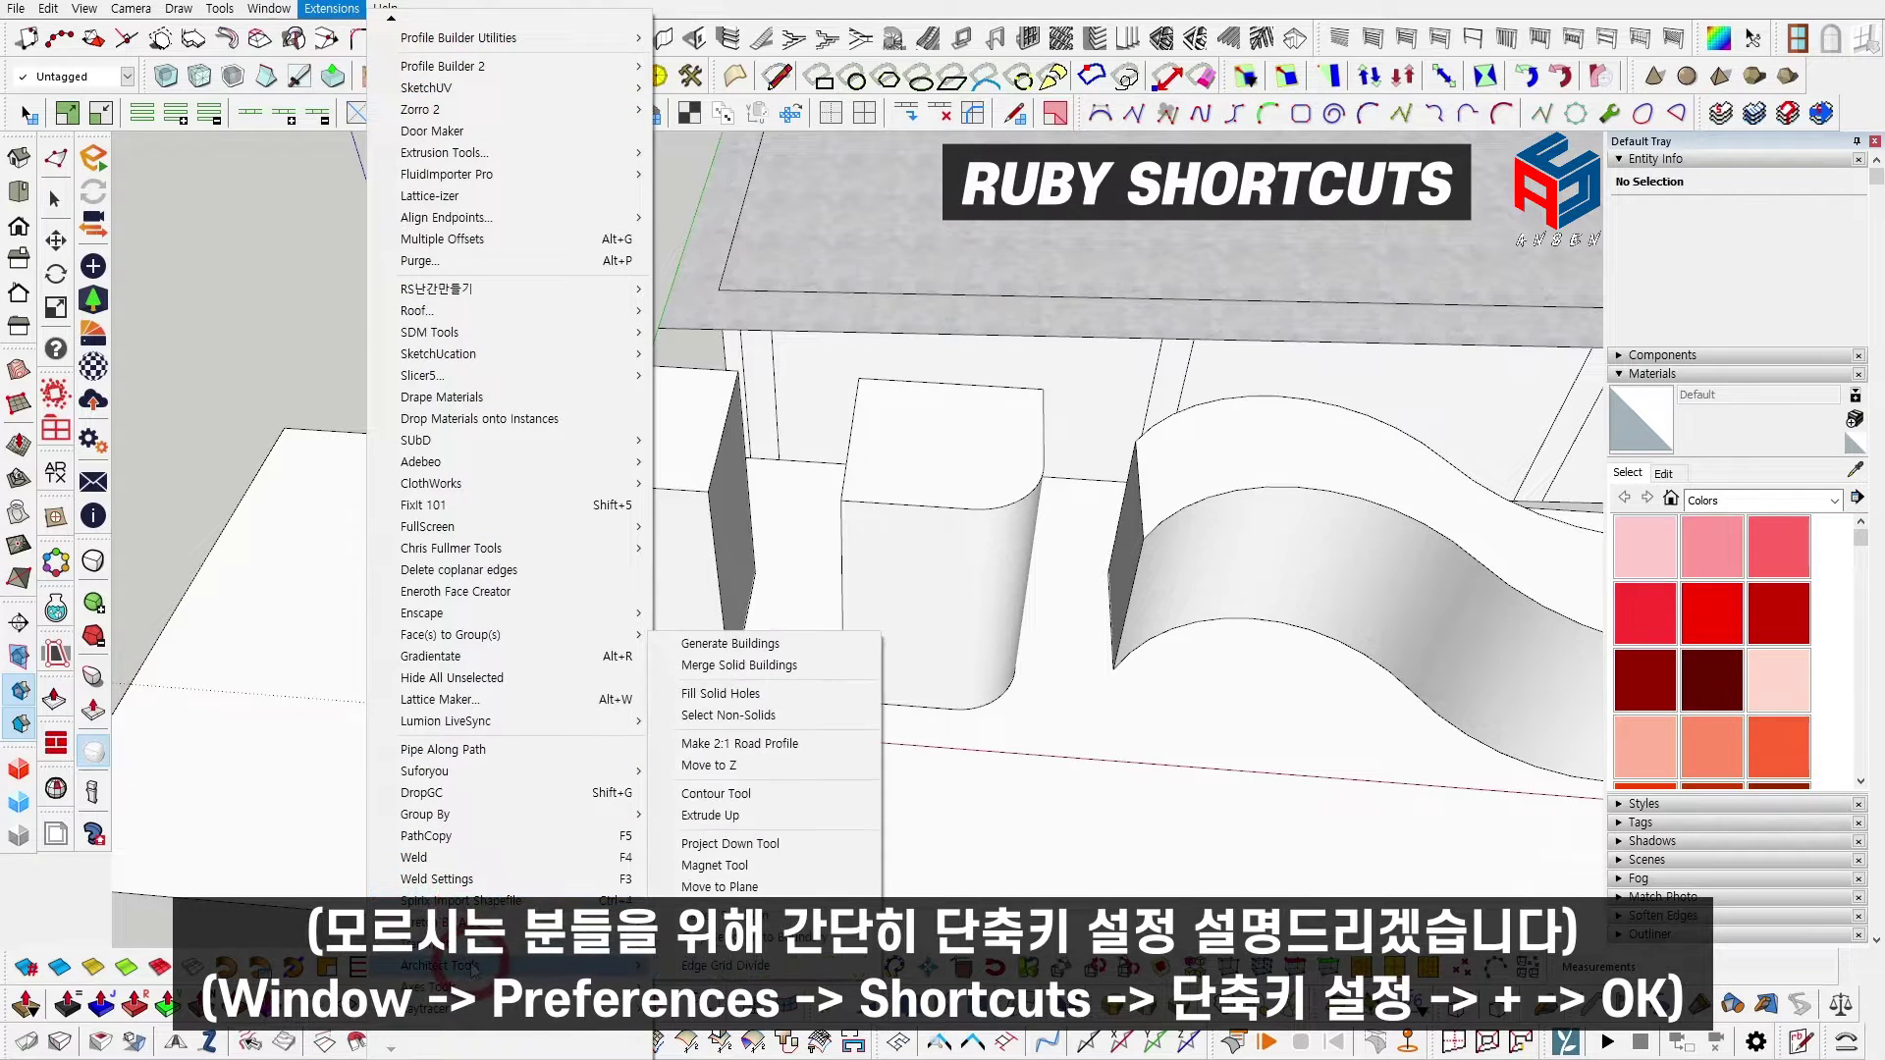
{"action": "left_click", "coordinate": [669, 9]}
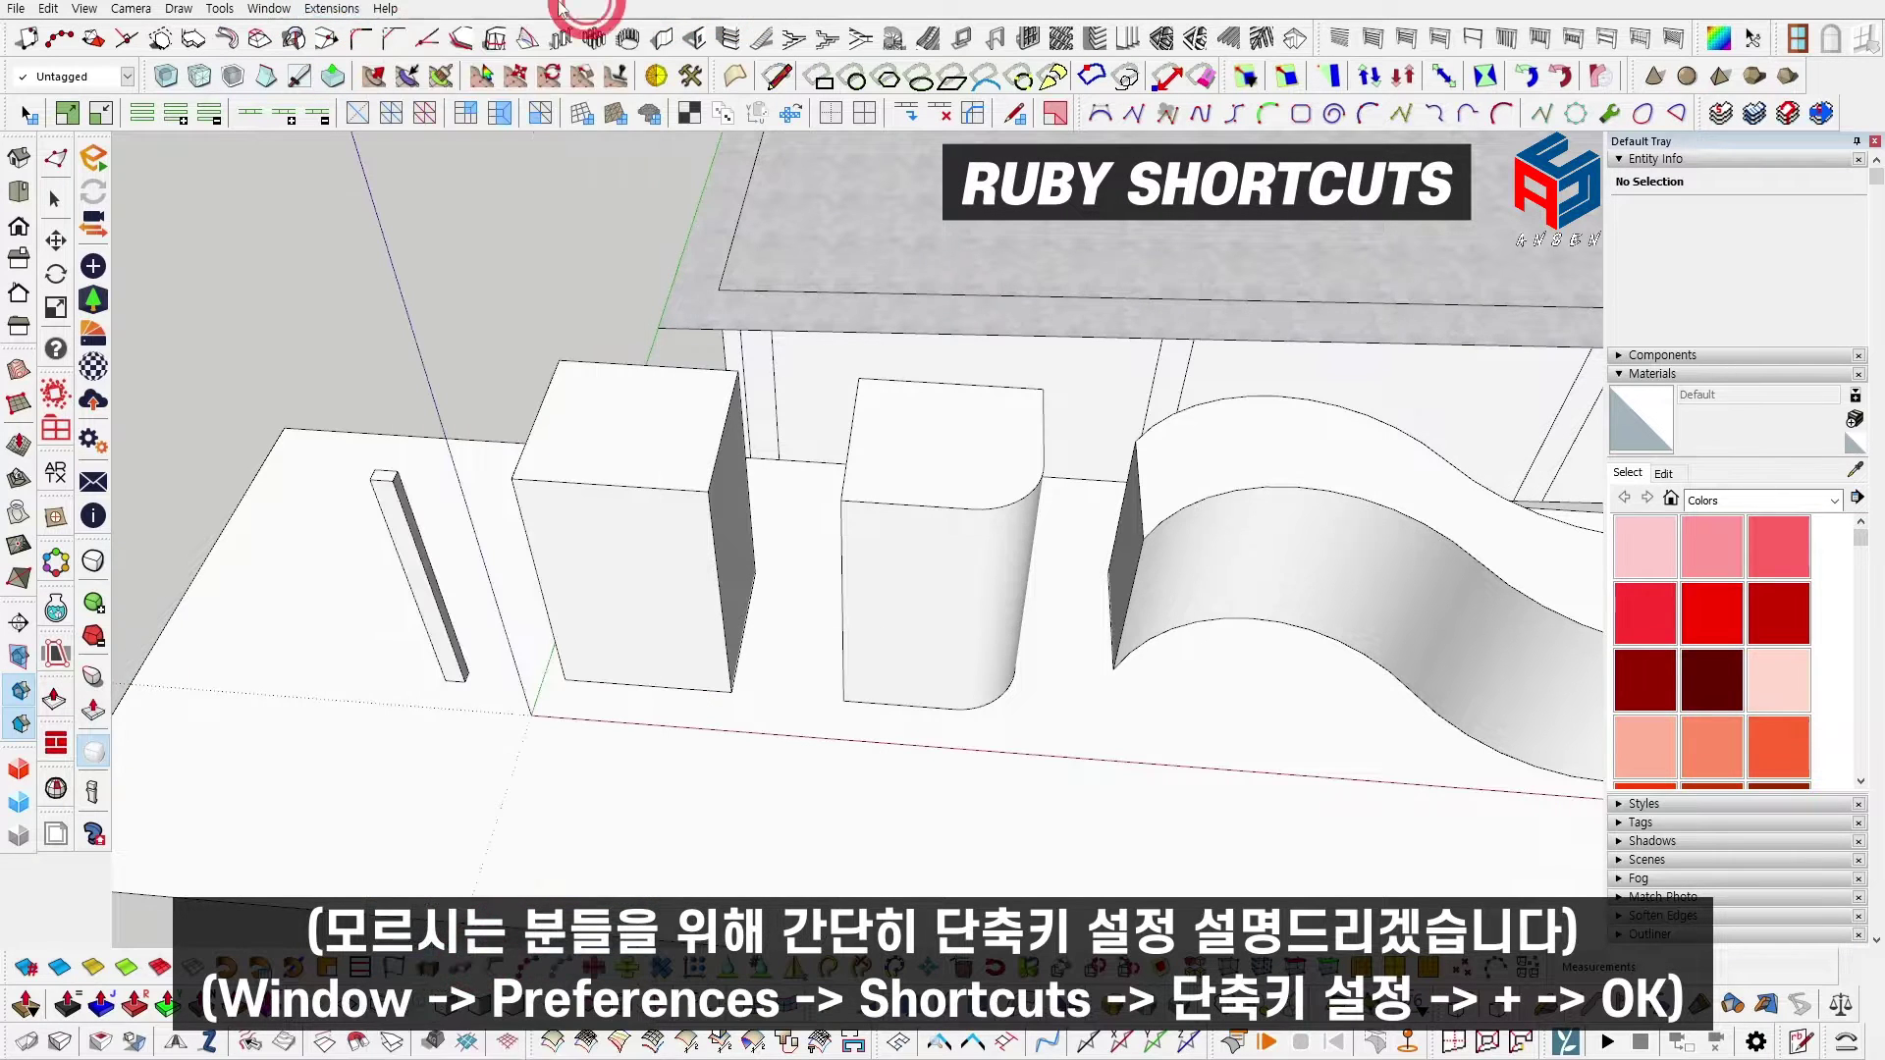
Step: In the shortcut preferences, filter for COPY, remove the shortcut assigned to Extensions/PathCopy, and assign F5 to it again
{"action": "left_click", "coordinate": [287, 10]}
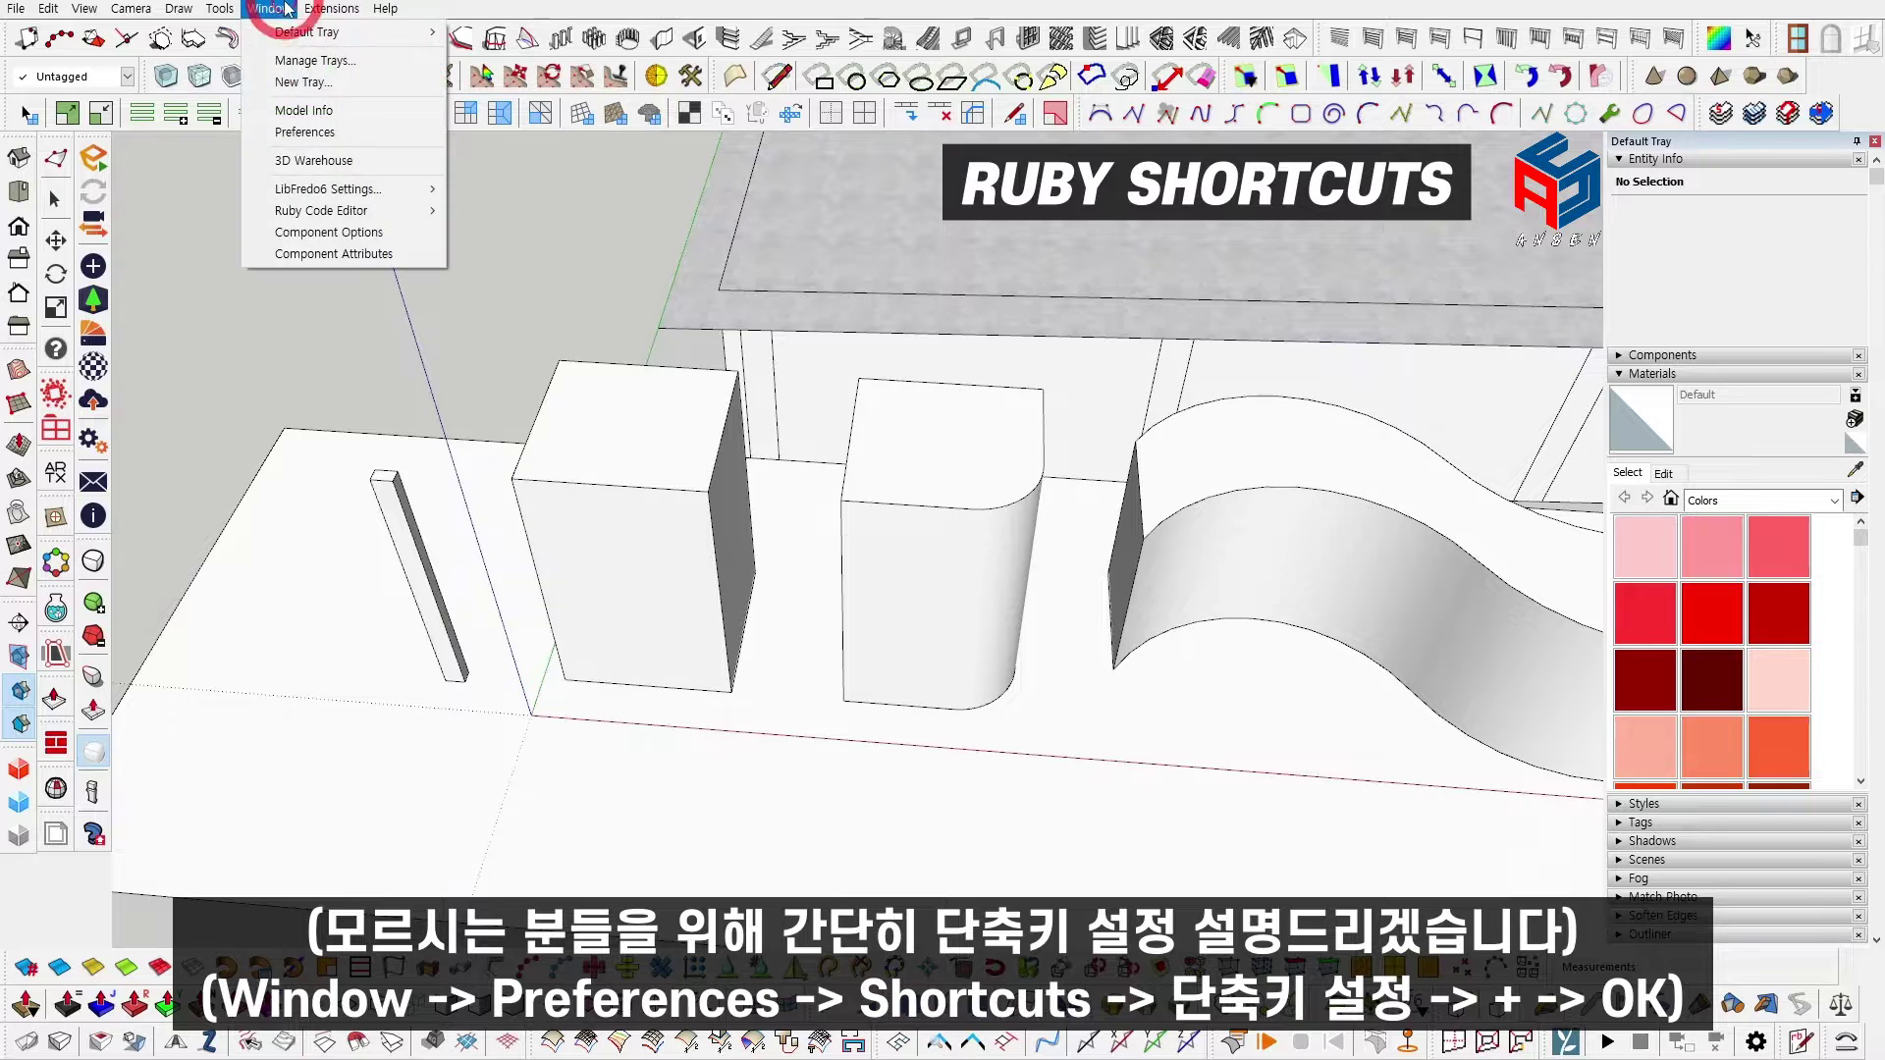
{"action": "left_click", "coordinate": [313, 134]}
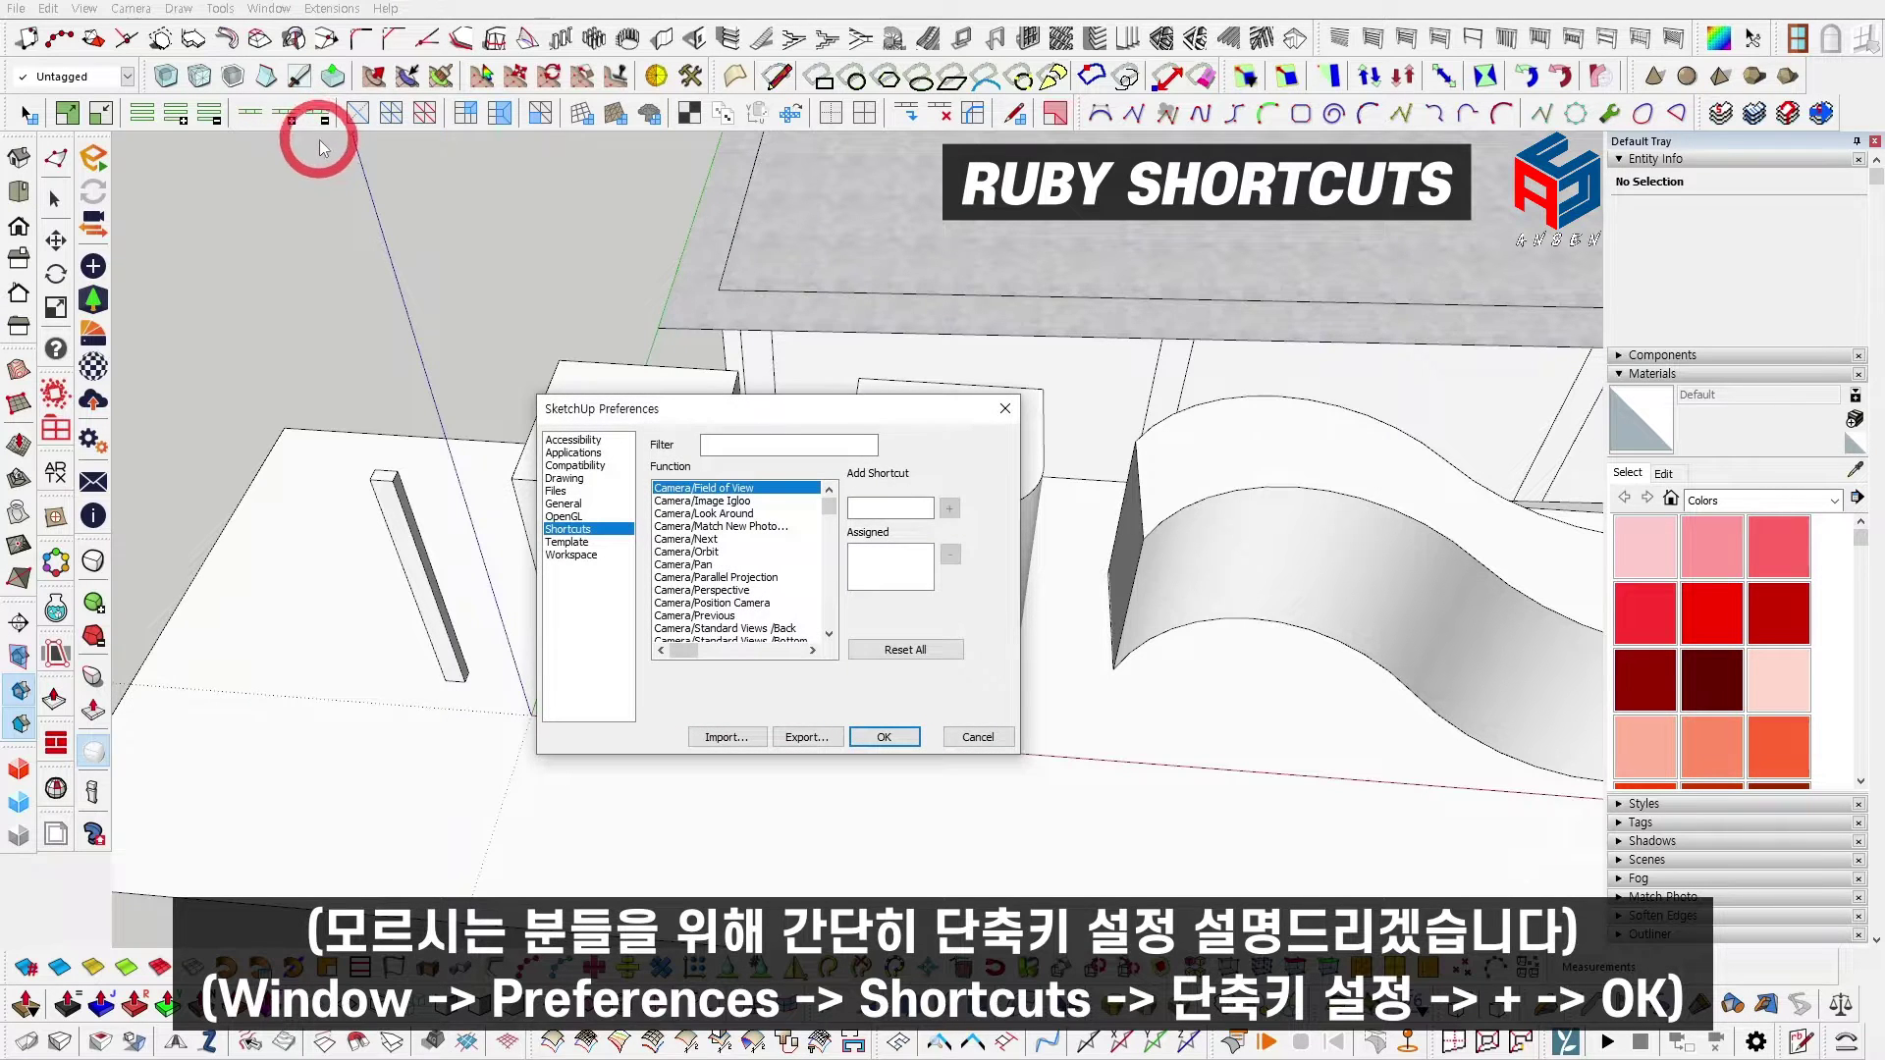
{"action": "left_click", "coordinate": [793, 442]}
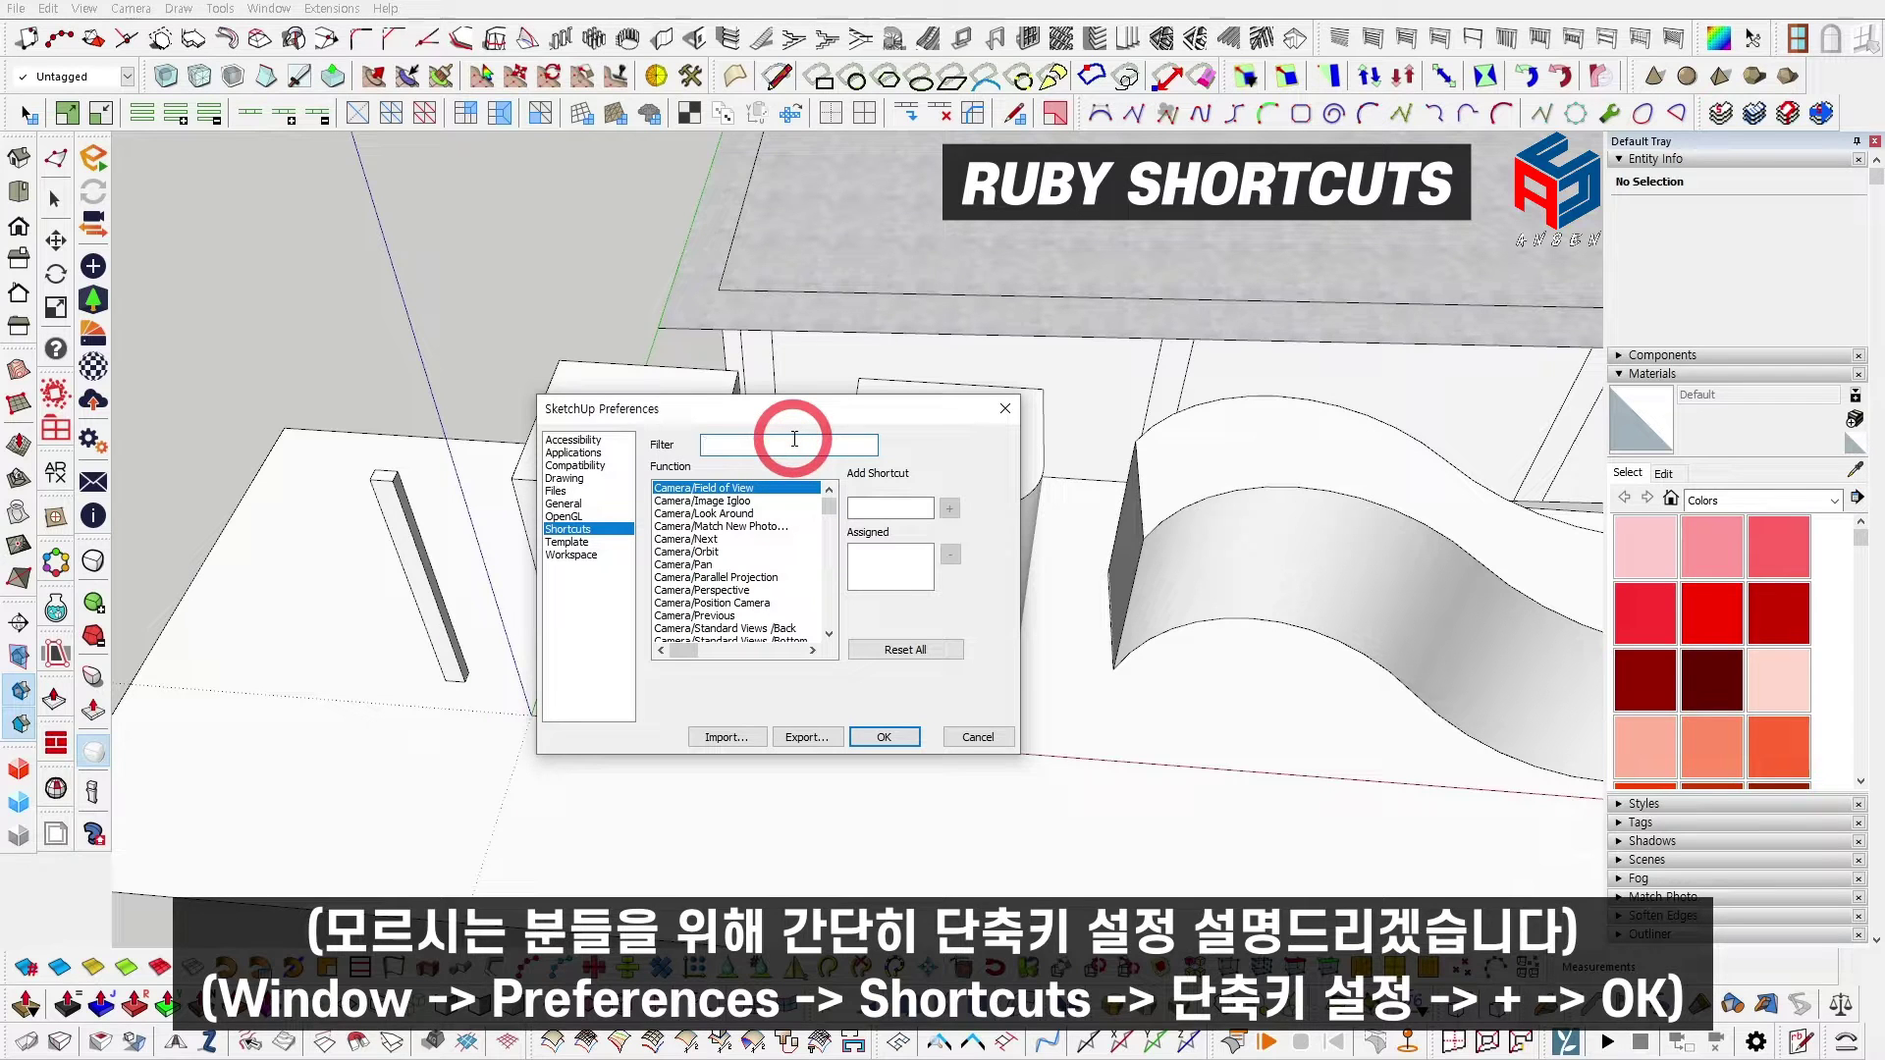
{"action": "type", "text": "COPY"}
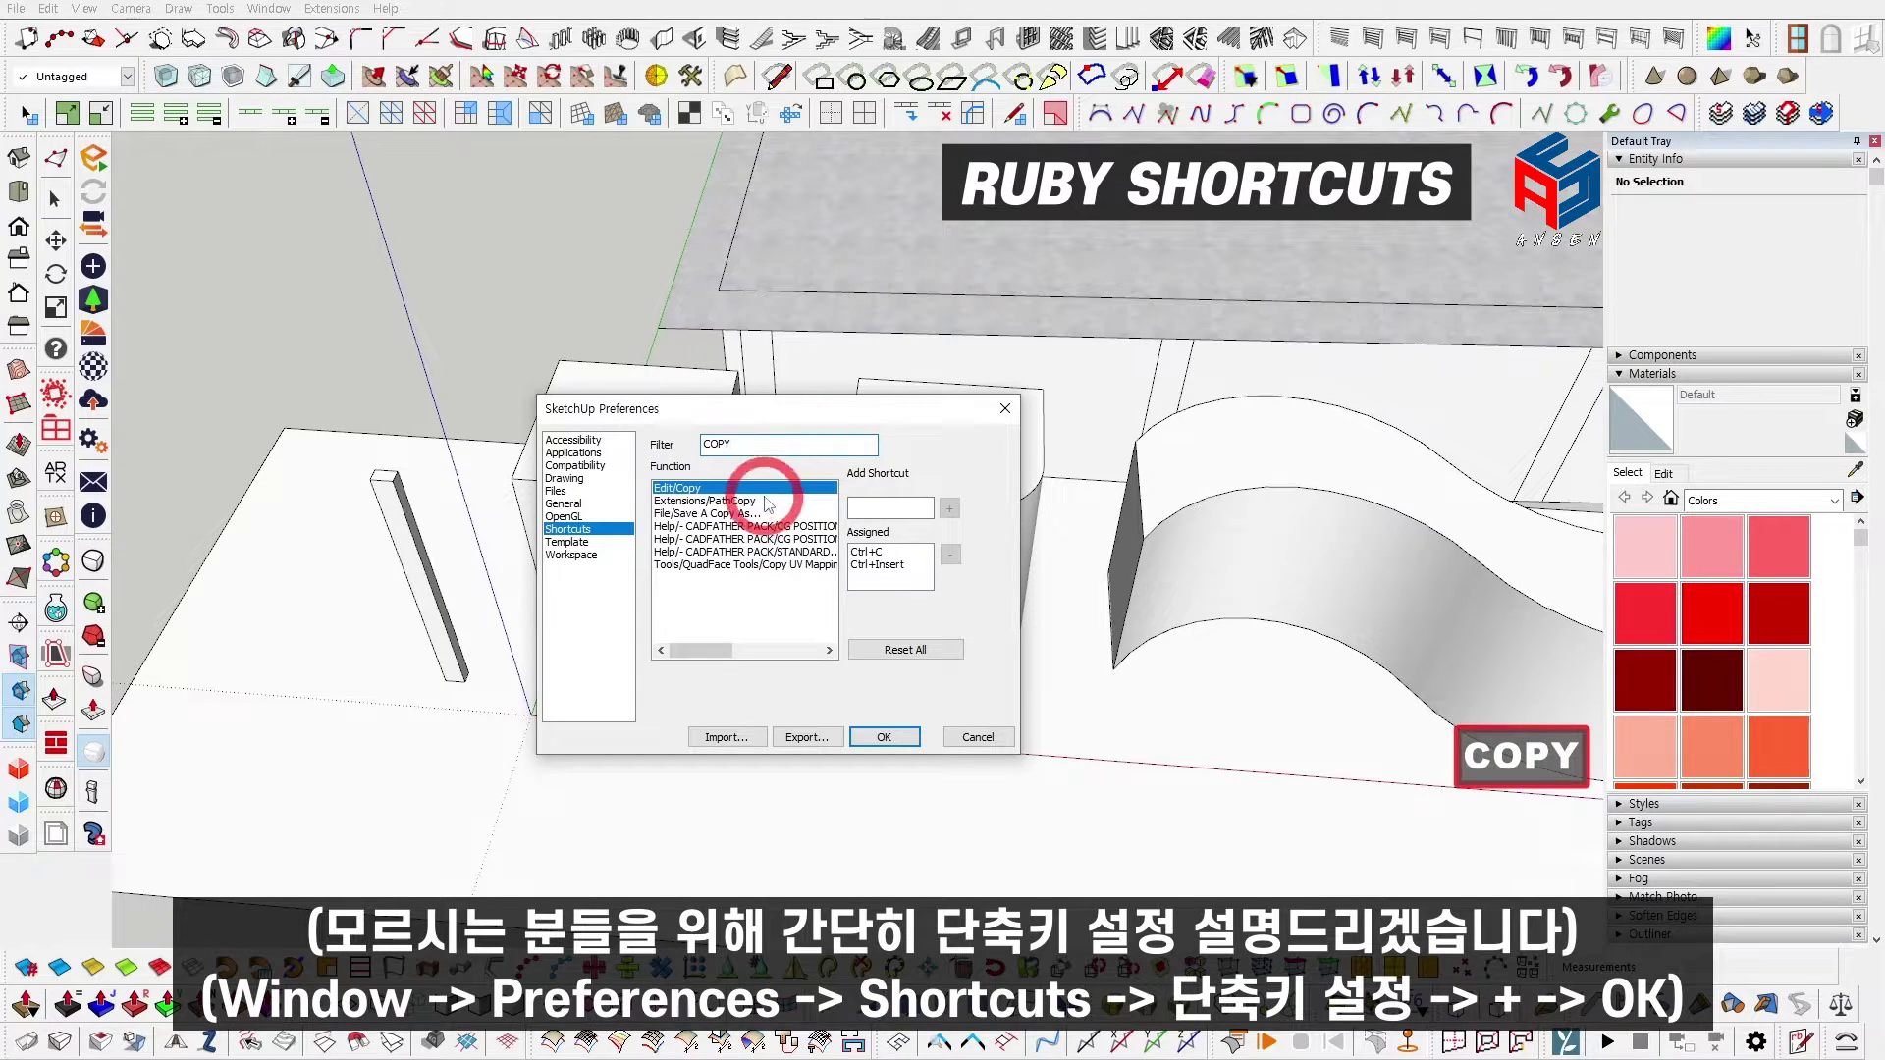
{"action": "left_click", "coordinate": [766, 498]}
{"action": "left_click", "coordinate": [863, 507]}
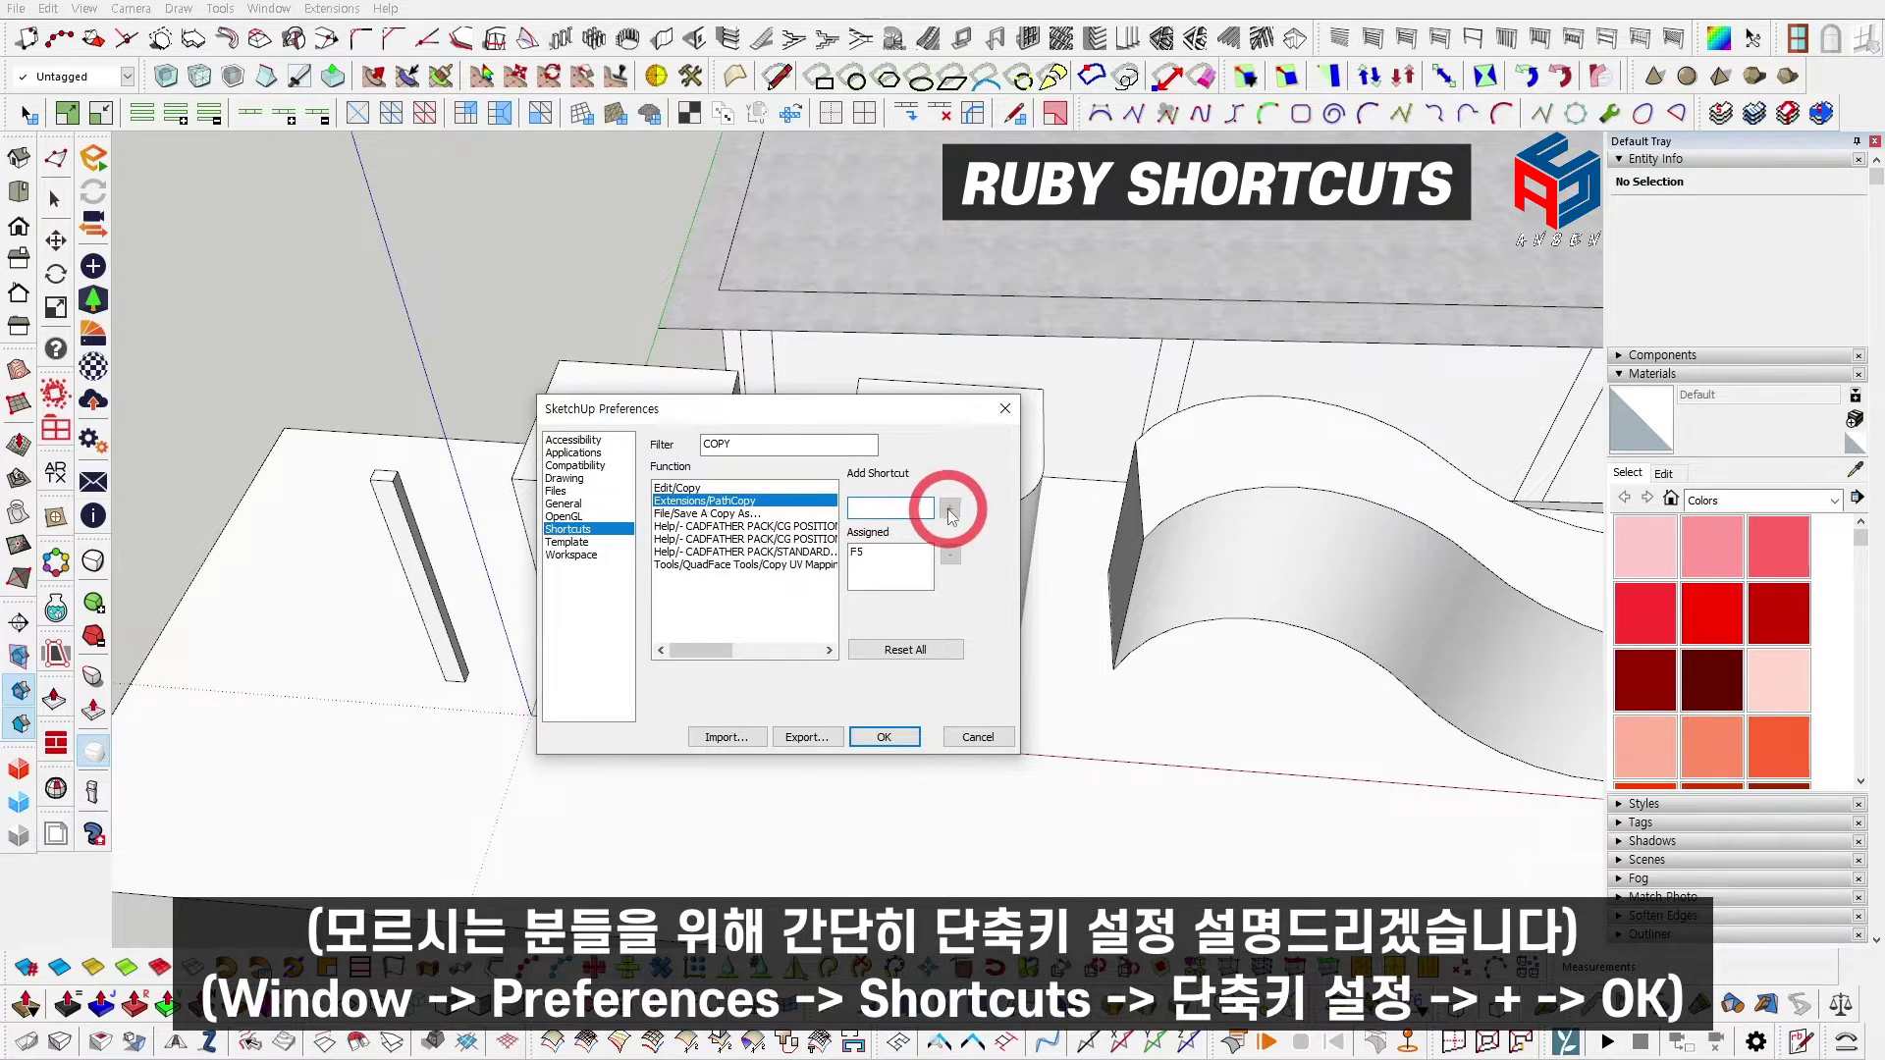
{"action": "left_click", "coordinate": [863, 552]}
{"action": "left_click", "coordinate": [951, 555]}
{"action": "left_click", "coordinate": [882, 506]}
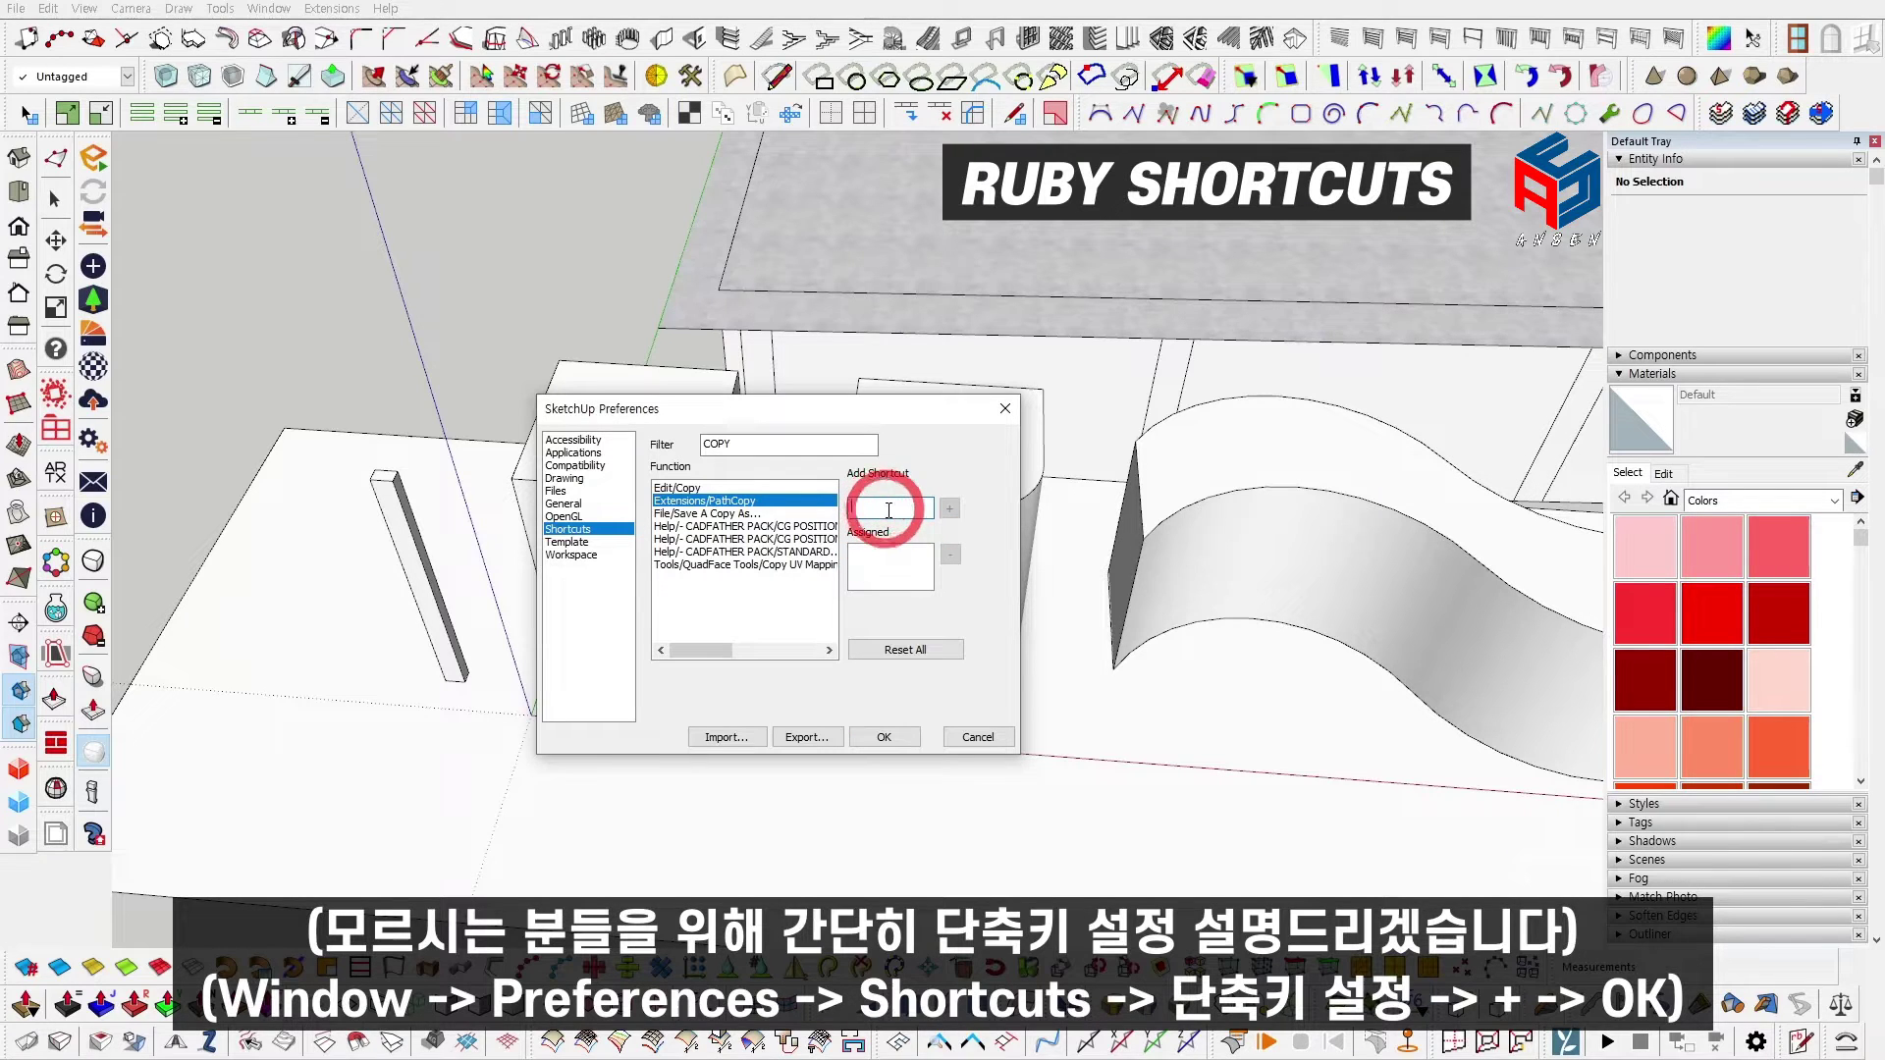
{"action": "key", "text": "F5"}
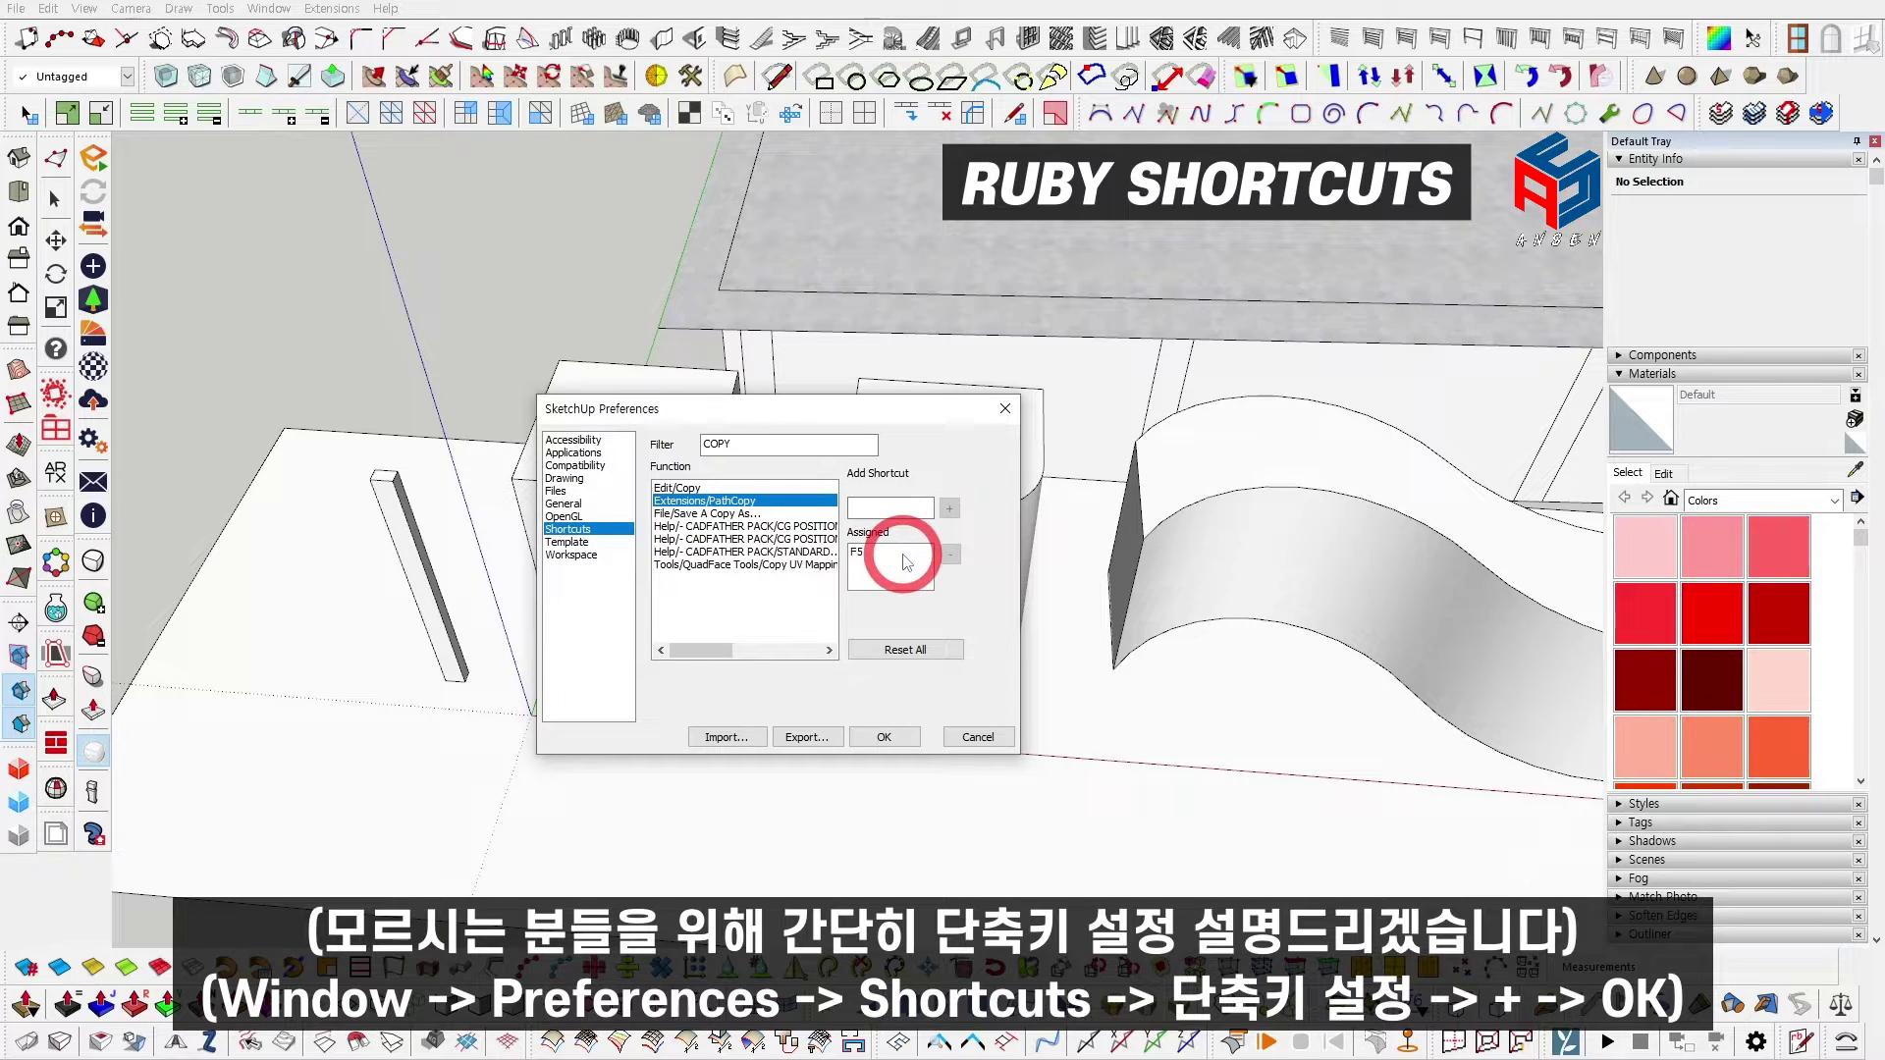
{"action": "left_click", "coordinate": [887, 734]}
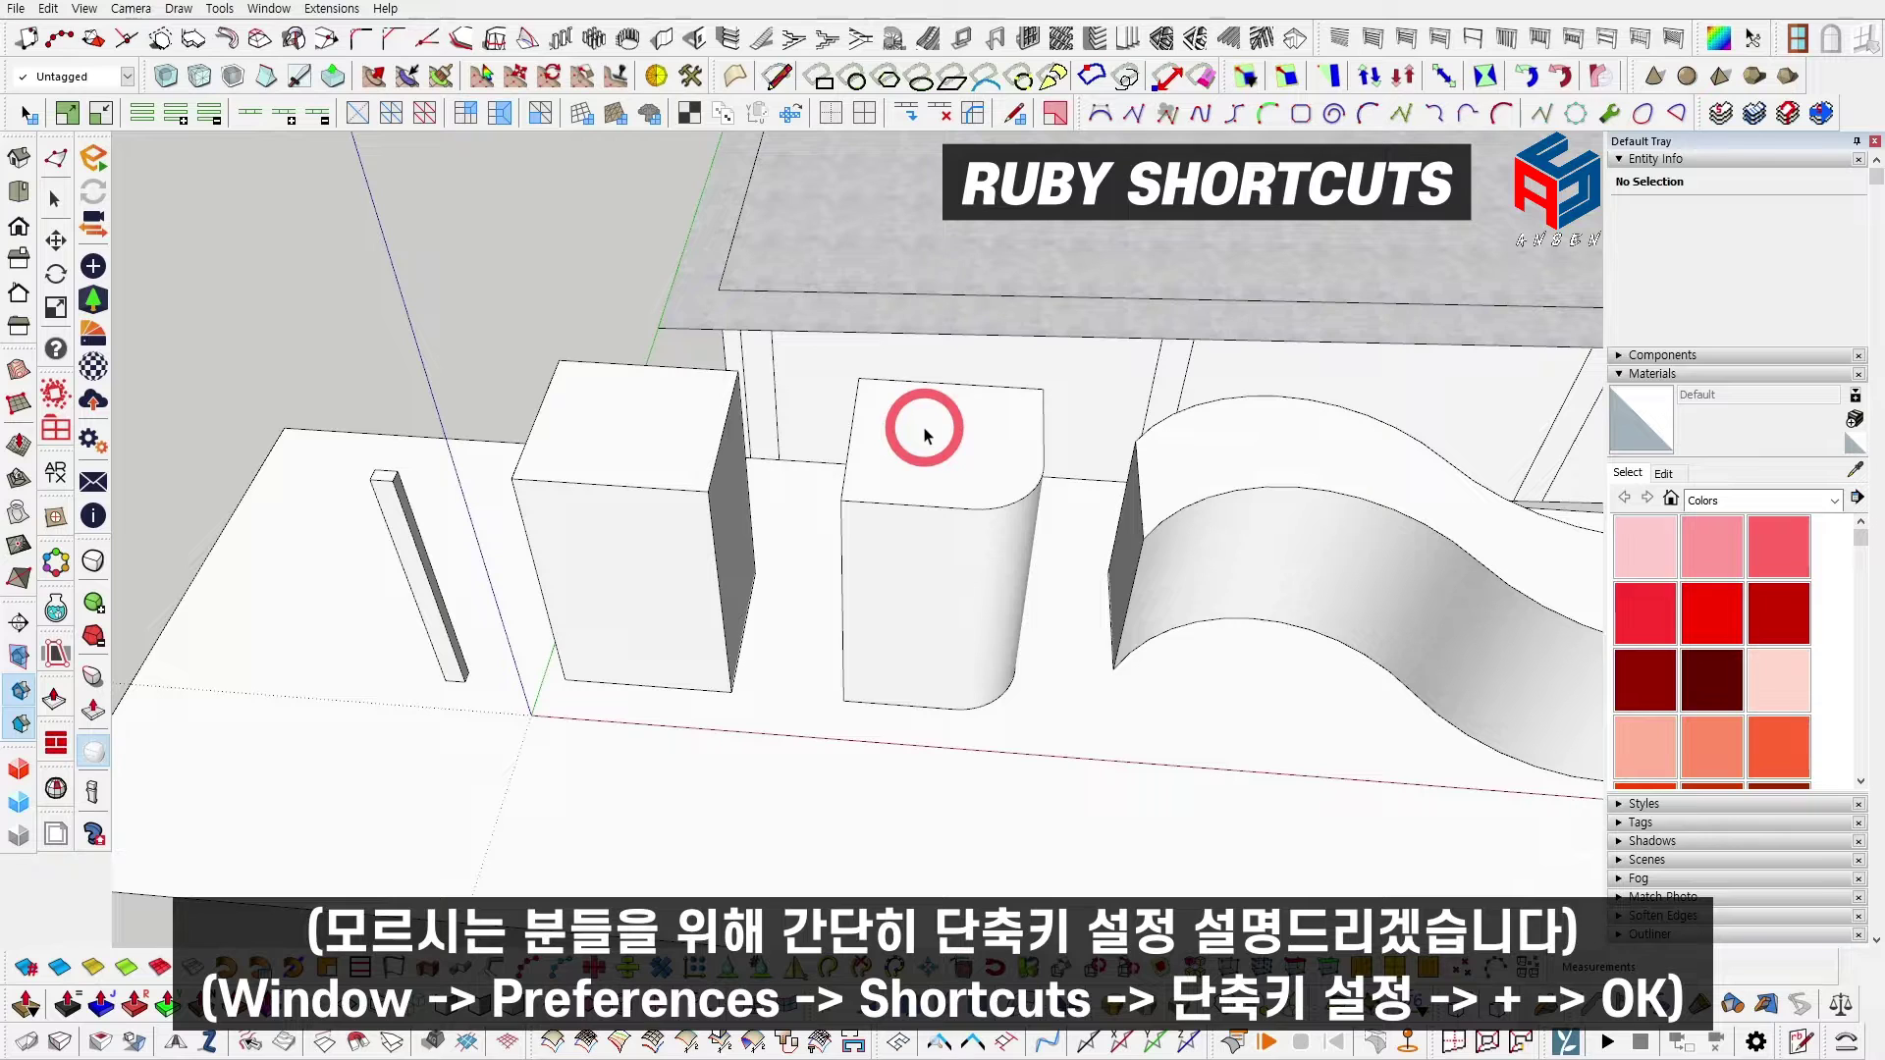
Step: Filter the shortcut preferences for AXES to check the shortcut of Axes Tools/Set Origin
{"action": "left_click", "coordinate": [330, 9]}
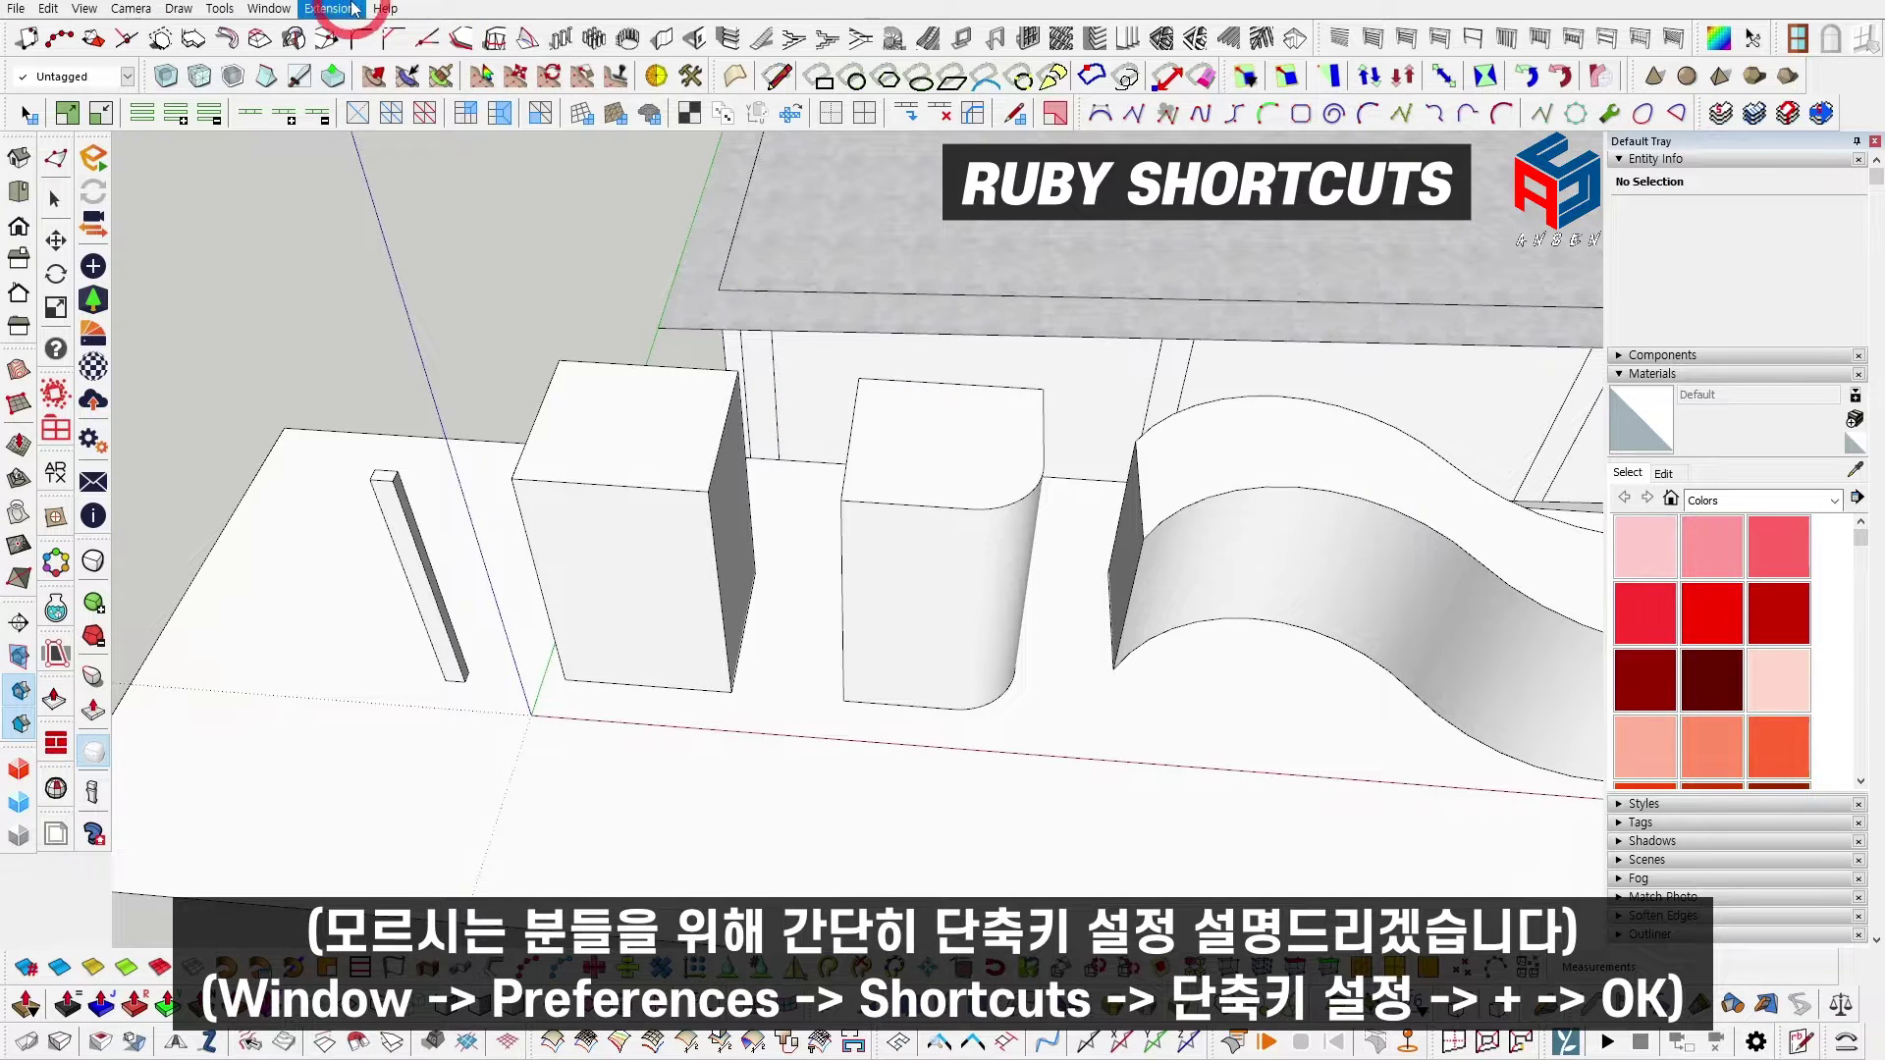
{"action": "left_click", "coordinate": [268, 9]}
{"action": "left_click", "coordinate": [305, 121]}
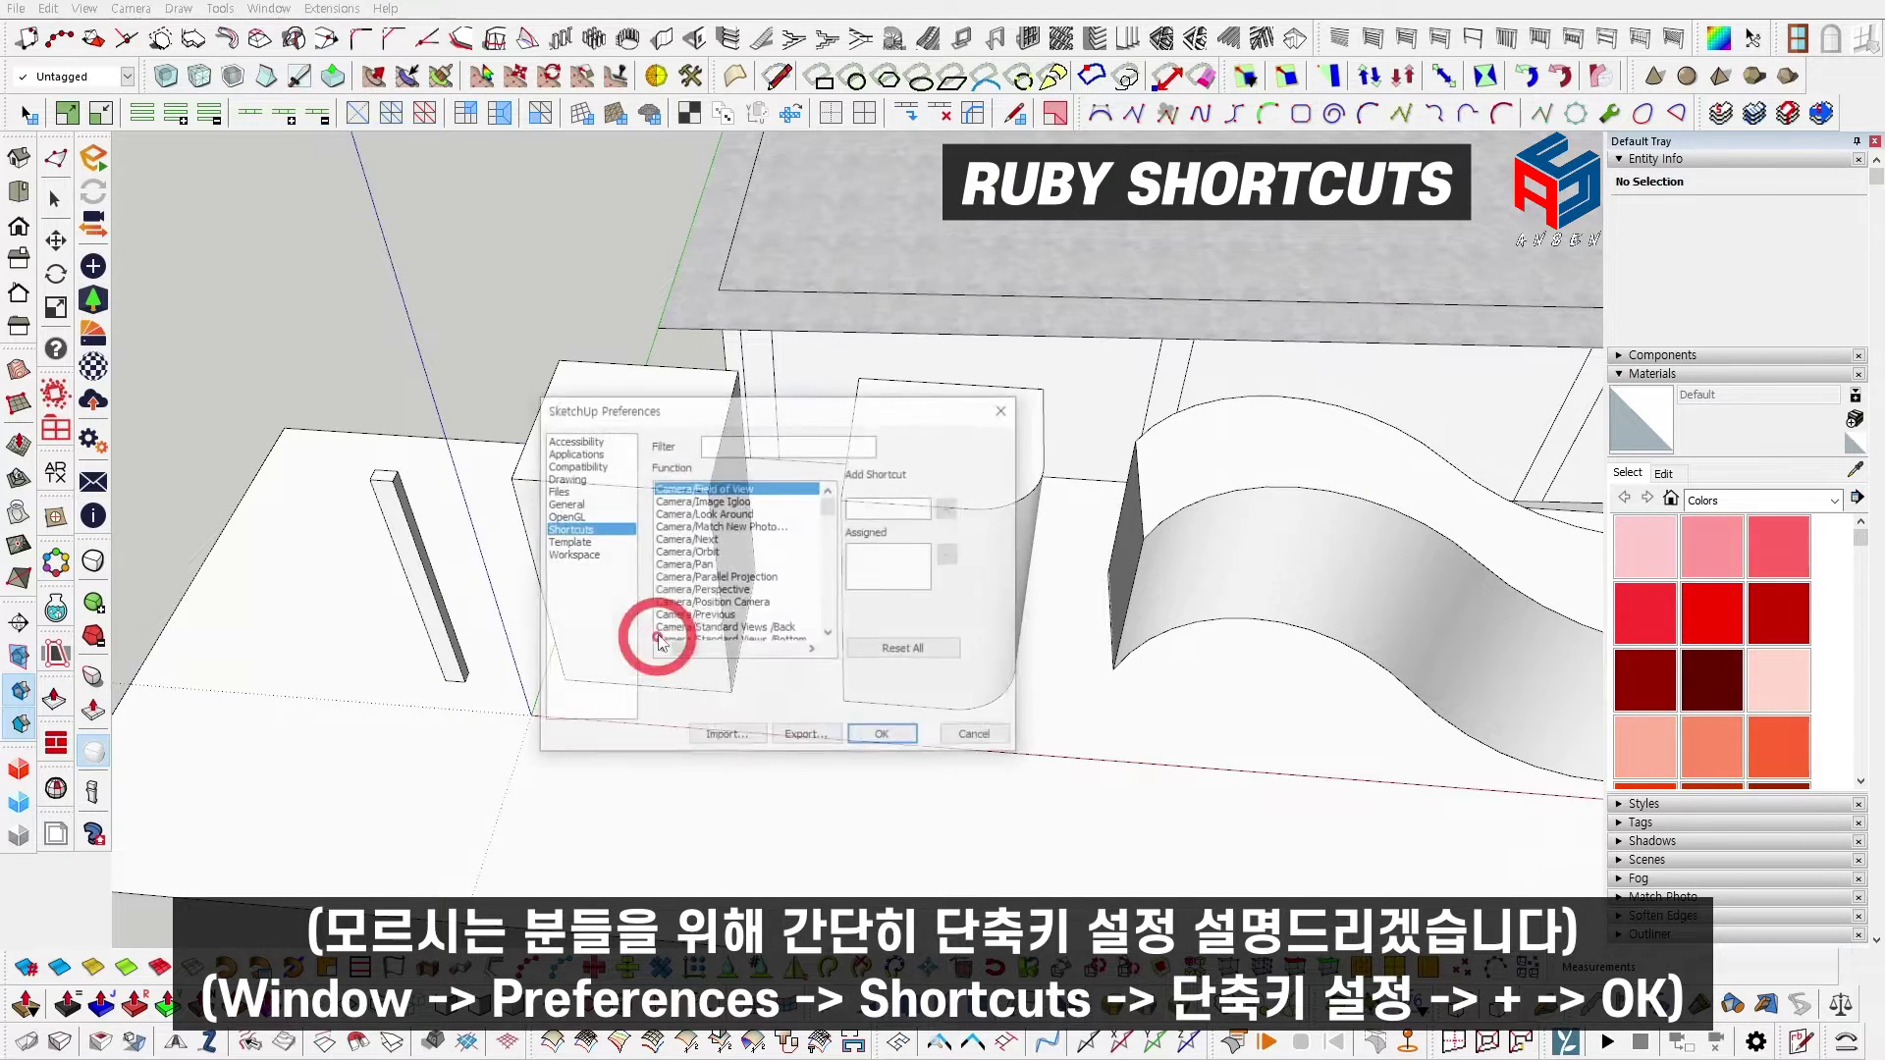
{"action": "left_click", "coordinate": [781, 441]}
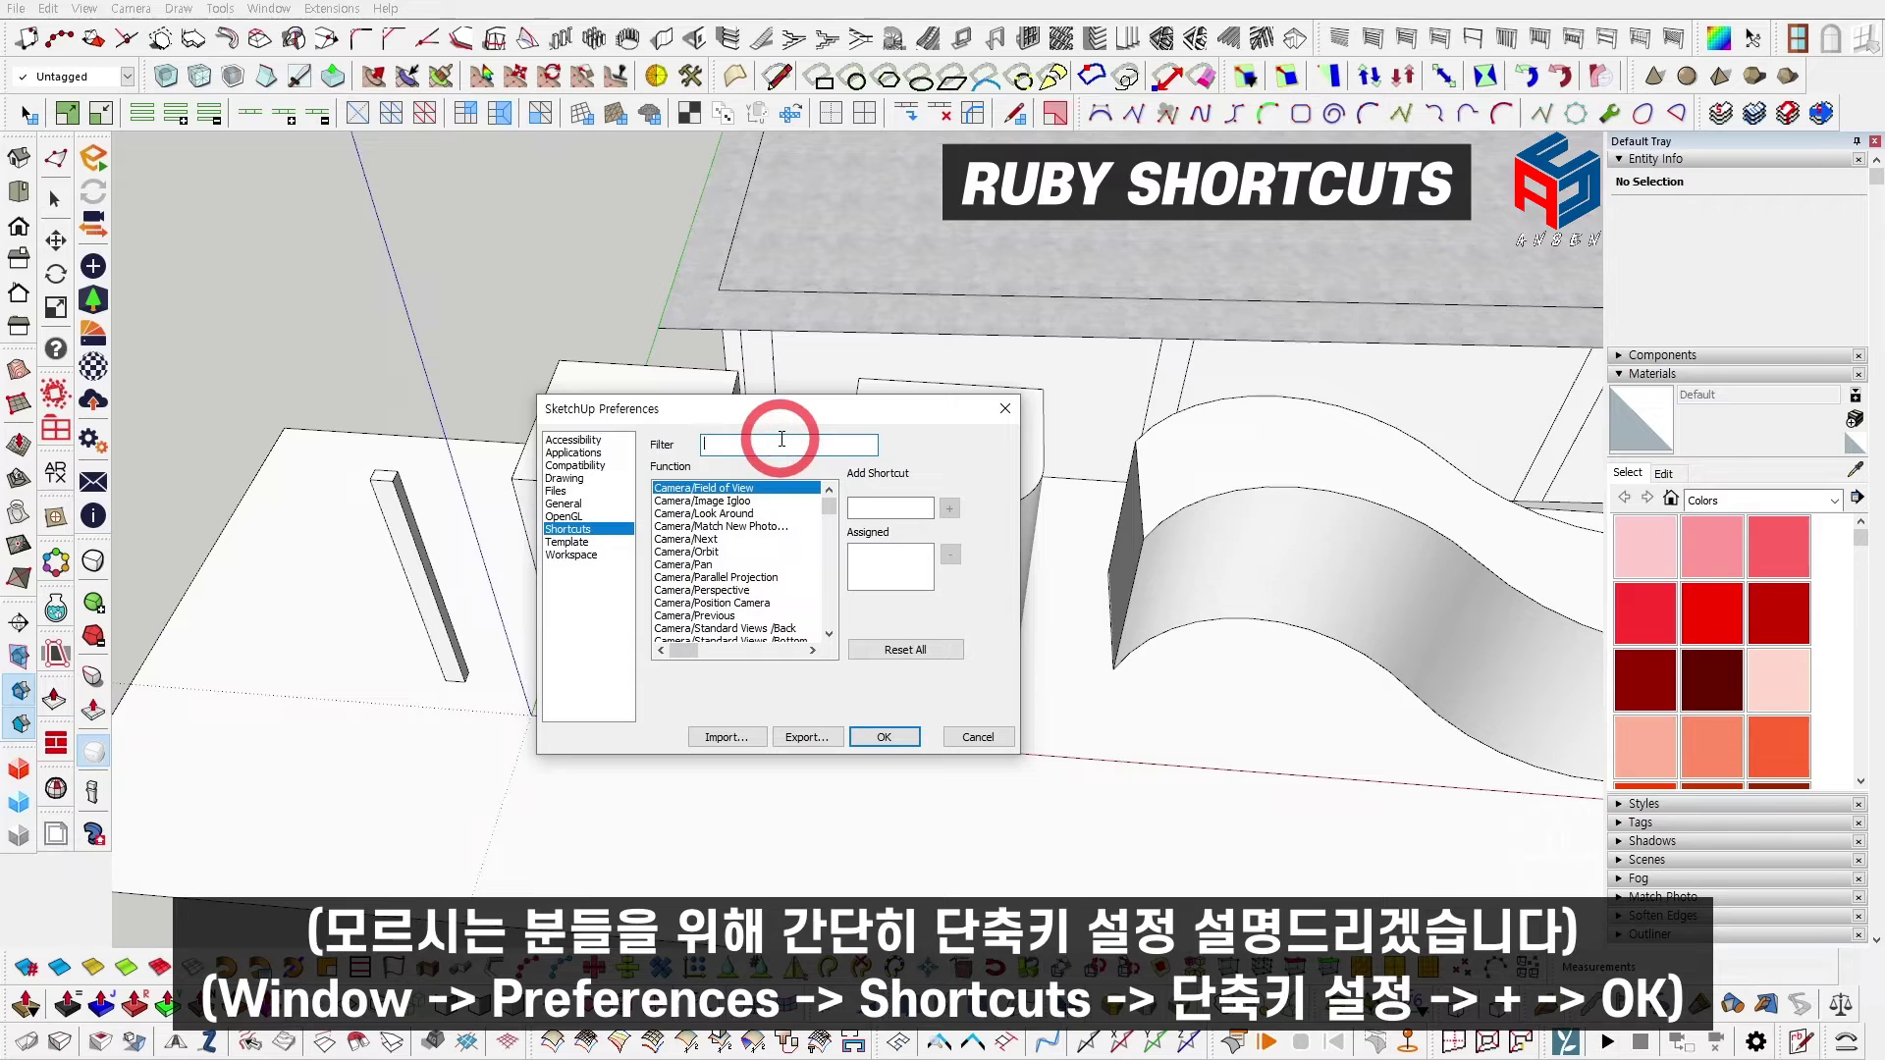
{"action": "type", "text": "TOO"}
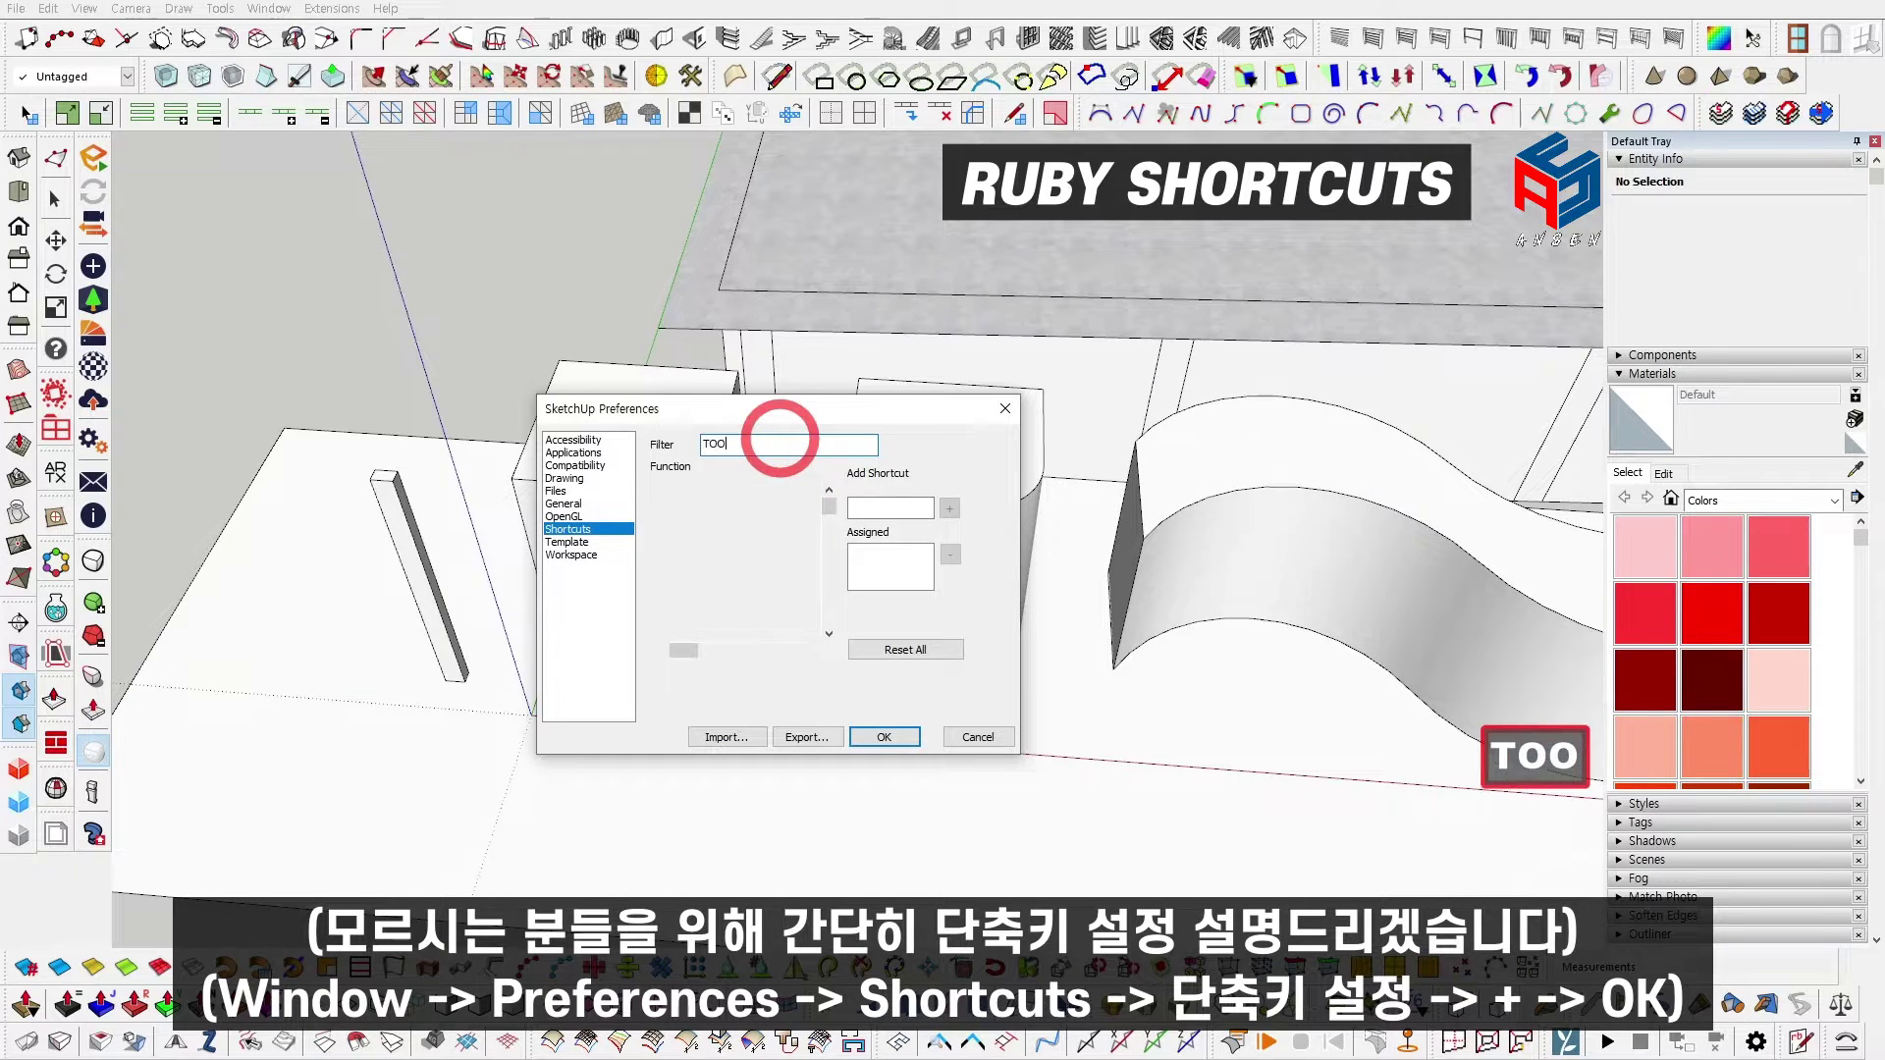
{"action": "key", "text": "BackSpace"}
{"action": "key", "text": "BackSpace"}
{"action": "key", "text": "BackSpace"}
{"action": "type", "text": "AXES"}
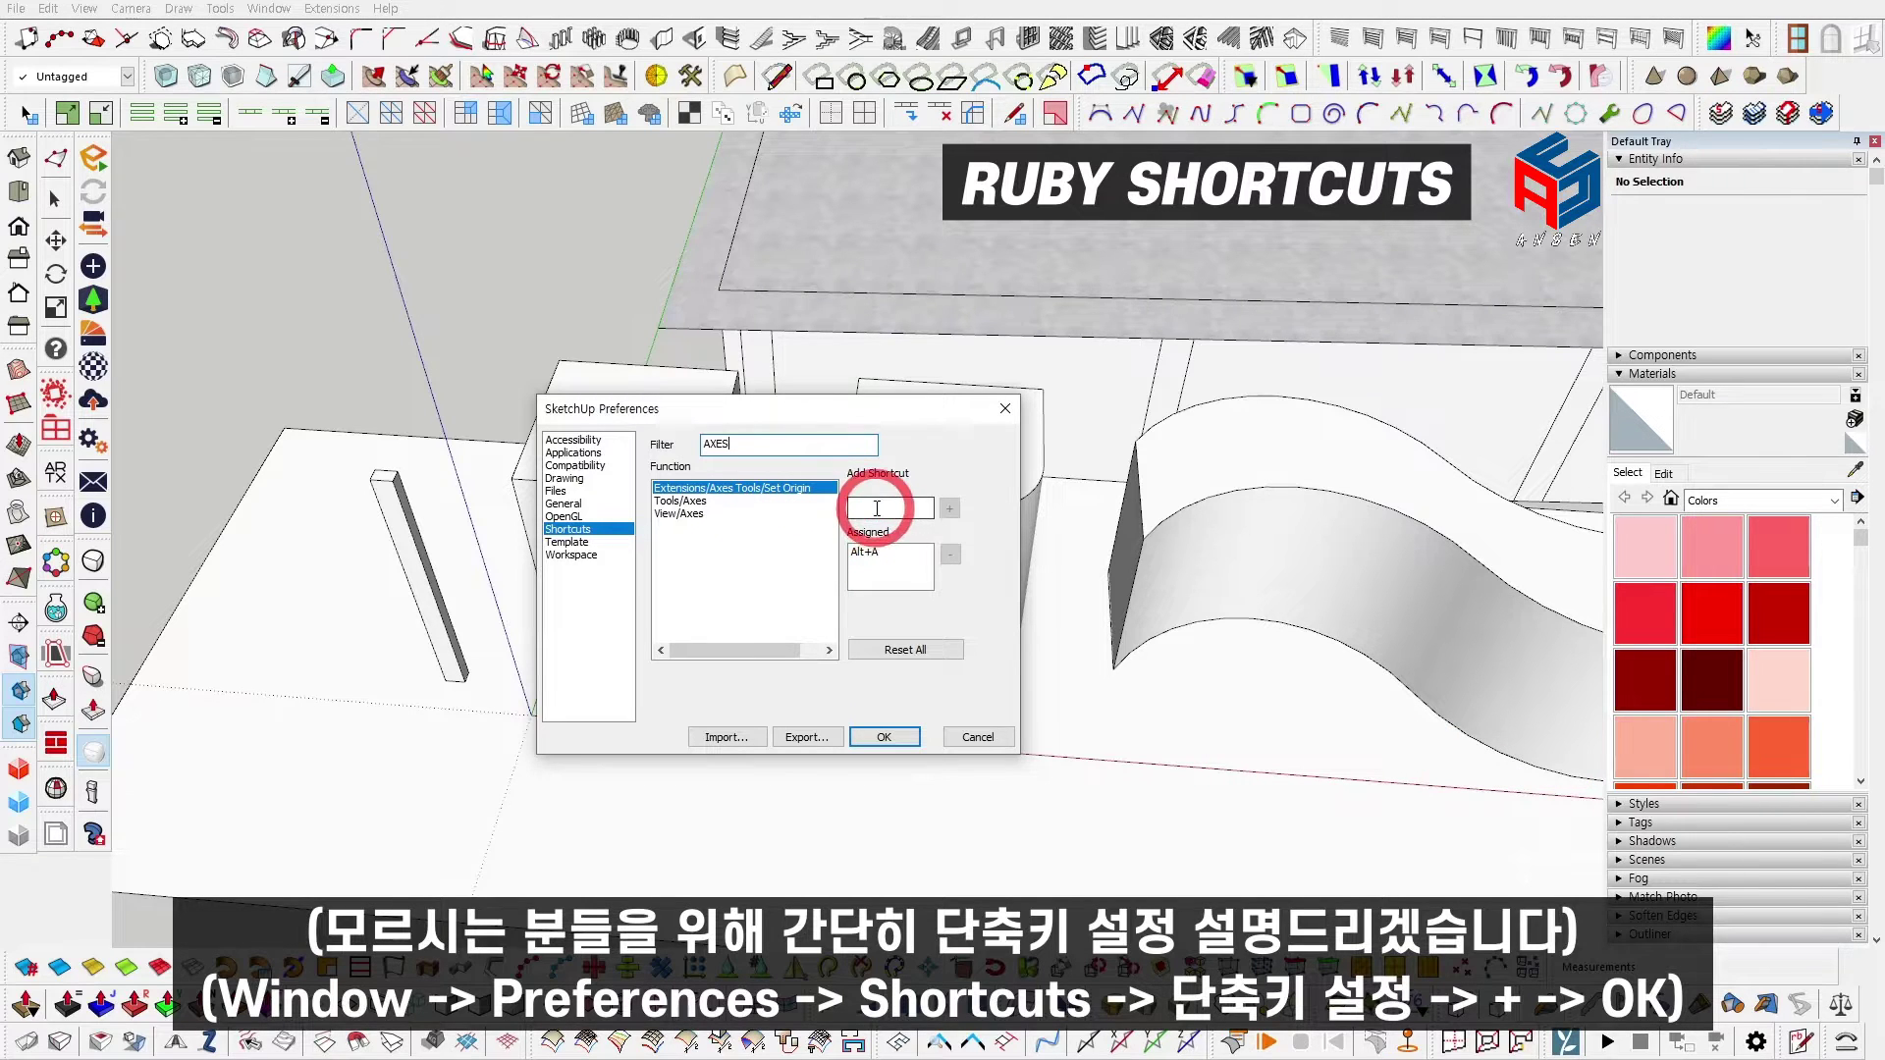
Step: Filter the shortcuts for WELD to check the shortcut of Extensions/Weld, and close the preferences without changes
{"action": "key", "text": "BackSpace"}
{"action": "key", "text": "BackSpace"}
{"action": "key", "text": "BackSpace"}
{"action": "key", "text": "BackSpace"}
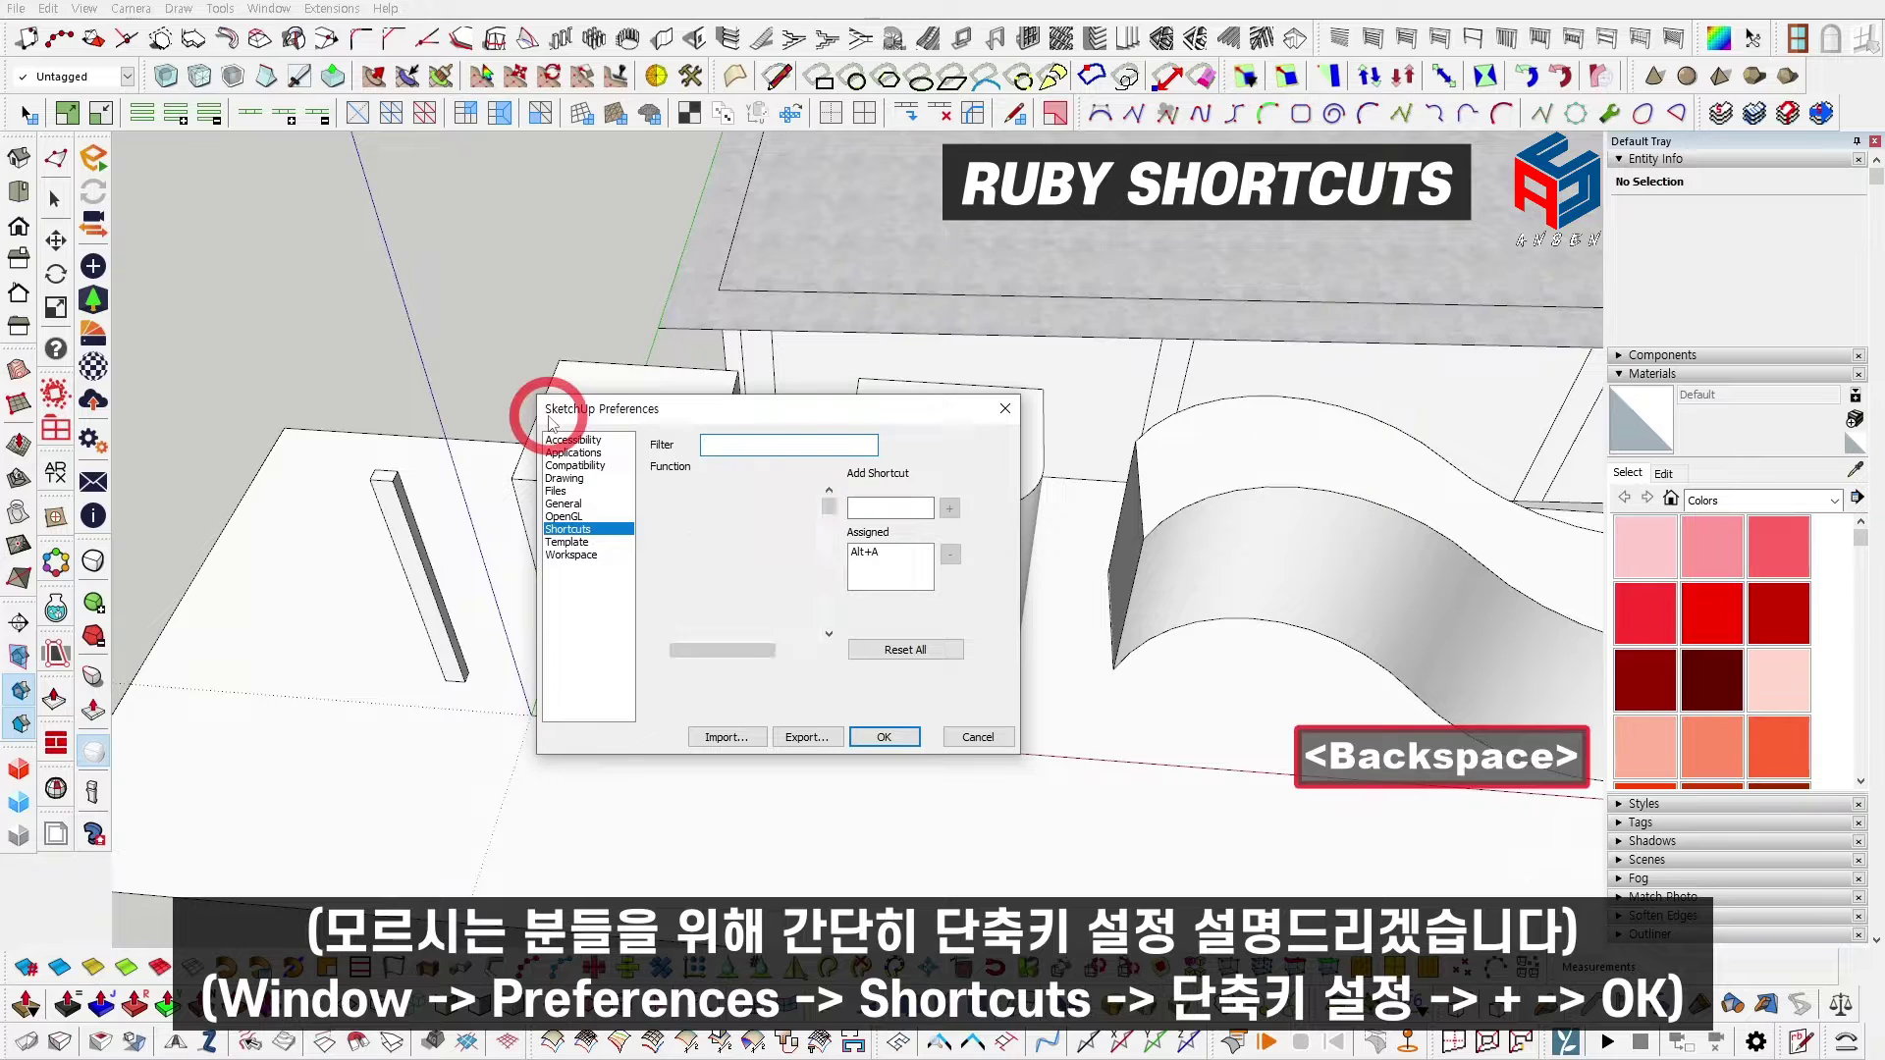
{"action": "type", "text": "WELD"}
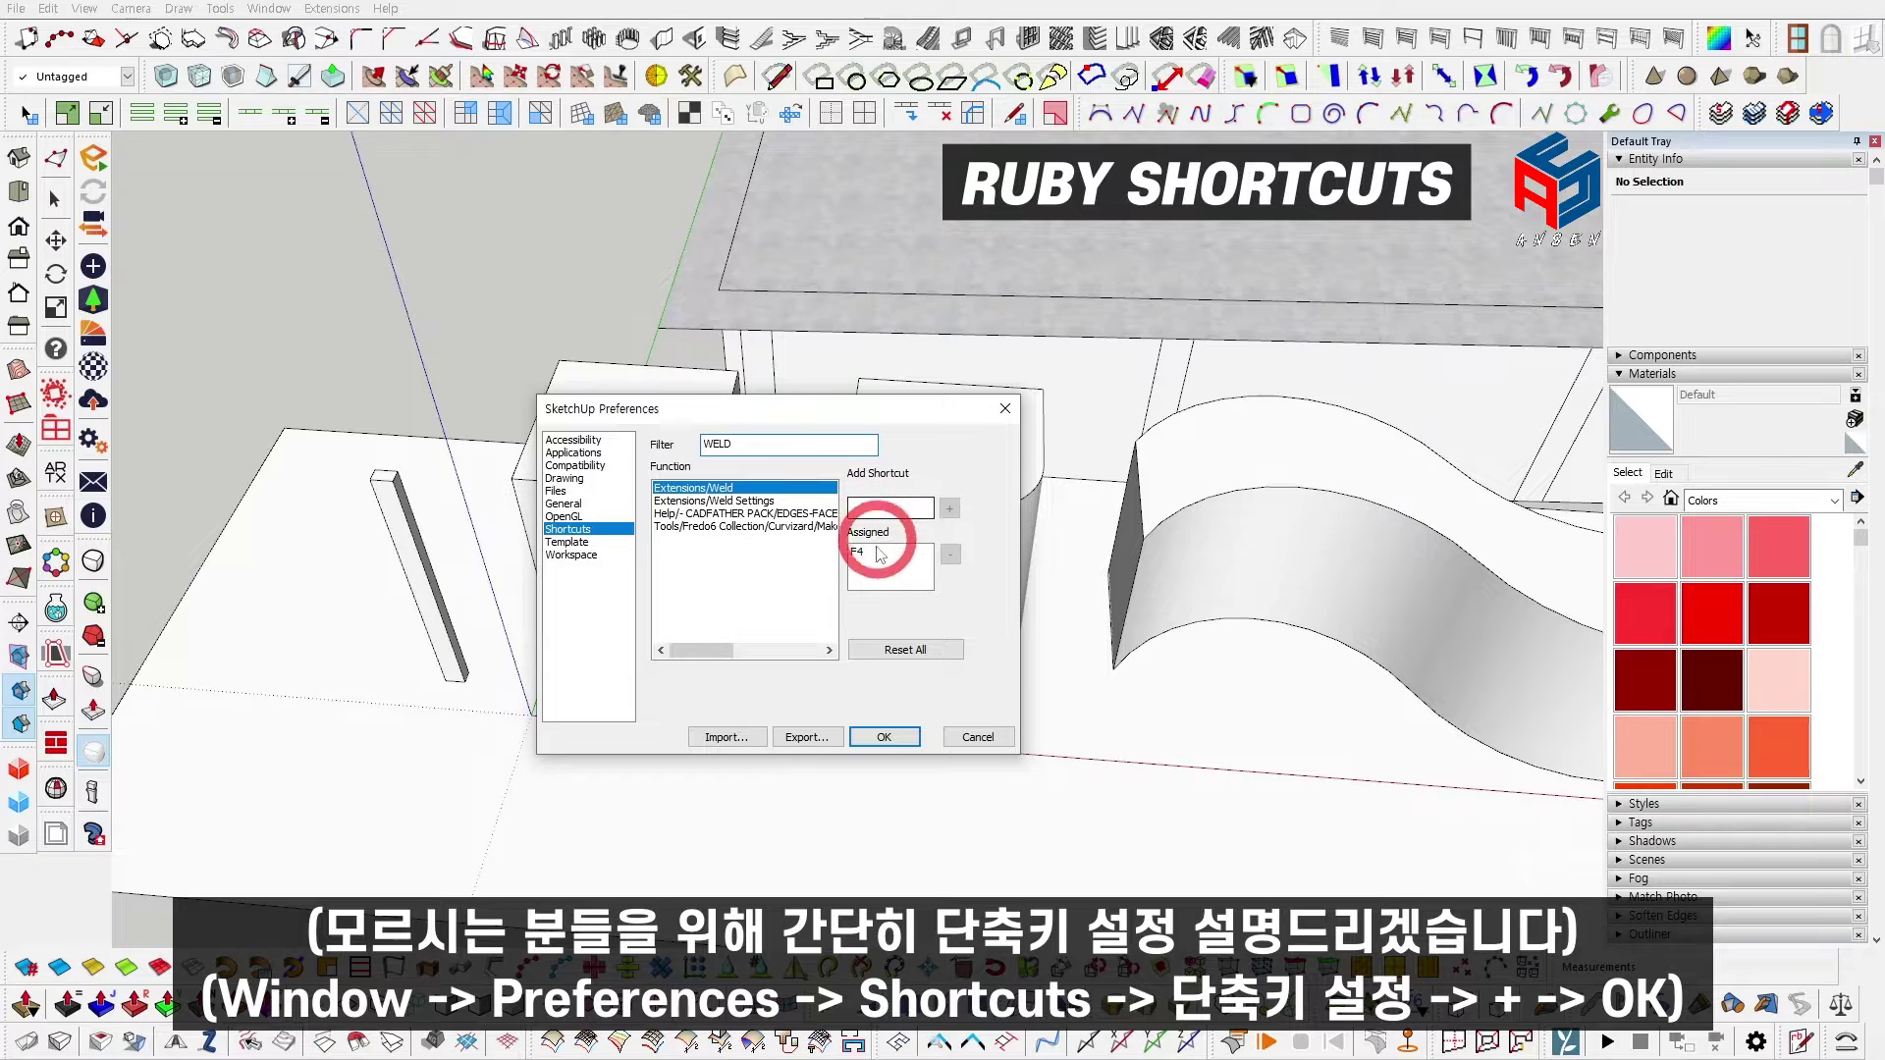
{"action": "left_click", "coordinate": [982, 737]}
Step: Delete the narrow bar component standing beside the large box
{"action": "middle_click_drag", "start_coordinate": [710, 499], "coordinate": [698, 463]}
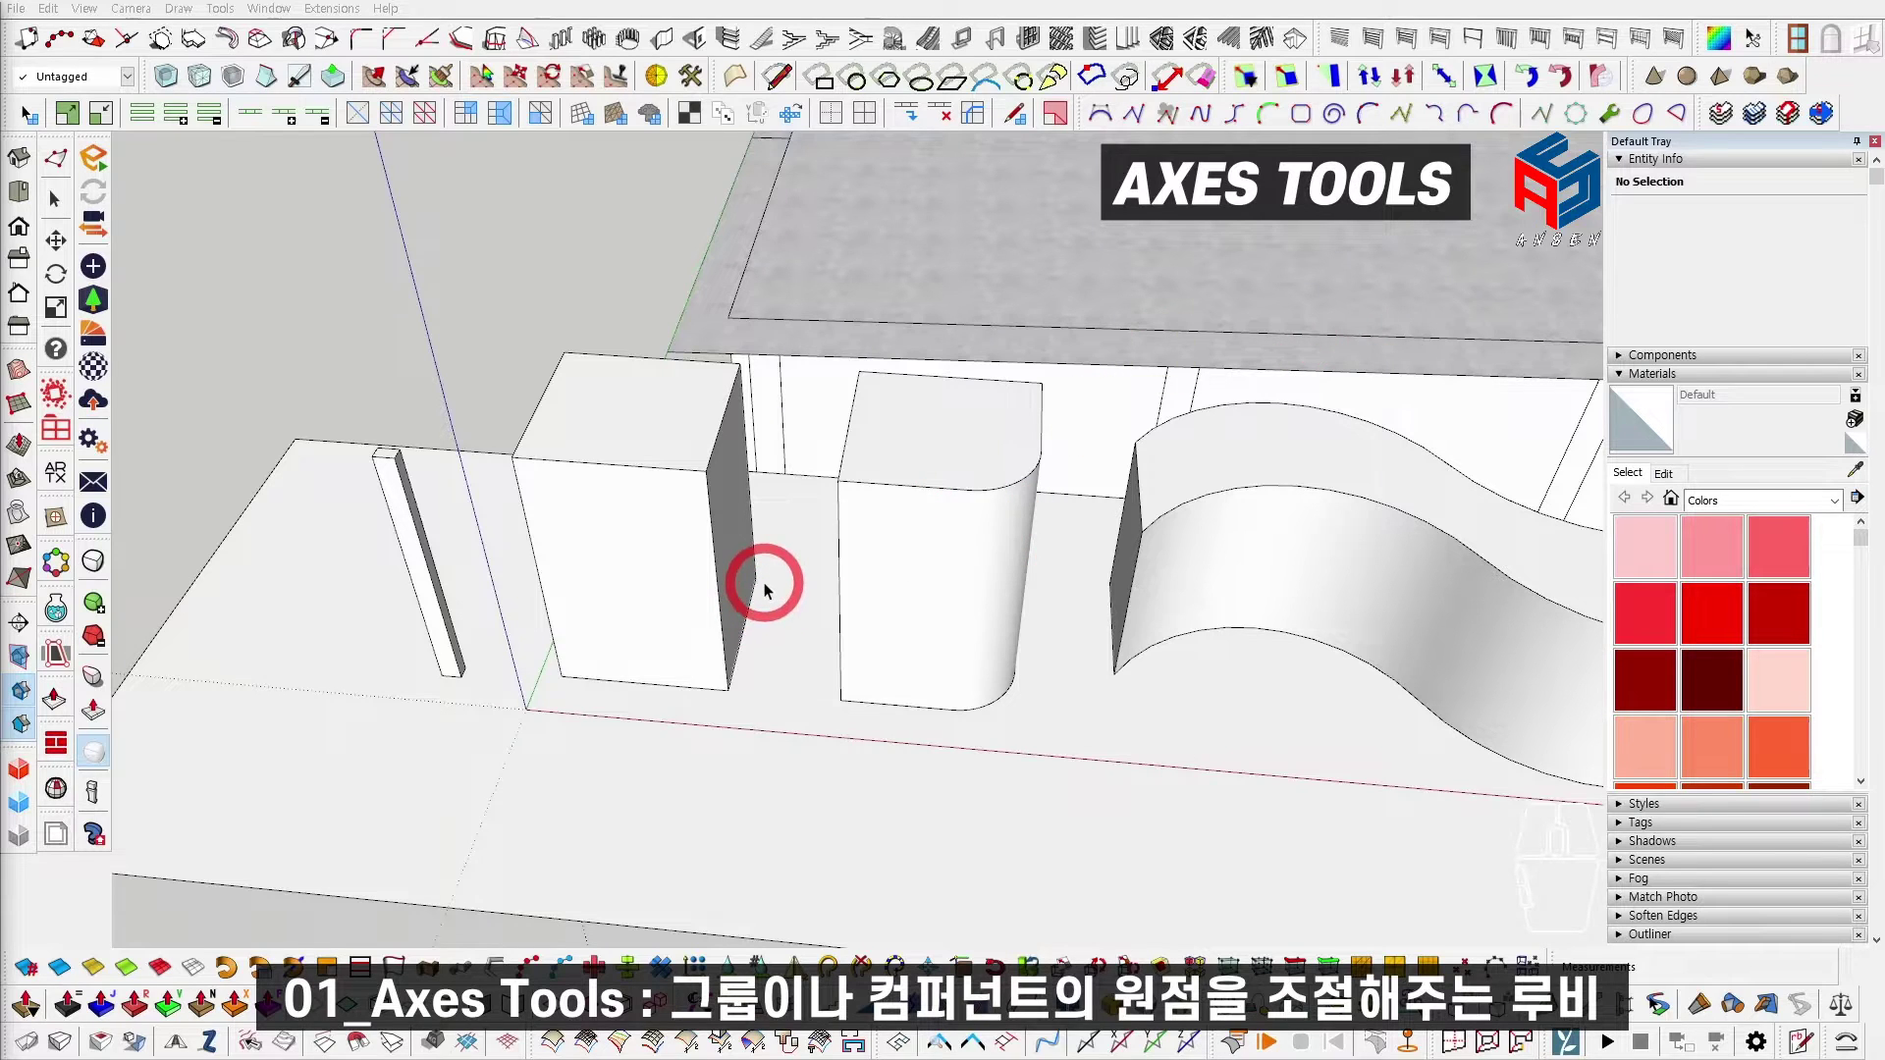
{"action": "mouse_move", "coordinate": [677, 630]}
{"action": "middle_mouse_down"}
{"action": "mouse_move", "coordinate": [654, 700]}
{"action": "mouse_move", "coordinate": [681, 636]}
{"action": "mouse_move", "coordinate": [631, 694]}
{"action": "mouse_move", "coordinate": [665, 694]}
{"action": "mouse_move", "coordinate": [703, 603]}
{"action": "mouse_move", "coordinate": [665, 513]}
{"action": "mouse_move", "coordinate": [514, 514]}
{"action": "mouse_move", "coordinate": [933, 543]}
{"action": "mouse_move", "coordinate": [639, 610]}
{"action": "mouse_move", "coordinate": [652, 665]}
{"action": "middle_mouse_up"}
{"action": "scroll", "coordinate": [679, 630], "scroll_direction": "up", "scroll_amount": 2}
{"action": "left_click", "coordinate": [675, 626]}
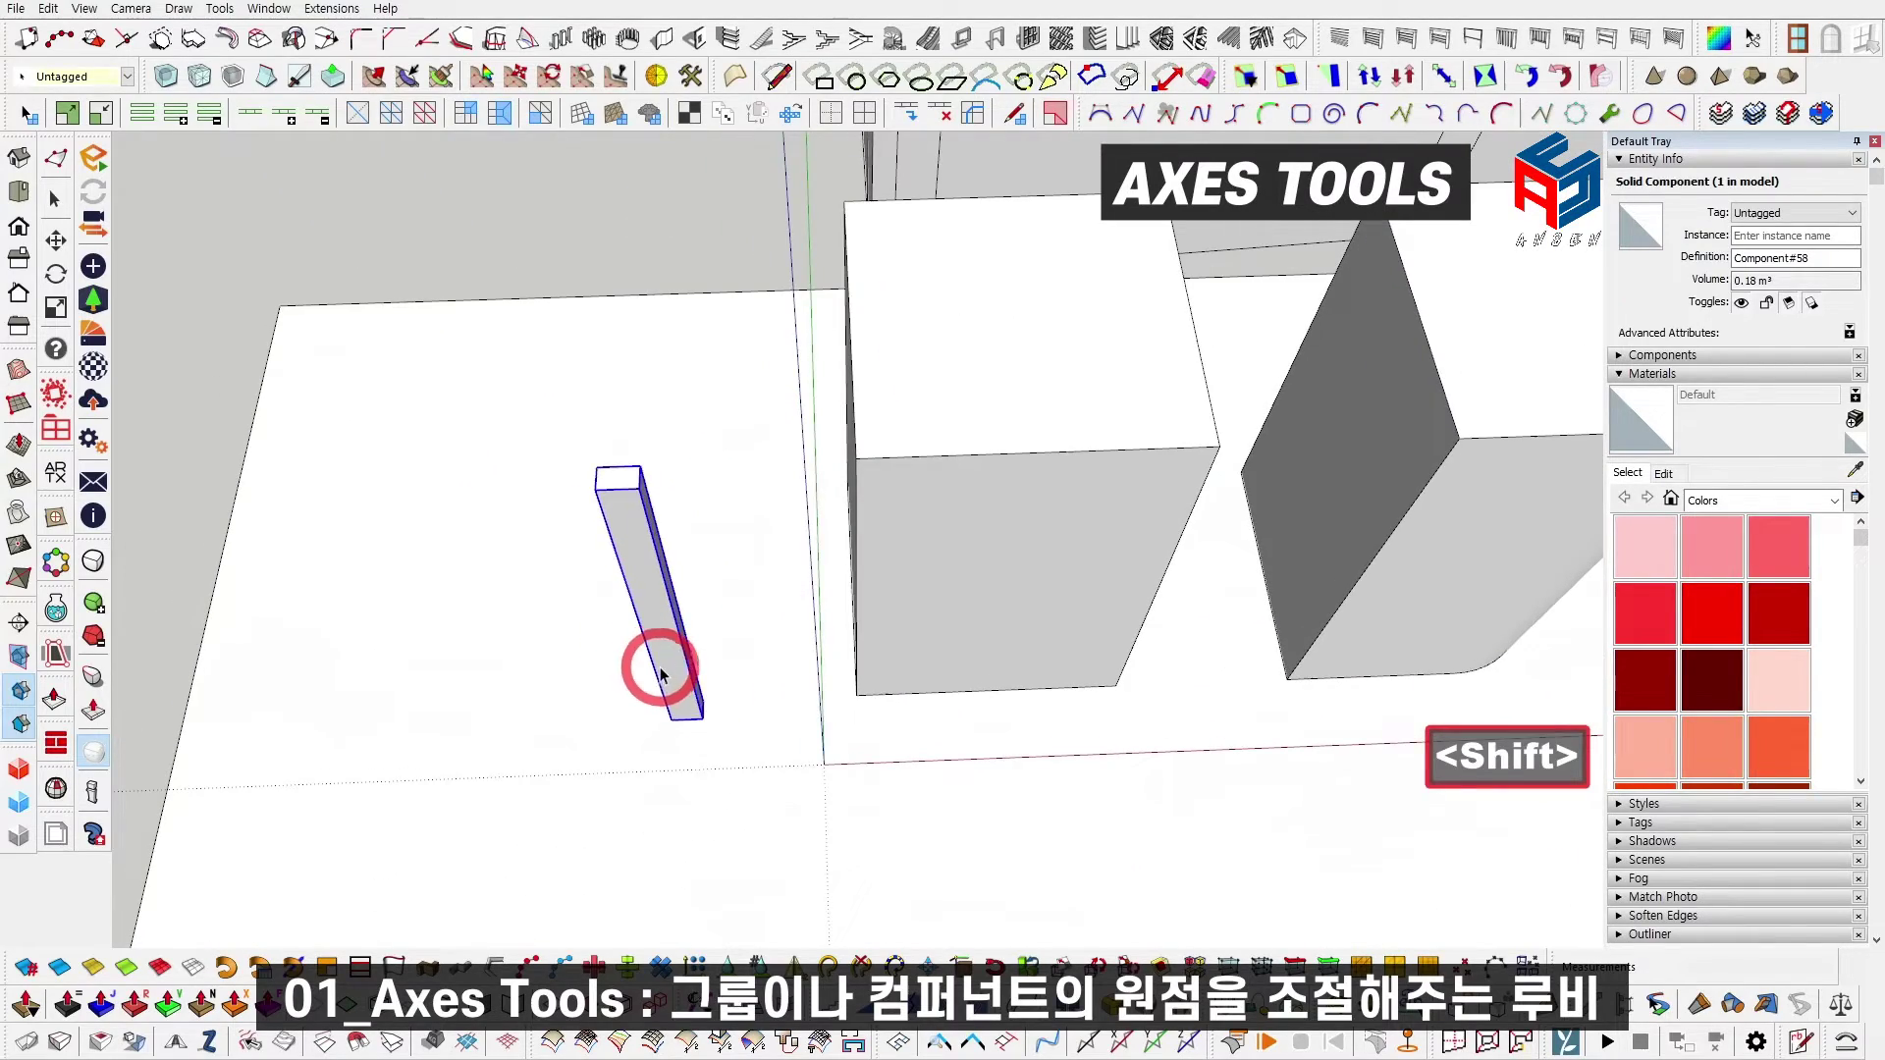
{"action": "key", "text": "Delete"}
{"action": "middle_click_drag", "start_coordinate": [622, 757], "coordinate": [598, 694], "text": "shift"}
{"action": "key", "text": "r"}
{"action": "key", "text": "space"}
{"action": "key", "text": "r"}
{"action": "left_click", "coordinate": [554, 662]}
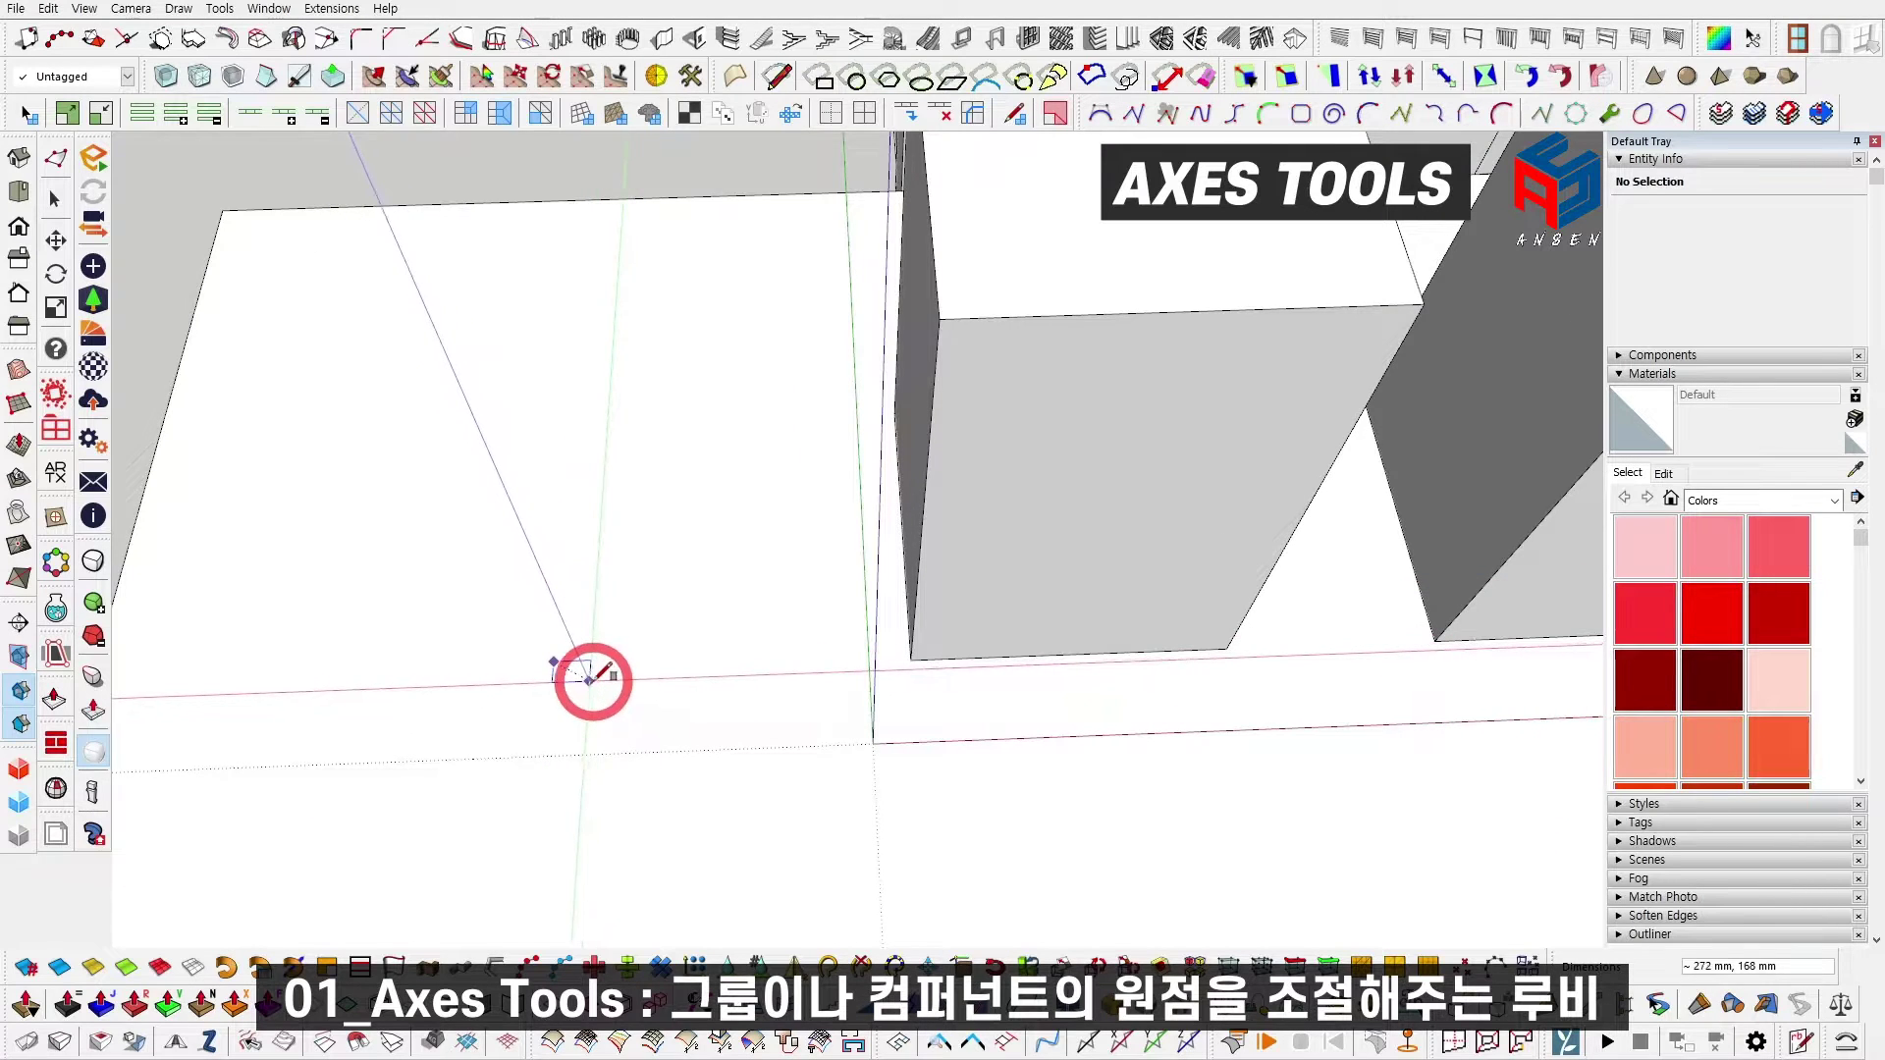
{"action": "scroll", "coordinate": [579, 667], "scroll_direction": "up", "scroll_amount": 3}
{"action": "key", "text": "space"}
{"action": "scroll", "coordinate": [618, 679], "scroll_direction": "down", "scroll_amount": 3}
{"action": "key", "text": "shift"}
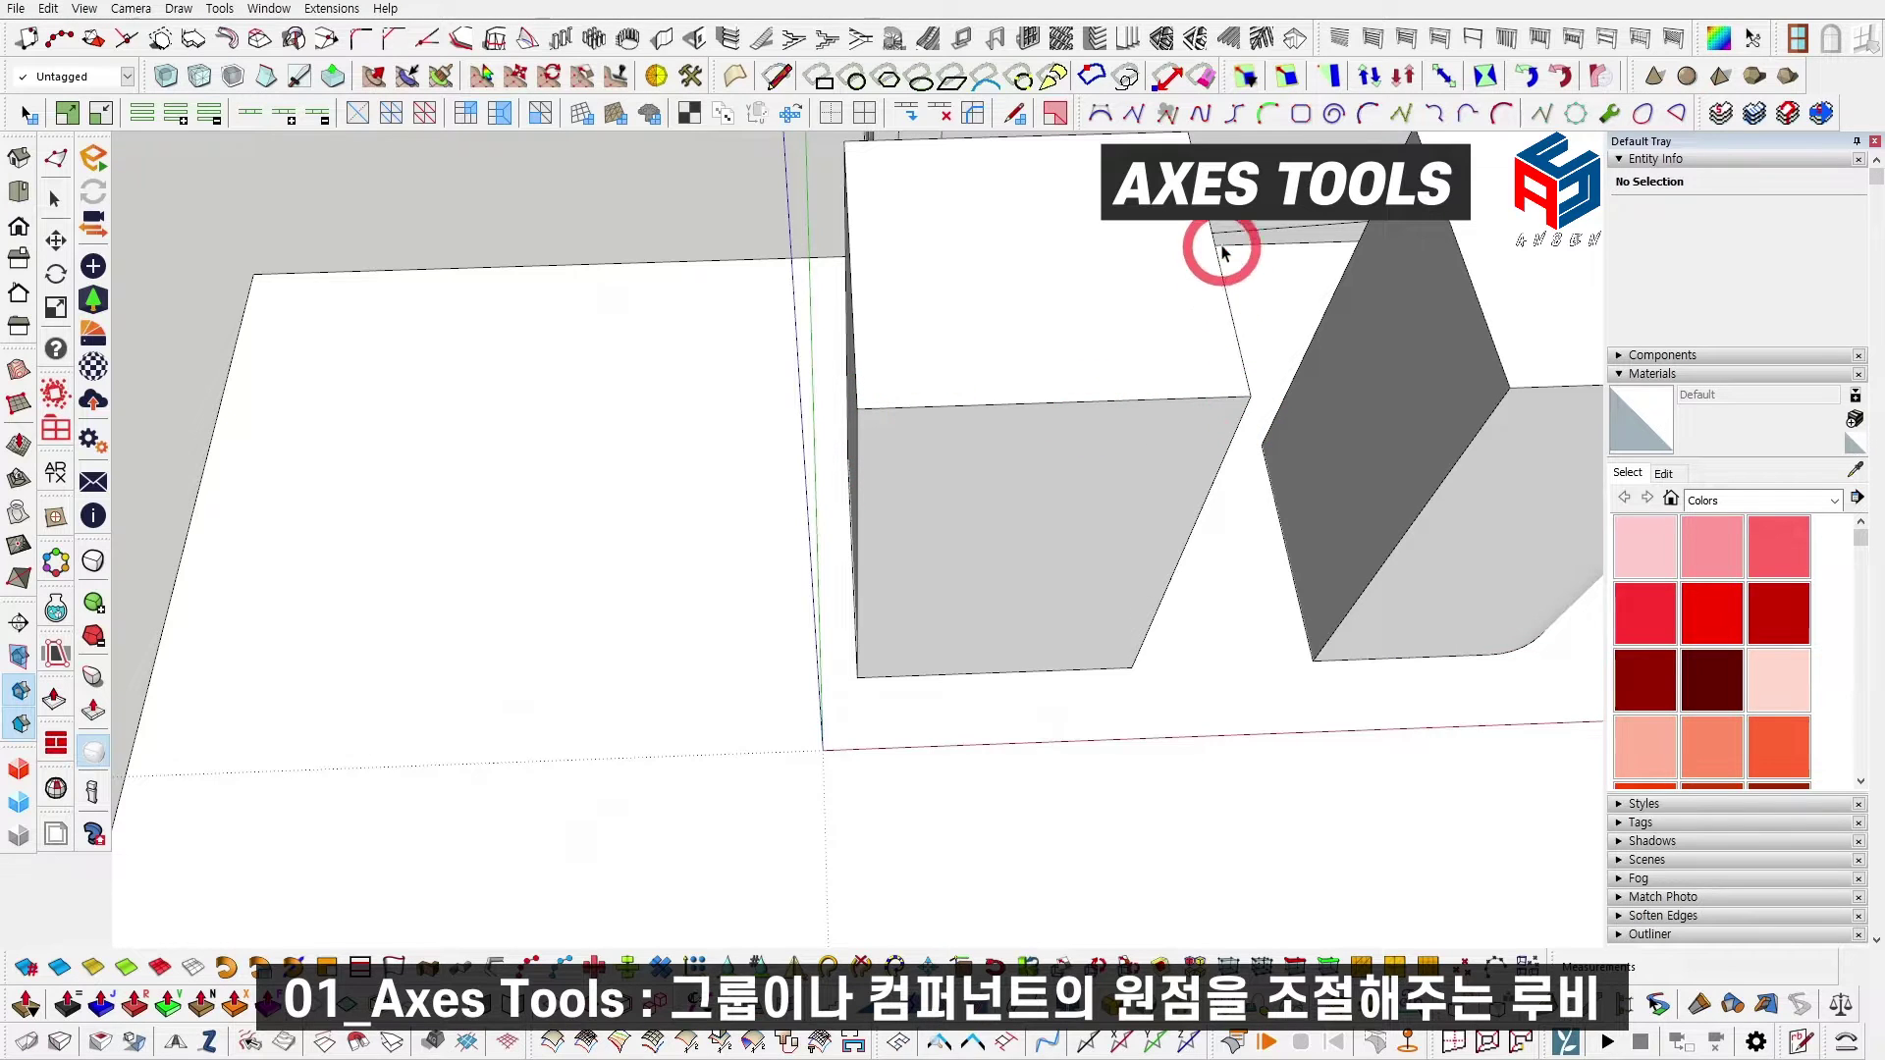
Step: Draw a small rectangle on the floor beside the large box and push/pull it up into a tall narrow bar
{"action": "middle_click_drag", "start_coordinate": [1221, 245], "coordinate": [1200, 348], "text": "shift"}
{"action": "scroll", "coordinate": [829, 652], "scroll_direction": "up", "scroll_amount": 5}
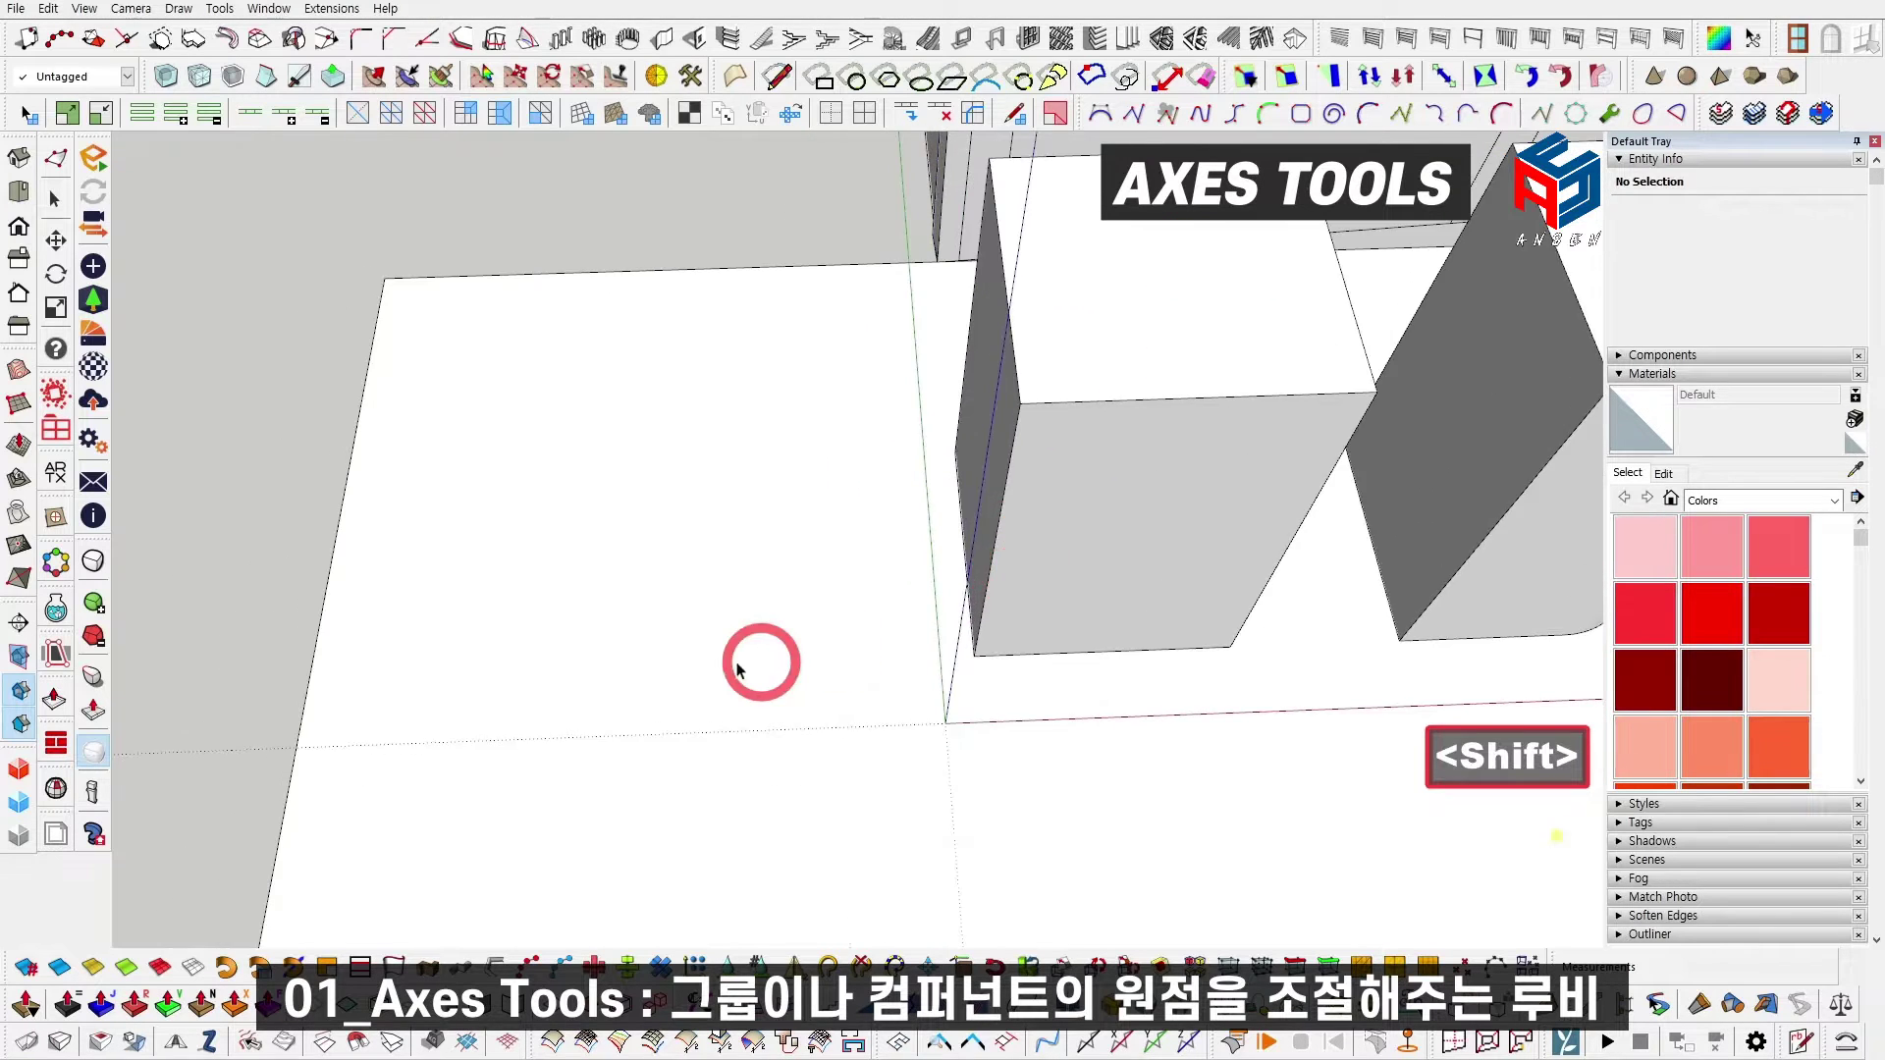
{"action": "key", "text": "r"}
{"action": "left_click", "coordinate": [604, 665]}
{"action": "scroll", "coordinate": [631, 675], "scroll_direction": "up", "scroll_amount": 1}
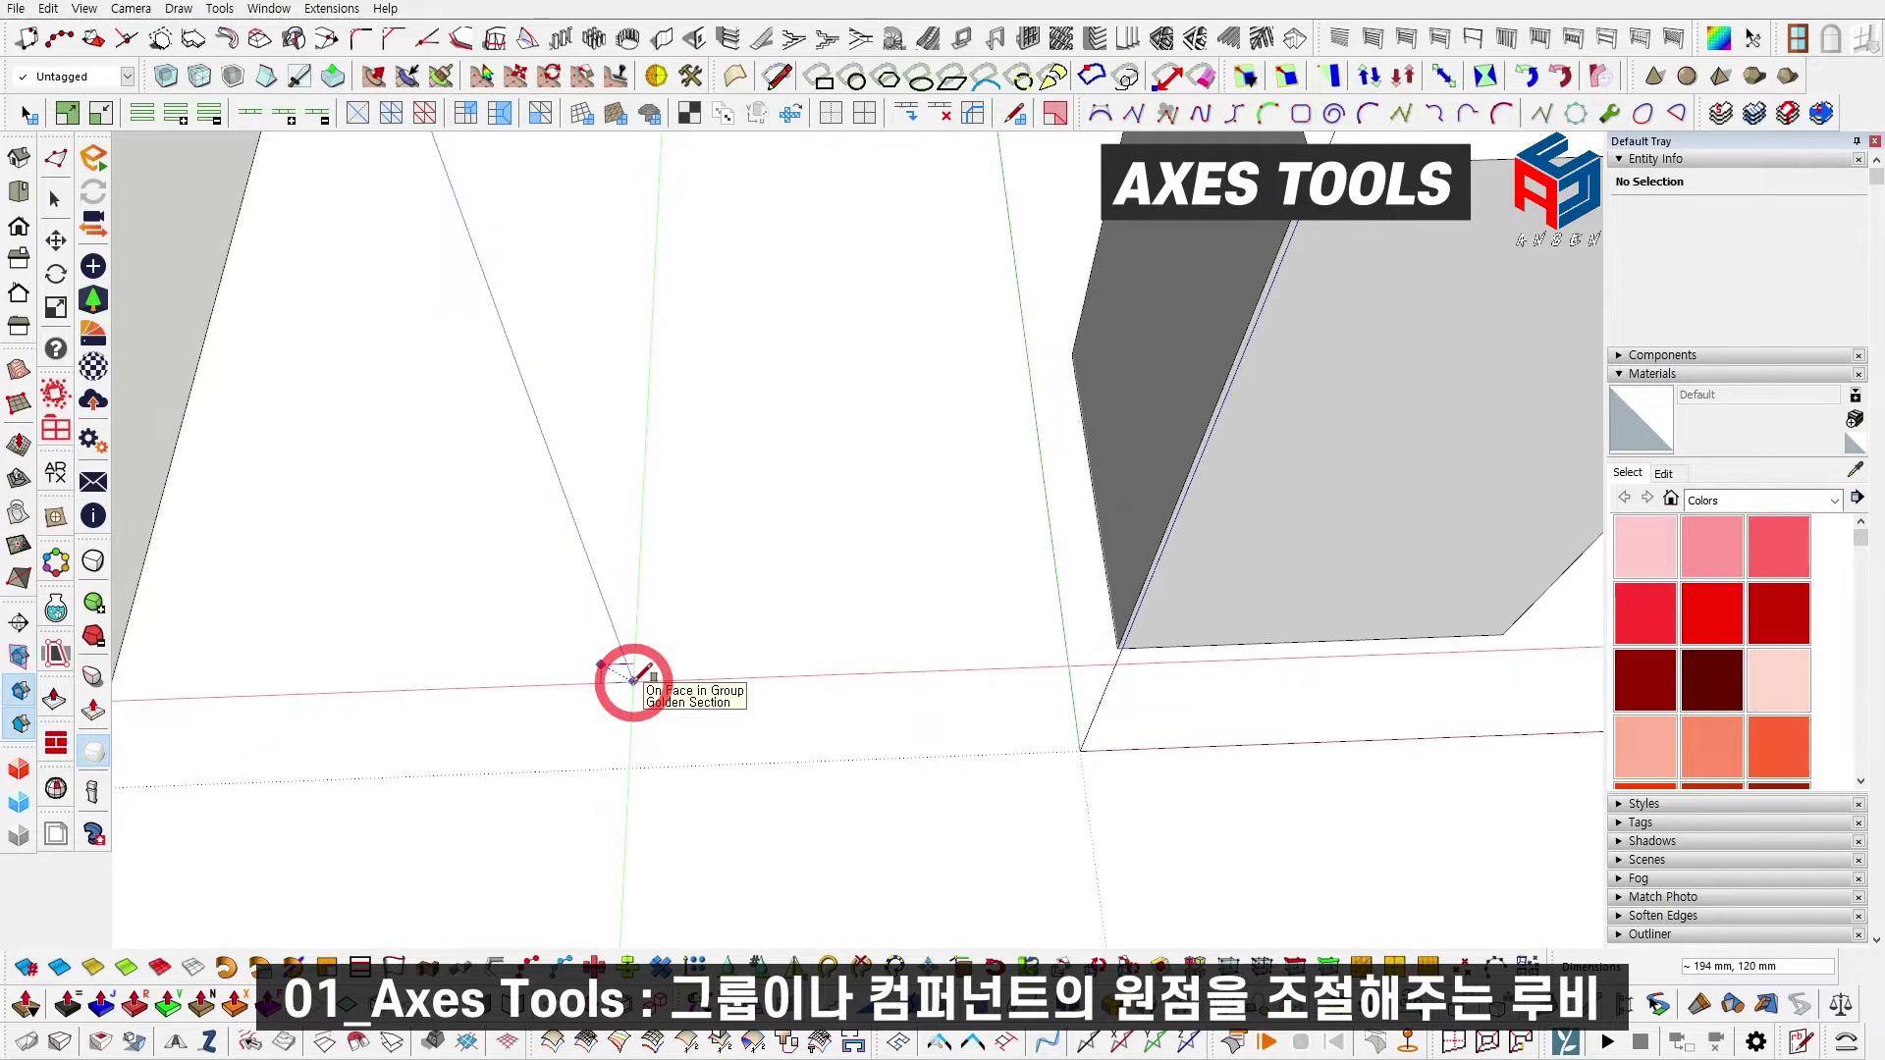
{"action": "key", "text": "space"}
{"action": "key", "text": "p"}
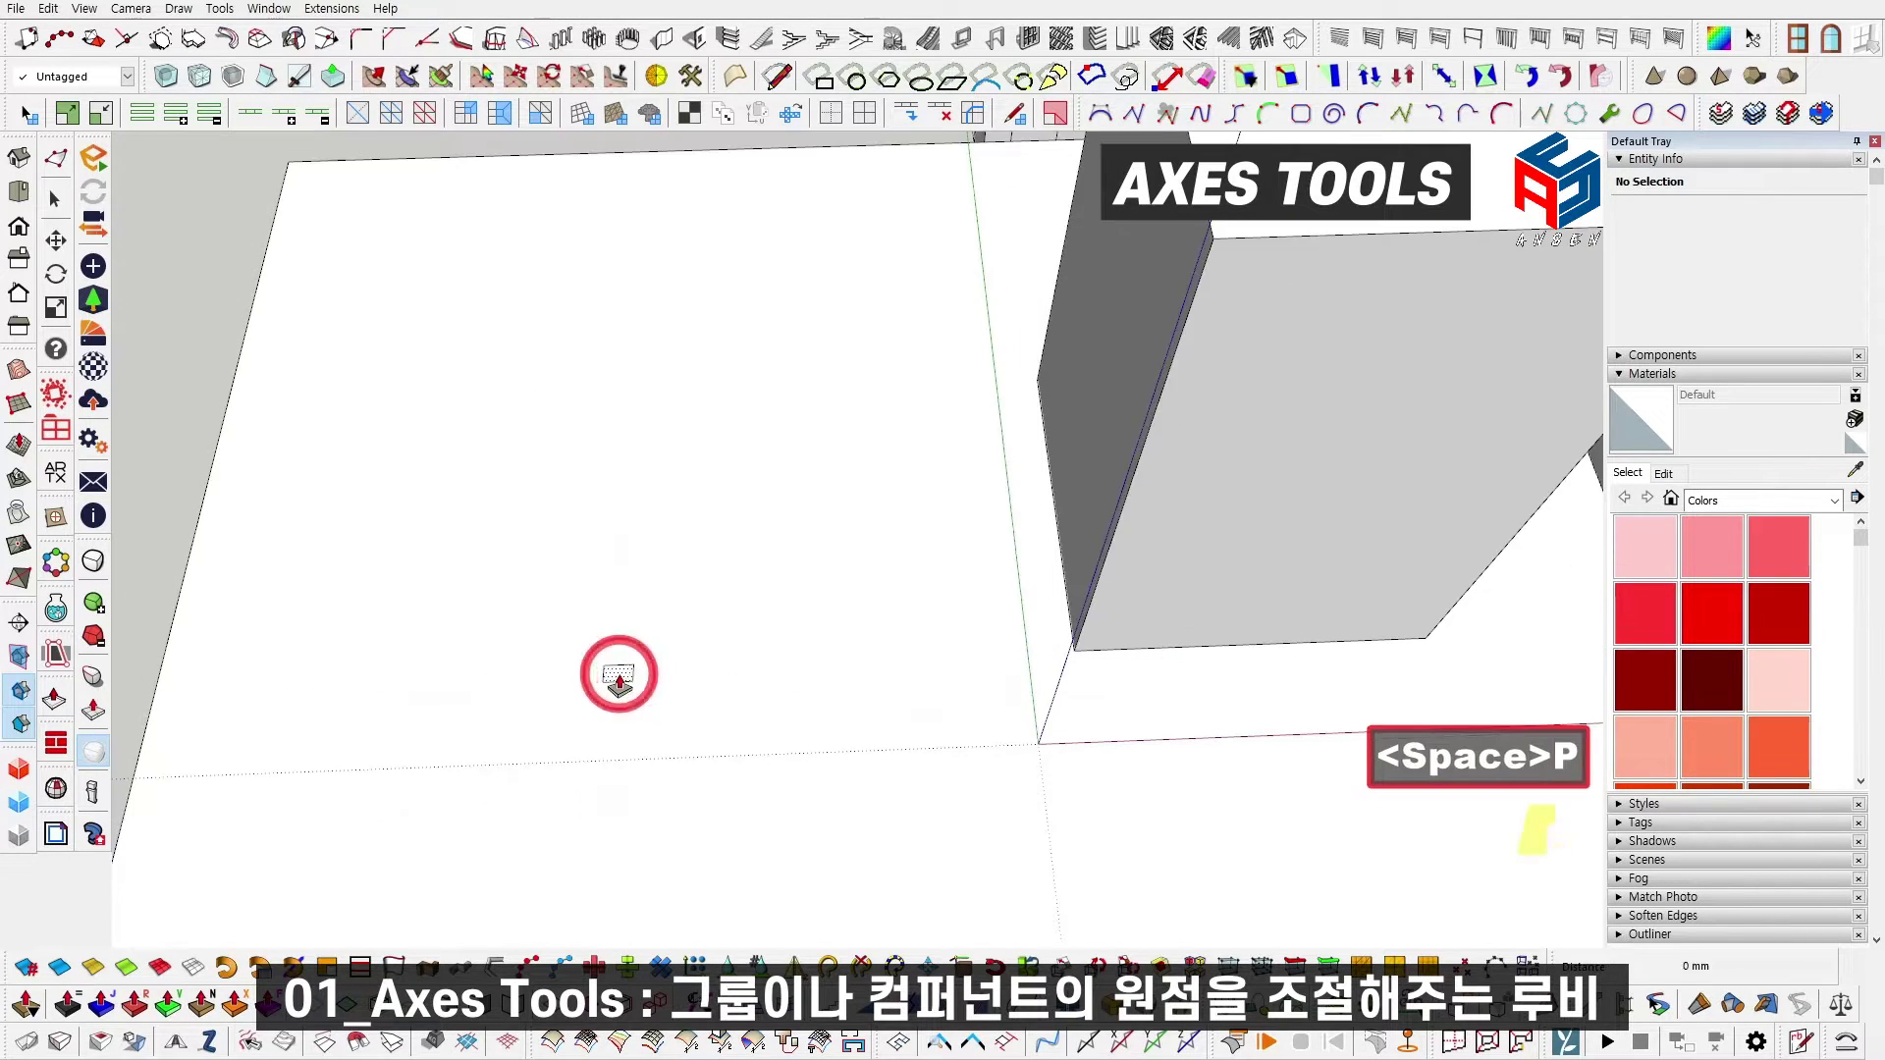
{"action": "middle_click_drag", "start_coordinate": [618, 674], "coordinate": [597, 716], "text": "shift"}
{"action": "left_click", "coordinate": [977, 492]}
{"action": "scroll", "coordinate": [913, 535], "scroll_direction": "down", "scroll_amount": 2}
{"action": "middle_click_drag", "start_coordinate": [854, 560], "coordinate": [1001, 471], "text": "shift"}
Step: Select the whole bar and make it a component with the default settings
{"action": "key", "text": "space"}
{"action": "scroll", "coordinate": [770, 525], "scroll_direction": "up", "scroll_amount": 2}
{"action": "triple_click", "coordinate": [770, 493]}
{"action": "scroll", "coordinate": [768, 511], "scroll_direction": "down", "scroll_amount": 2}
{"action": "scroll", "coordinate": [754, 466], "scroll_direction": "up", "scroll_amount": 2}
{"action": "right_click", "coordinate": [752, 468]}
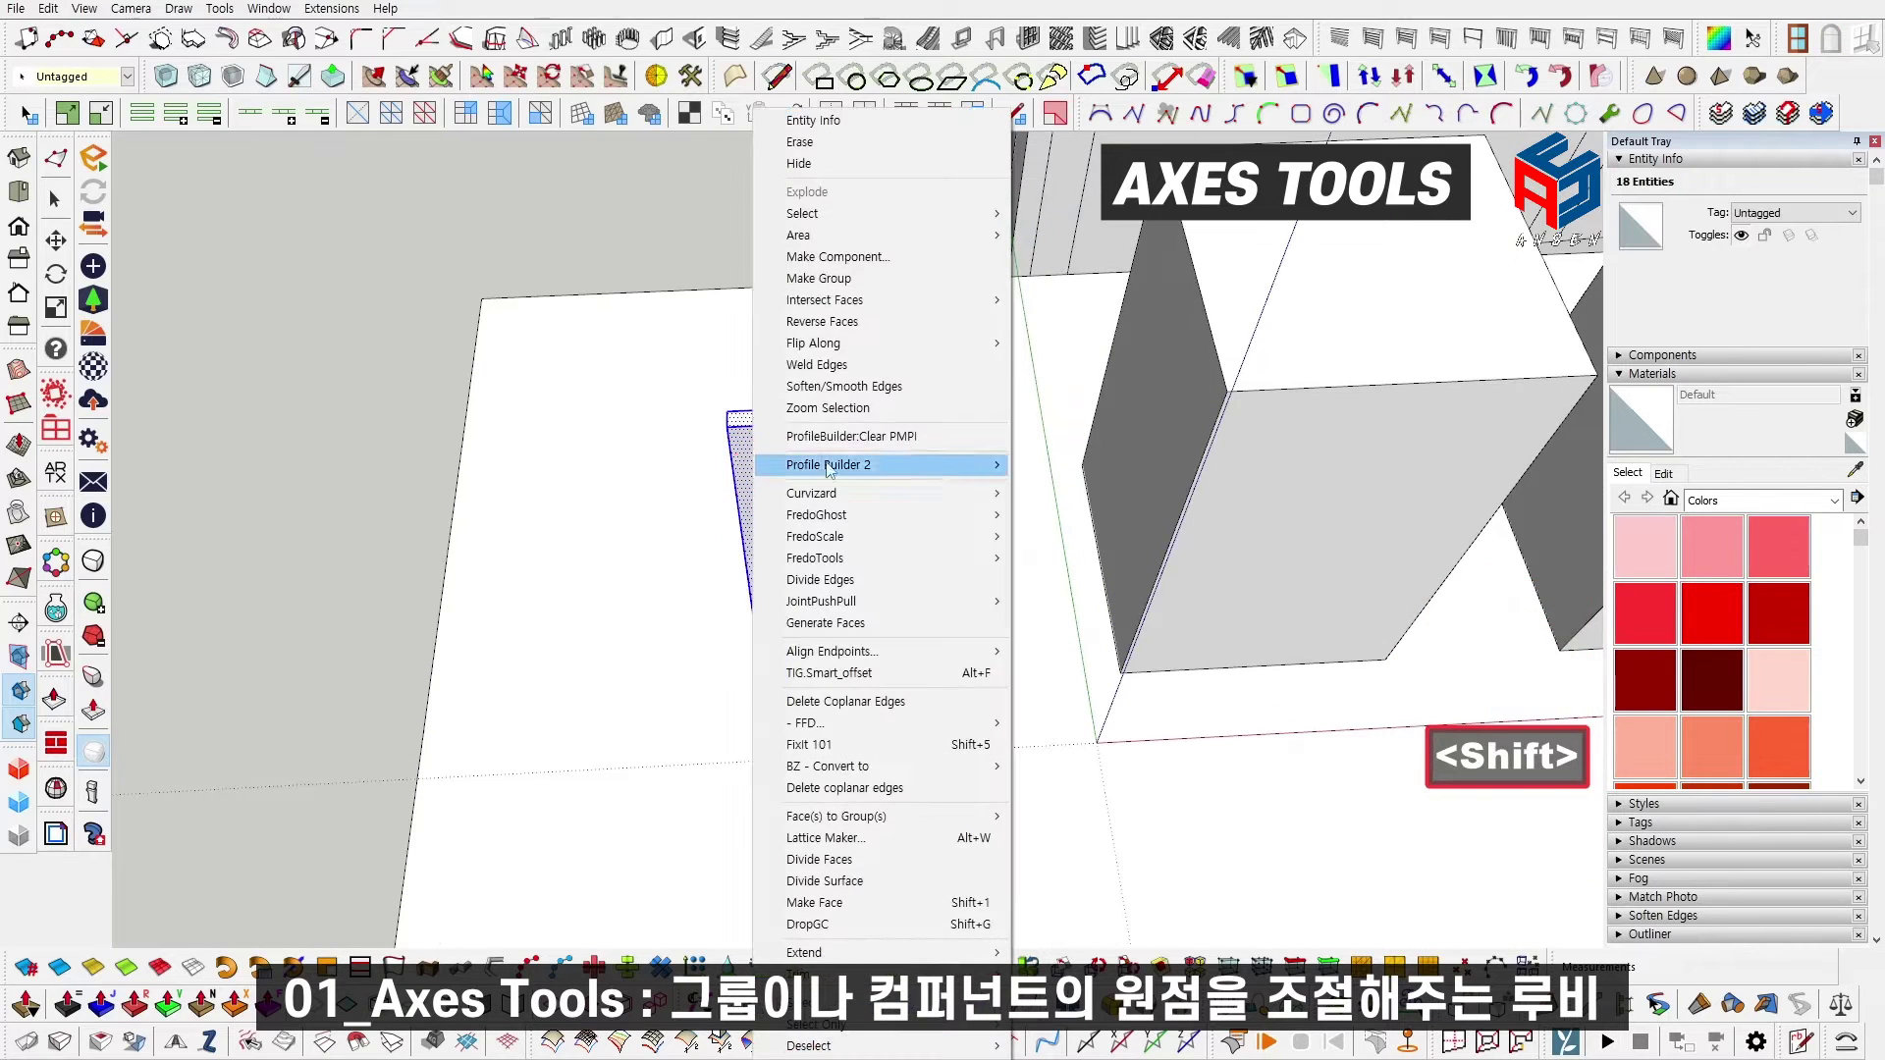
{"action": "left_click", "coordinate": [871, 258]}
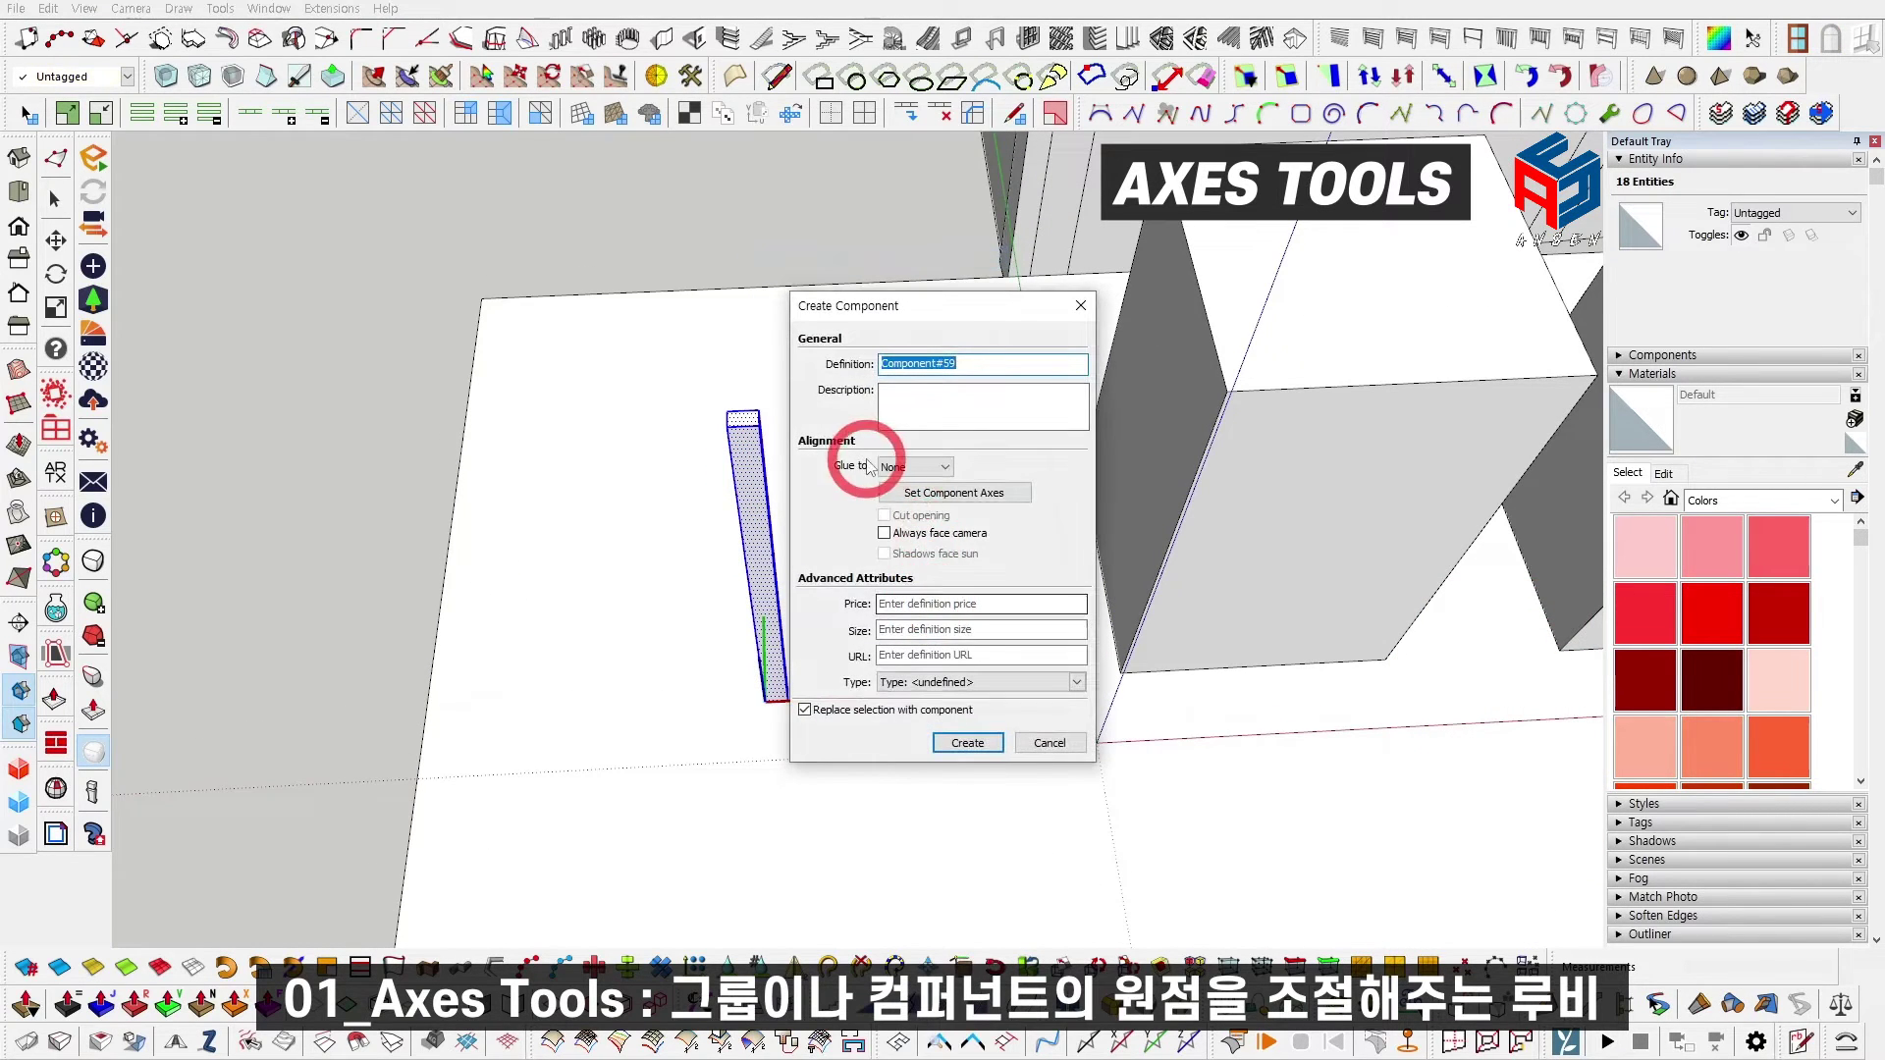
{"action": "left_click", "coordinate": [964, 742]}
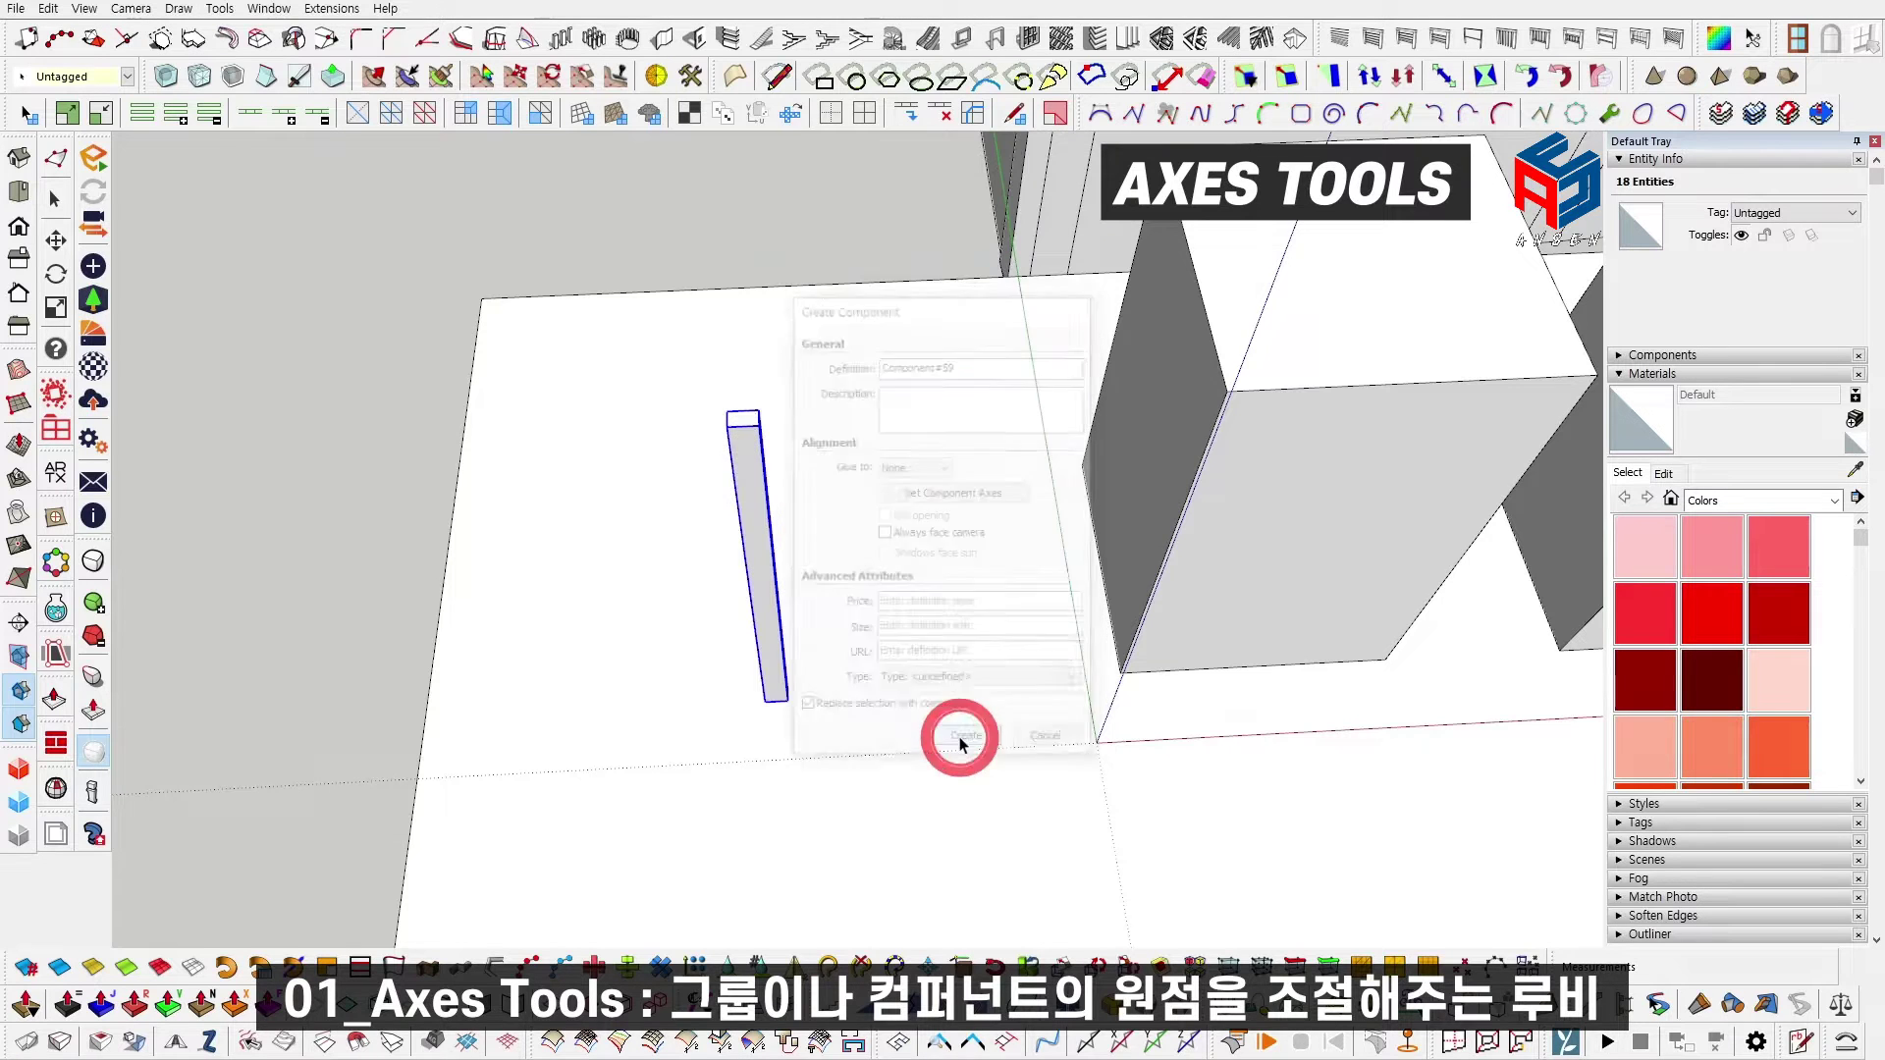
Step: Open the new bar component for editing and examine where its axes origin sits at the base
{"action": "middle_click_drag", "start_coordinate": [786, 653], "coordinate": [1048, 585]}
{"action": "scroll", "coordinate": [854, 703], "scroll_direction": "up", "scroll_amount": 3}
{"action": "double_click", "coordinate": [852, 701]}
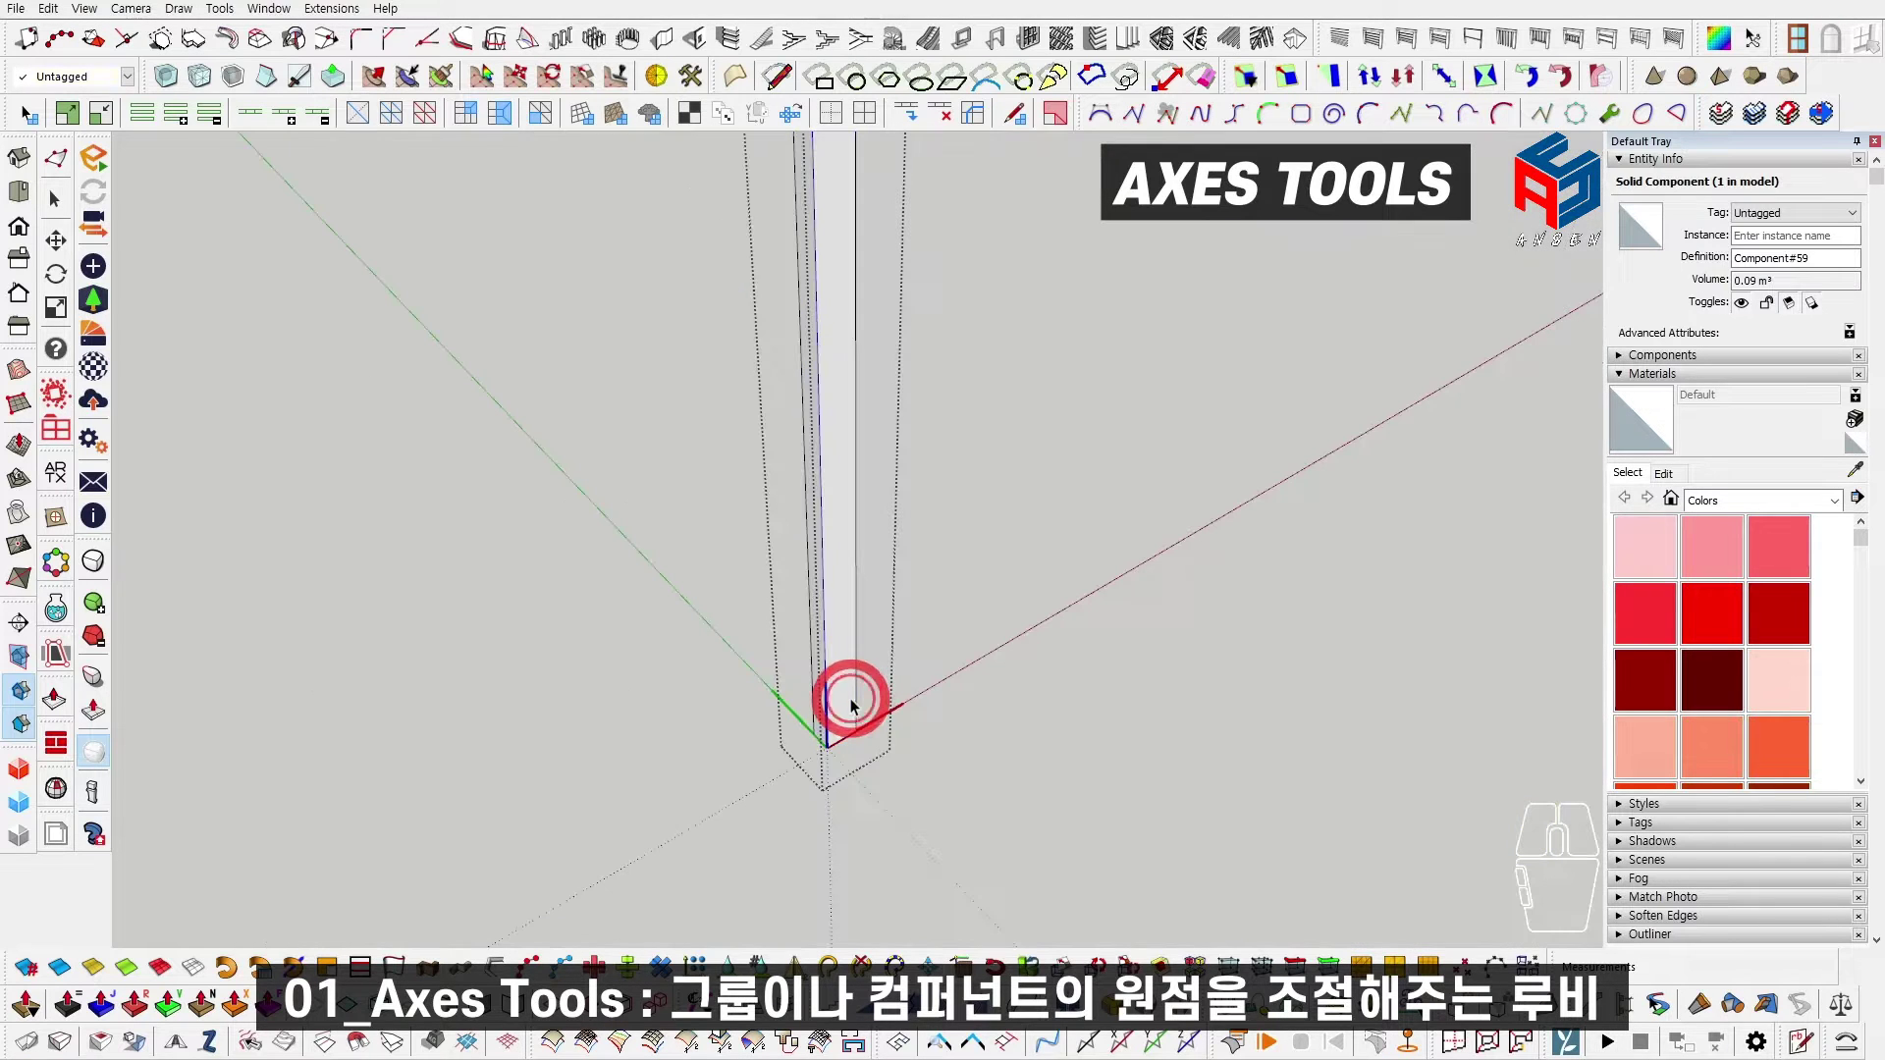
{"action": "key", "text": "grave"}
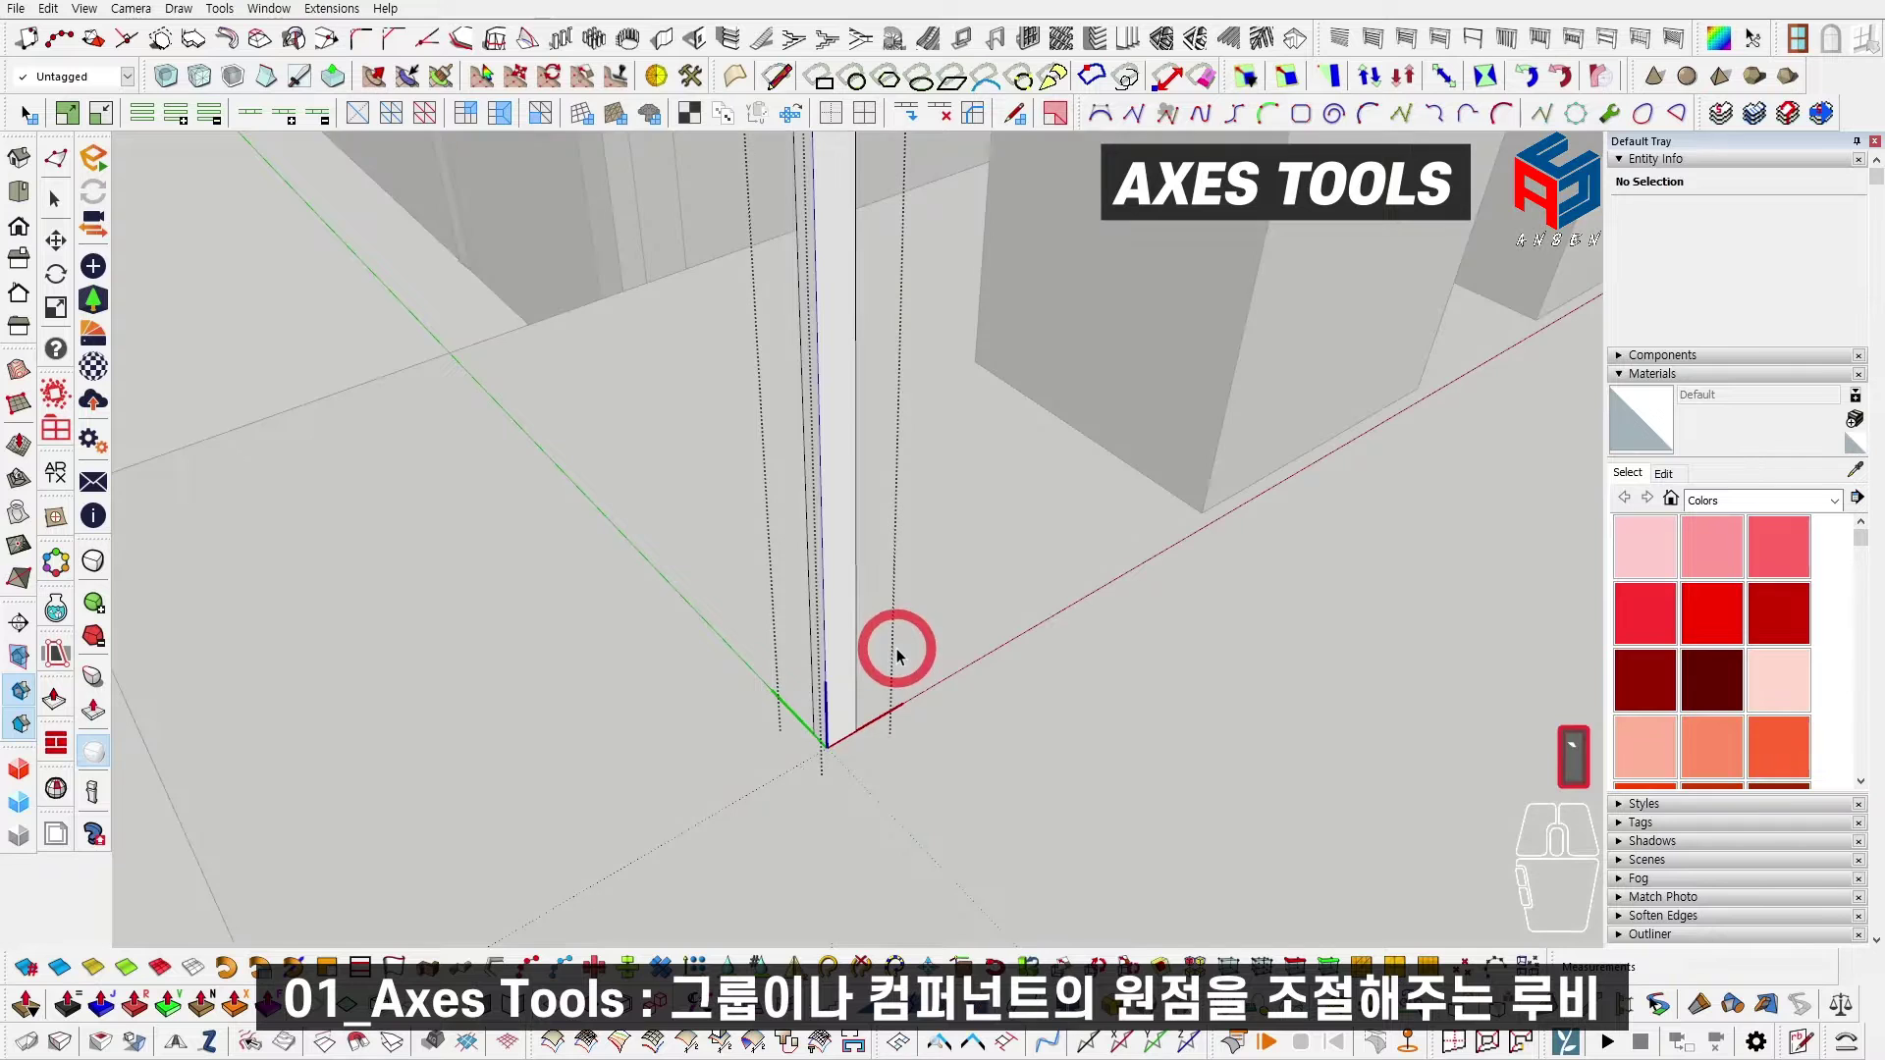
{"action": "scroll", "coordinate": [799, 730], "scroll_direction": "up", "scroll_amount": 2}
{"action": "scroll", "coordinate": [799, 731], "scroll_direction": "up", "scroll_amount": 3}
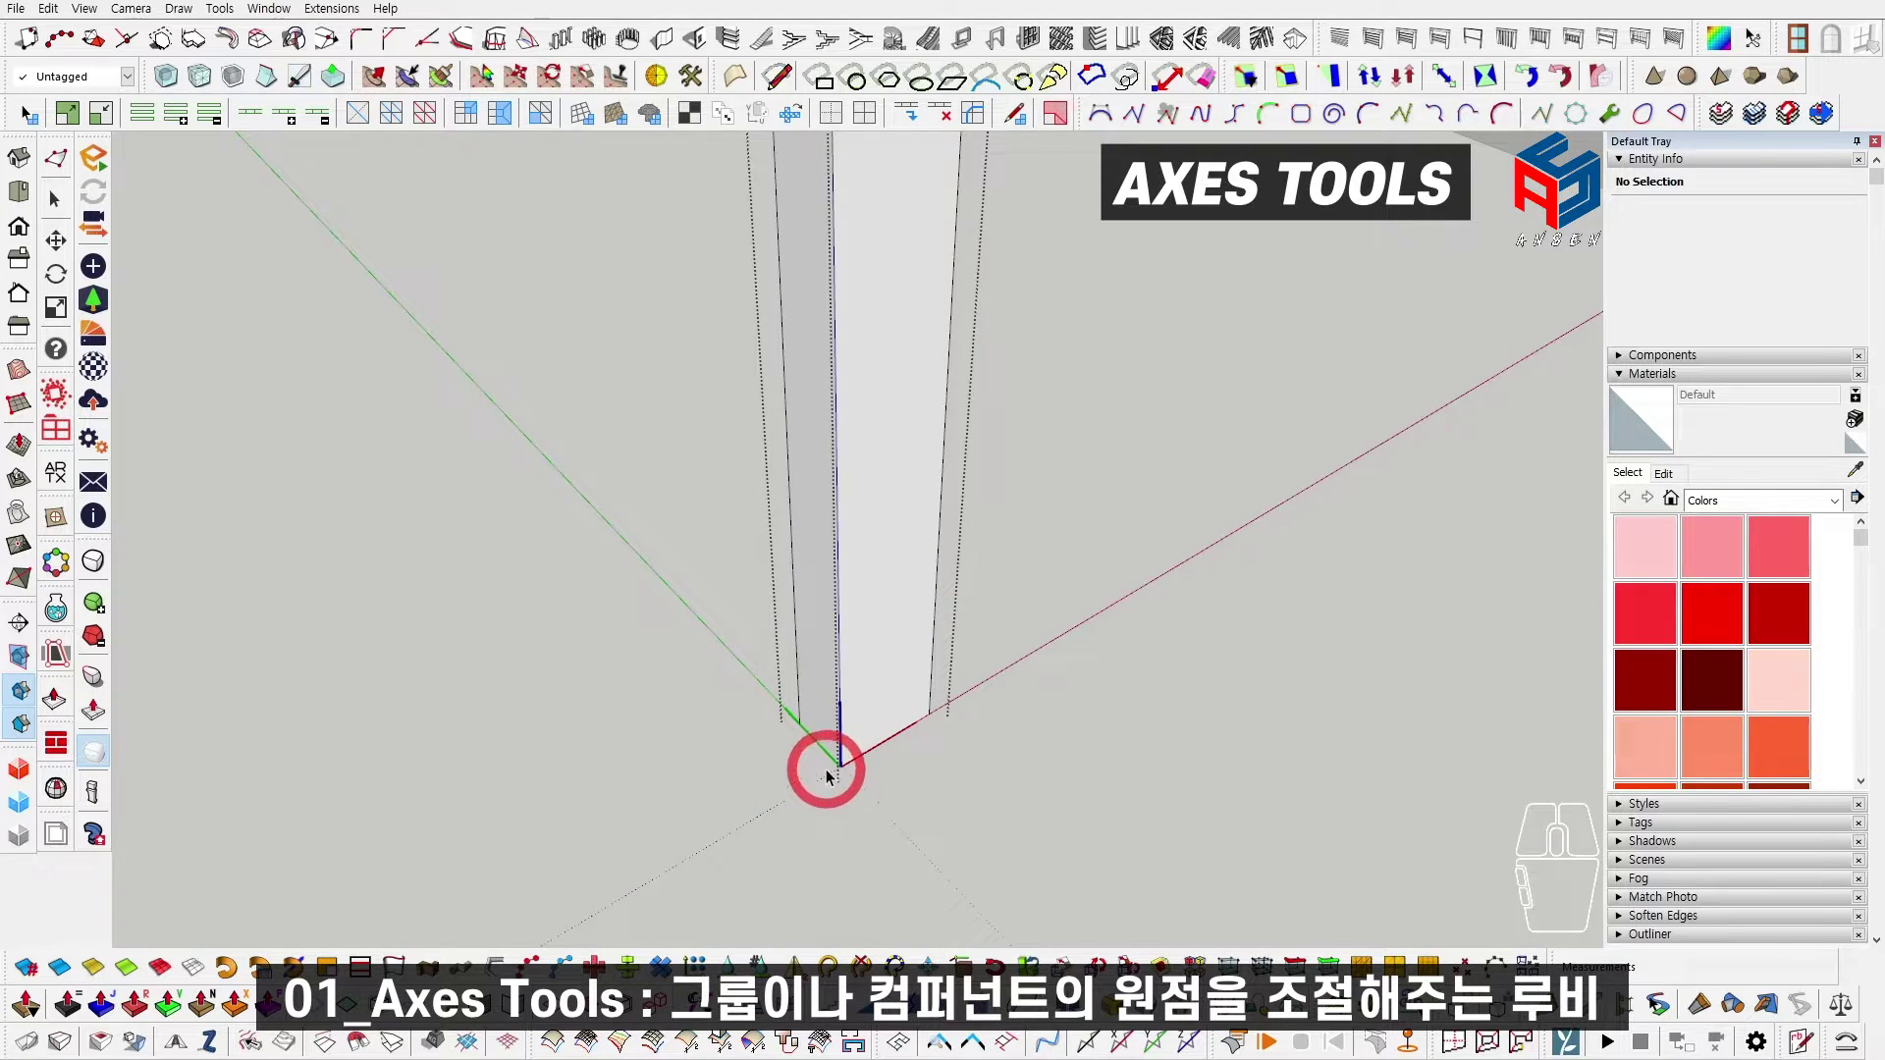
{"action": "key", "text": "Escape"}
{"action": "scroll", "coordinate": [858, 699], "scroll_direction": "down", "scroll_amount": 6}
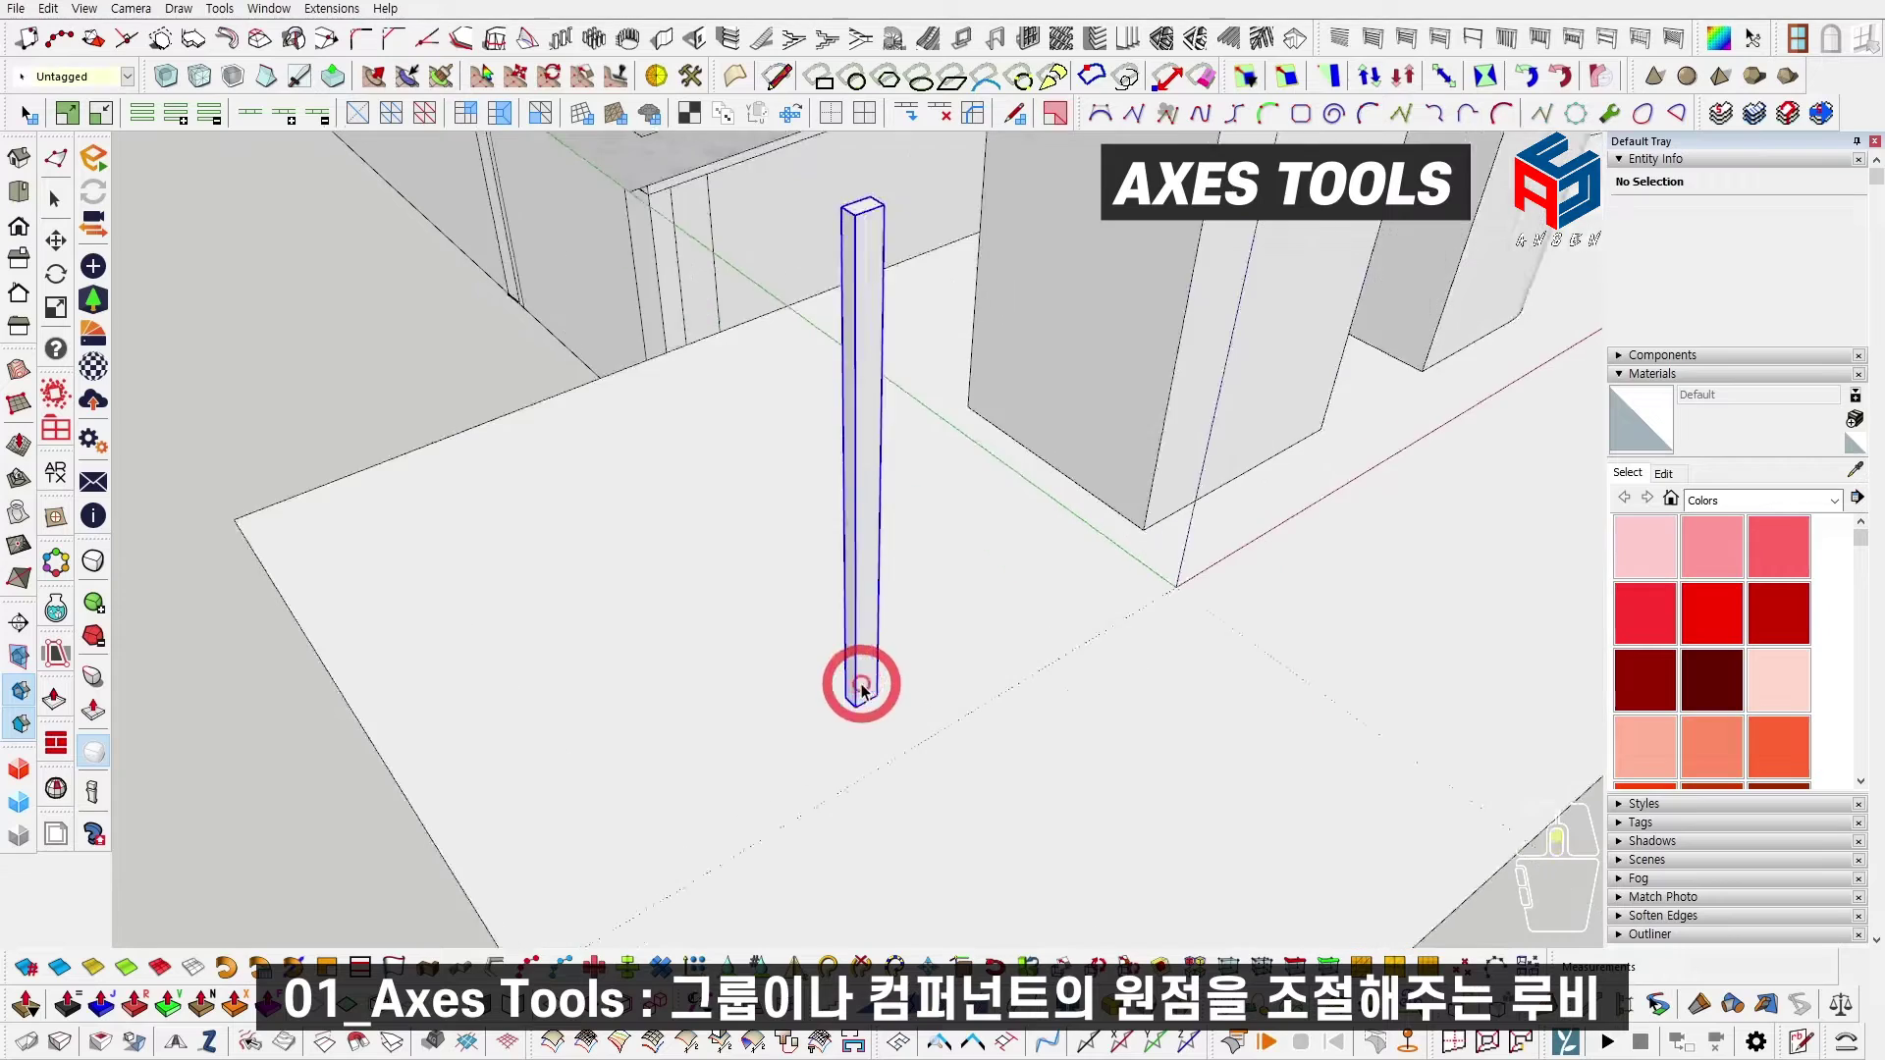
{"action": "scroll", "coordinate": [862, 690], "scroll_direction": "up", "scroll_amount": 3}
{"action": "scroll", "coordinate": [871, 703], "scroll_direction": "down", "scroll_amount": 3}
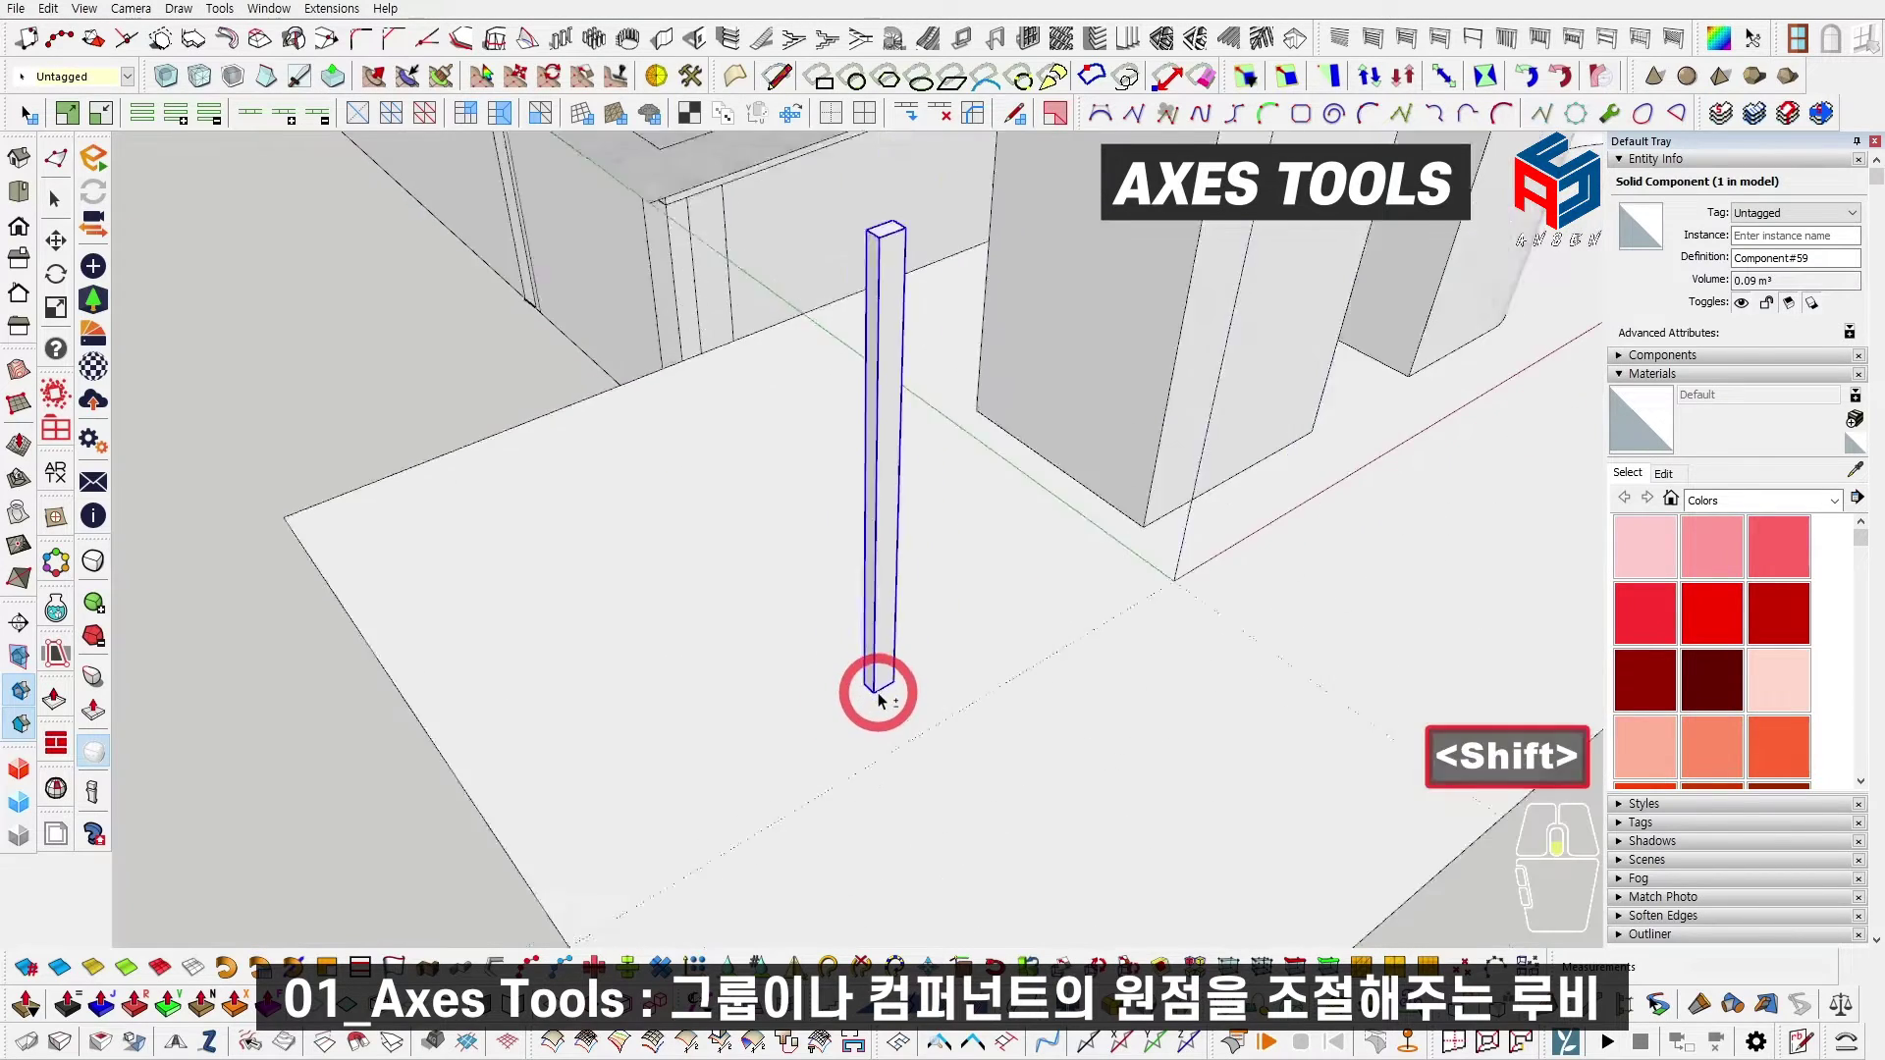
{"action": "scroll", "coordinate": [878, 695], "scroll_direction": "down", "scroll_amount": 4}
{"action": "middle_click_drag", "start_coordinate": [878, 695], "coordinate": [715, 729], "text": "shift"}
{"action": "scroll", "coordinate": [836, 673], "scroll_direction": "up", "scroll_amount": 5}
{"action": "scroll", "coordinate": [766, 656], "scroll_direction": "up", "scroll_amount": 3}
{"action": "middle_click_drag", "start_coordinate": [1087, 589], "coordinate": [883, 665], "text": "shift"}
{"action": "scroll", "coordinate": [720, 633], "scroll_direction": "up", "scroll_amount": 3}
{"action": "double_click", "coordinate": [720, 635]}
{"action": "scroll", "coordinate": [715, 652], "scroll_direction": "up", "scroll_amount": 2}
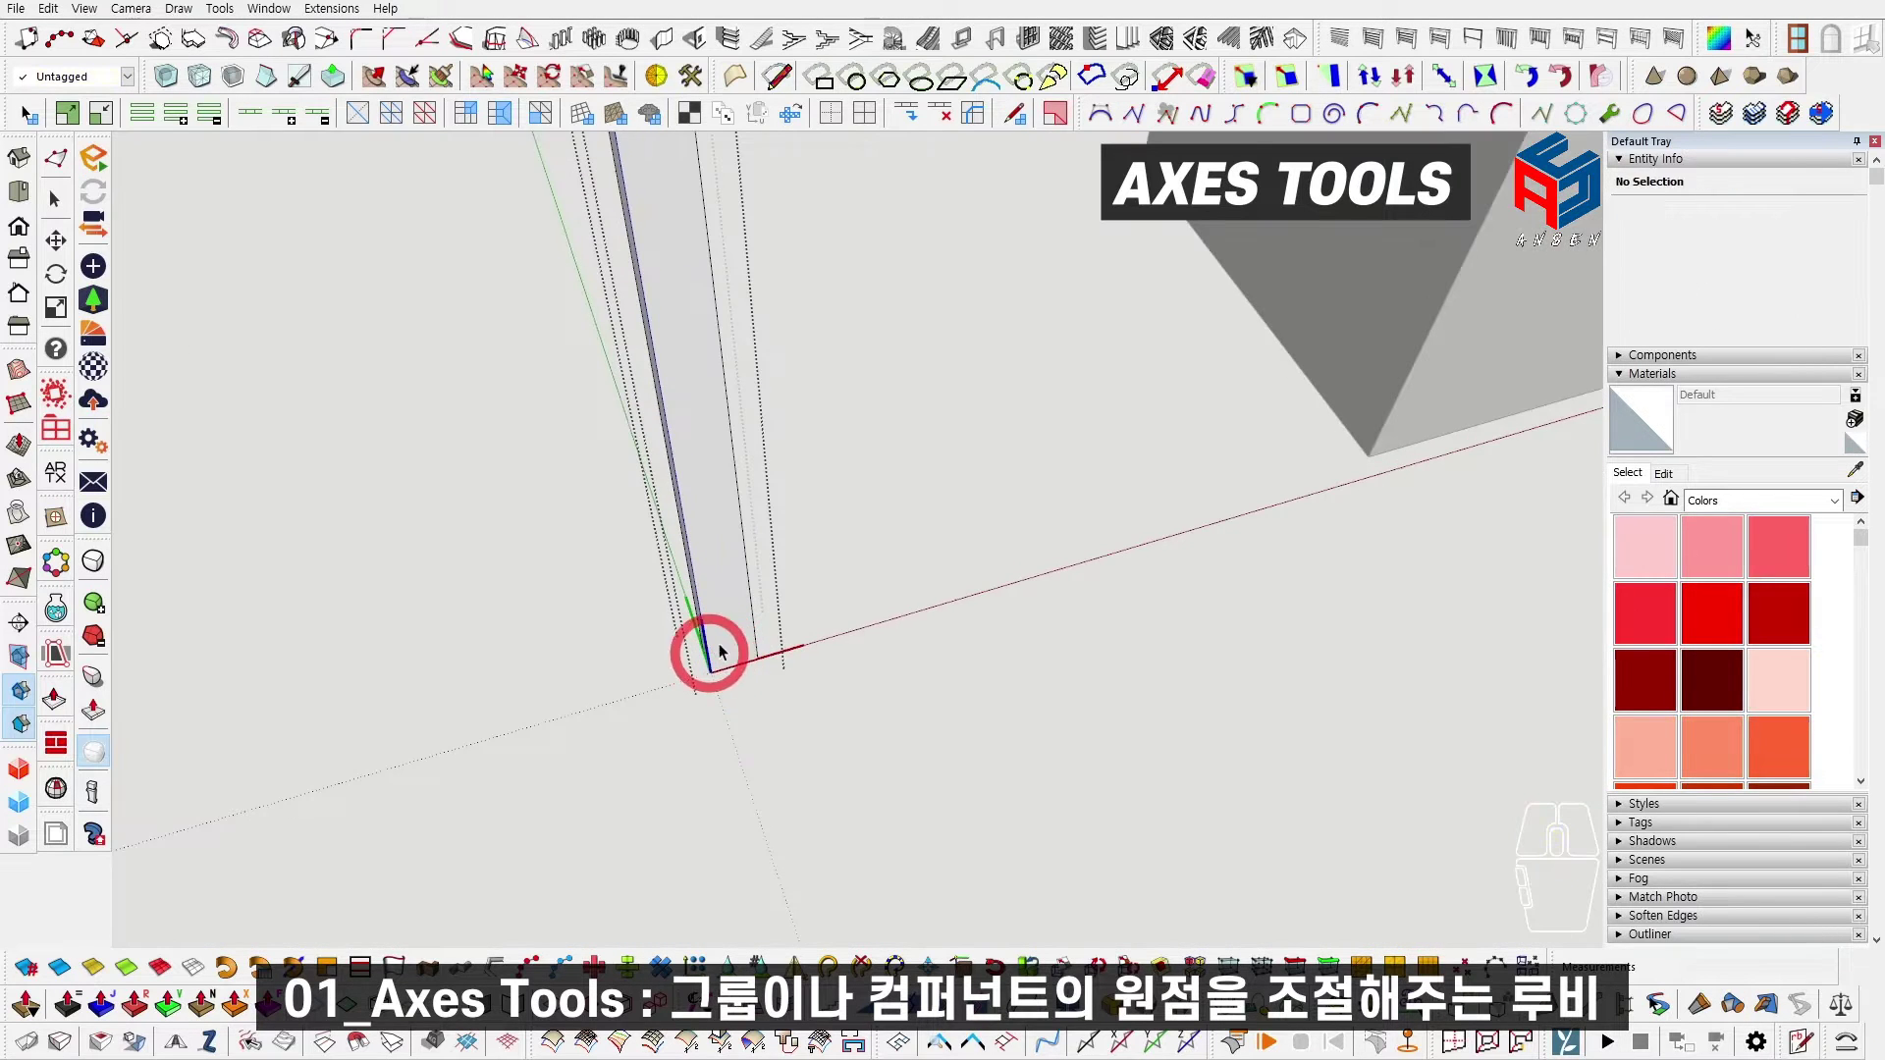
{"action": "scroll", "coordinate": [772, 656], "scroll_direction": "down", "scroll_amount": 4}
{"action": "middle_click_drag", "start_coordinate": [775, 656], "coordinate": [673, 721], "text": "shift"}
{"action": "key", "text": "Escape"}
Step: Open the large box for editing and examine where its axes origin sits, leaving its geometry unchanged
{"action": "double_click", "coordinate": [1000, 495]}
{"action": "scroll", "coordinate": [1002, 497], "scroll_direction": "down", "scroll_amount": 2}
{"action": "middle_click_drag", "start_coordinate": [1021, 552], "coordinate": [968, 604], "text": "shift"}
{"action": "scroll", "coordinate": [981, 568], "scroll_direction": "up", "scroll_amount": 4}
{"action": "scroll", "coordinate": [904, 629], "scroll_direction": "up", "scroll_amount": 2}
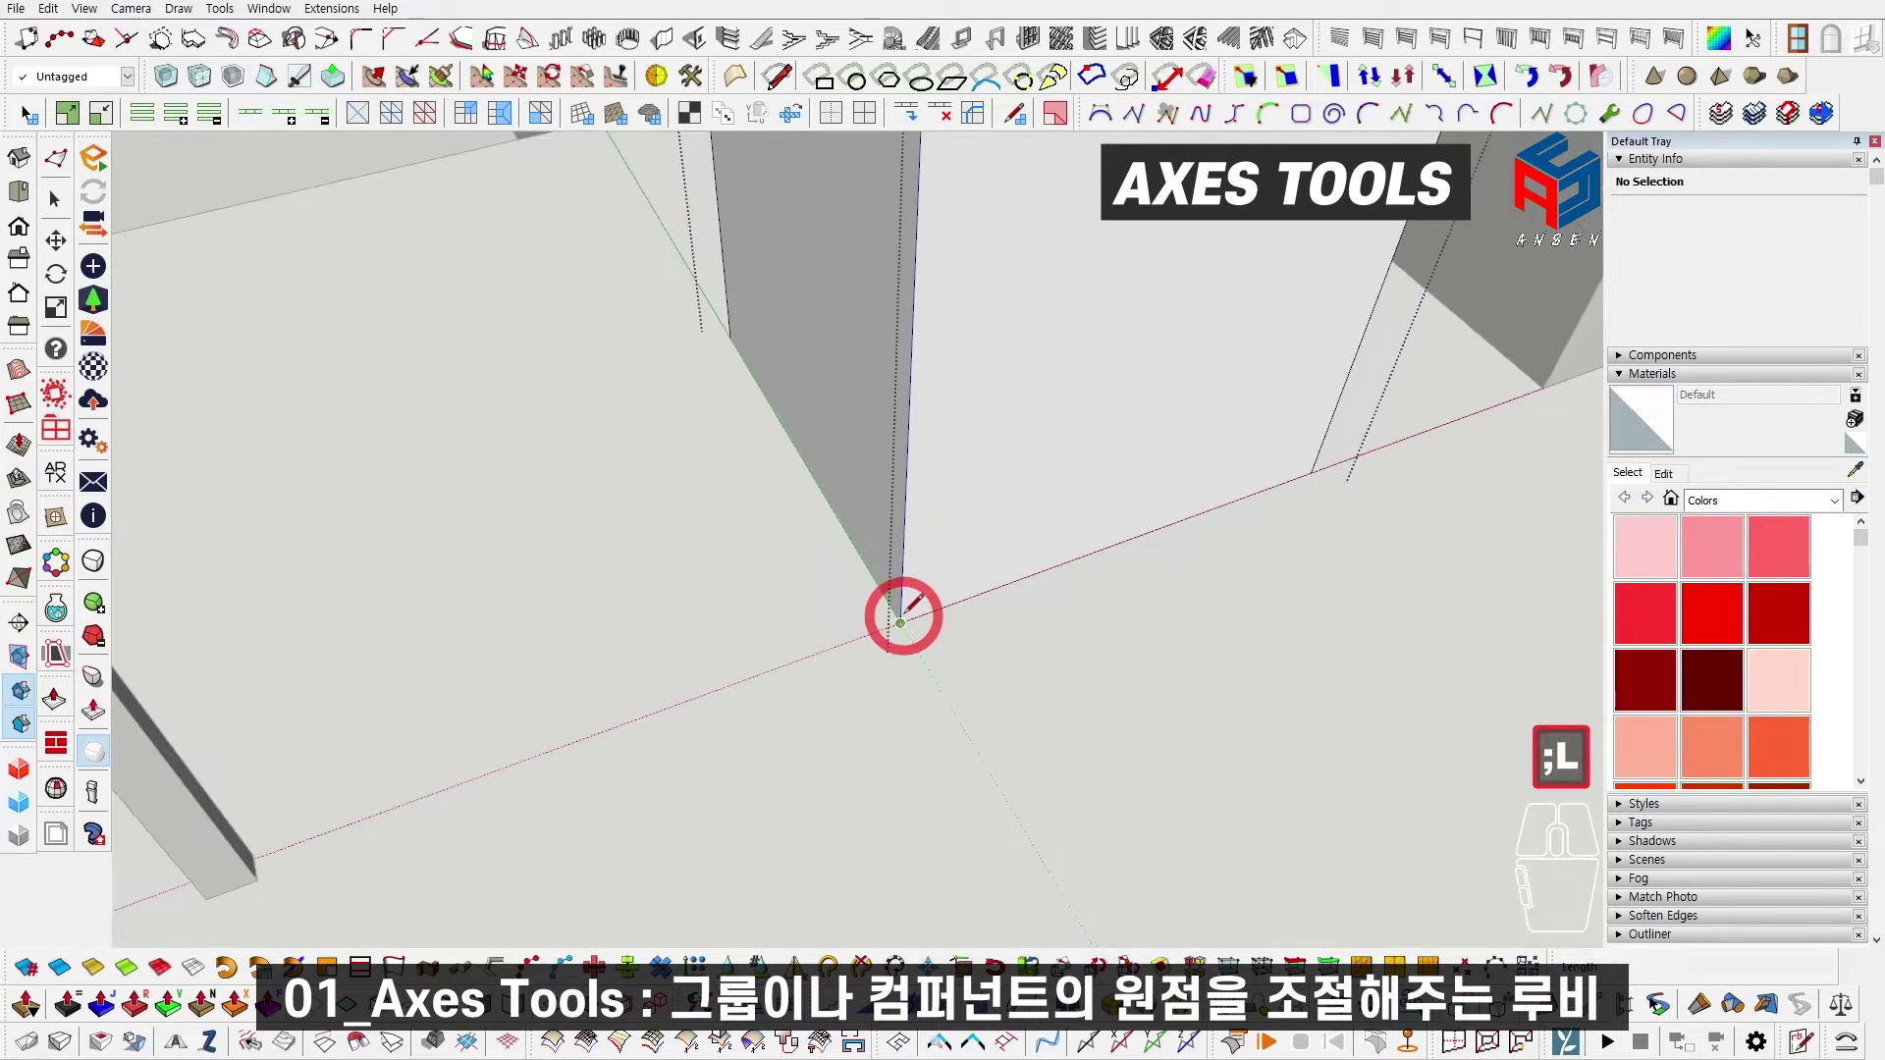
{"action": "scroll", "coordinate": [900, 623], "scroll_direction": "down", "scroll_amount": 3}
{"action": "middle_click_drag", "start_coordinate": [892, 622], "coordinate": [1128, 534]}
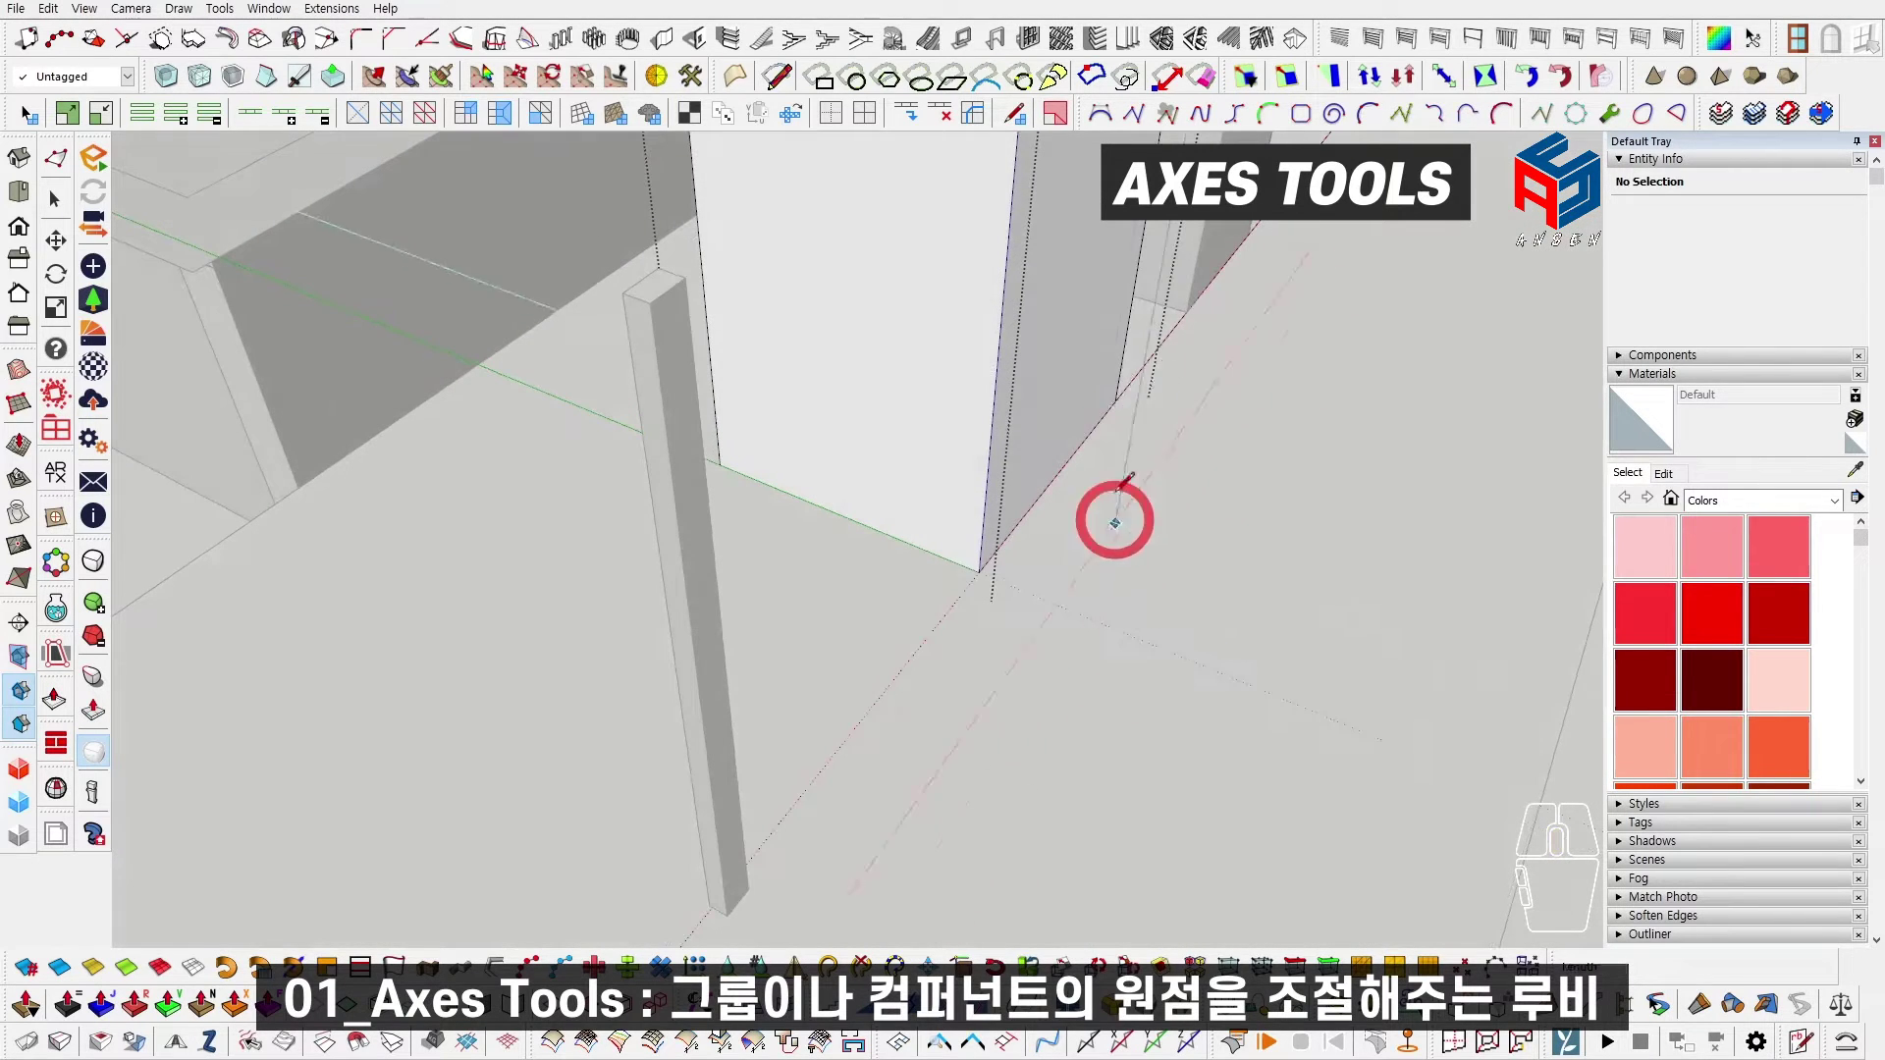
{"action": "key", "text": "space"}
{"action": "middle_click_drag", "start_coordinate": [1155, 367], "coordinate": [638, 386]}
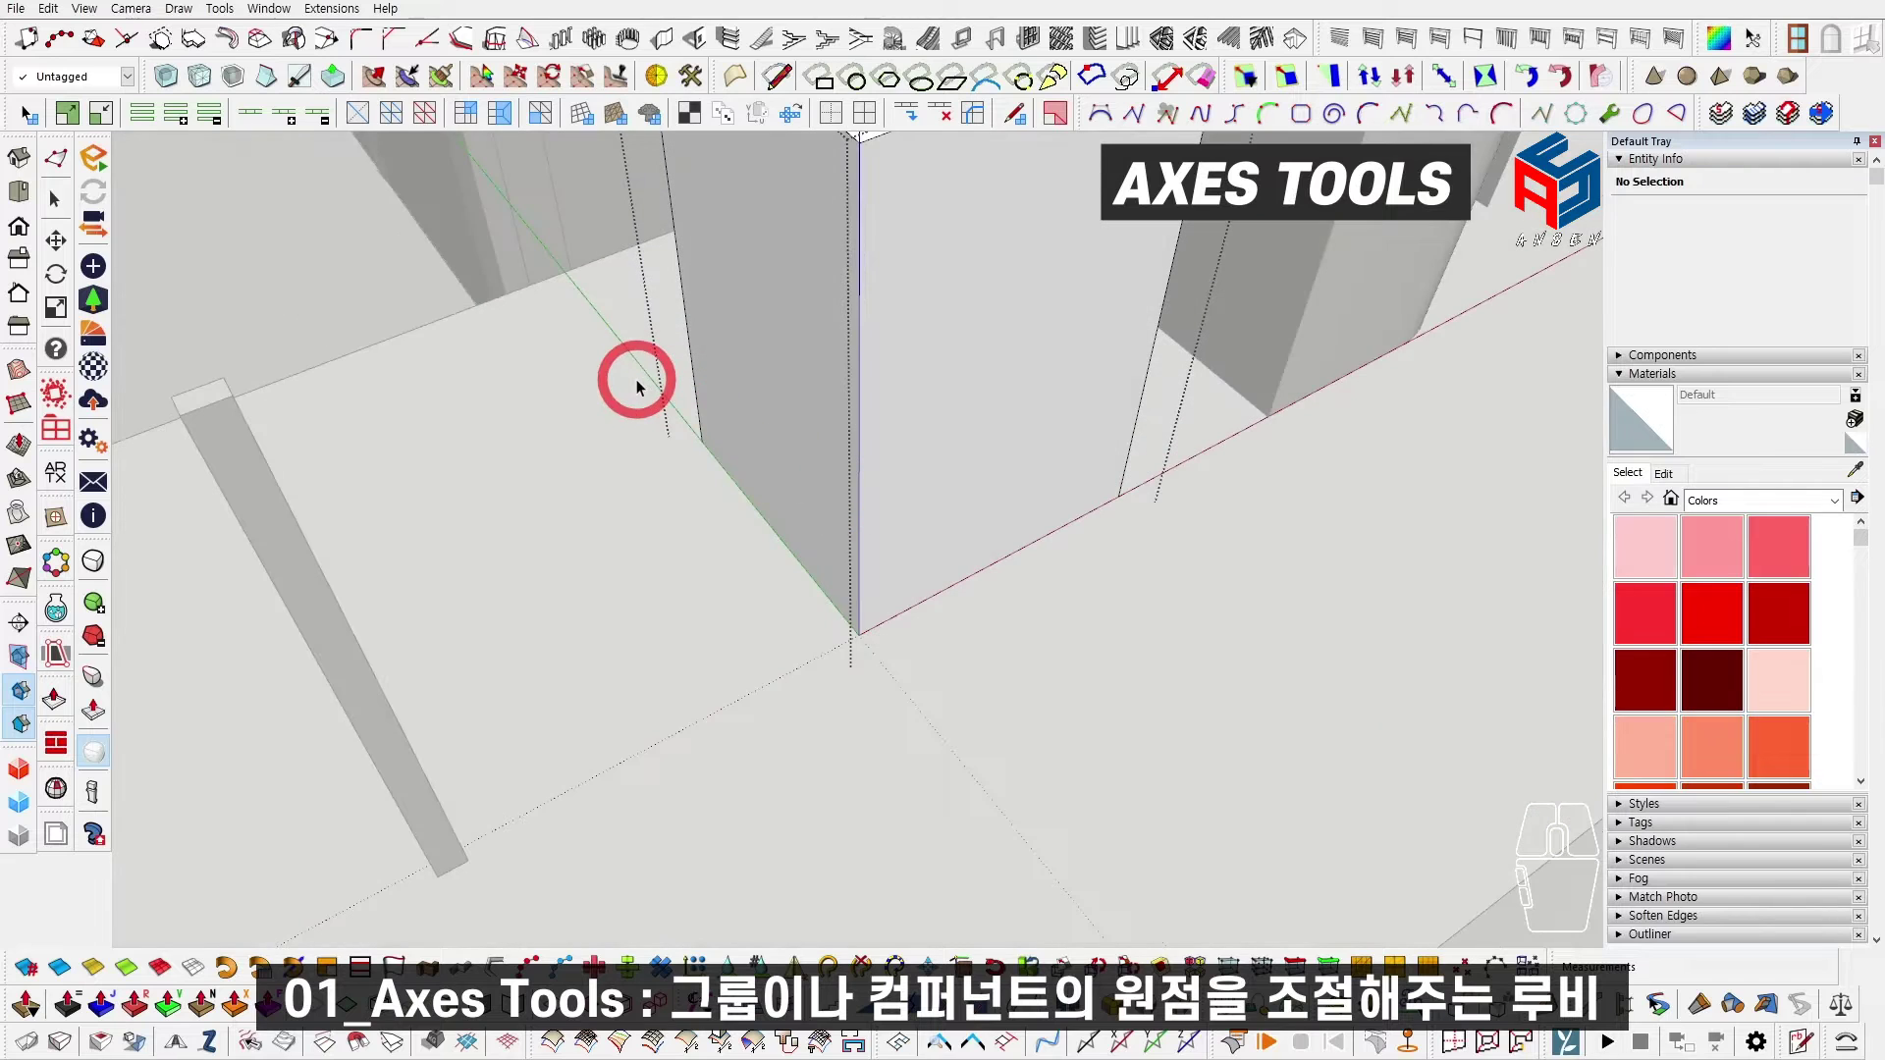
{"action": "key", "text": "Escape"}
Step: Examine the origin at the base of the bar component again and look through the installed extension commands
{"action": "scroll", "coordinate": [724, 559], "scroll_direction": "down", "scroll_amount": 3}
{"action": "scroll", "coordinate": [808, 539], "scroll_direction": "up", "scroll_amount": 6}
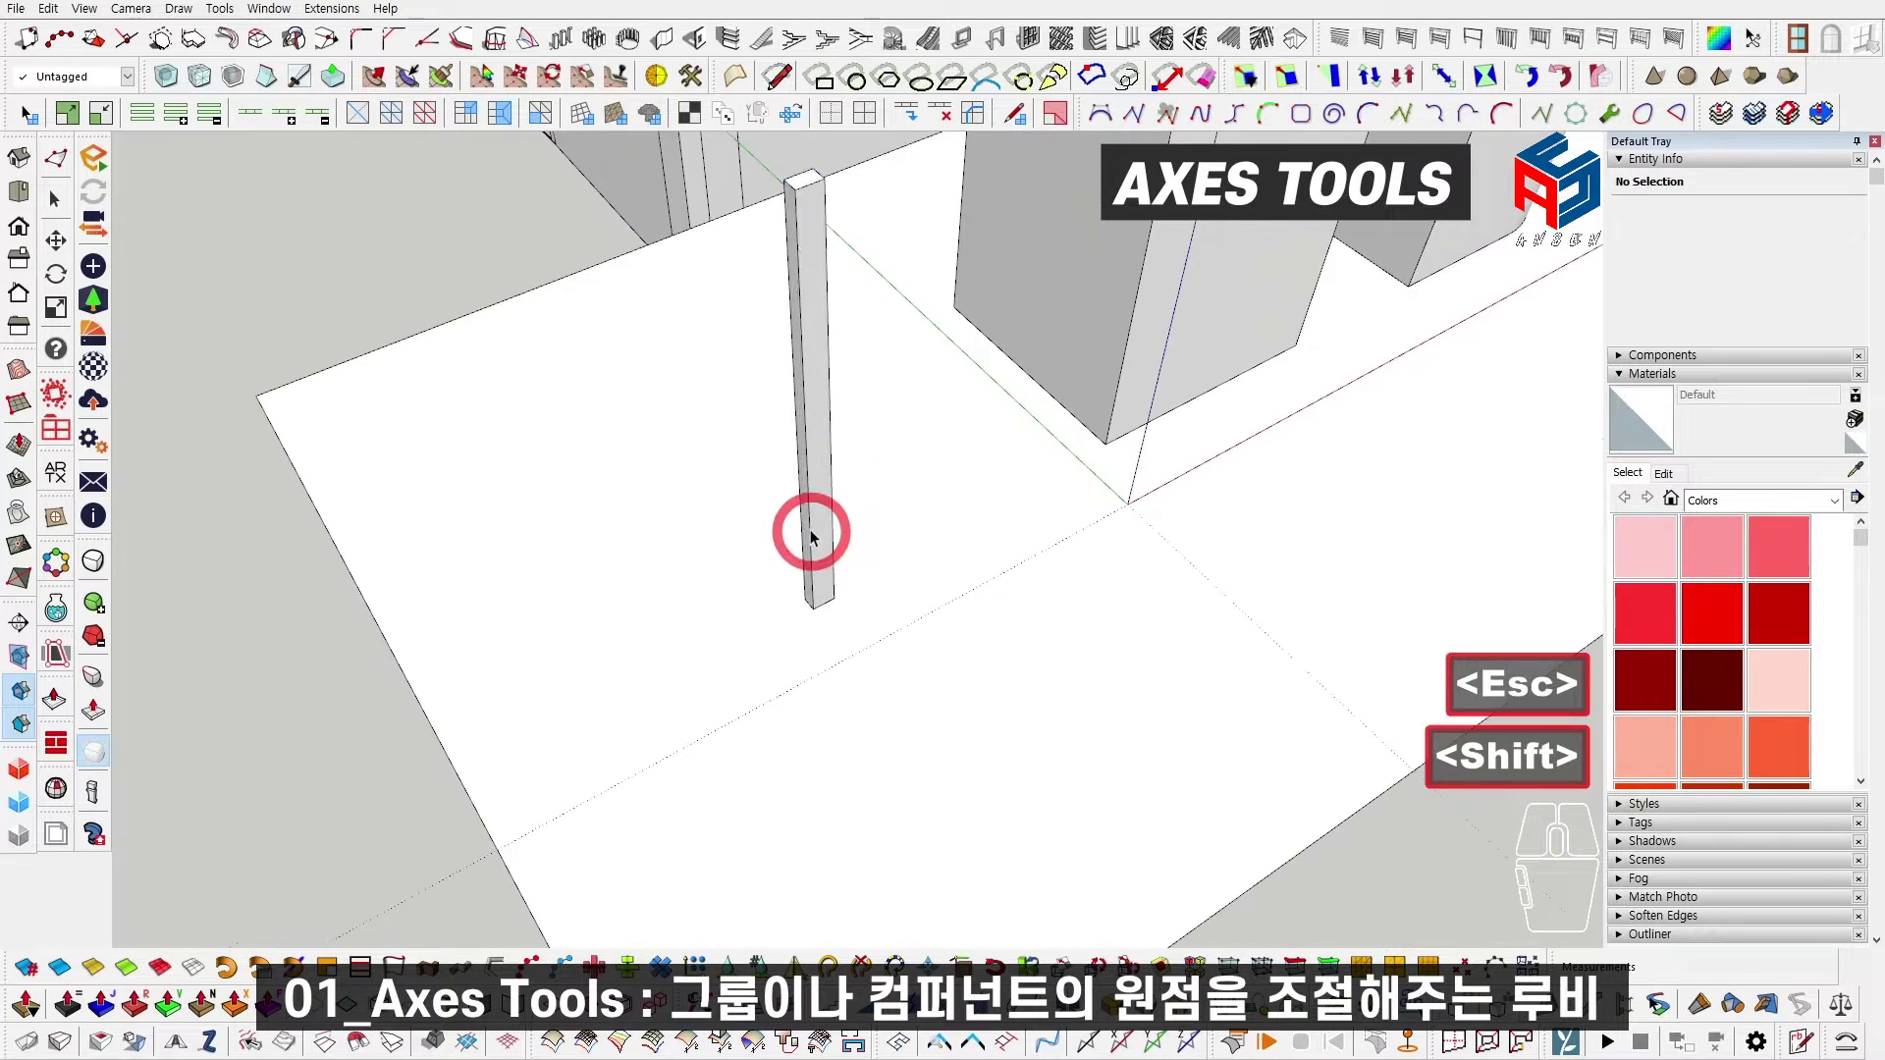
{"action": "middle_click_drag", "start_coordinate": [818, 615], "coordinate": [782, 586]}
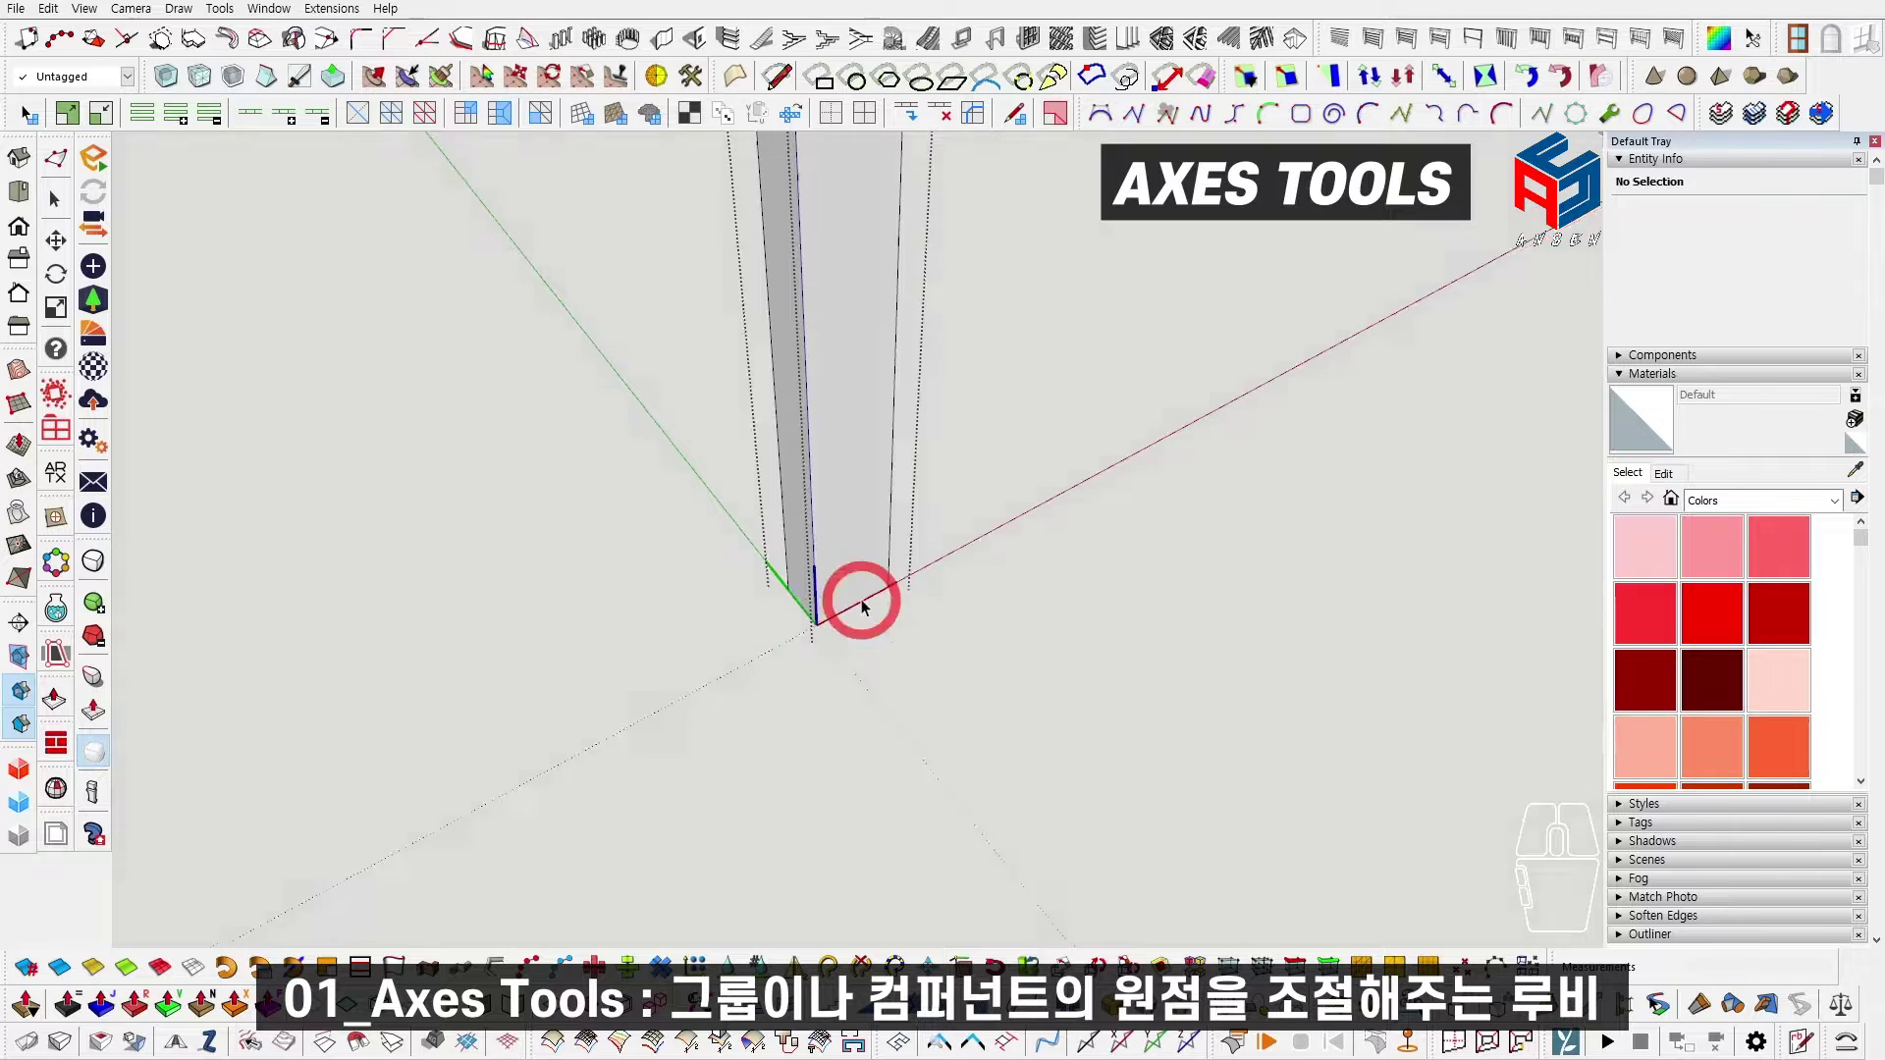
{"action": "key", "text": "Escape"}
{"action": "left_click", "coordinate": [331, 9]}
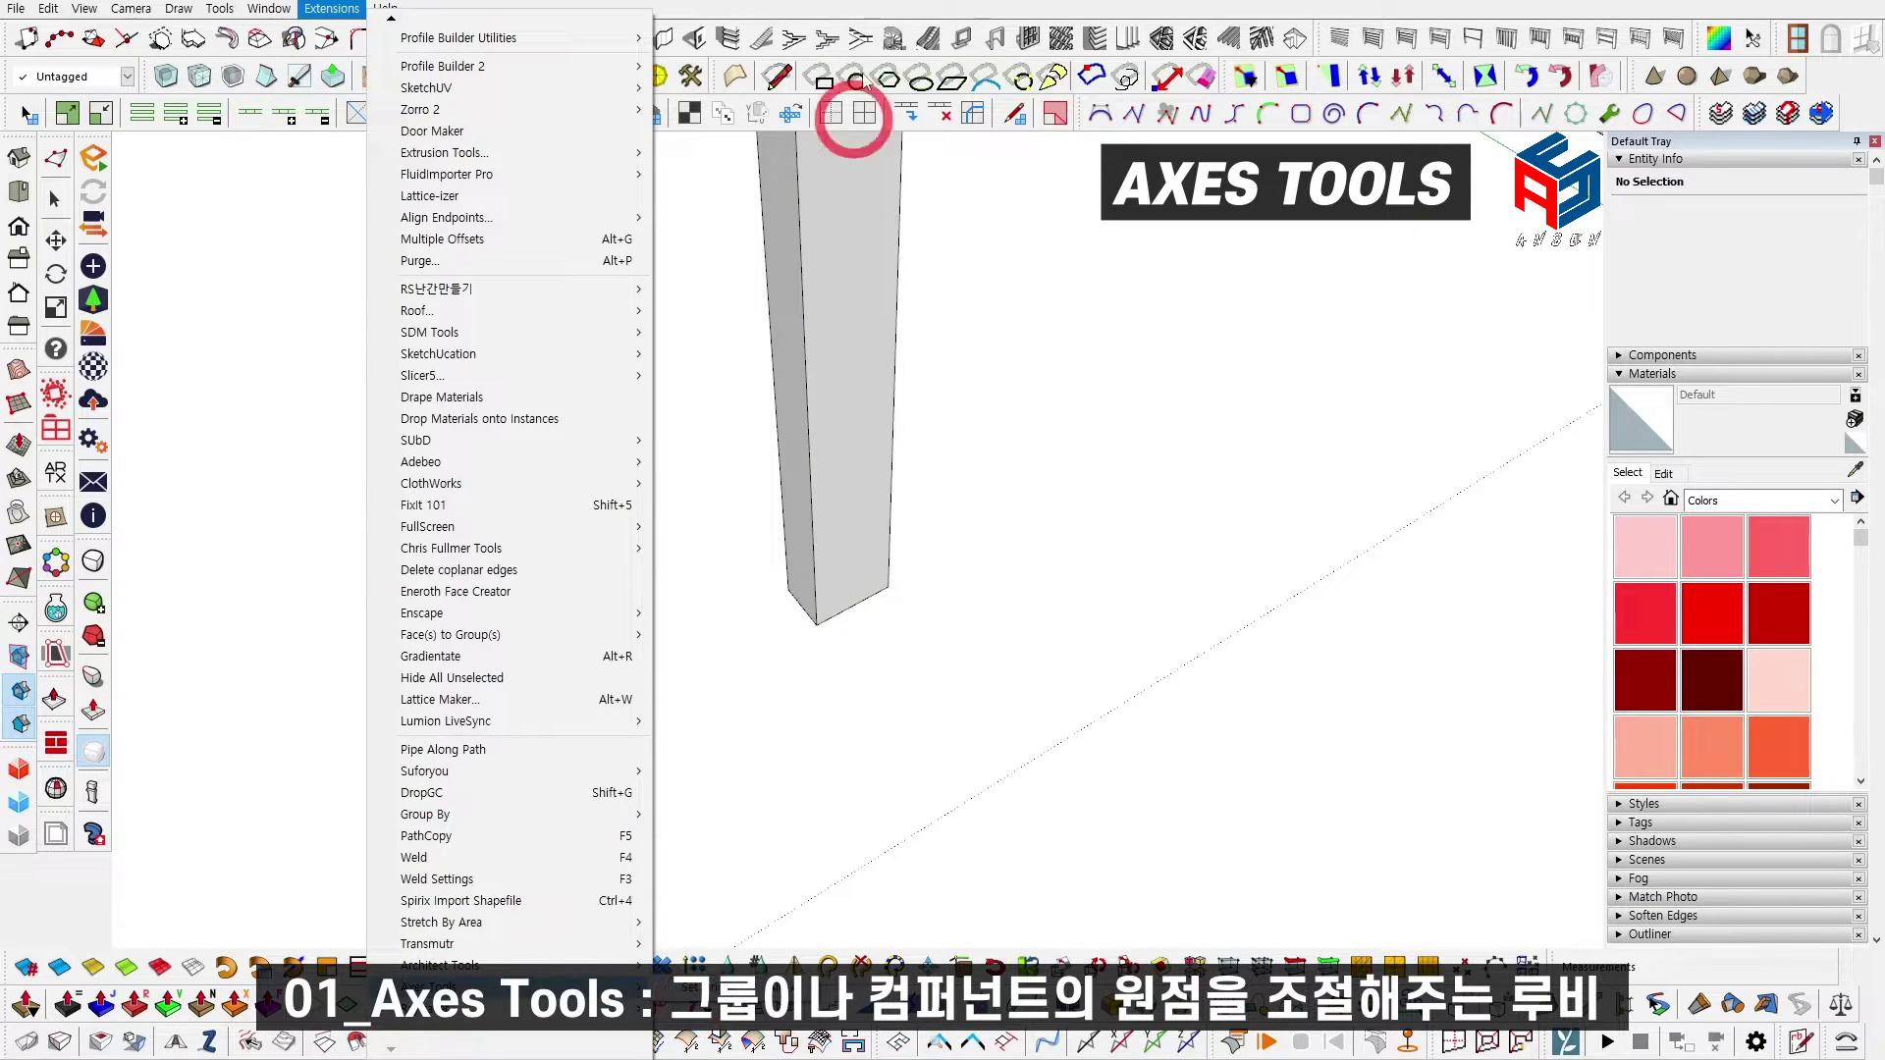
{"action": "left_click", "coordinate": [870, 8]}
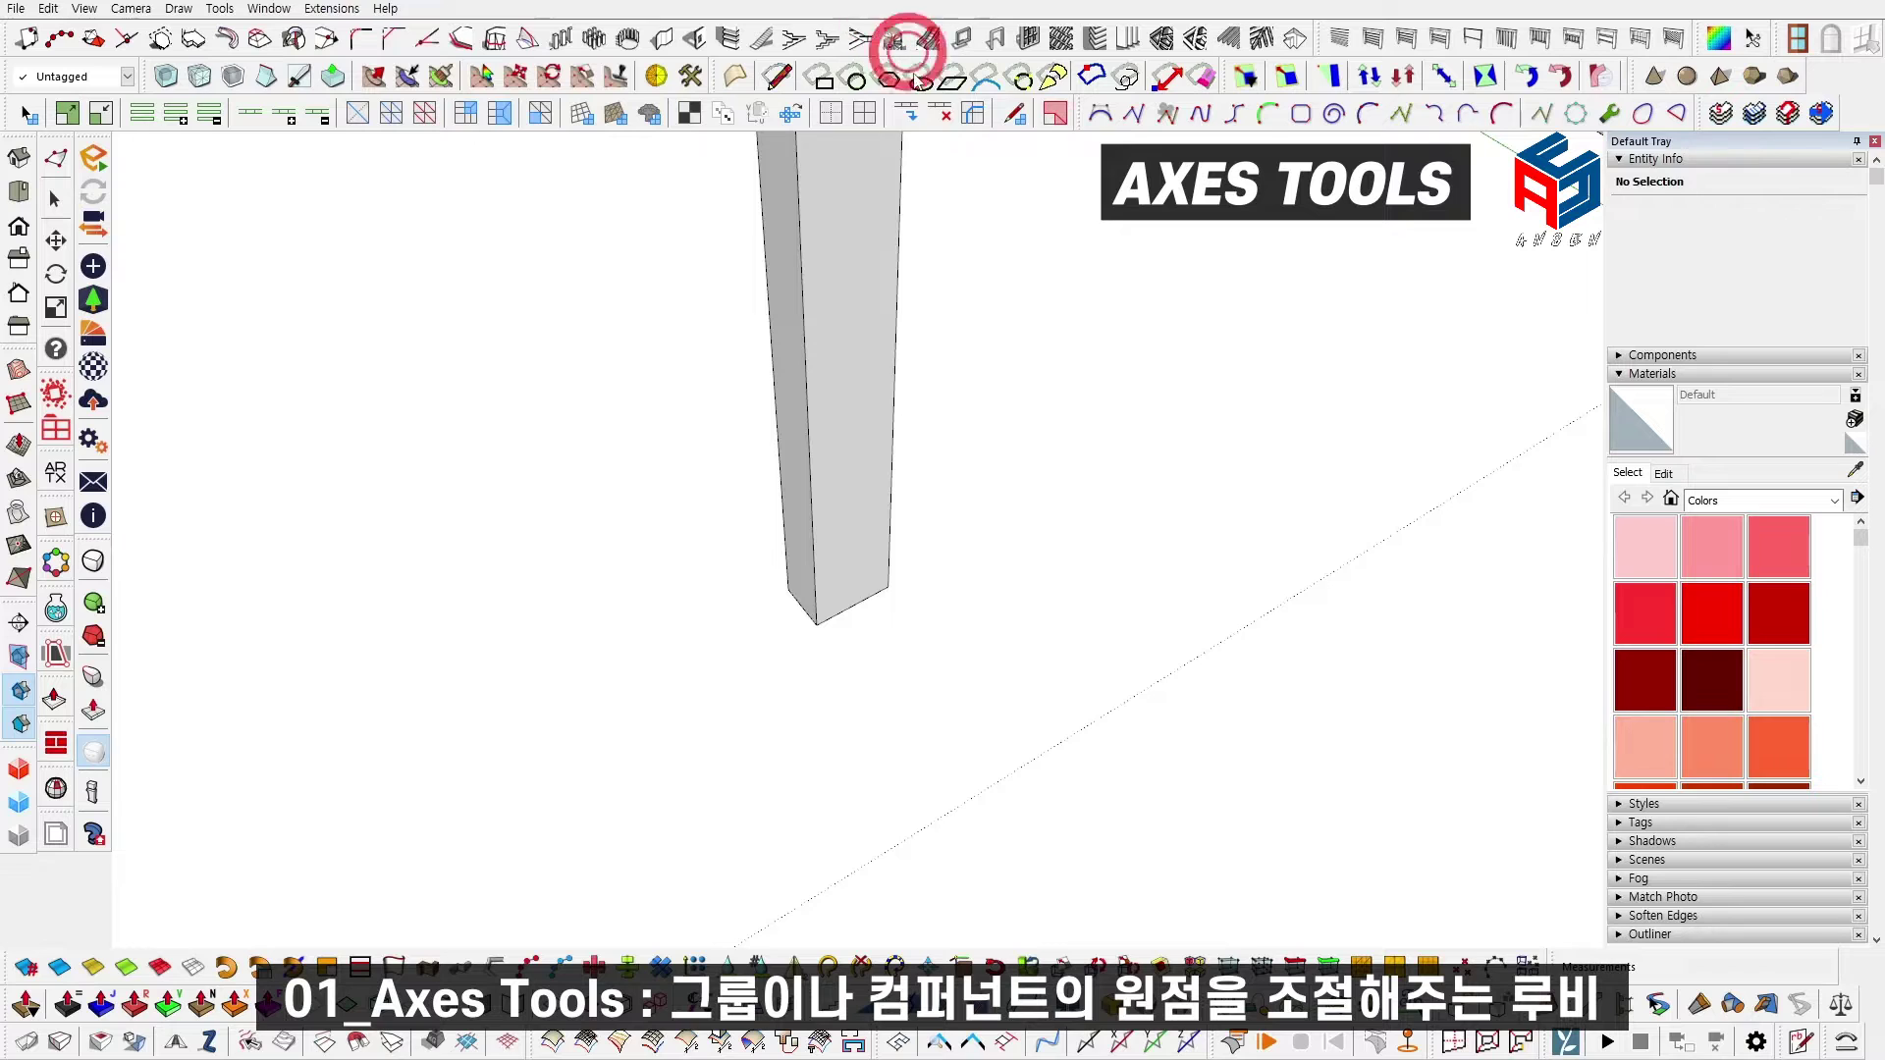
Step: Select the bar component and view the Set Origin options for the X, Y and Z axes without applying them
{"action": "left_click", "coordinate": [863, 552], "text": "shift"}
{"action": "middle_click_drag", "start_coordinate": [863, 552], "coordinate": [843, 661], "text": "shift"}
{"action": "key", "text": "alt+a"}
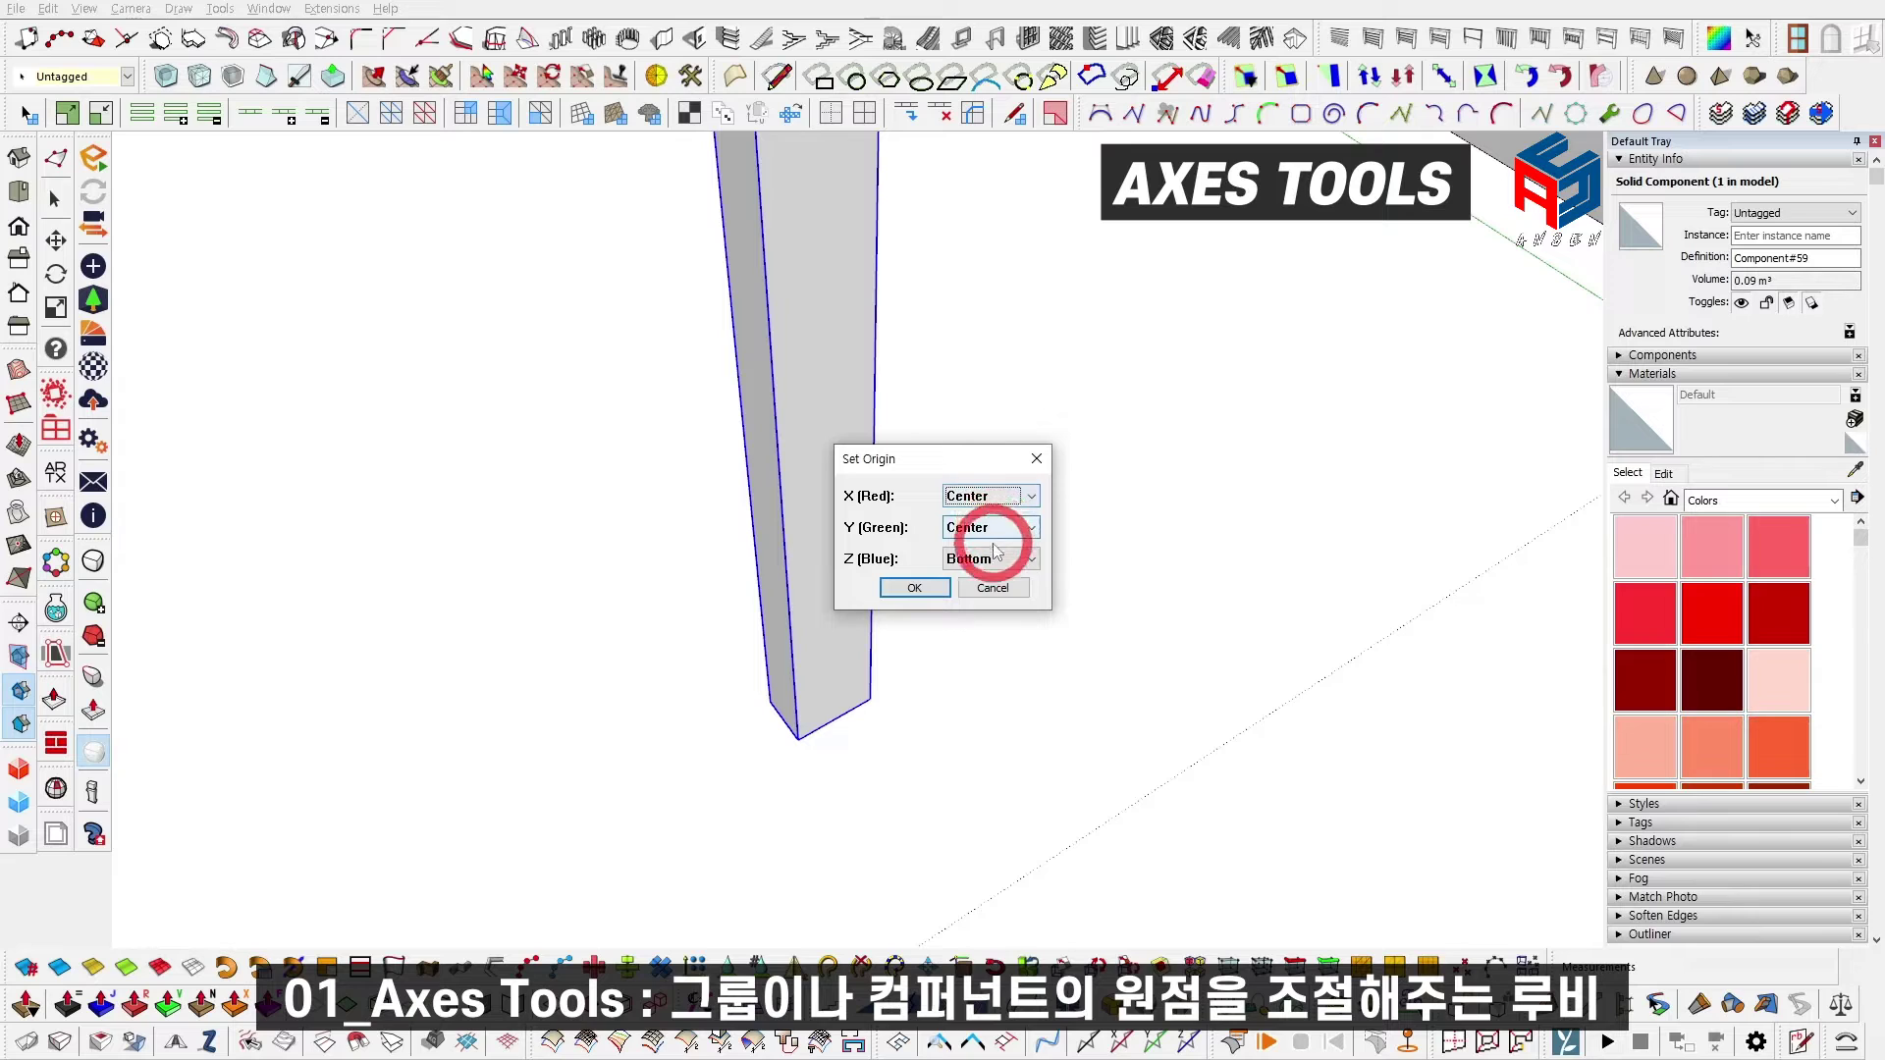
{"action": "left_click_drag", "start_coordinate": [971, 459], "coordinate": [1288, 354]}
{"action": "left_click", "coordinate": [1350, 353]}
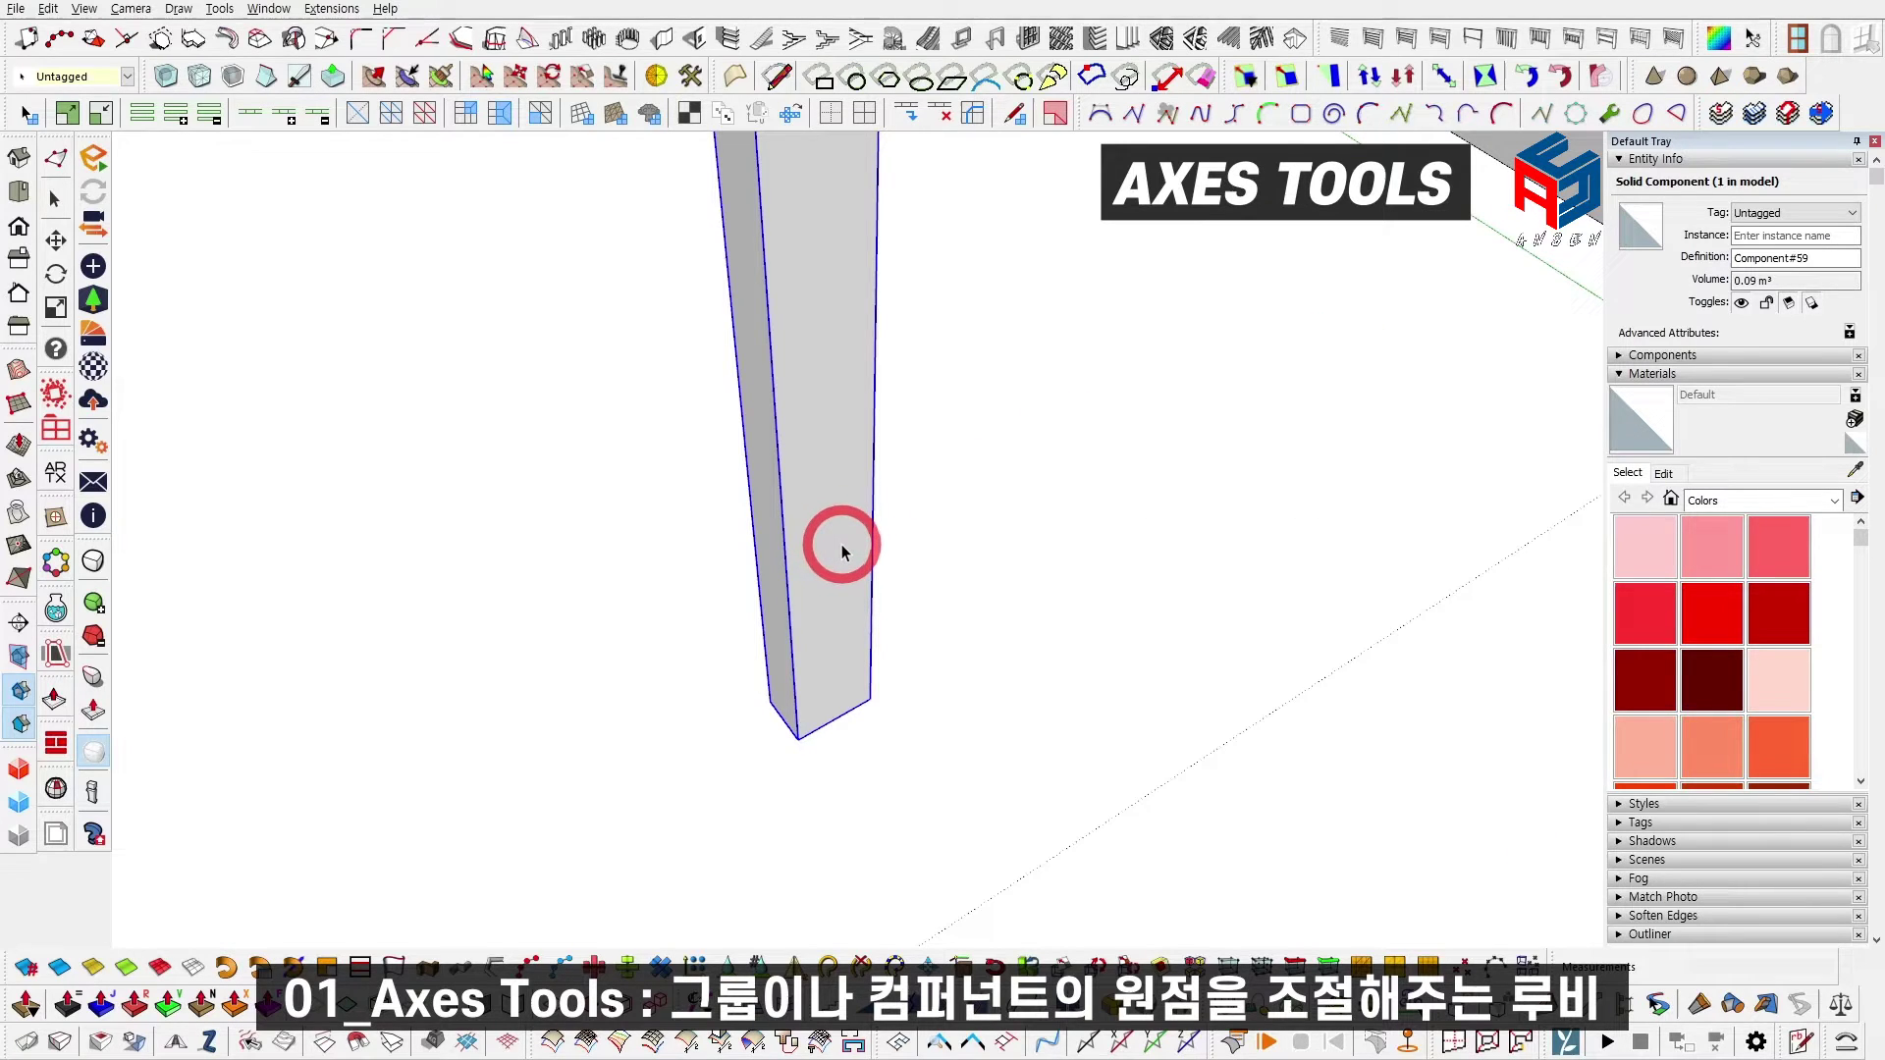
Step: Set the bar component's origin to X Center, Y Center and Z Bottom with Axes Tools
{"action": "middle_click_drag", "start_coordinate": [826, 555], "coordinate": [785, 643], "text": "shift"}
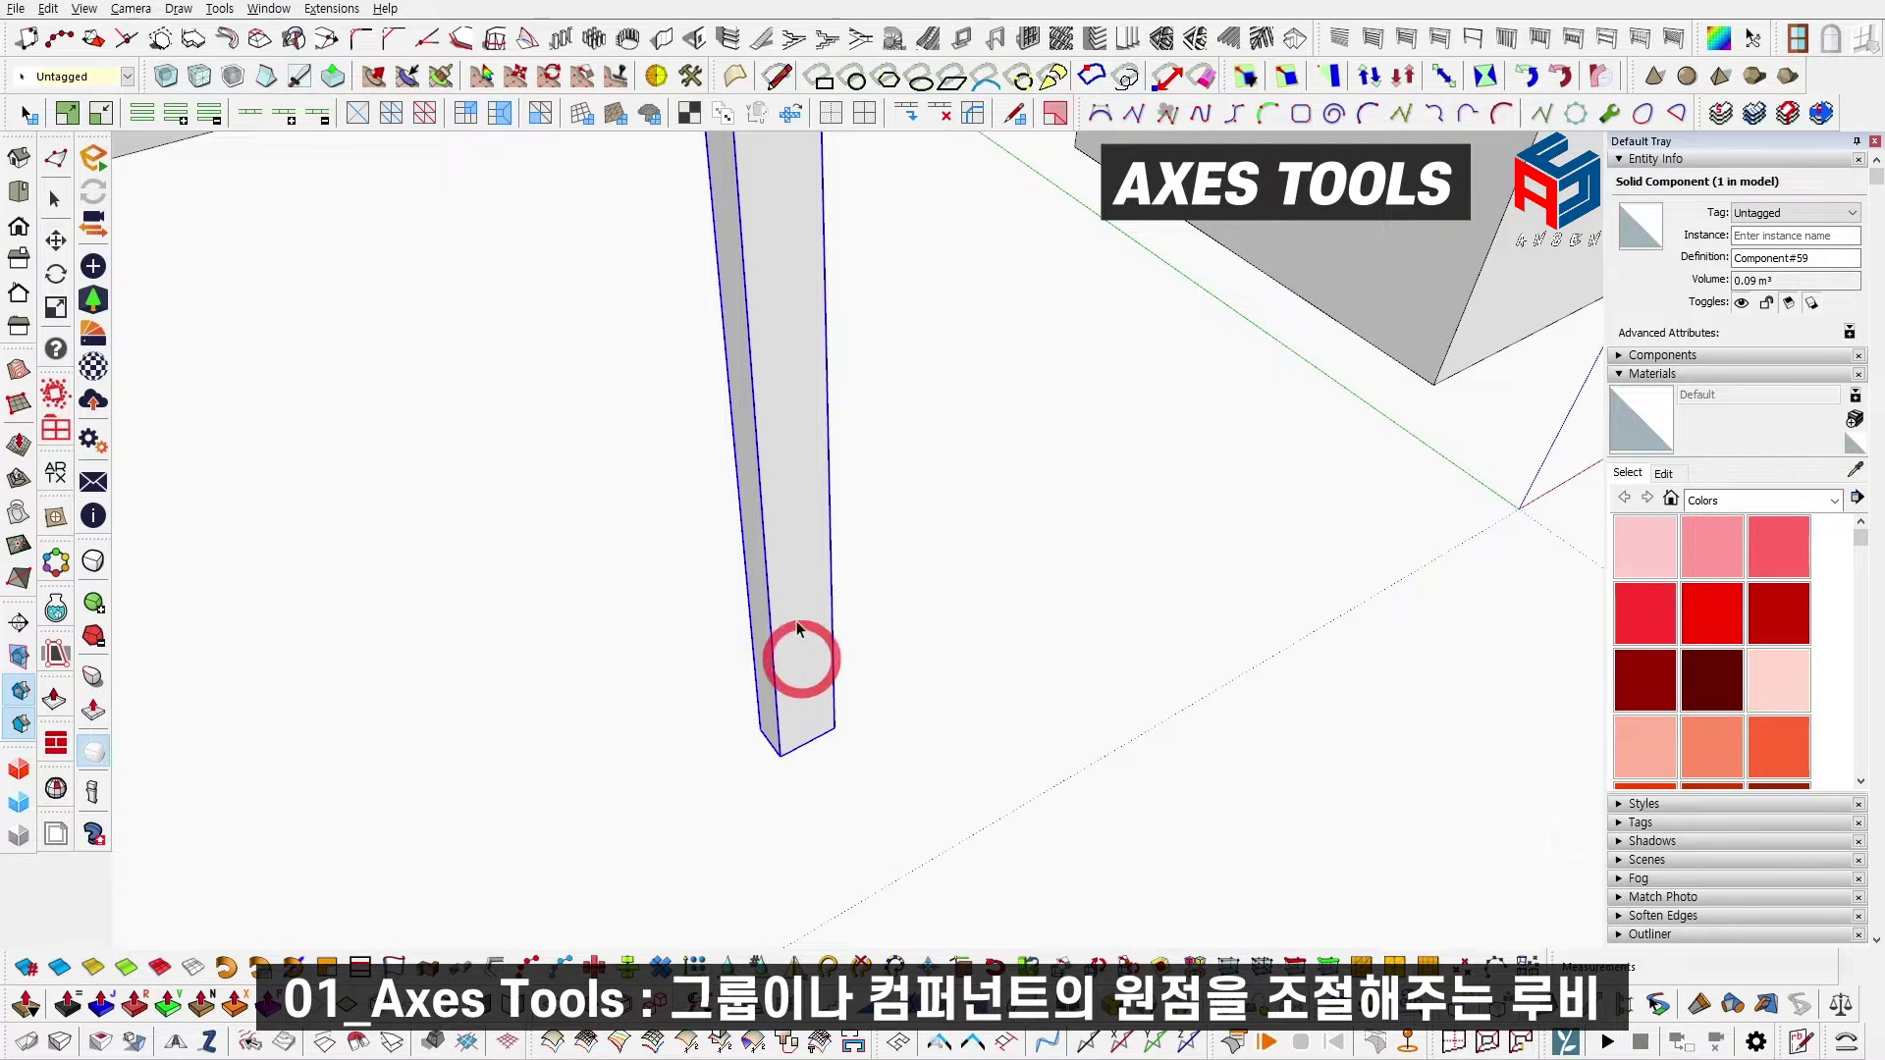
{"action": "key", "text": "alt+a"}
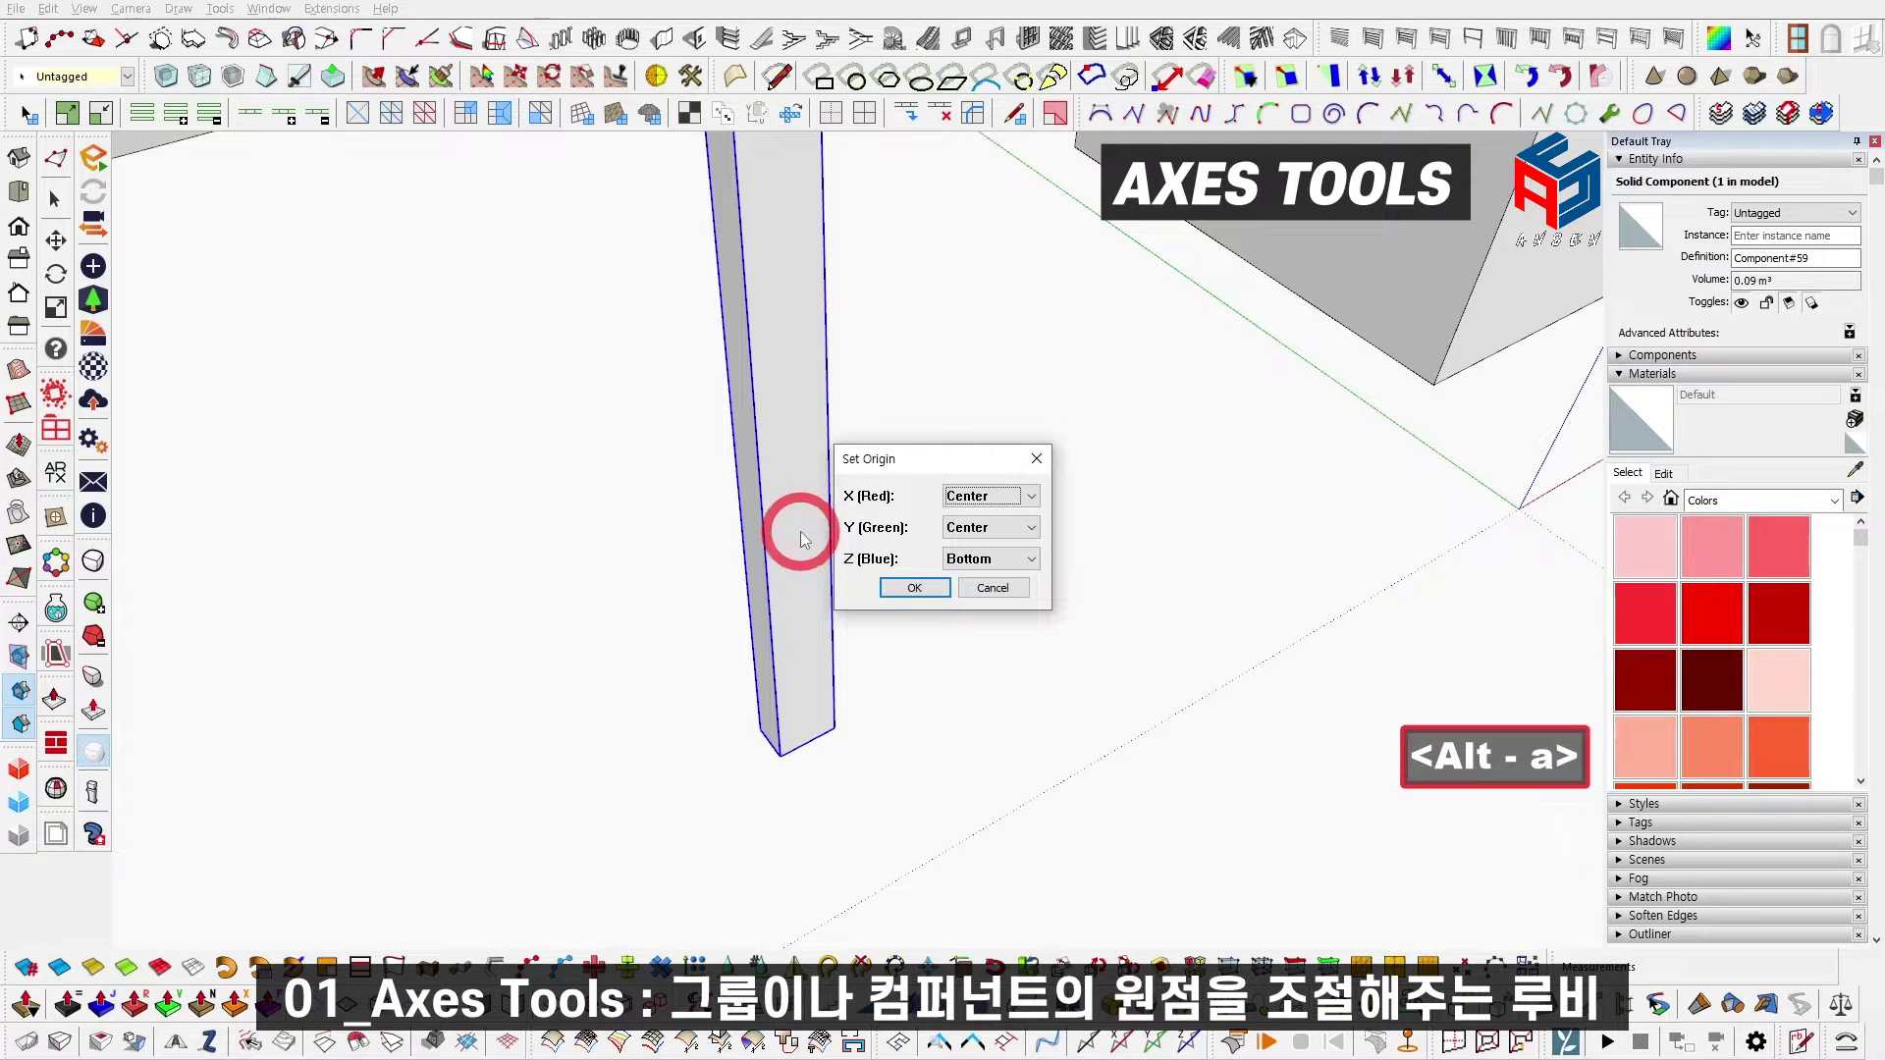
{"action": "left_click", "coordinate": [912, 587]}
Step: Open the bar component and inspect the position of its origin from below the bottom face
{"action": "scroll", "coordinate": [782, 593], "scroll_direction": "up", "scroll_amount": 5}
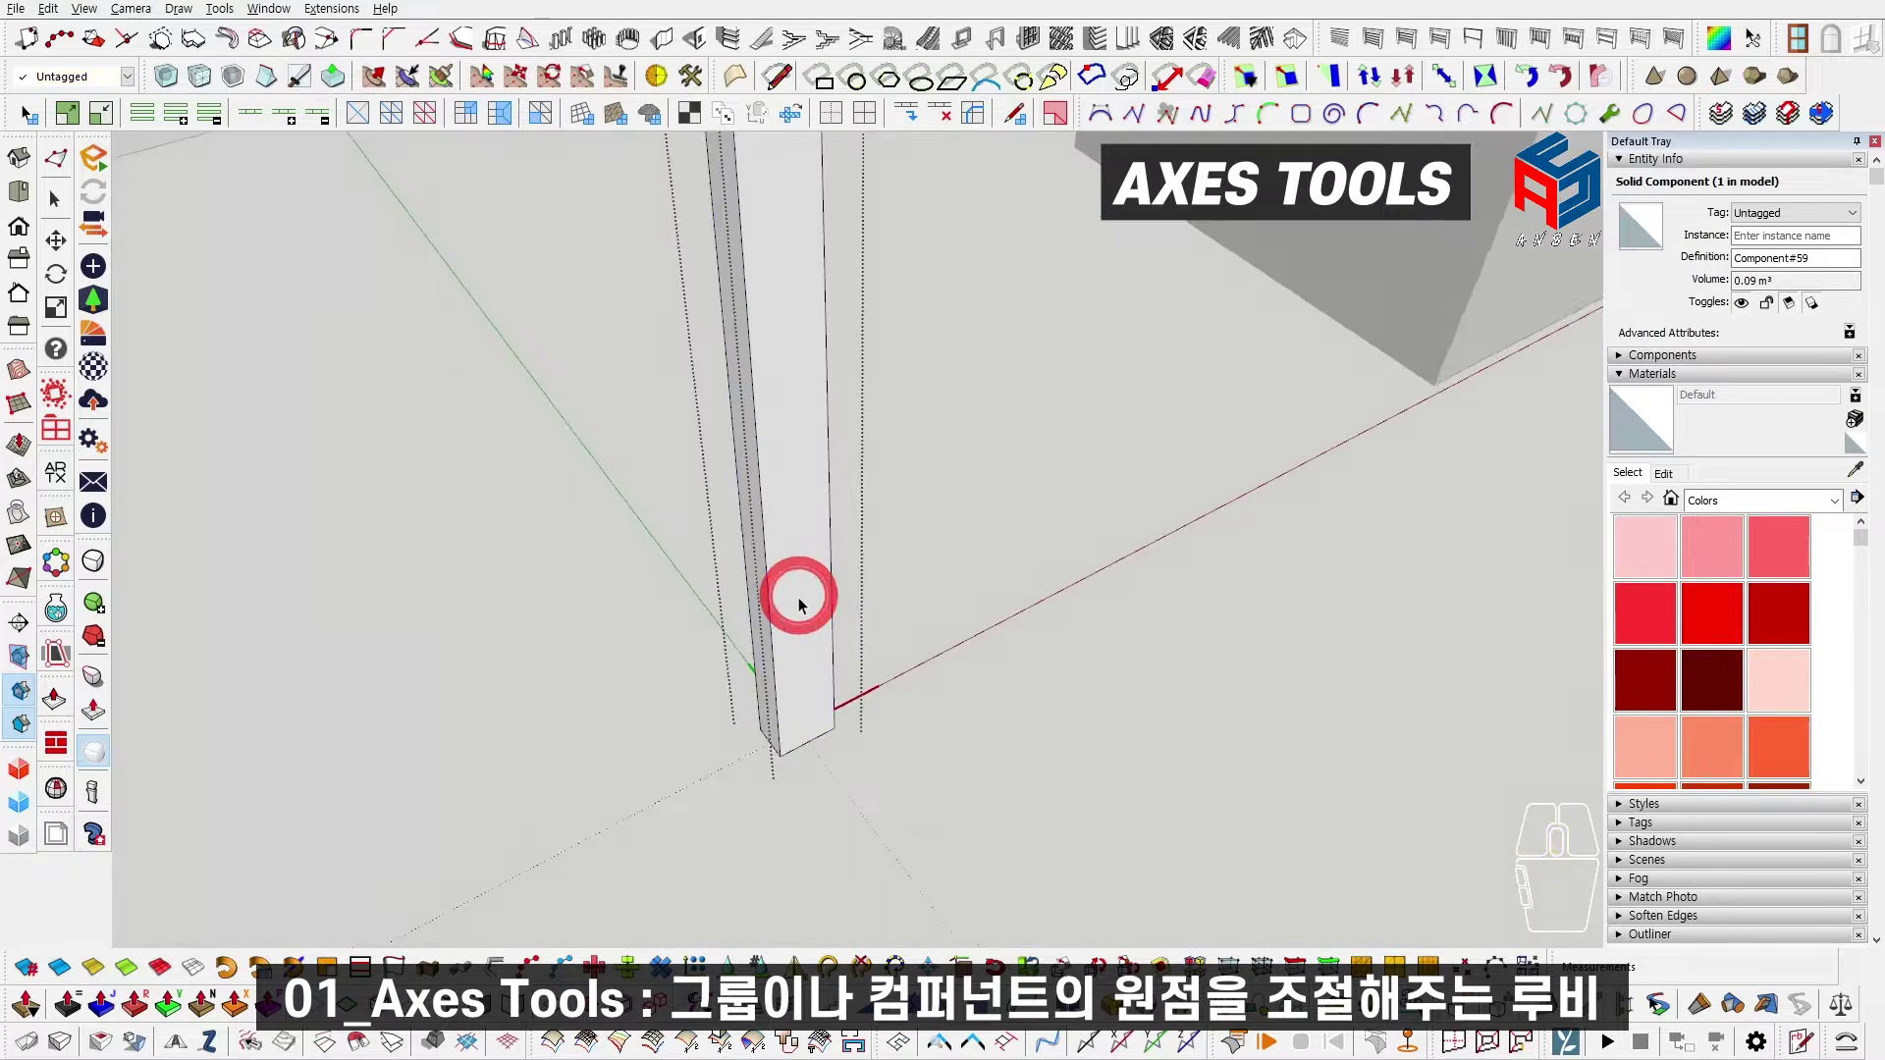
{"action": "double_click", "coordinate": [852, 500]}
{"action": "middle_click_drag", "start_coordinate": [830, 559], "coordinate": [820, 432]}
{"action": "scroll", "coordinate": [800, 653], "scroll_direction": "up", "scroll_amount": 2}
{"action": "middle_click_drag", "start_coordinate": [799, 656], "coordinate": [851, 491]}
{"action": "scroll", "coordinate": [805, 589], "scroll_direction": "up", "scroll_amount": 4}
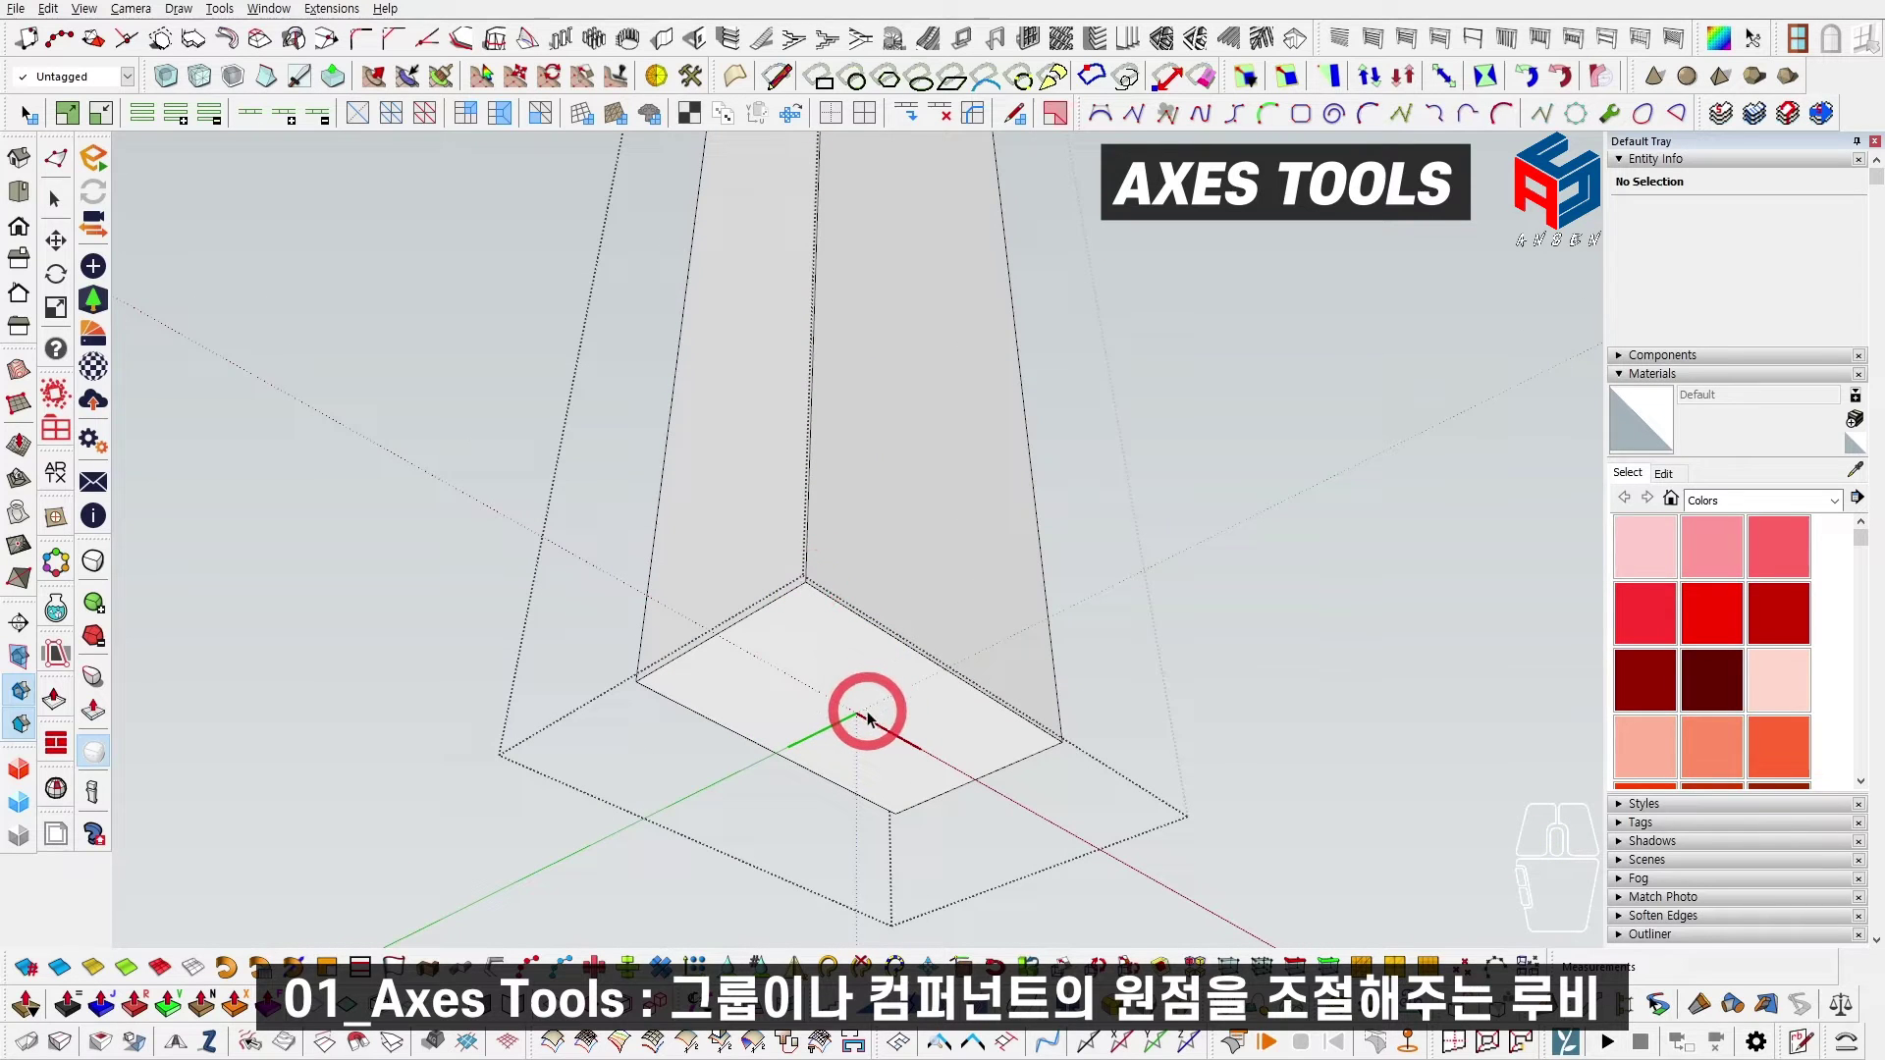
{"action": "middle_click_drag", "start_coordinate": [868, 690], "coordinate": [892, 831]}
{"action": "key", "text": "Escape"}
Step: Hide the large box that stands between the bar and the rounded box
{"action": "scroll", "coordinate": [897, 611], "scroll_direction": "down", "scroll_amount": 12}
{"action": "middle_click_drag", "start_coordinate": [898, 601], "coordinate": [598, 674], "text": "shift"}
{"action": "middle_click_drag", "start_coordinate": [852, 656], "coordinate": [565, 640], "text": "shift"}
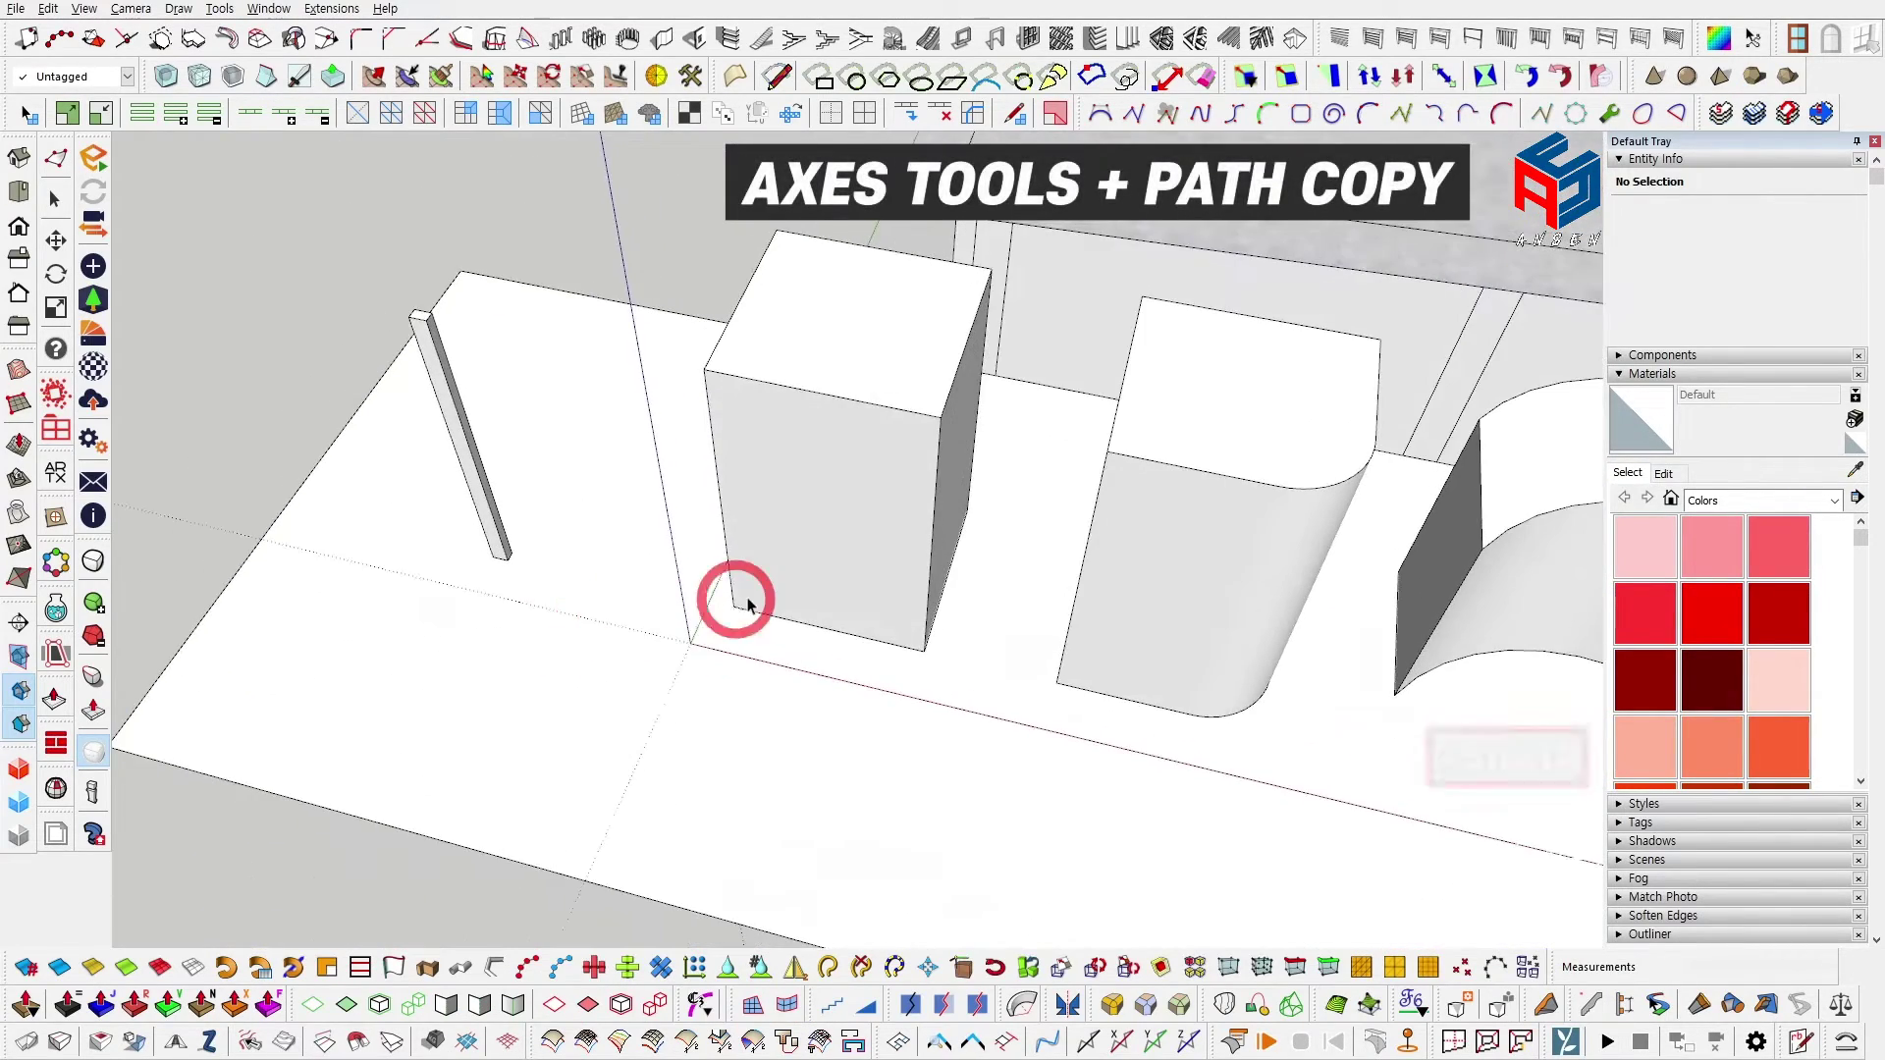
{"action": "scroll", "coordinate": [892, 513], "scroll_direction": "up", "scroll_amount": 1}
{"action": "middle_click_drag", "start_coordinate": [892, 513], "coordinate": [843, 572], "text": "shift"}
{"action": "right_click", "coordinate": [830, 498]}
{"action": "key", "text": "h"}
{"action": "scroll", "coordinate": [854, 664], "scroll_direction": "up", "scroll_amount": 4}
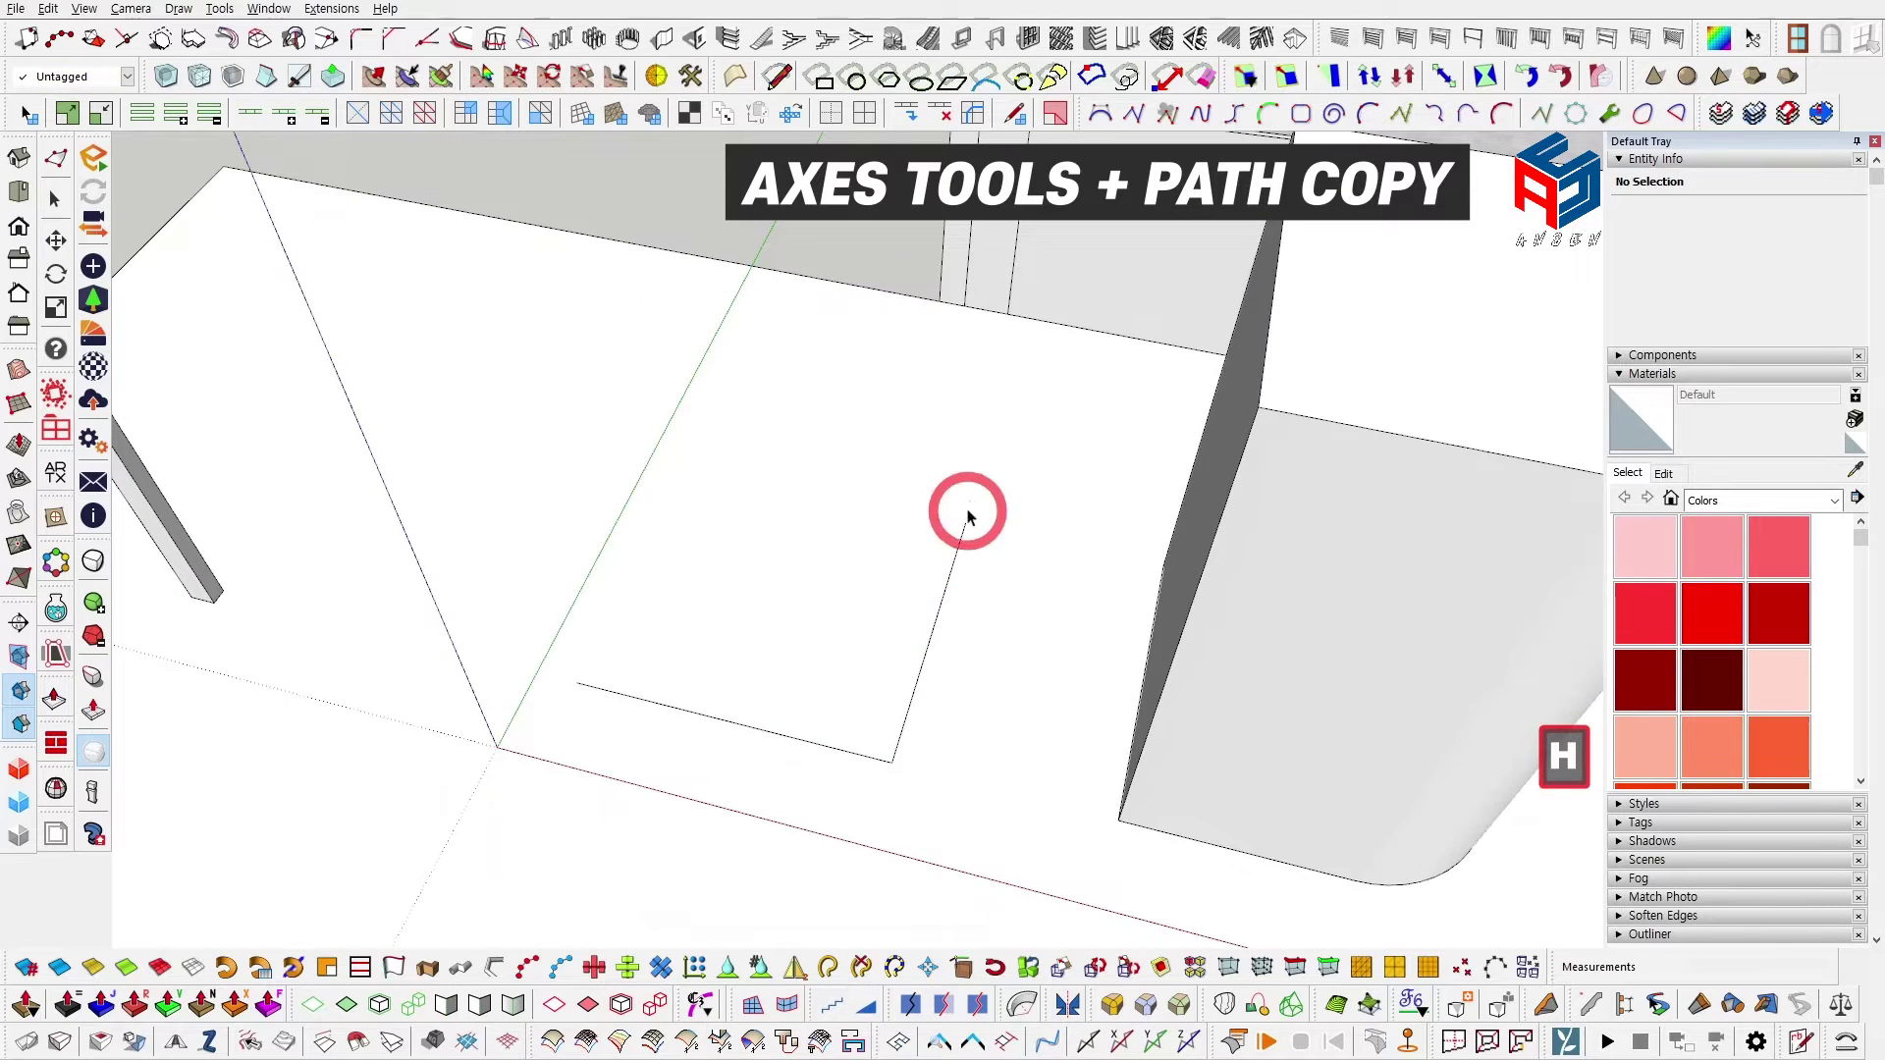
Step: Start and leave PathCopy beside the L-shaped line, and check its shortcut among the extension commands
{"action": "scroll", "coordinate": [821, 740], "scroll_direction": "down", "scroll_amount": 2}
{"action": "middle_click_drag", "start_coordinate": [820, 741], "coordinate": [857, 712], "text": "shift"}
{"action": "scroll", "coordinate": [857, 705], "scroll_direction": "up", "scroll_amount": 1}
{"action": "middle_click_drag", "start_coordinate": [811, 648], "coordinate": [819, 675], "text": "shift"}
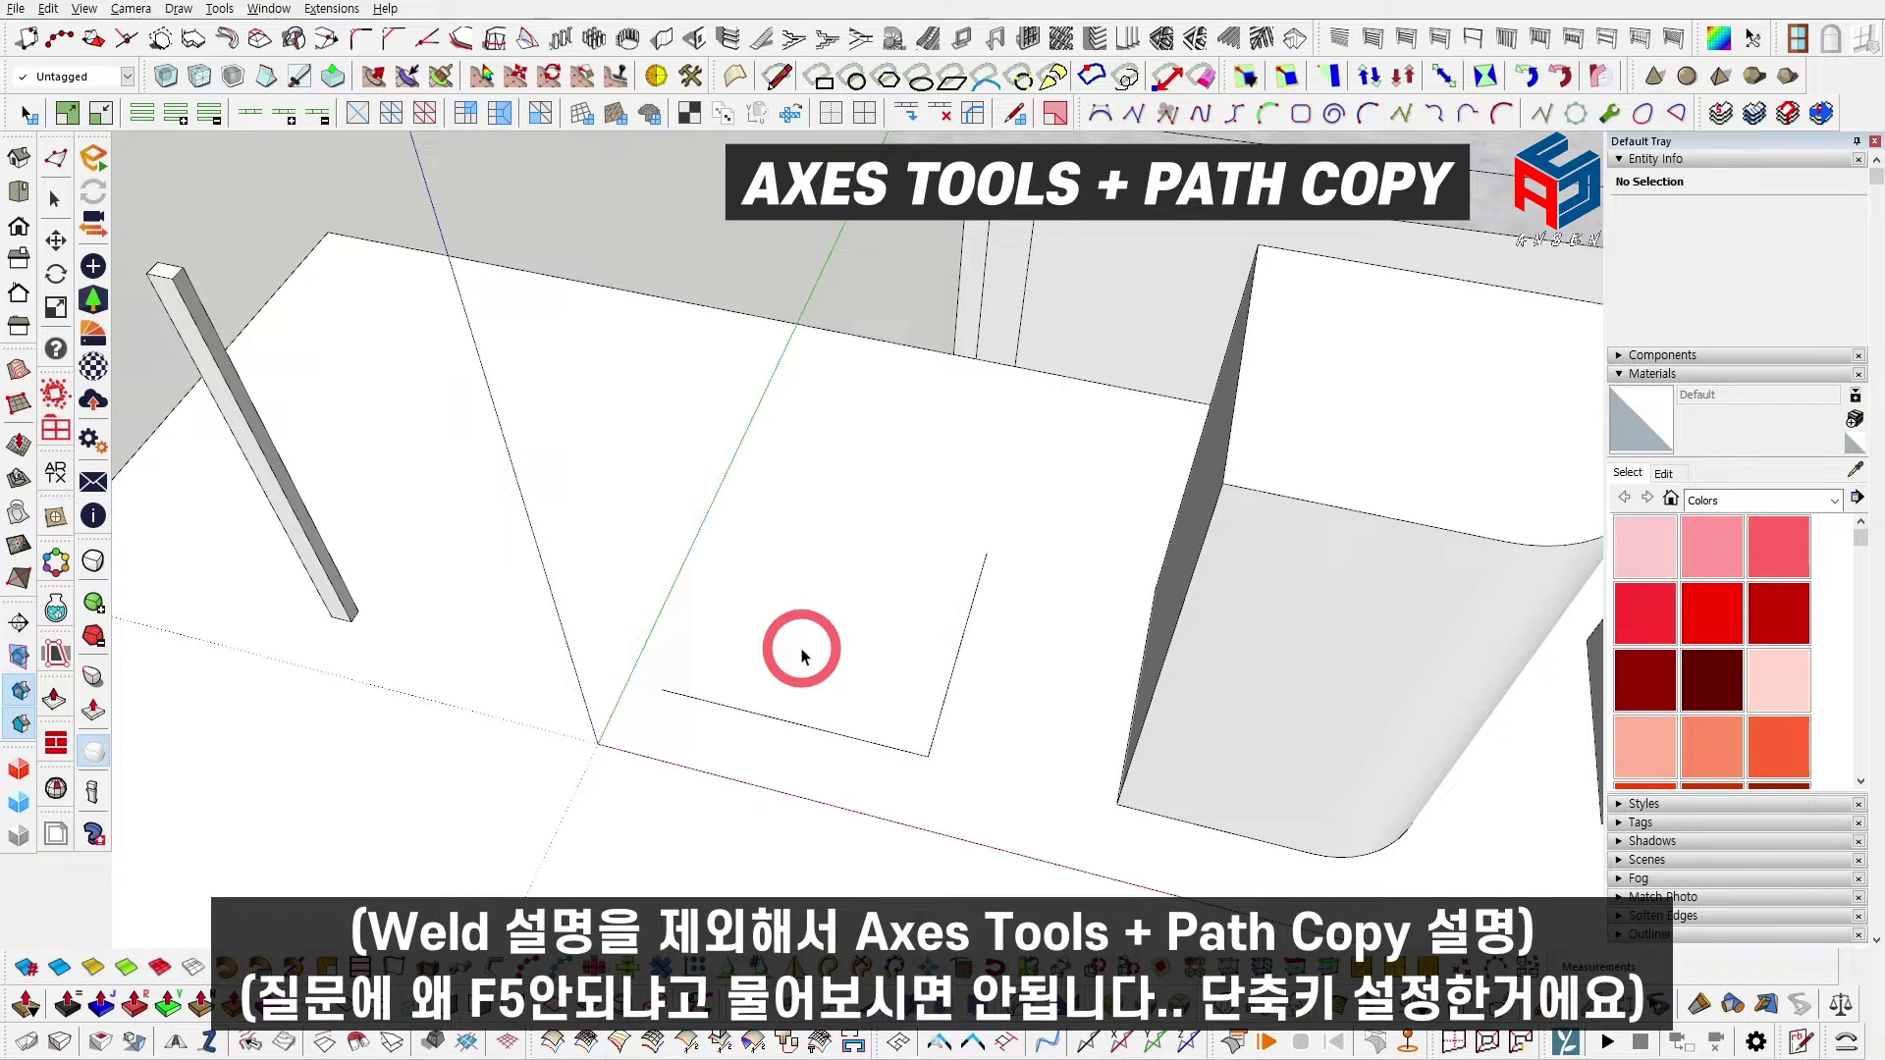
{"action": "key", "text": "F5"}
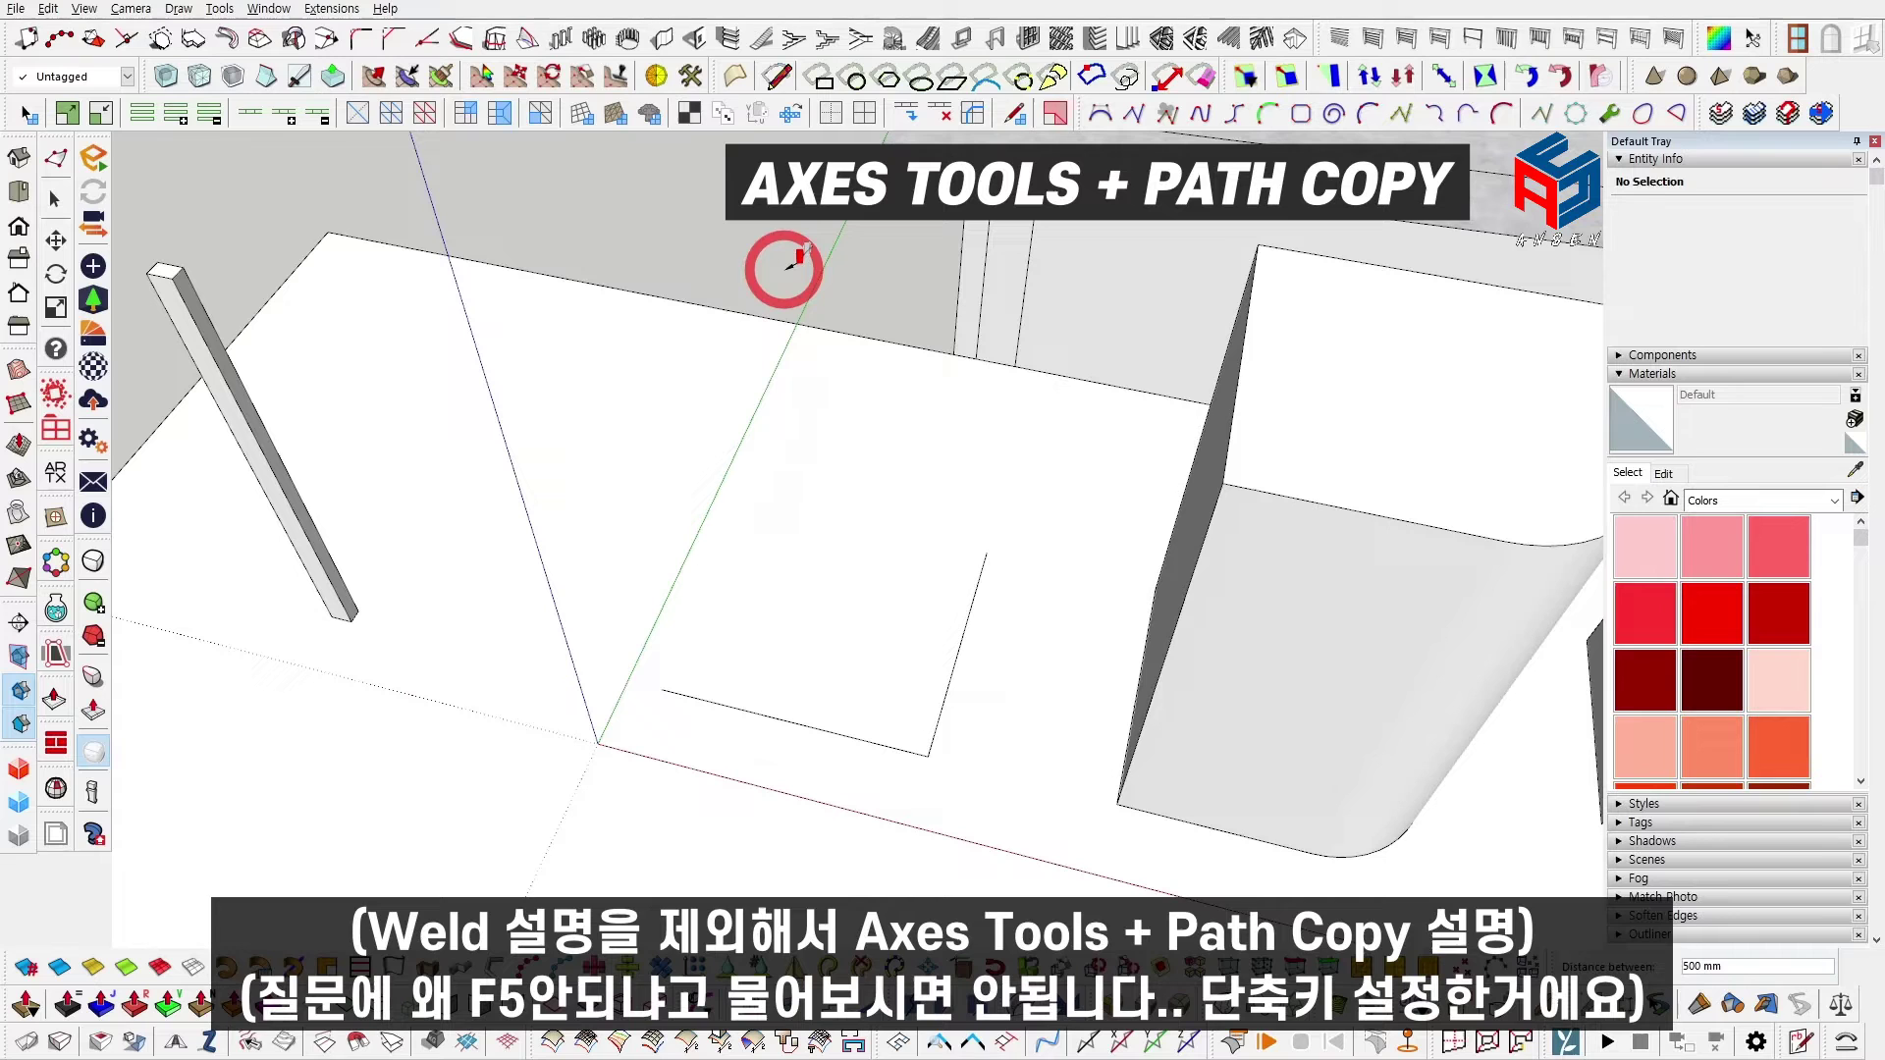
{"action": "key", "text": "space"}
{"action": "left_click", "coordinate": [316, 11]}
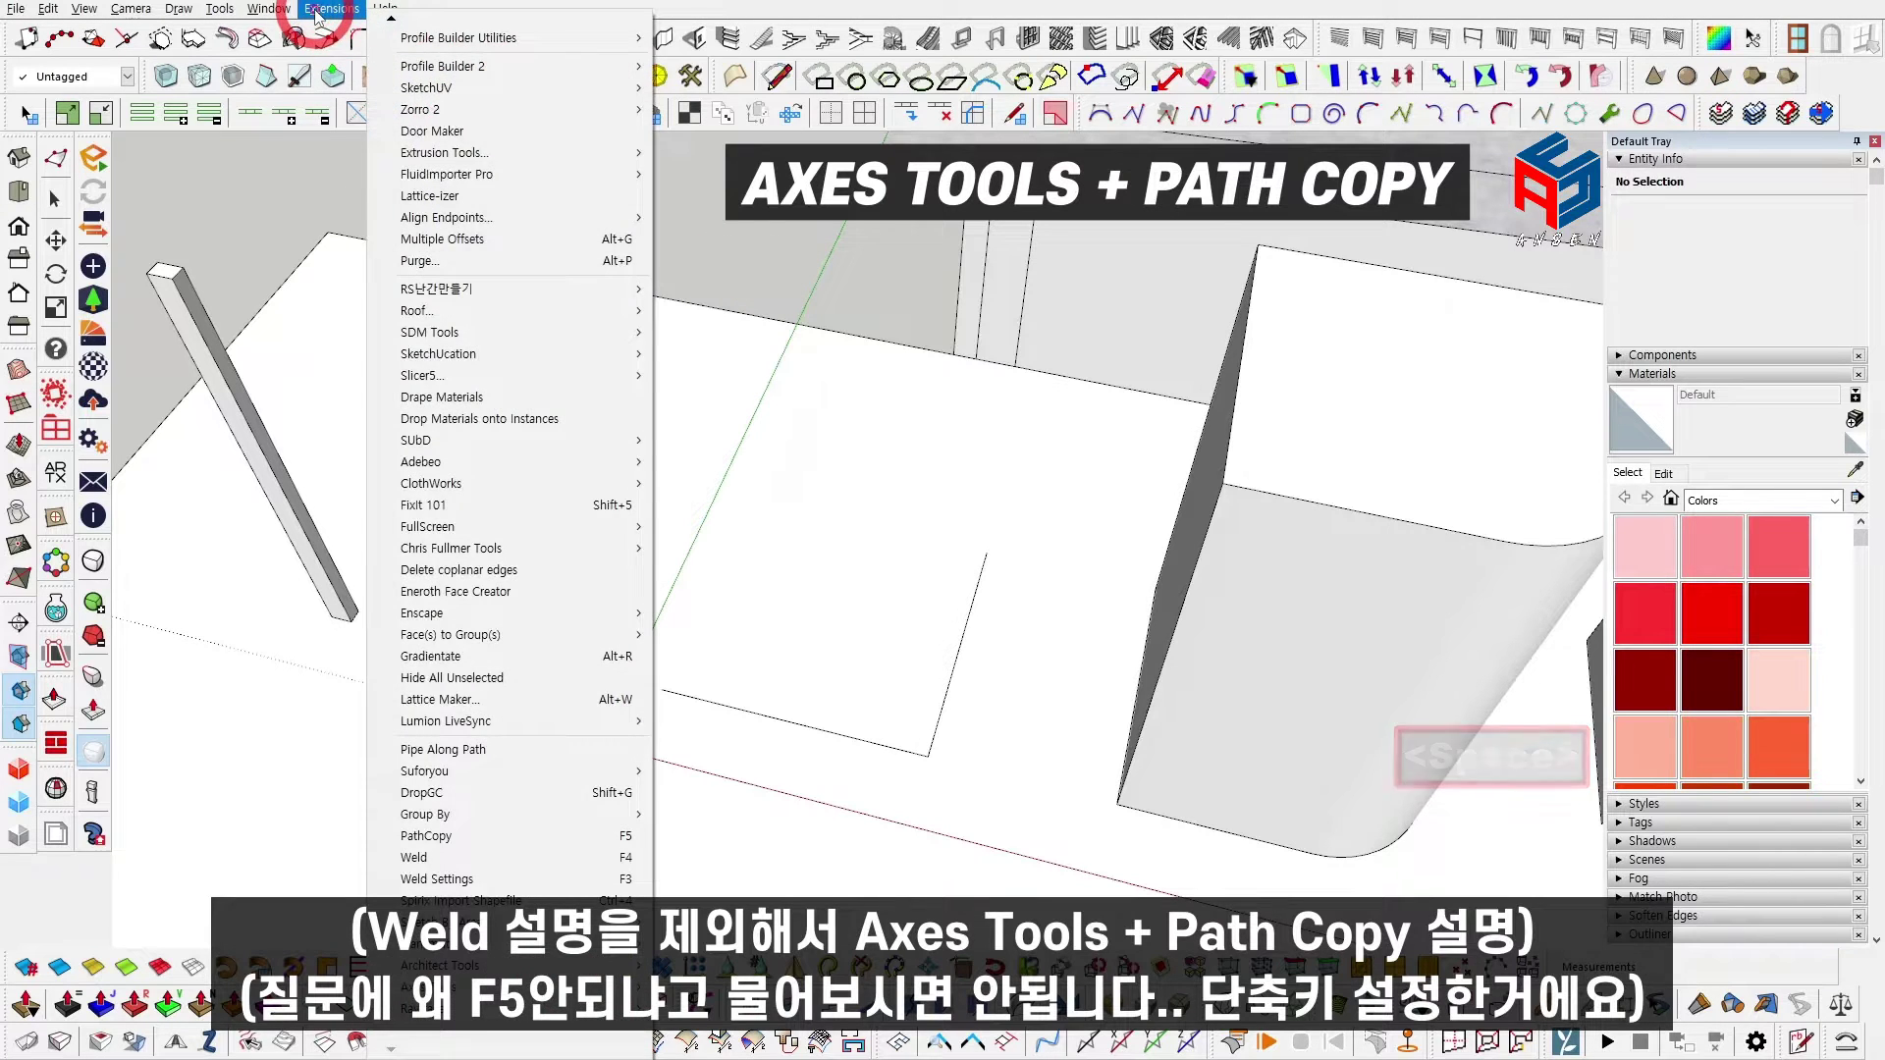
{"action": "mouse_move", "coordinate": [282, 10]}
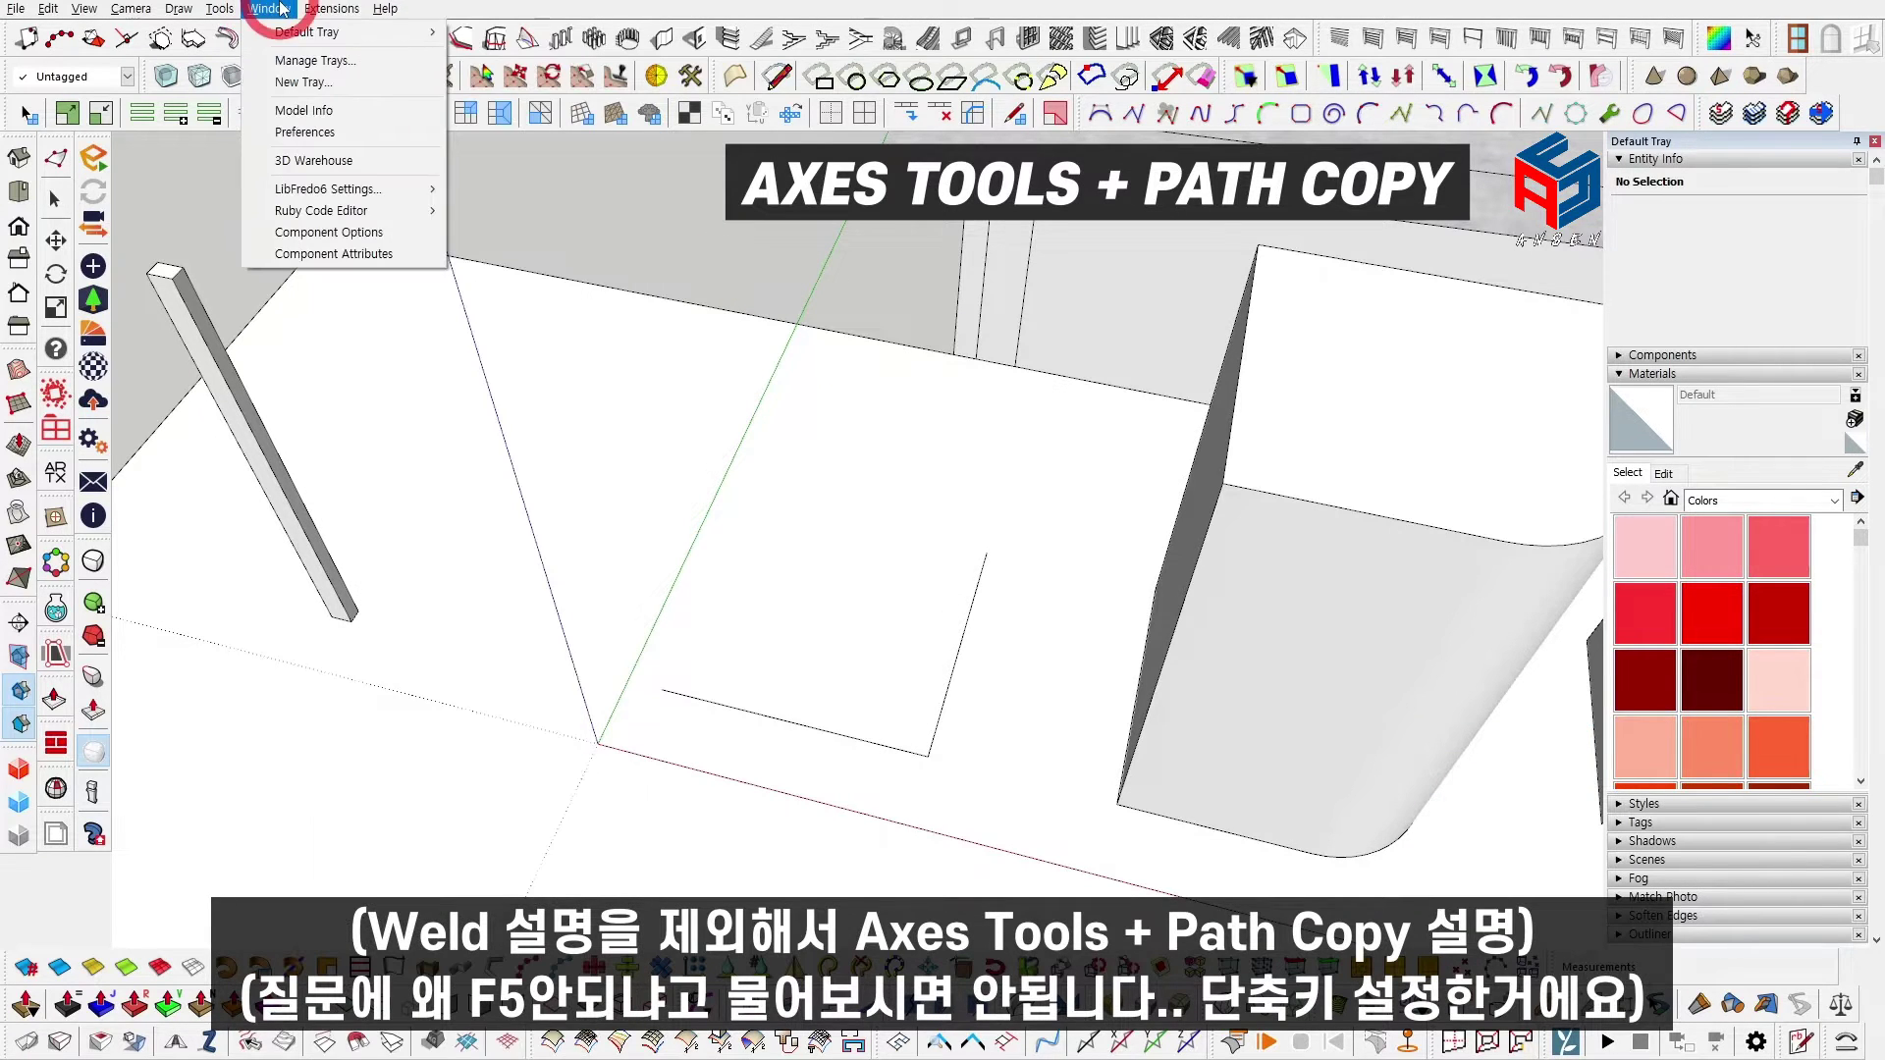
{"action": "left_click", "coordinate": [309, 132]}
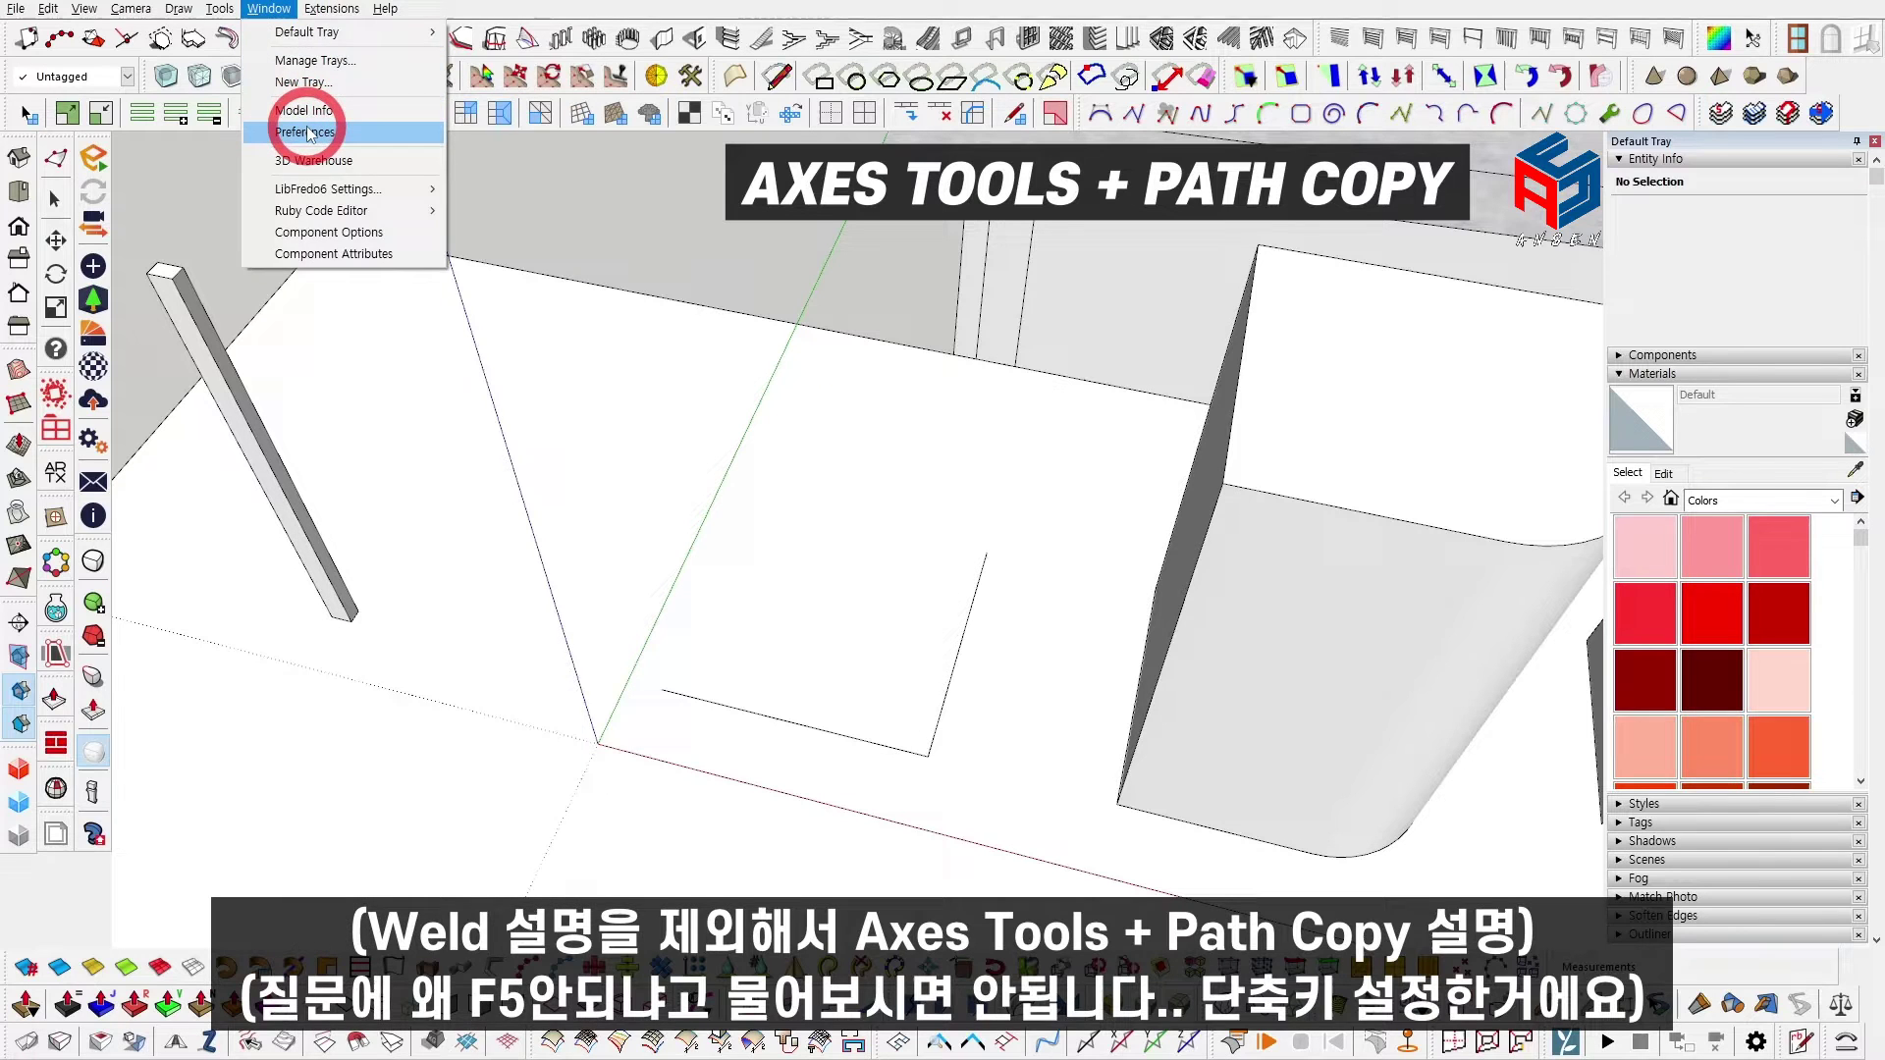
{"action": "left_click", "coordinate": [322, 12]}
{"action": "left_click", "coordinate": [718, 10]}
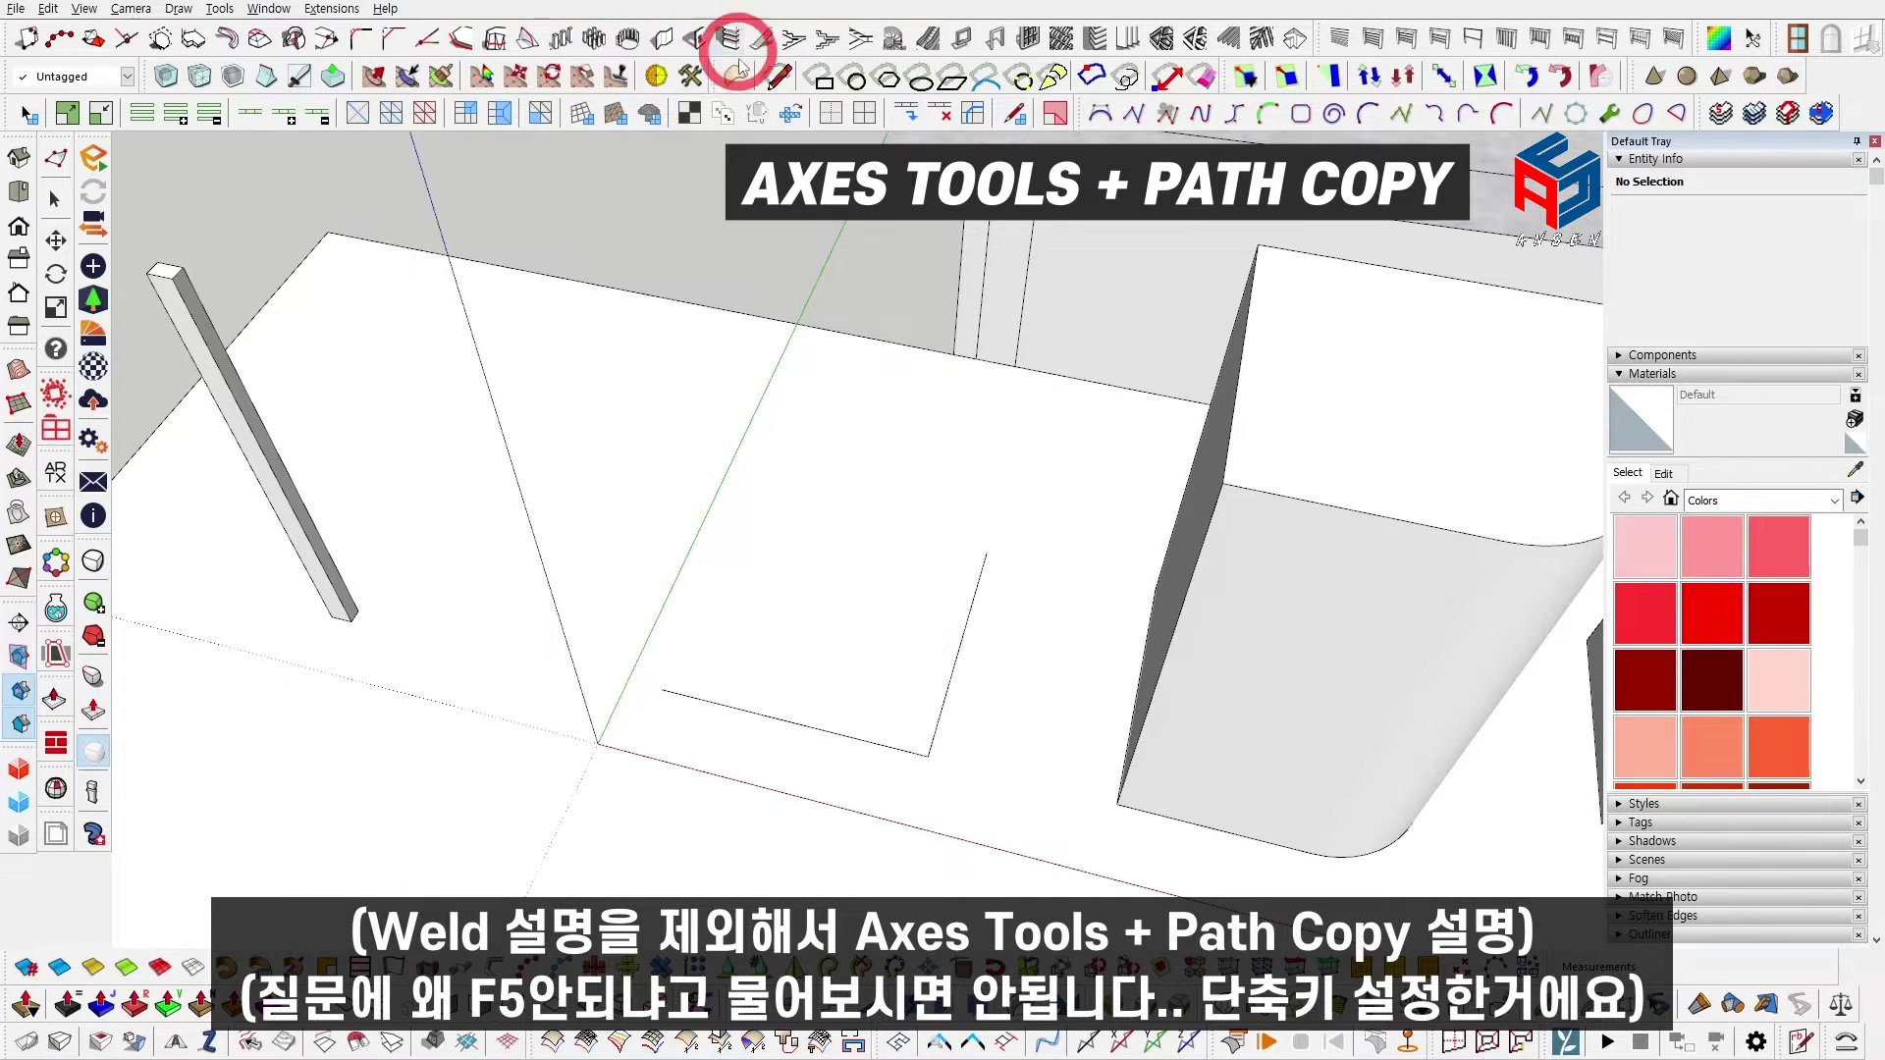
Step: Start PathCopy and set the distance between copies to 400 mm
{"action": "key", "text": "F5"}
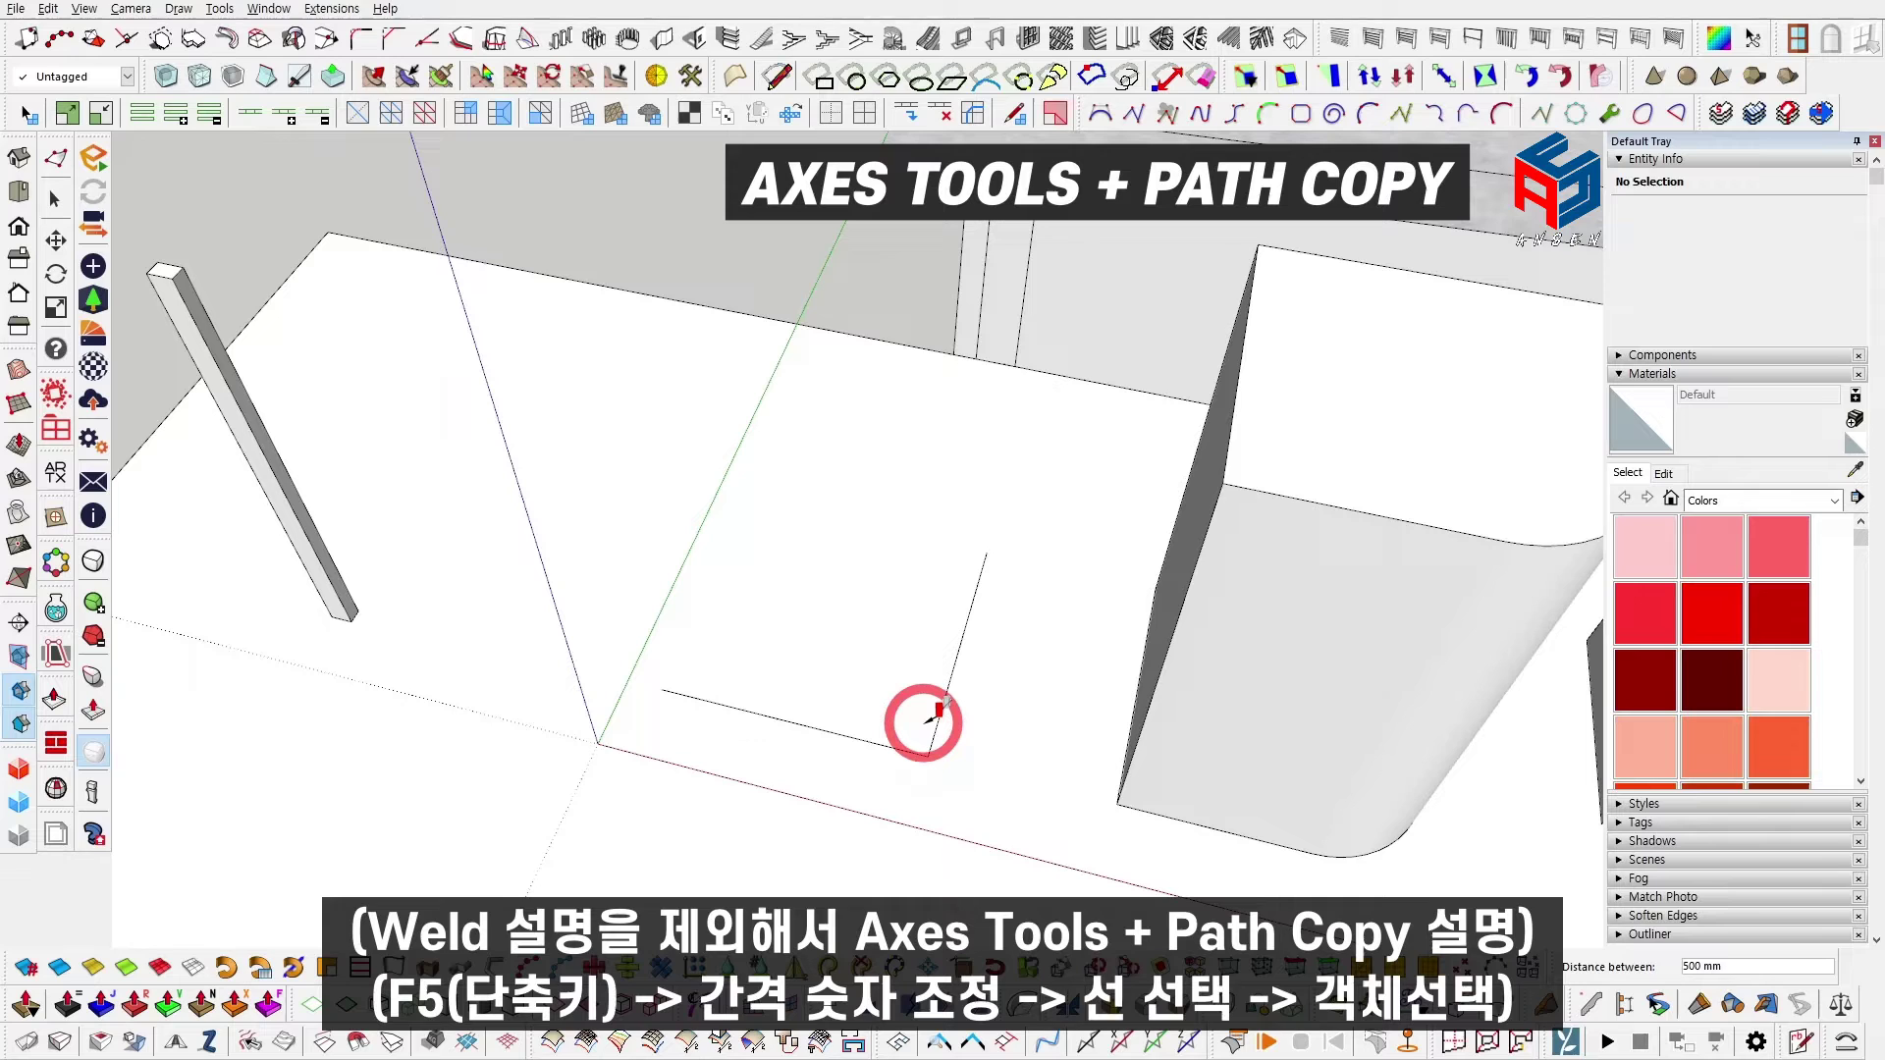
{"action": "type", "text": "00"}
{"action": "key", "text": "Return"}
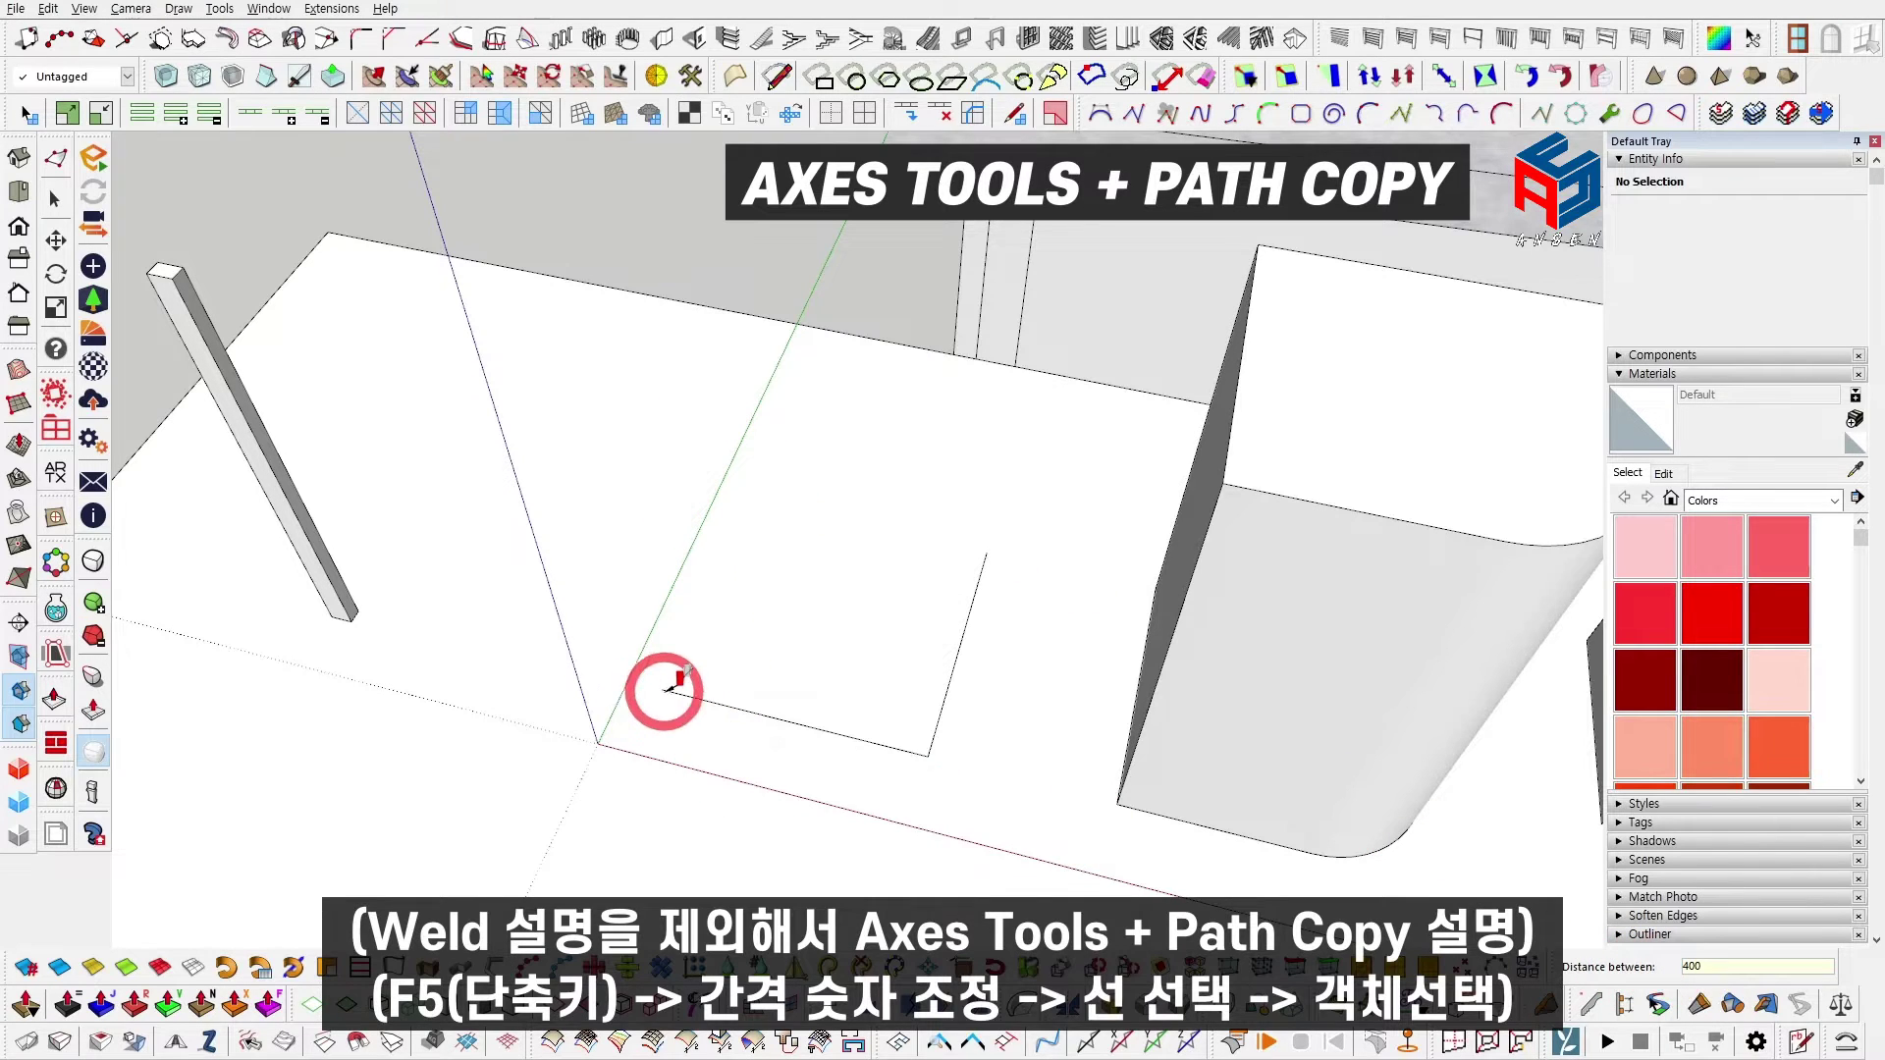
Step: Copy the bar along the front segment of the L-shaped line with PathCopy
{"action": "left_click", "coordinate": [705, 697]}
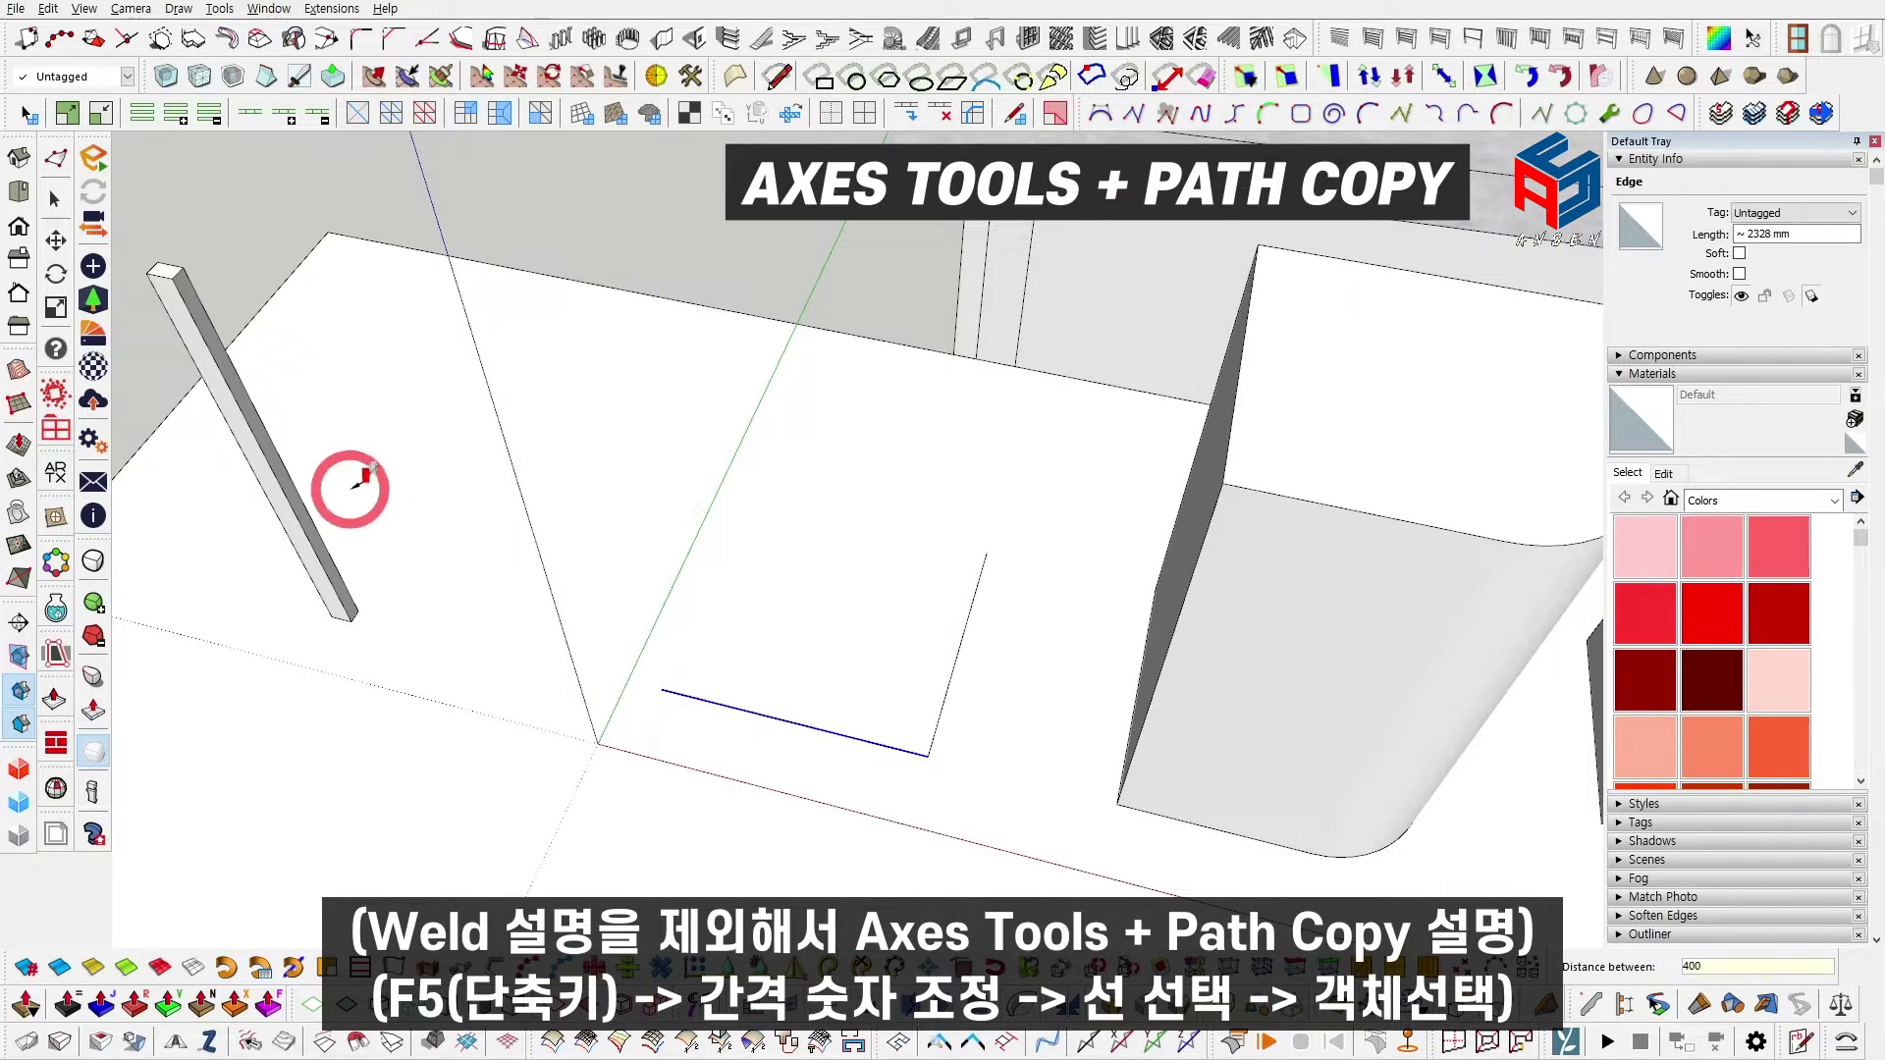
{"action": "left_click", "coordinate": [292, 452]}
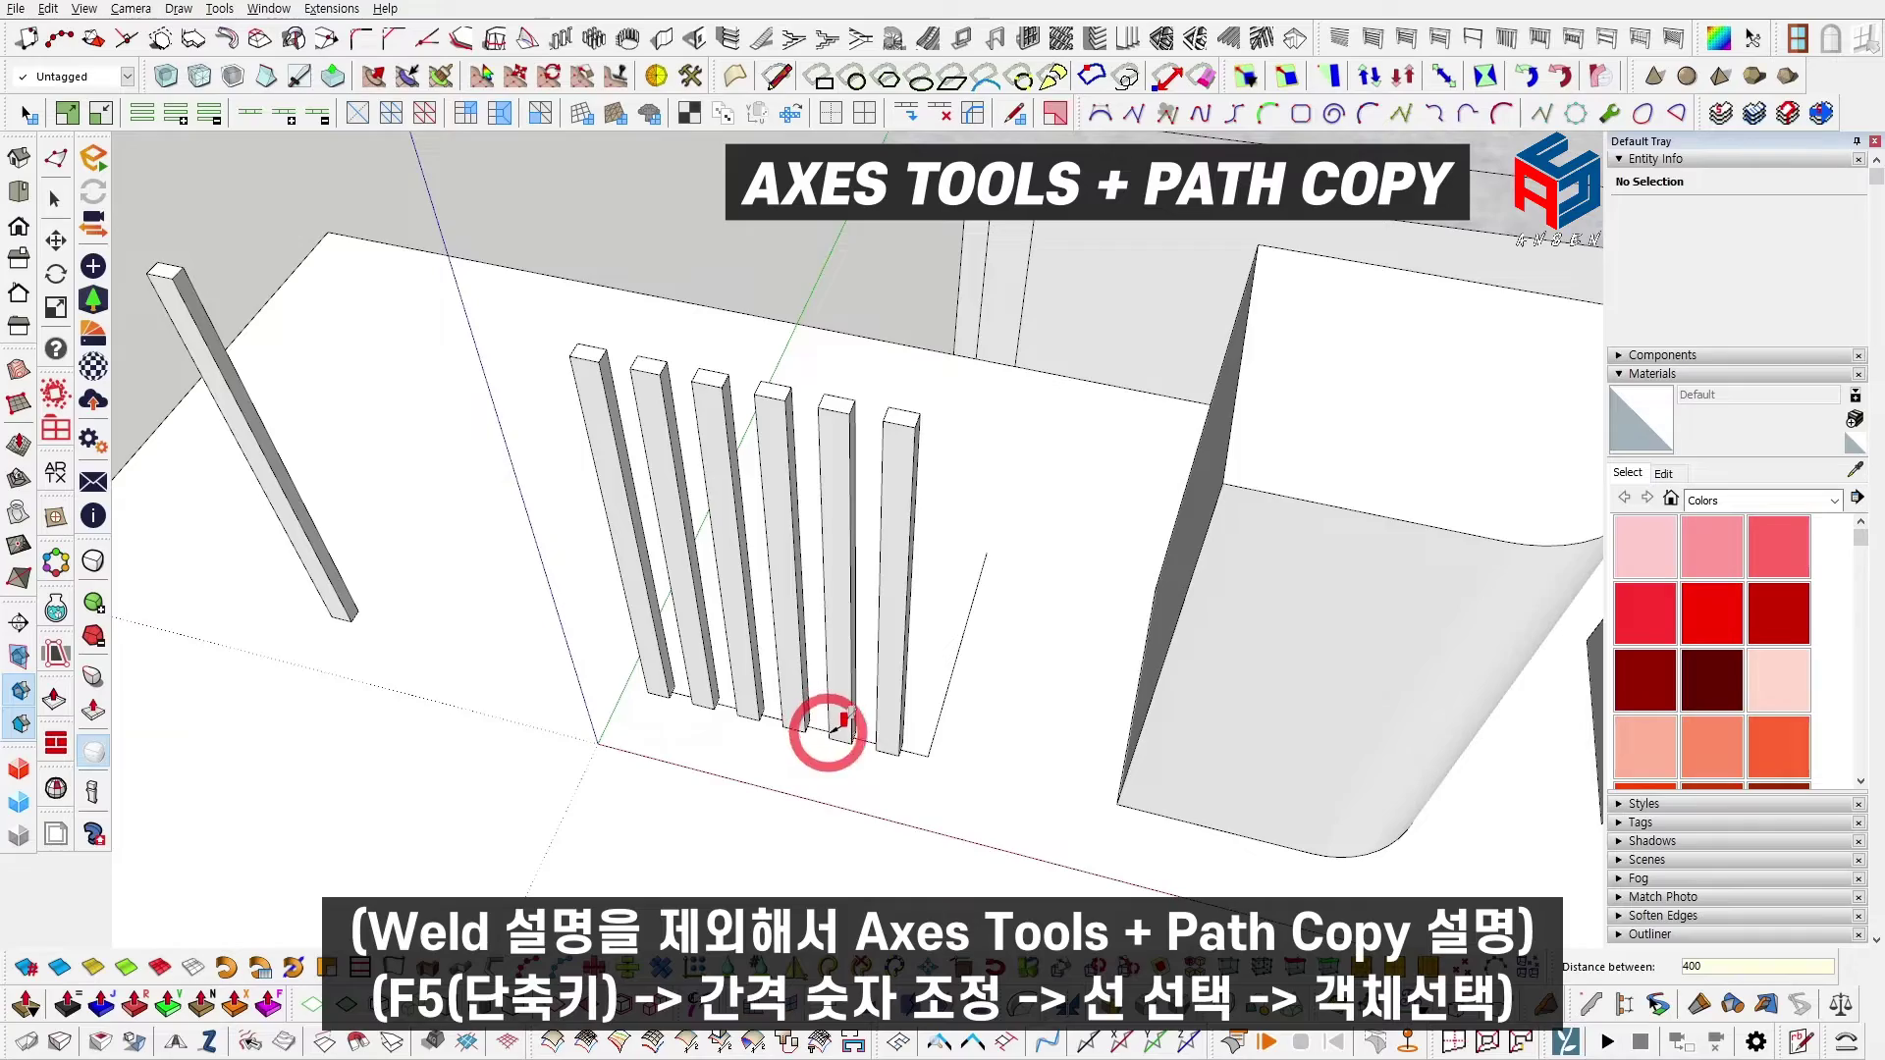
{"action": "middle_click_drag", "start_coordinate": [854, 745], "coordinate": [1034, 736]}
{"action": "key", "text": "space"}
{"action": "scroll", "coordinate": [1056, 778], "scroll_direction": "up", "scroll_amount": 3}
{"action": "scroll", "coordinate": [937, 742], "scroll_direction": "down", "scroll_amount": 2}
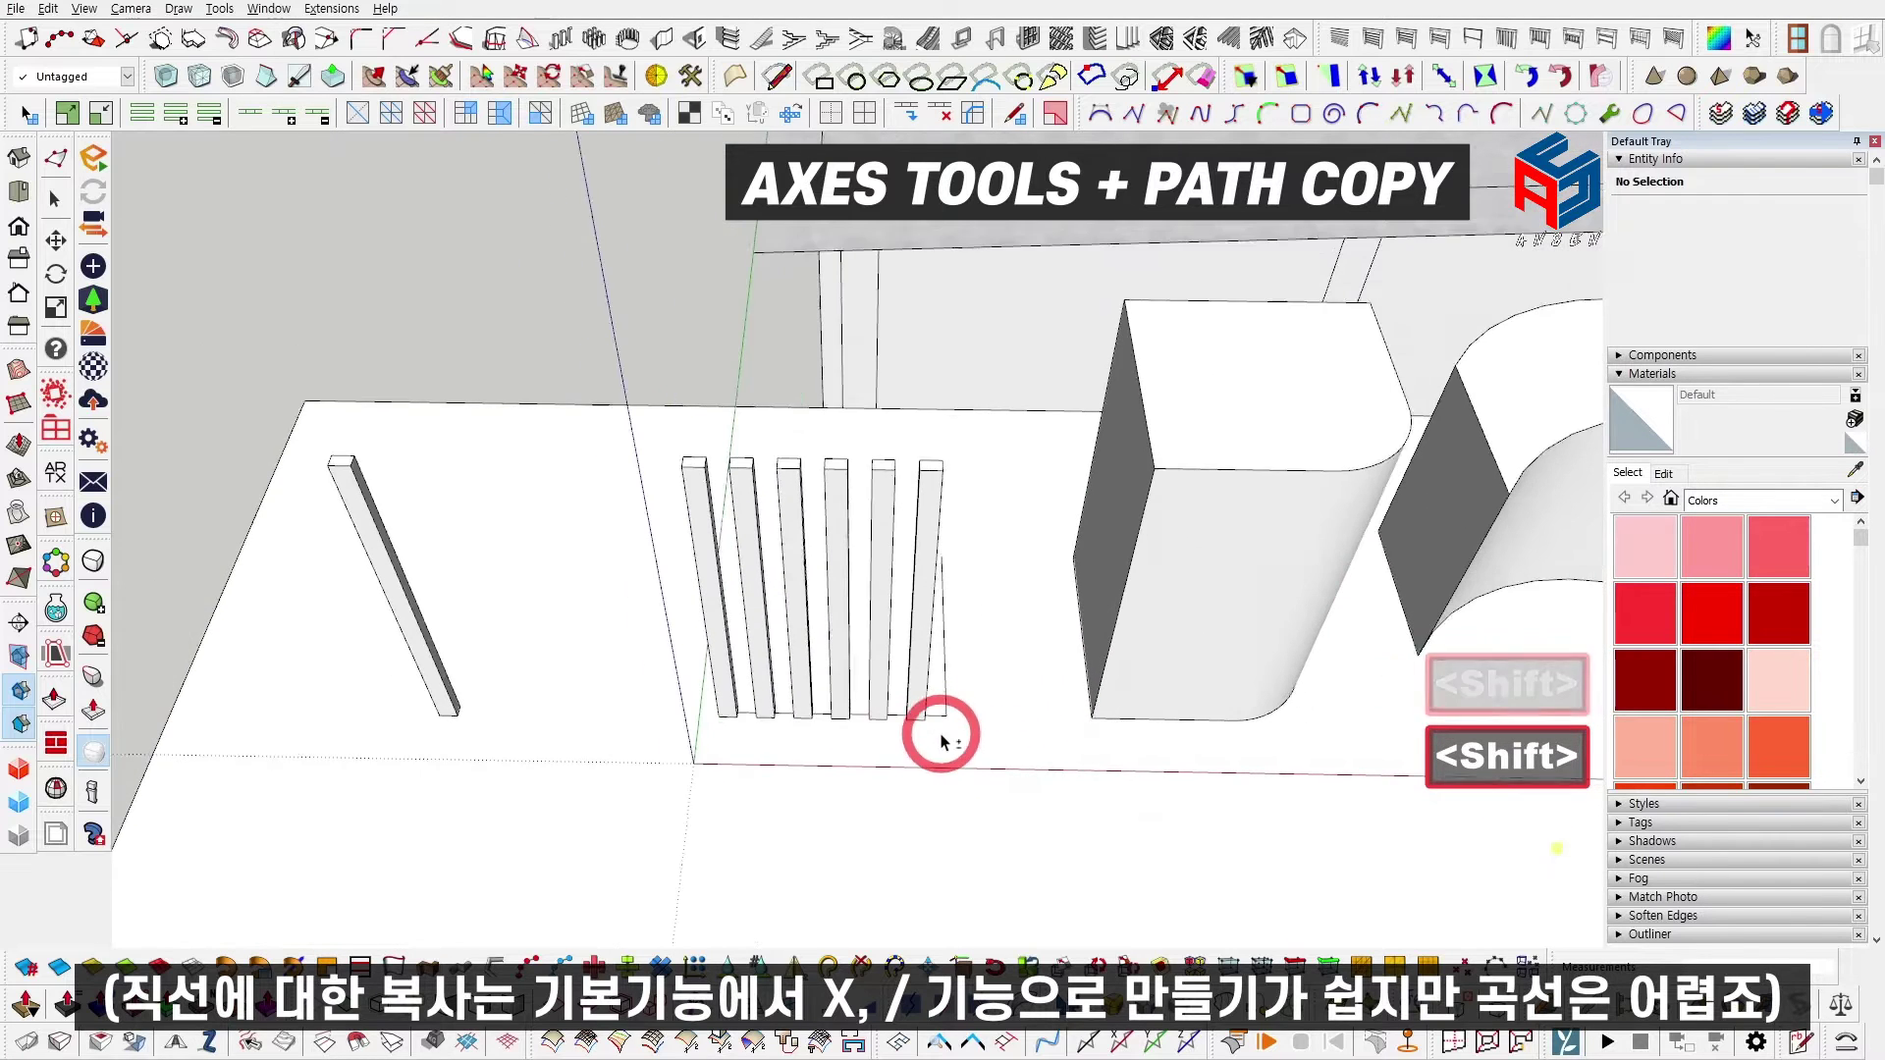
Step: Delete all bar copies on the line except the first one, and unhide the large box
{"action": "left_click", "coordinate": [920, 554]}
{"action": "key", "text": "Delete"}
{"action": "left_click", "coordinate": [878, 525]}
{"action": "key", "text": "Delete"}
{"action": "left_click", "coordinate": [810, 510]}
{"action": "key", "text": "Delete"}
{"action": "key", "text": "ctrl+z"}
{"action": "left_click", "coordinate": [830, 514]}
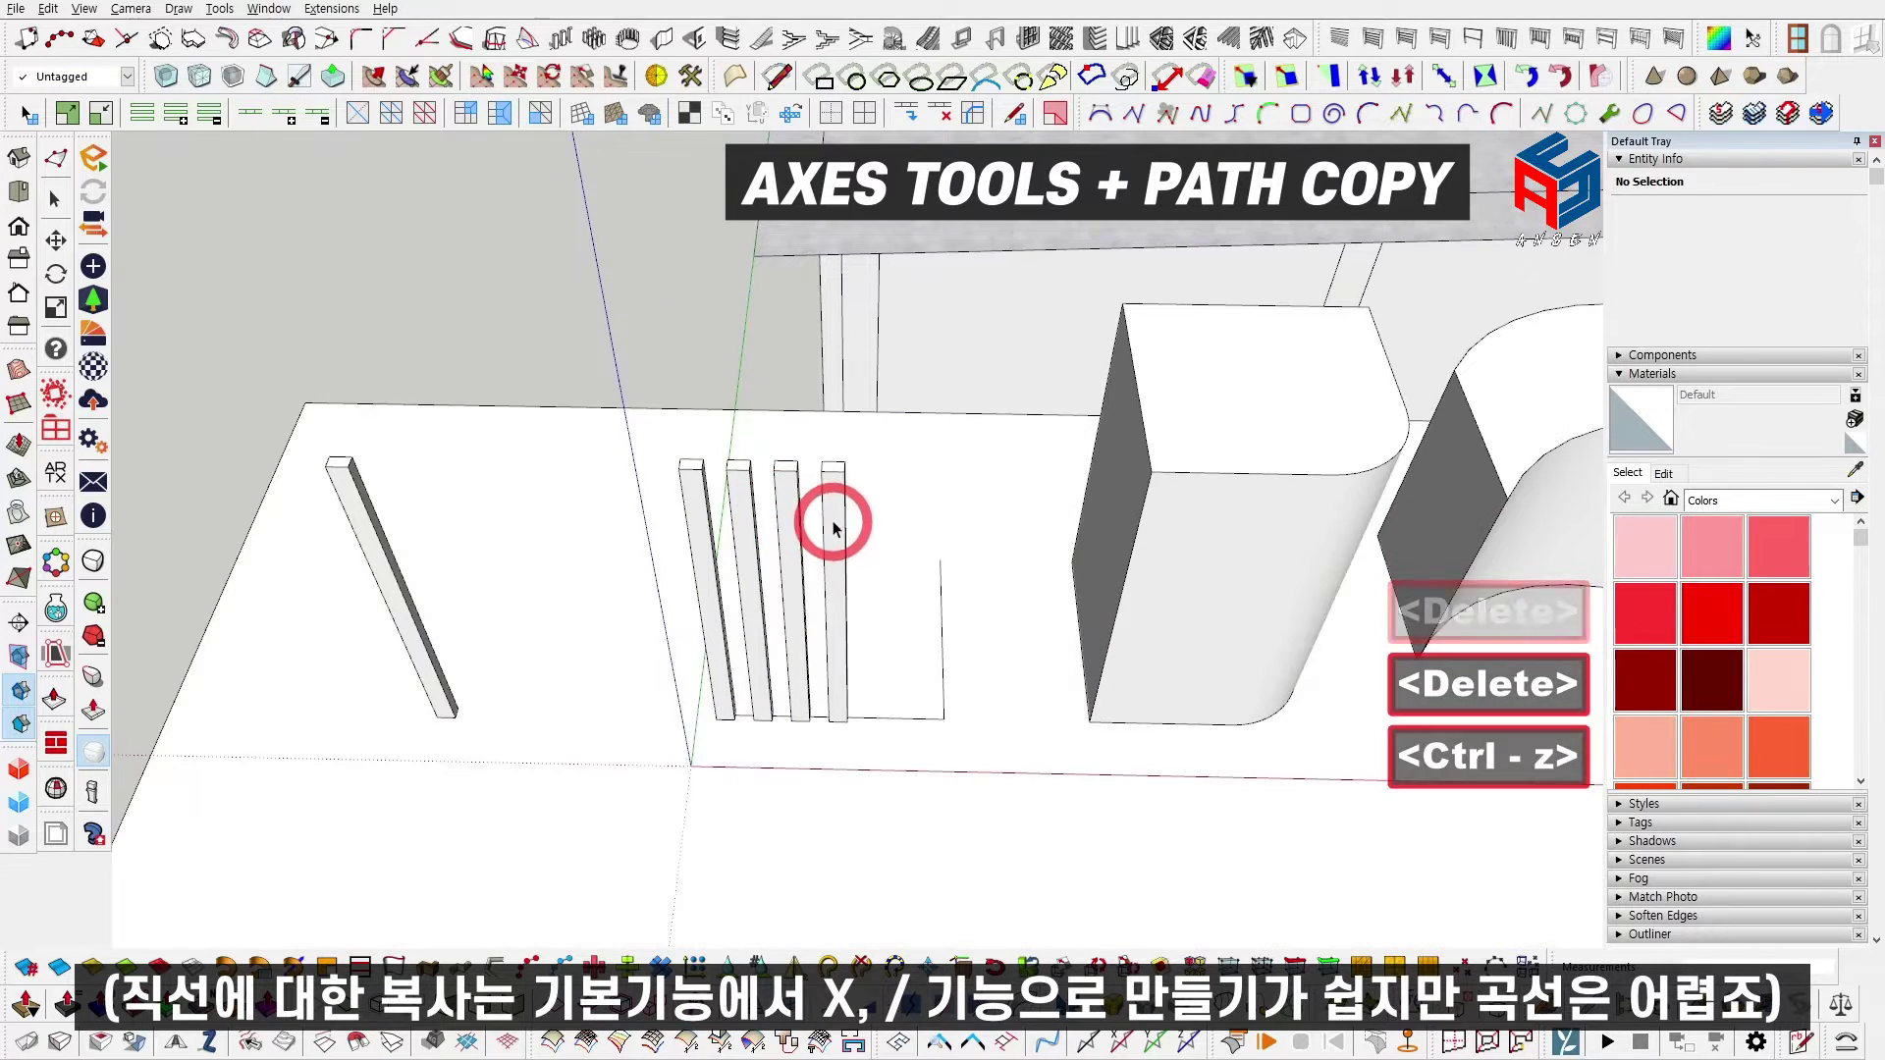
{"action": "key", "text": "Delete"}
{"action": "left_click", "coordinate": [788, 513]}
{"action": "key", "text": "Delete"}
{"action": "left_click", "coordinate": [738, 507]}
{"action": "key", "text": "Delete"}
{"action": "key", "text": "ctrl+shift+h"}
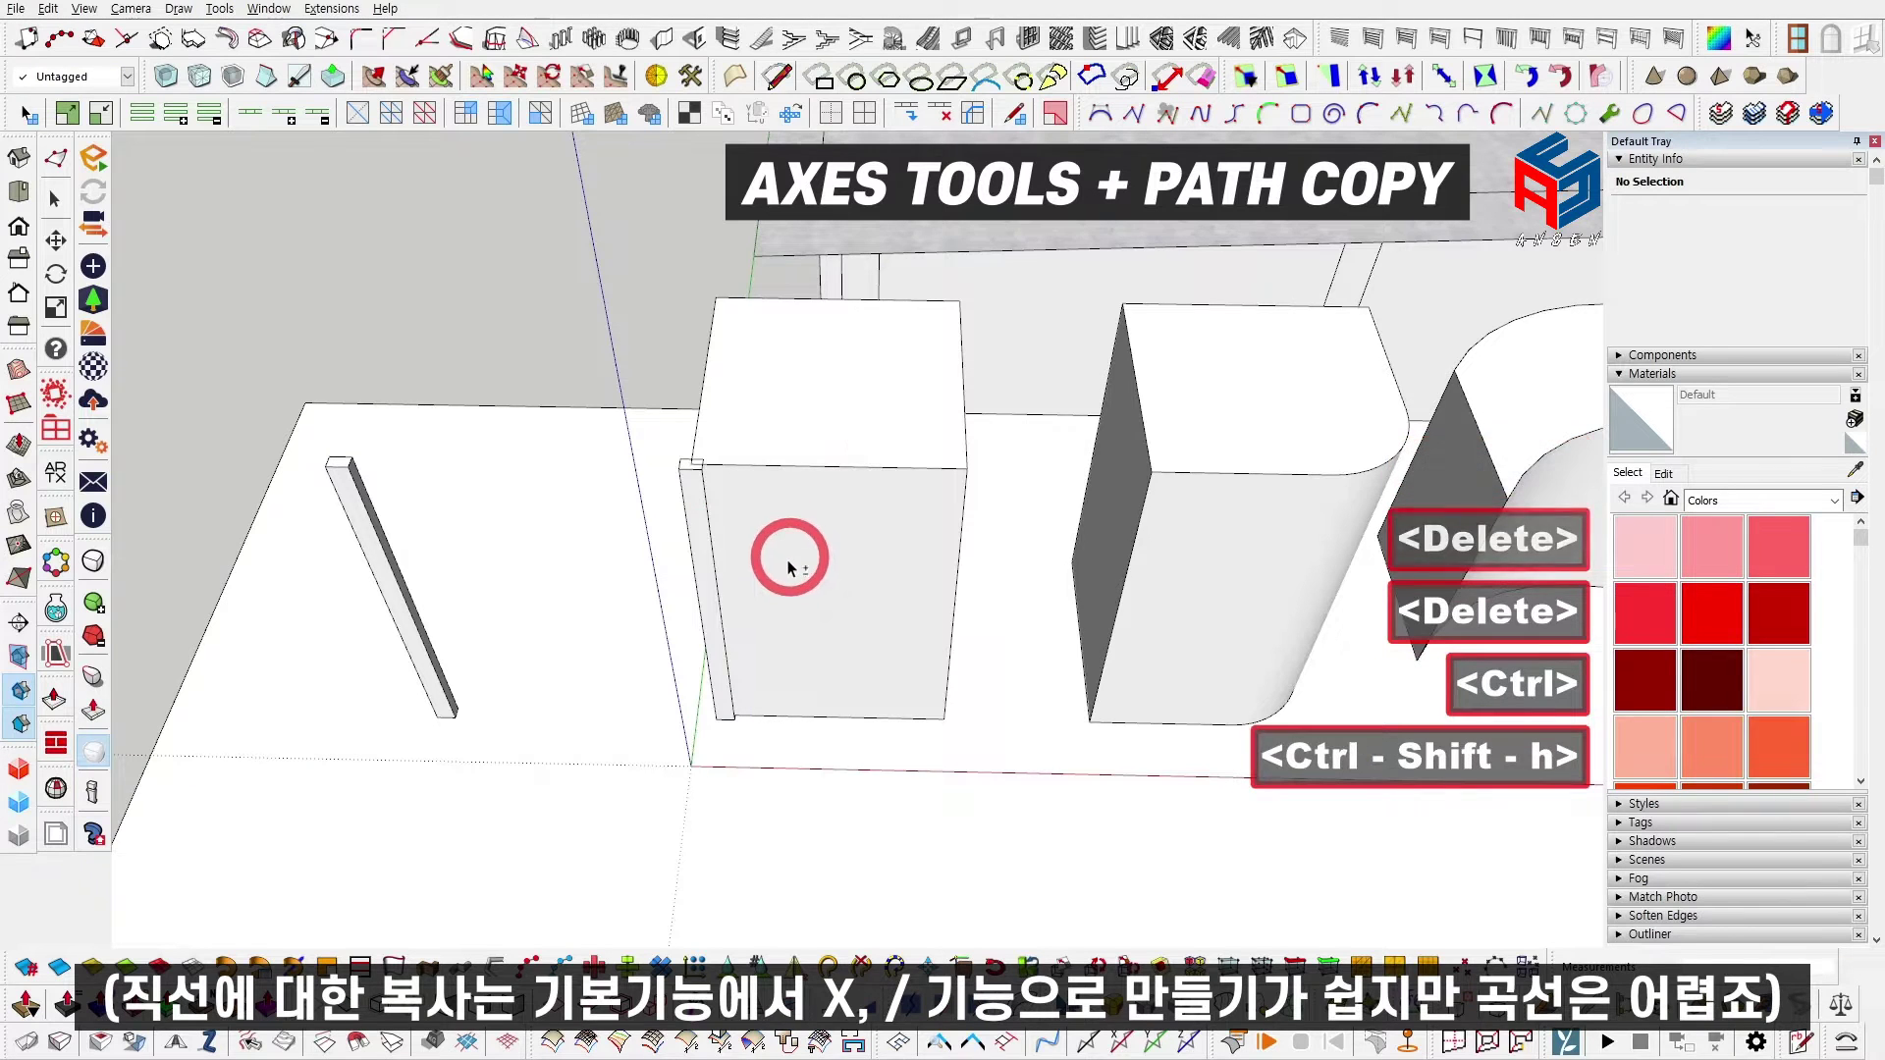
Step: Try copying the first bar along the box's front top edge to the far corner with a /5 division, and undo it
{"action": "left_click", "coordinate": [699, 513]}
{"action": "scroll", "coordinate": [699, 514], "scroll_direction": "up", "scroll_amount": 3}
{"action": "key", "text": "m"}
{"action": "left_click", "coordinate": [693, 451]}
{"action": "key", "text": "ctrl"}
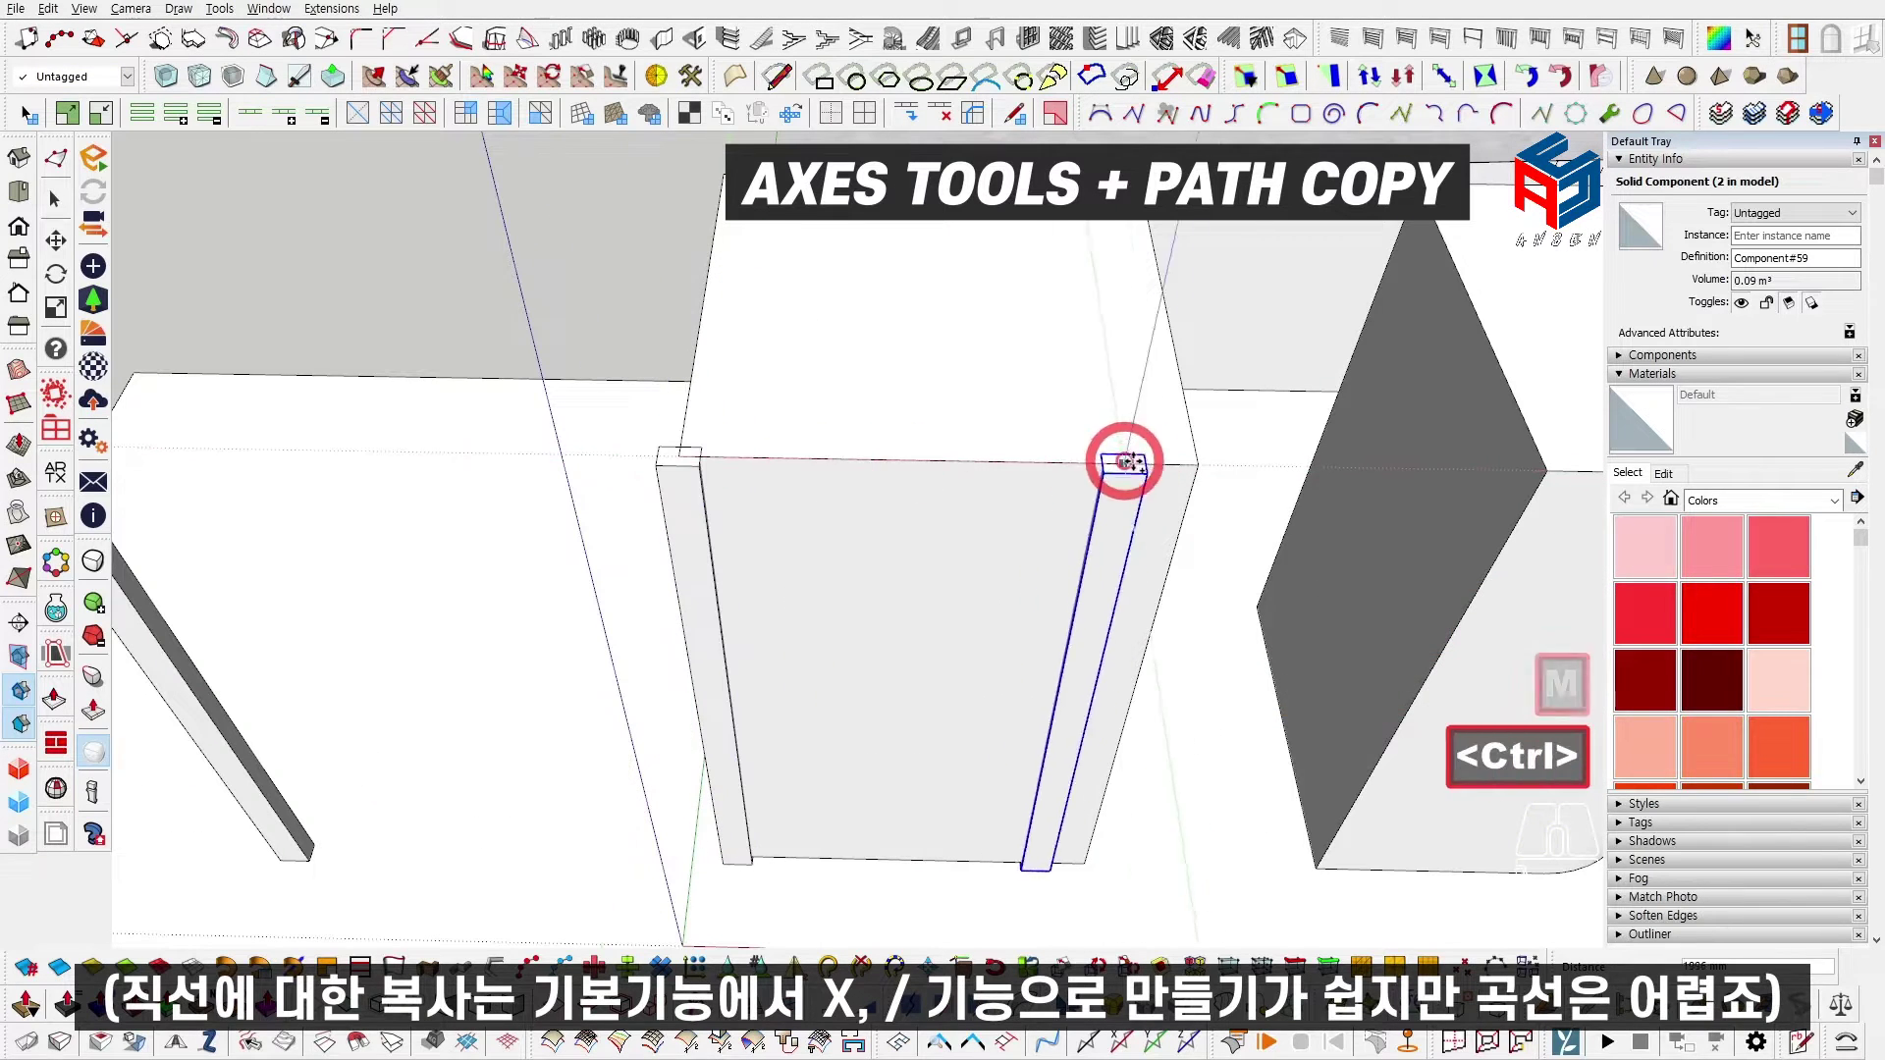
{"action": "left_click", "coordinate": [1191, 464]}
{"action": "type", "text": "/5"}
{"action": "key", "text": "Return"}
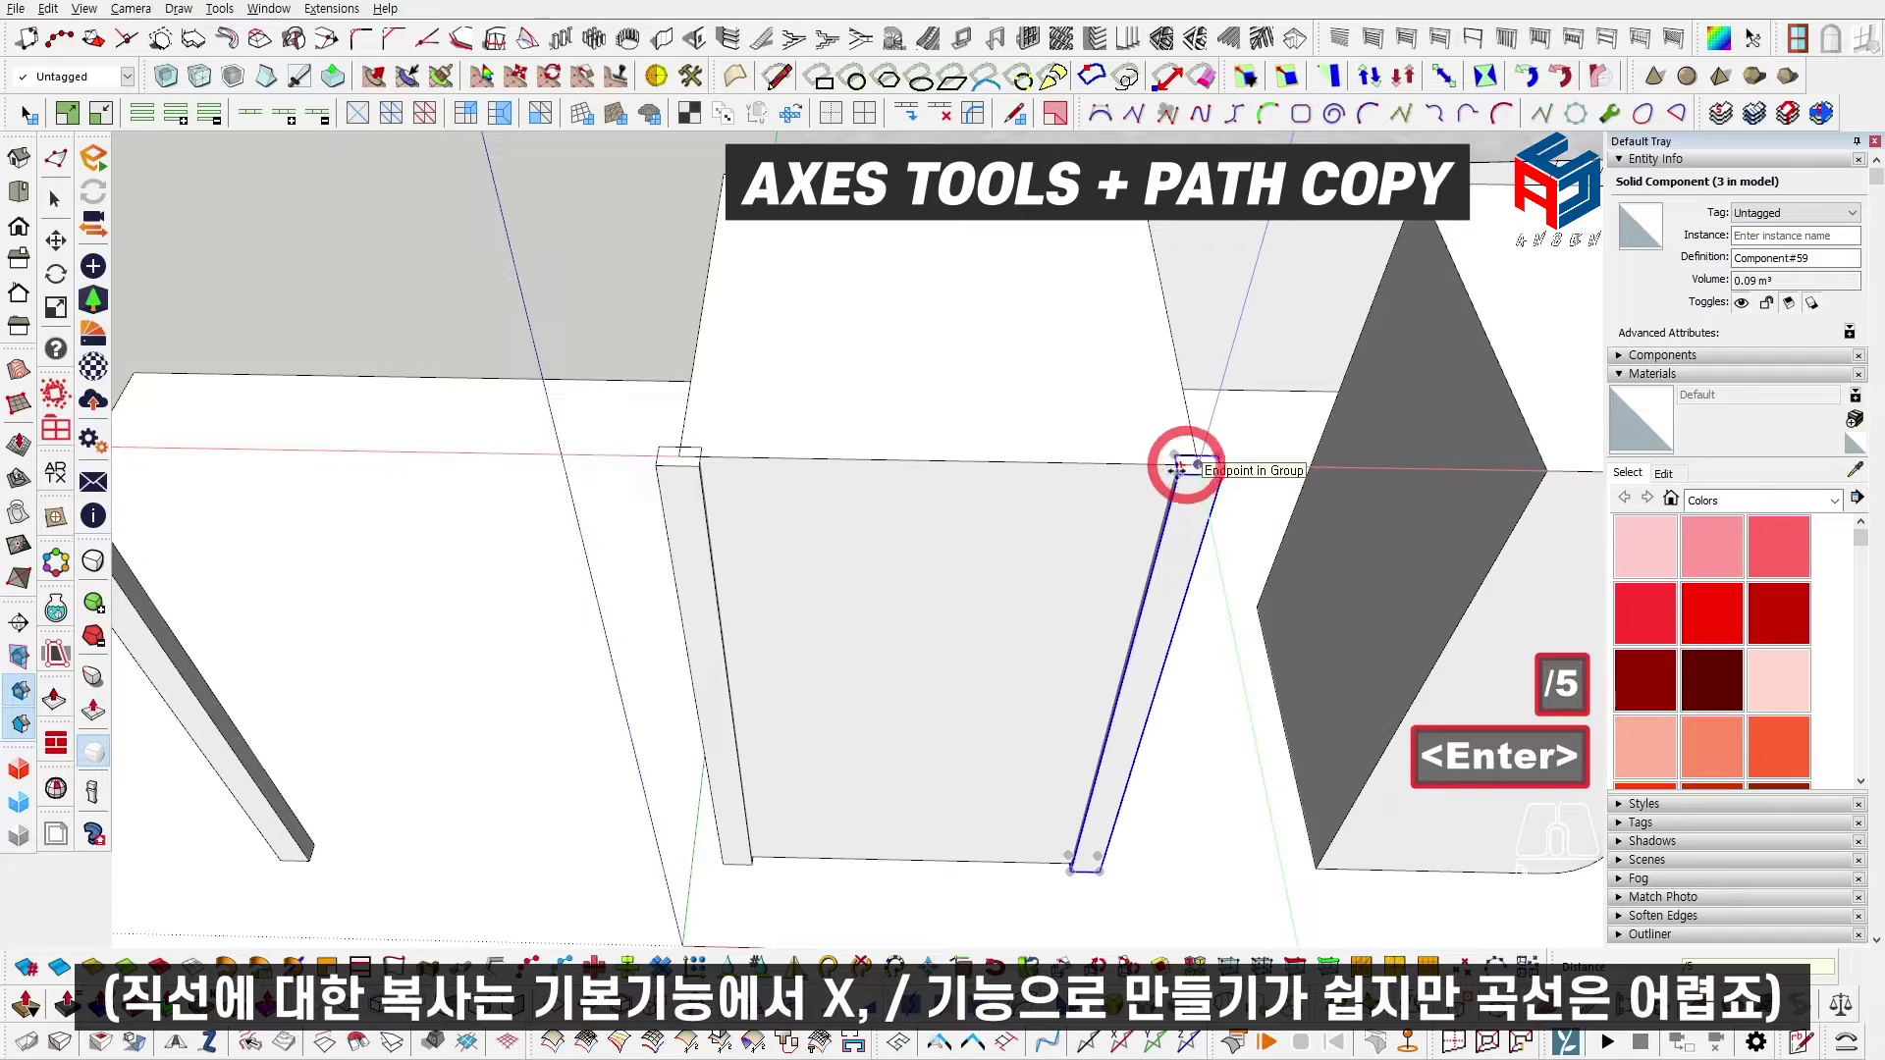
{"action": "middle_click_drag", "start_coordinate": [1095, 580], "coordinate": [1153, 775]}
{"action": "key", "text": "space"}
{"action": "key", "text": "ctrl+z"}
Step: Delete the remaining bar copy at the corner of the large box
{"action": "scroll", "coordinate": [824, 550], "scroll_direction": "down", "scroll_amount": 2}
{"action": "left_click", "coordinate": [721, 415]}
{"action": "key", "text": "Delete"}
{"action": "scroll", "coordinate": [1059, 563], "scroll_direction": "down", "scroll_amount": 3}
{"action": "middle_click_drag", "start_coordinate": [1059, 563], "coordinate": [815, 618]}
{"action": "middle_click_drag", "start_coordinate": [815, 619], "coordinate": [656, 618], "text": "shift"}
{"action": "mouse_move", "coordinate": [942, 618]}
{"action": "middle_mouse_down", "text": "shift"}
{"action": "mouse_move", "coordinate": [644, 534]}
{"action": "mouse_move", "coordinate": [625, 590]}
{"action": "mouse_move", "coordinate": [781, 620]}
{"action": "middle_mouse_up", "text": "shift"}
{"action": "mouse_move", "coordinate": [644, 627]}
{"action": "middle_mouse_down", "text": "shift"}
{"action": "mouse_move", "coordinate": [751, 623]}
{"action": "mouse_move", "coordinate": [918, 667]}
{"action": "middle_mouse_up", "text": "shift"}
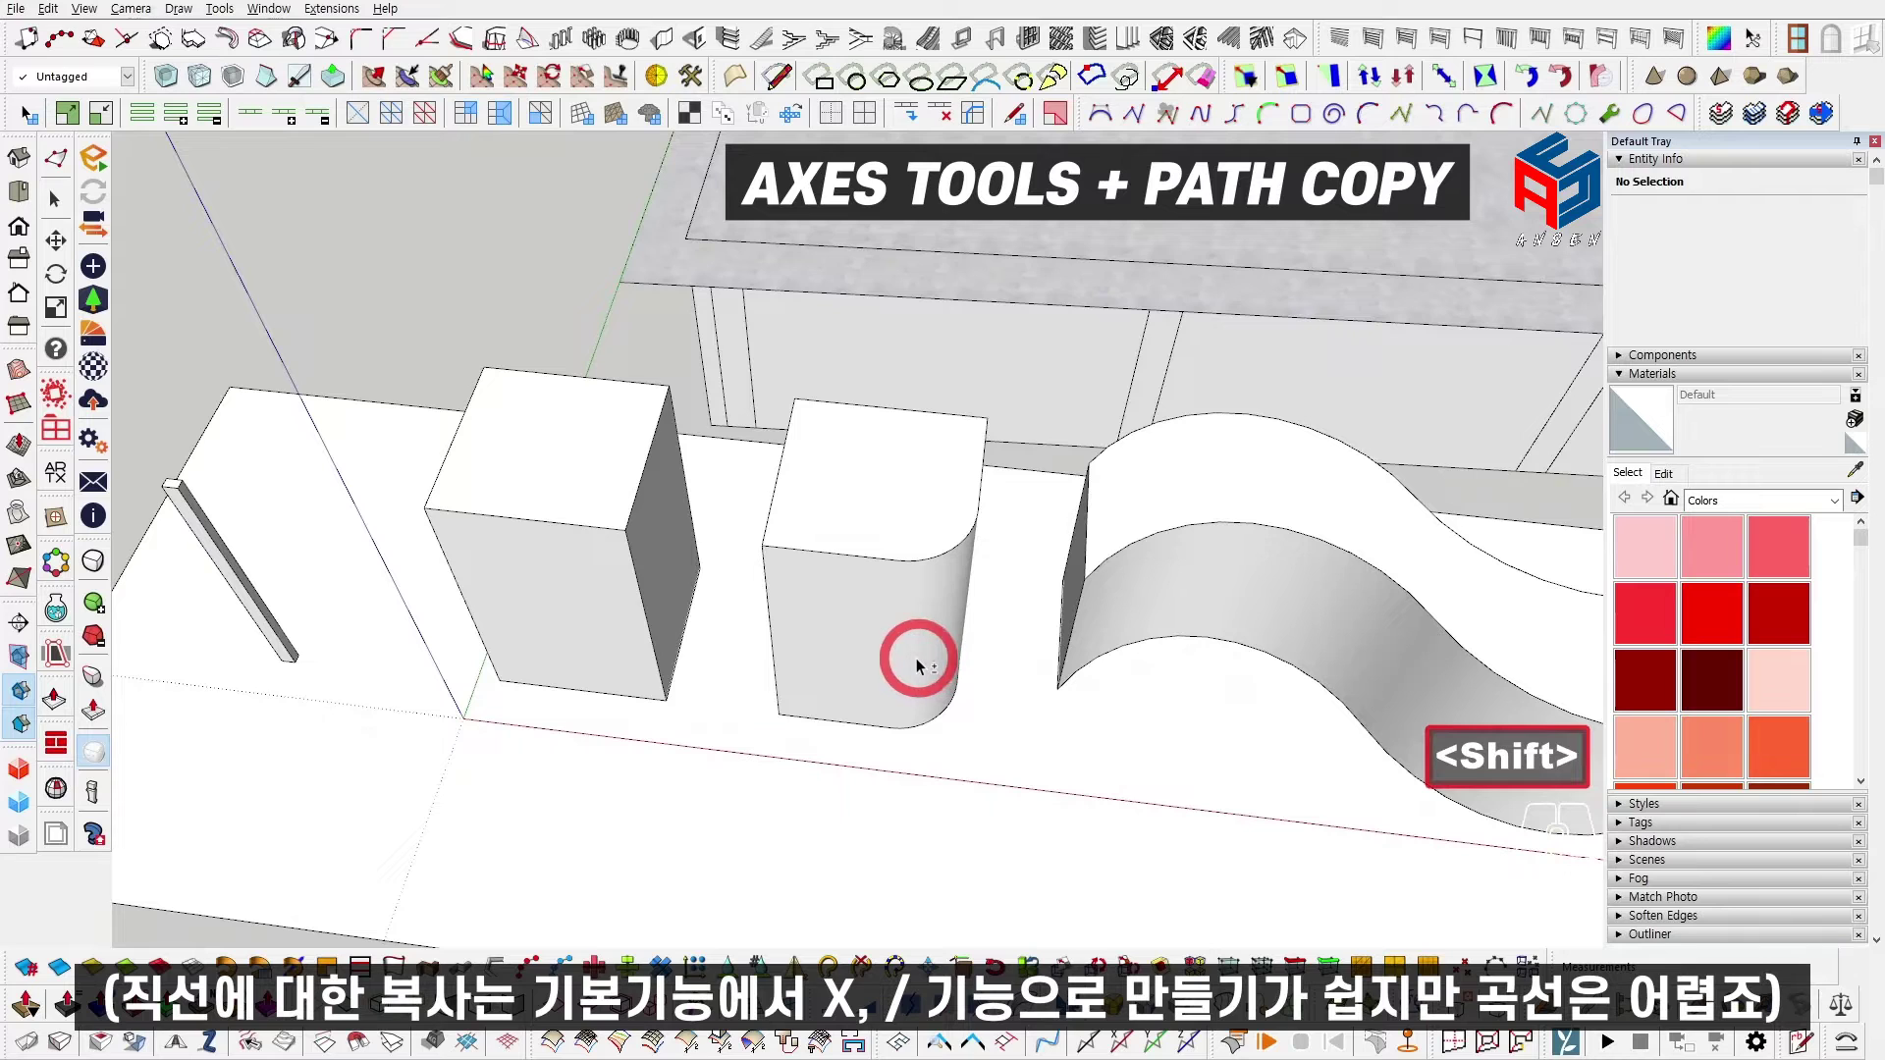
Step: Hide the rounded box to expose the curved line at its base
{"action": "scroll", "coordinate": [568, 658], "scroll_direction": "up", "scroll_amount": 1}
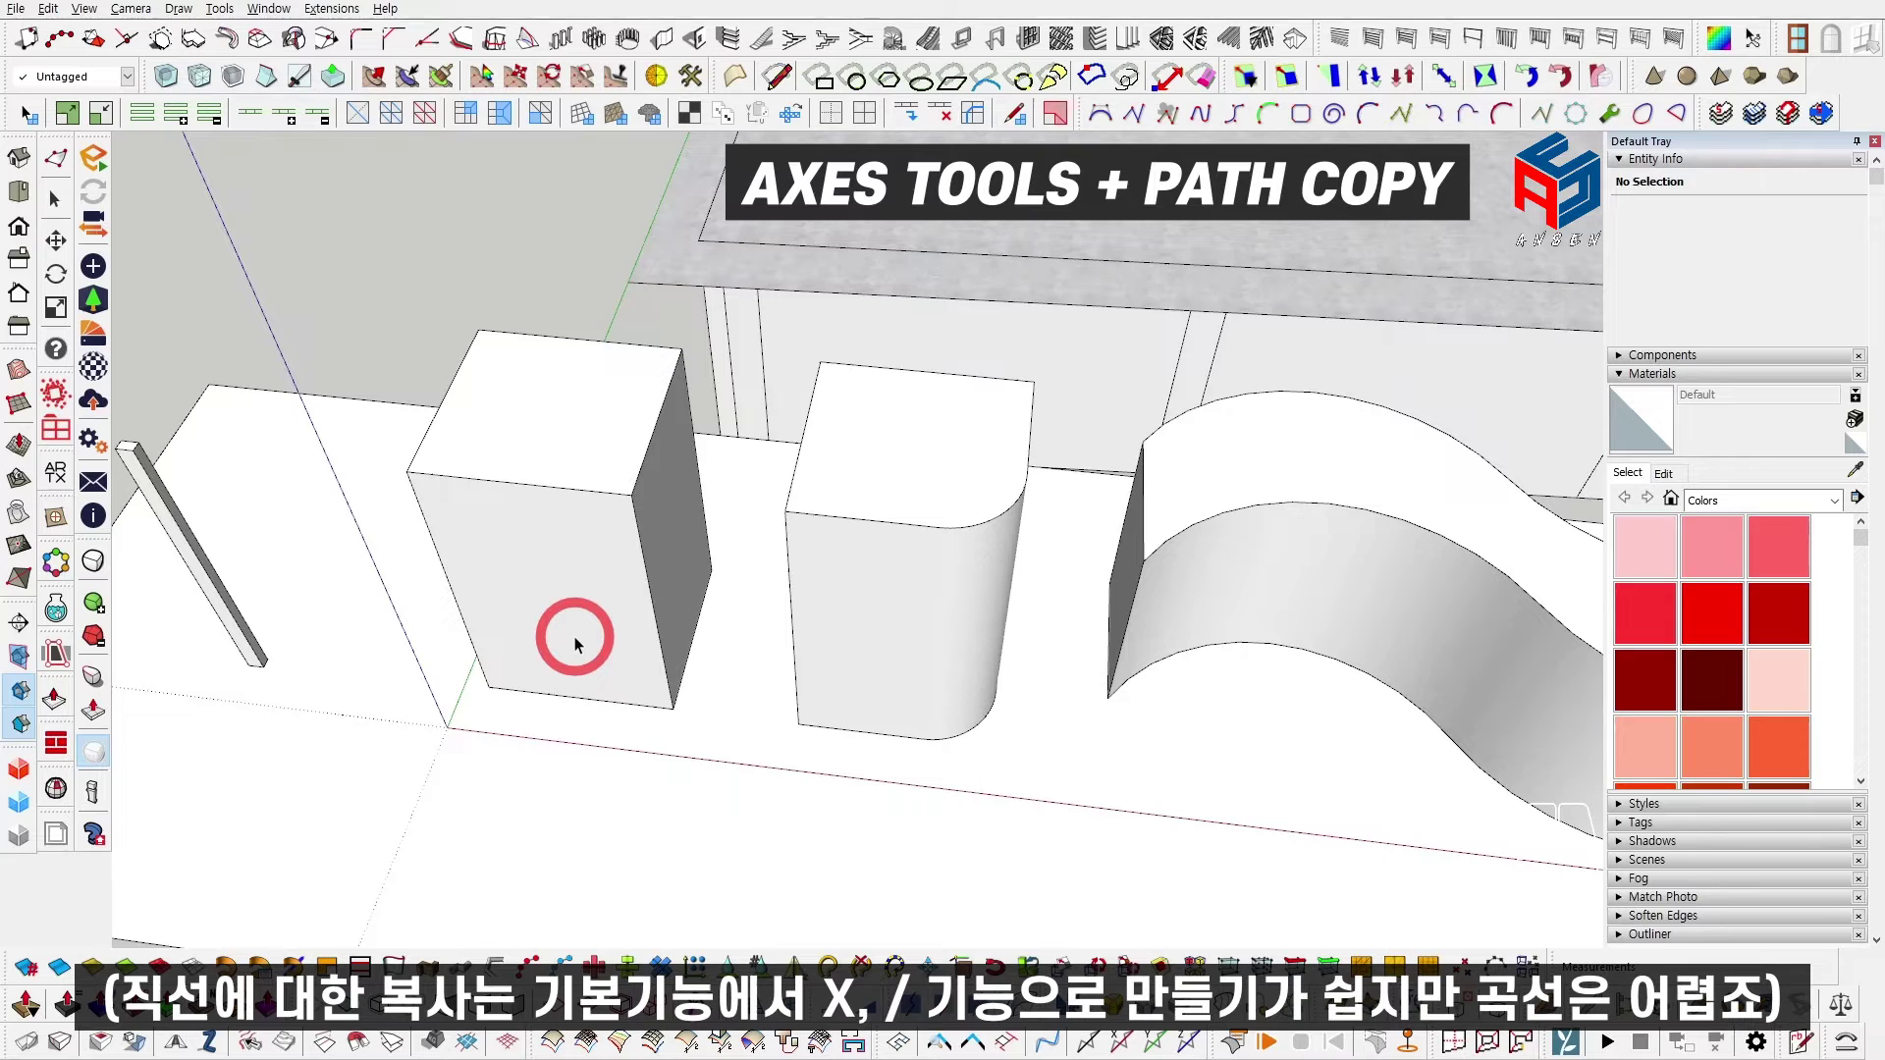
{"action": "scroll", "coordinate": [580, 637], "scroll_direction": "down", "scroll_amount": 2}
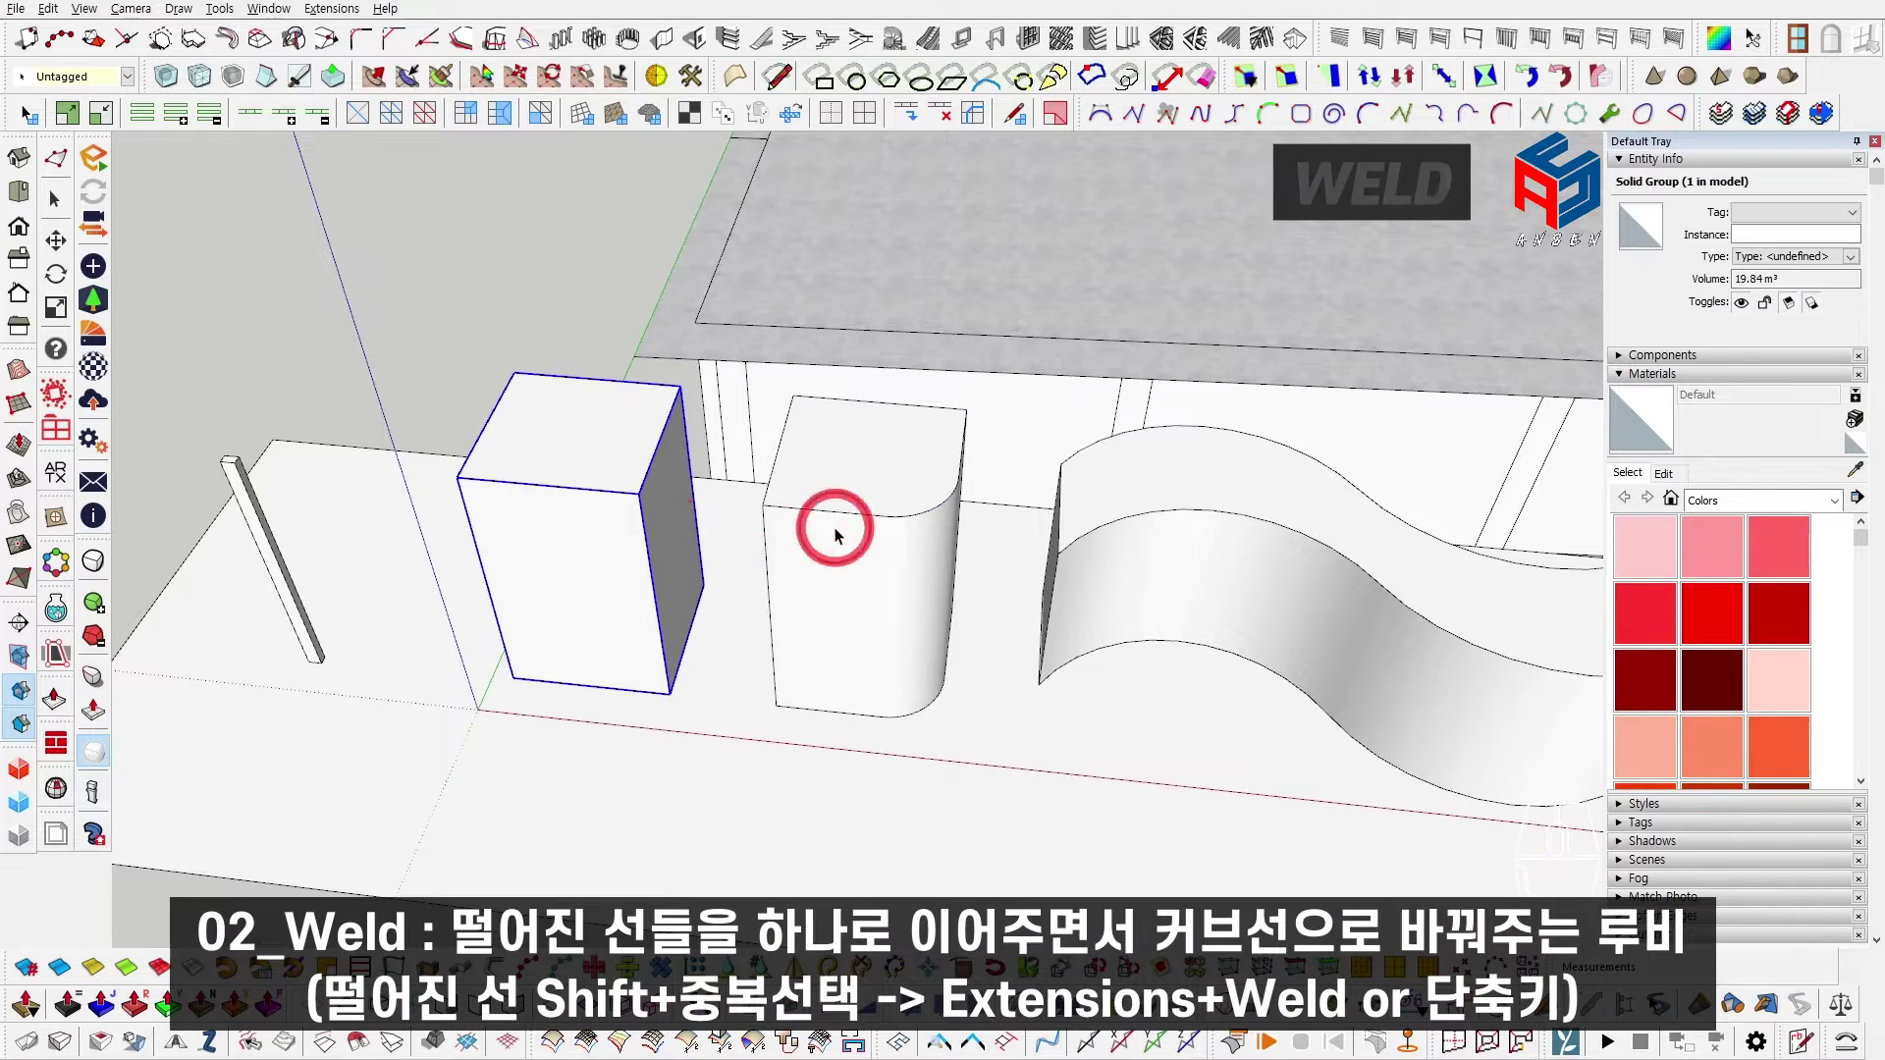
{"action": "left_click", "coordinate": [863, 589]}
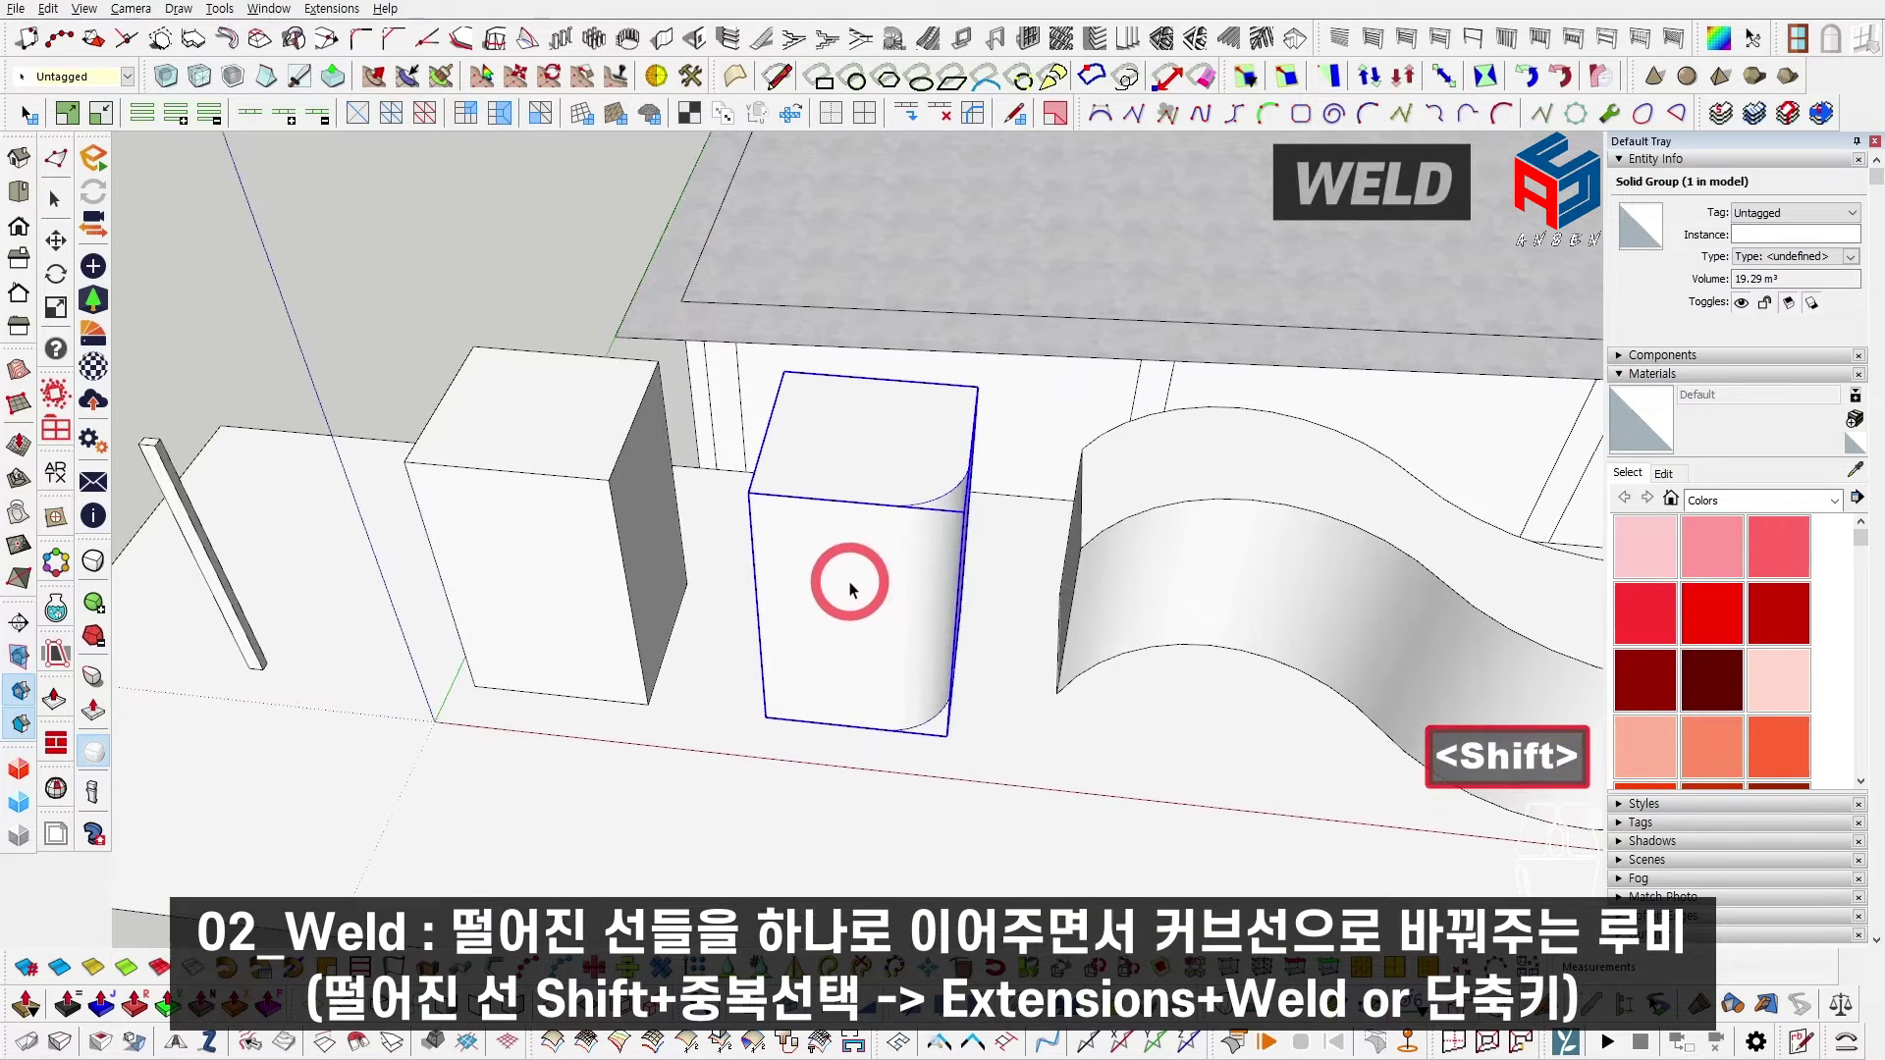
{"action": "key", "text": "shift+h"}
Step: Select parts of the rounded line individually to check whether they are separate edges
{"action": "left_click", "coordinate": [767, 646]}
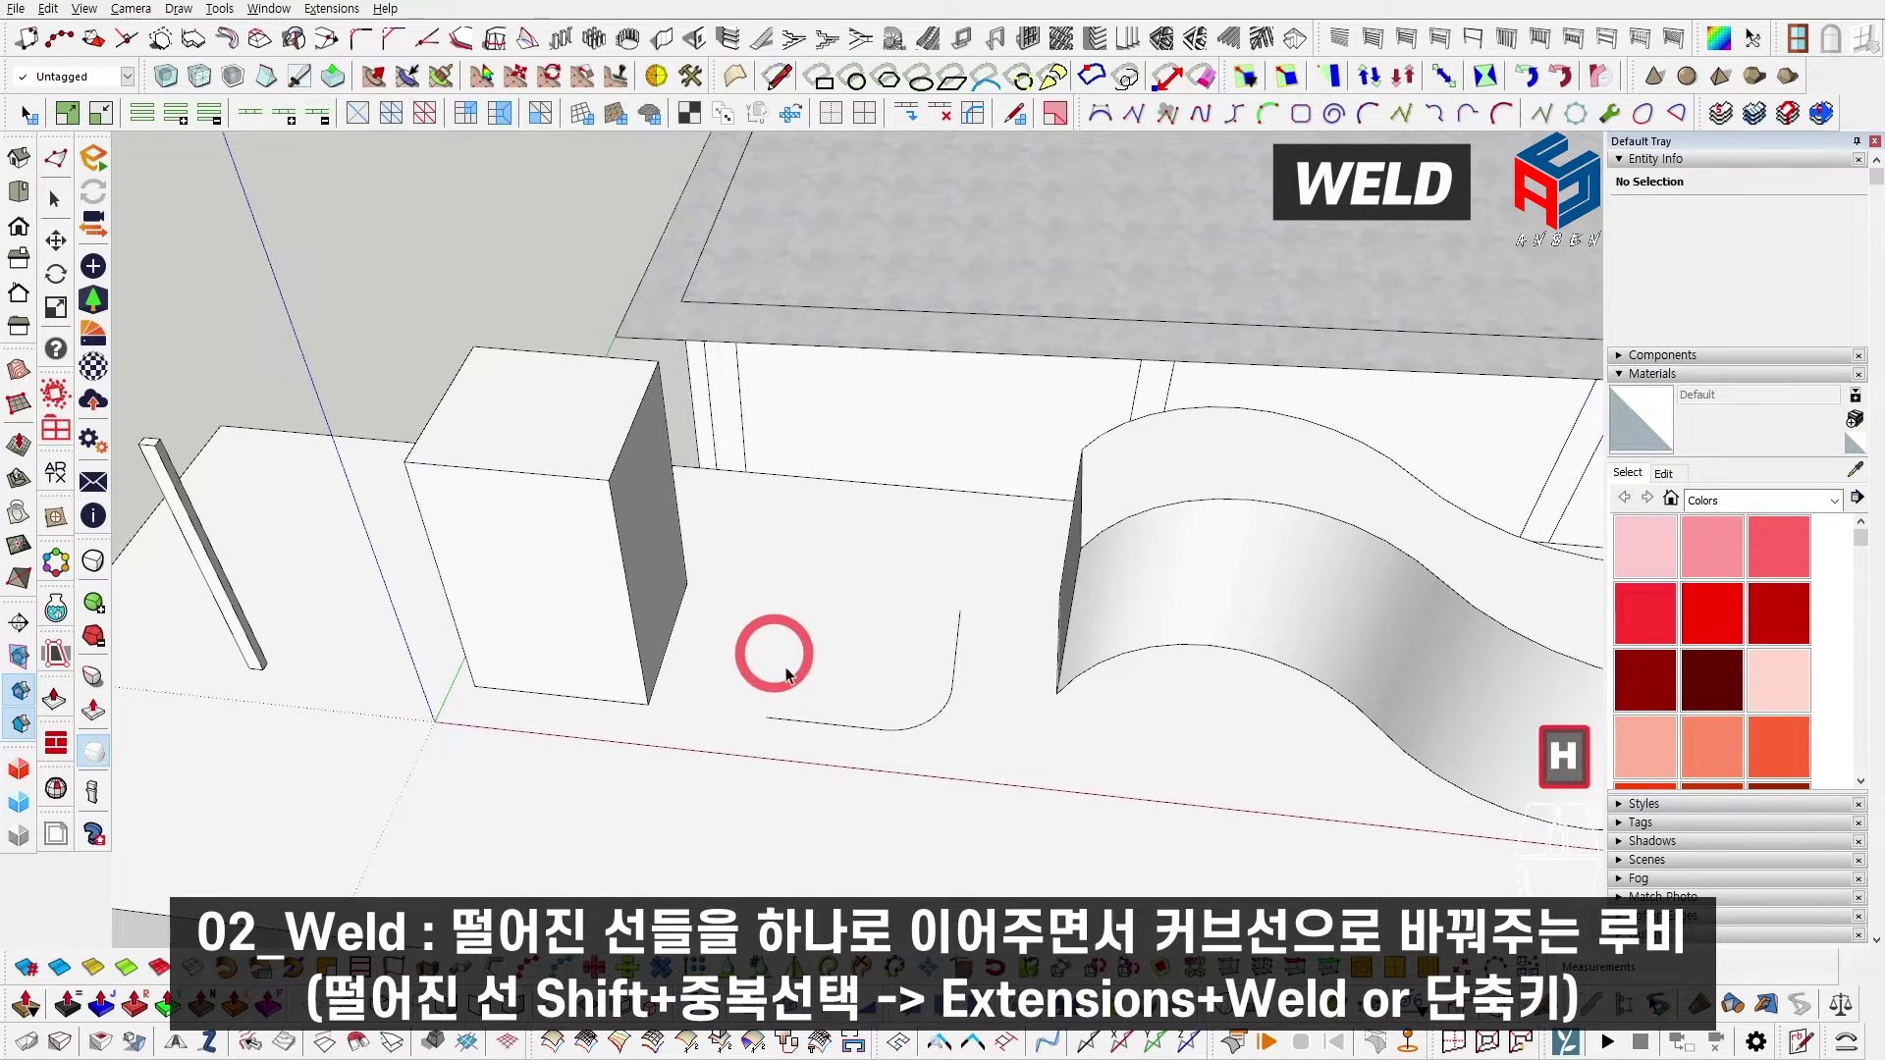
{"action": "left_click", "coordinate": [923, 731]}
{"action": "left_click", "coordinate": [960, 666]}
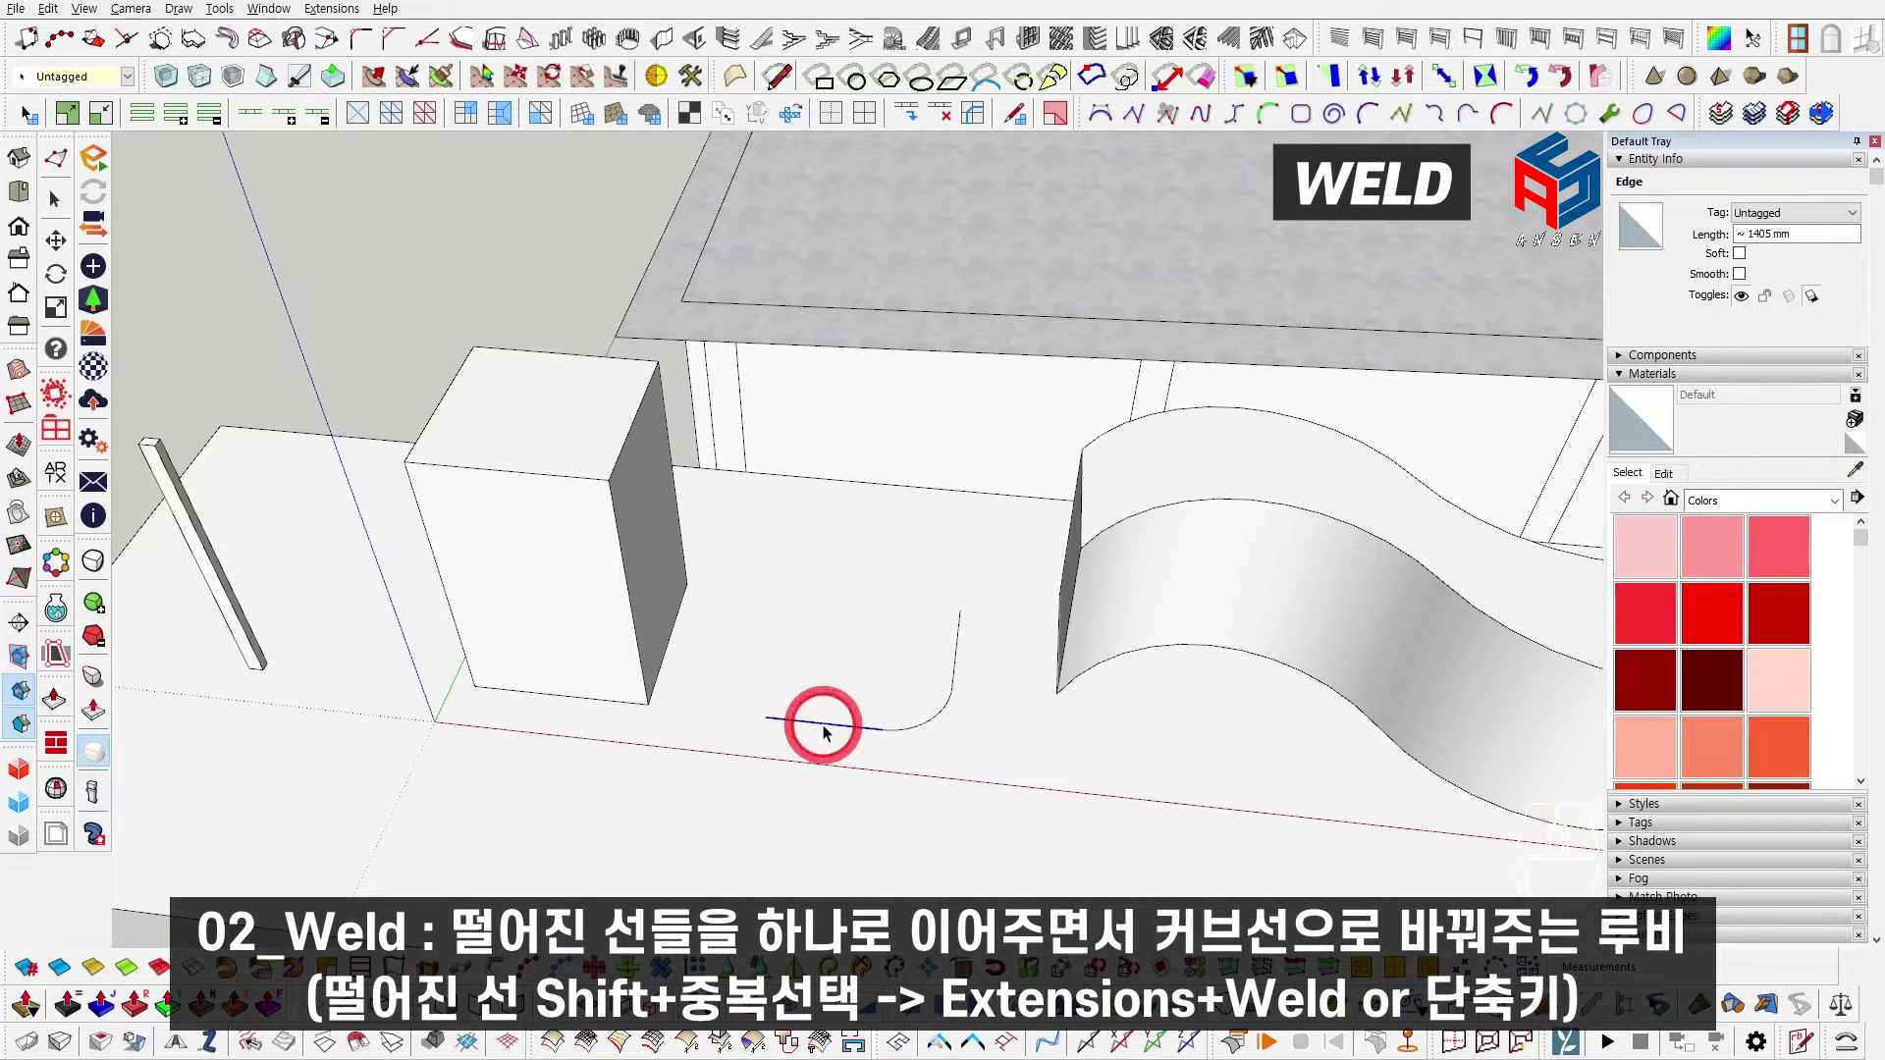
Step: Try PathCopy with the bar on the front straight segment of the rounded line, and undo the copies
{"action": "left_click", "coordinate": [673, 404]}
{"action": "key", "text": "F5"}
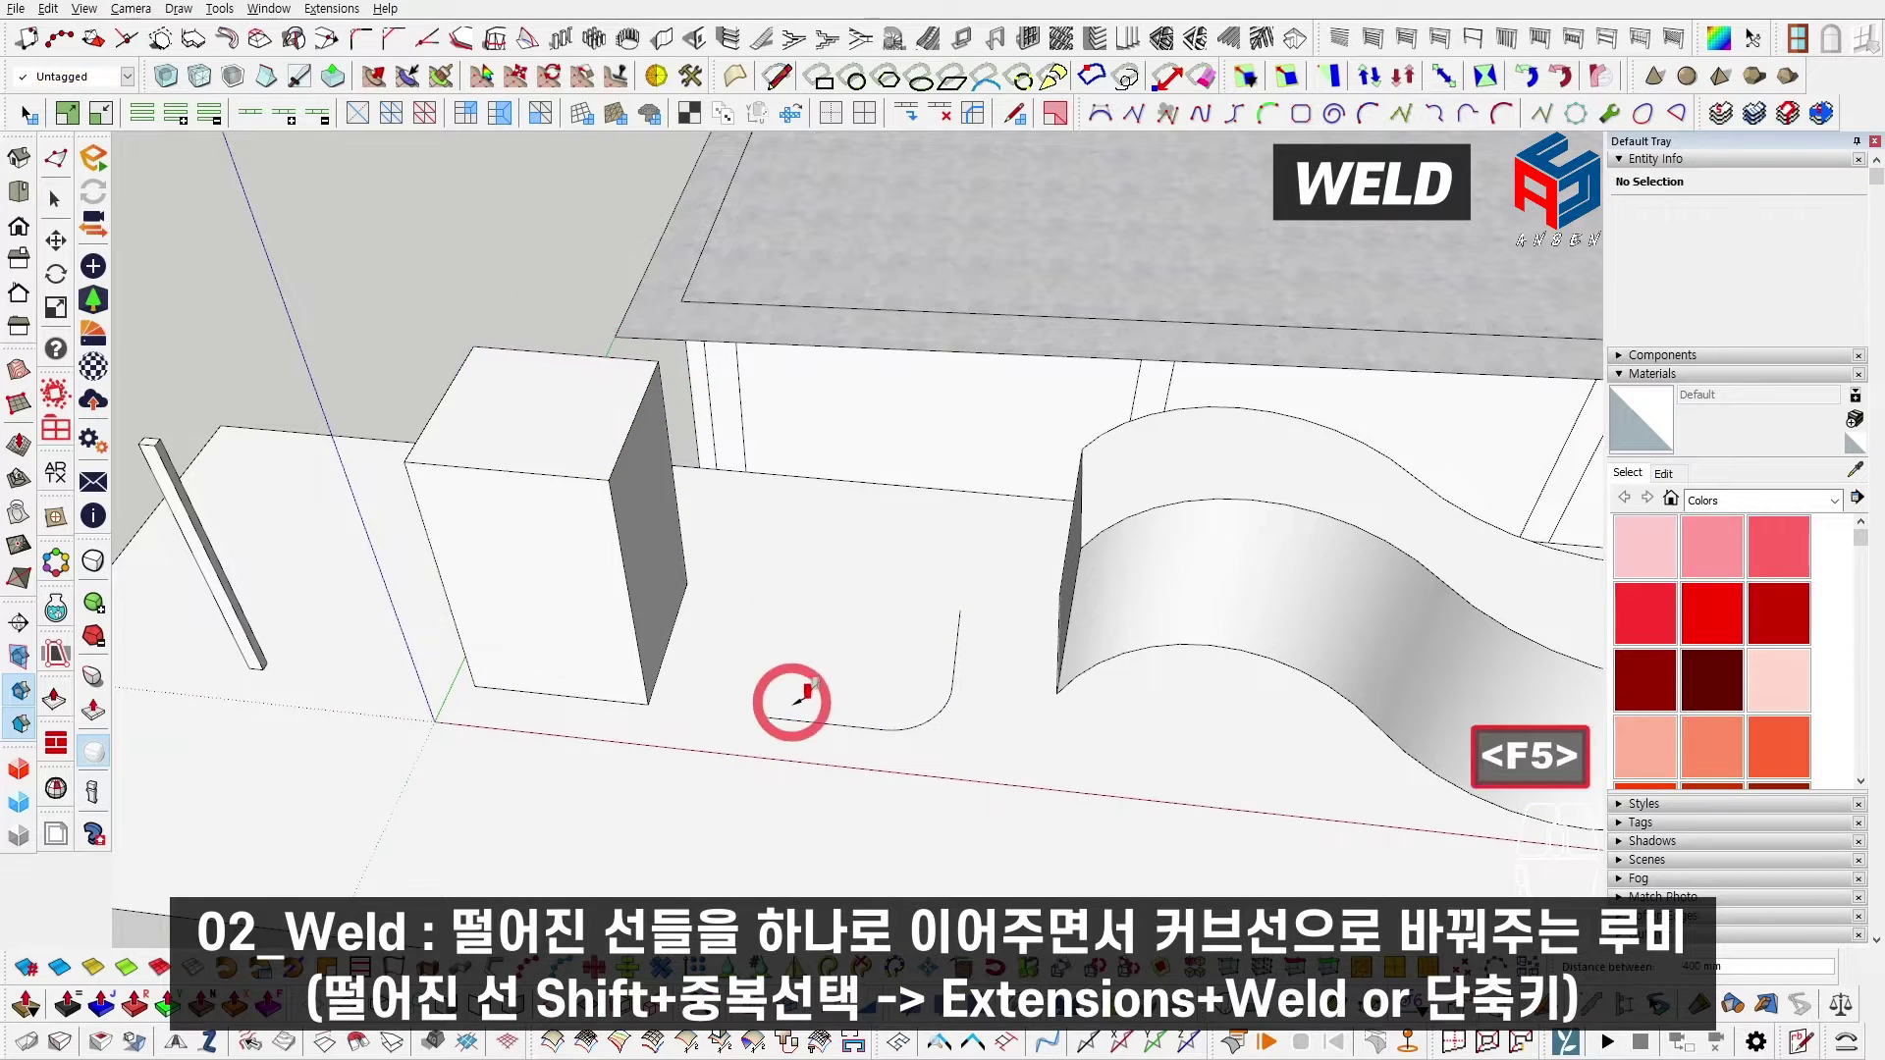
{"action": "left_click", "coordinate": [796, 720]}
{"action": "left_click", "coordinate": [198, 524]}
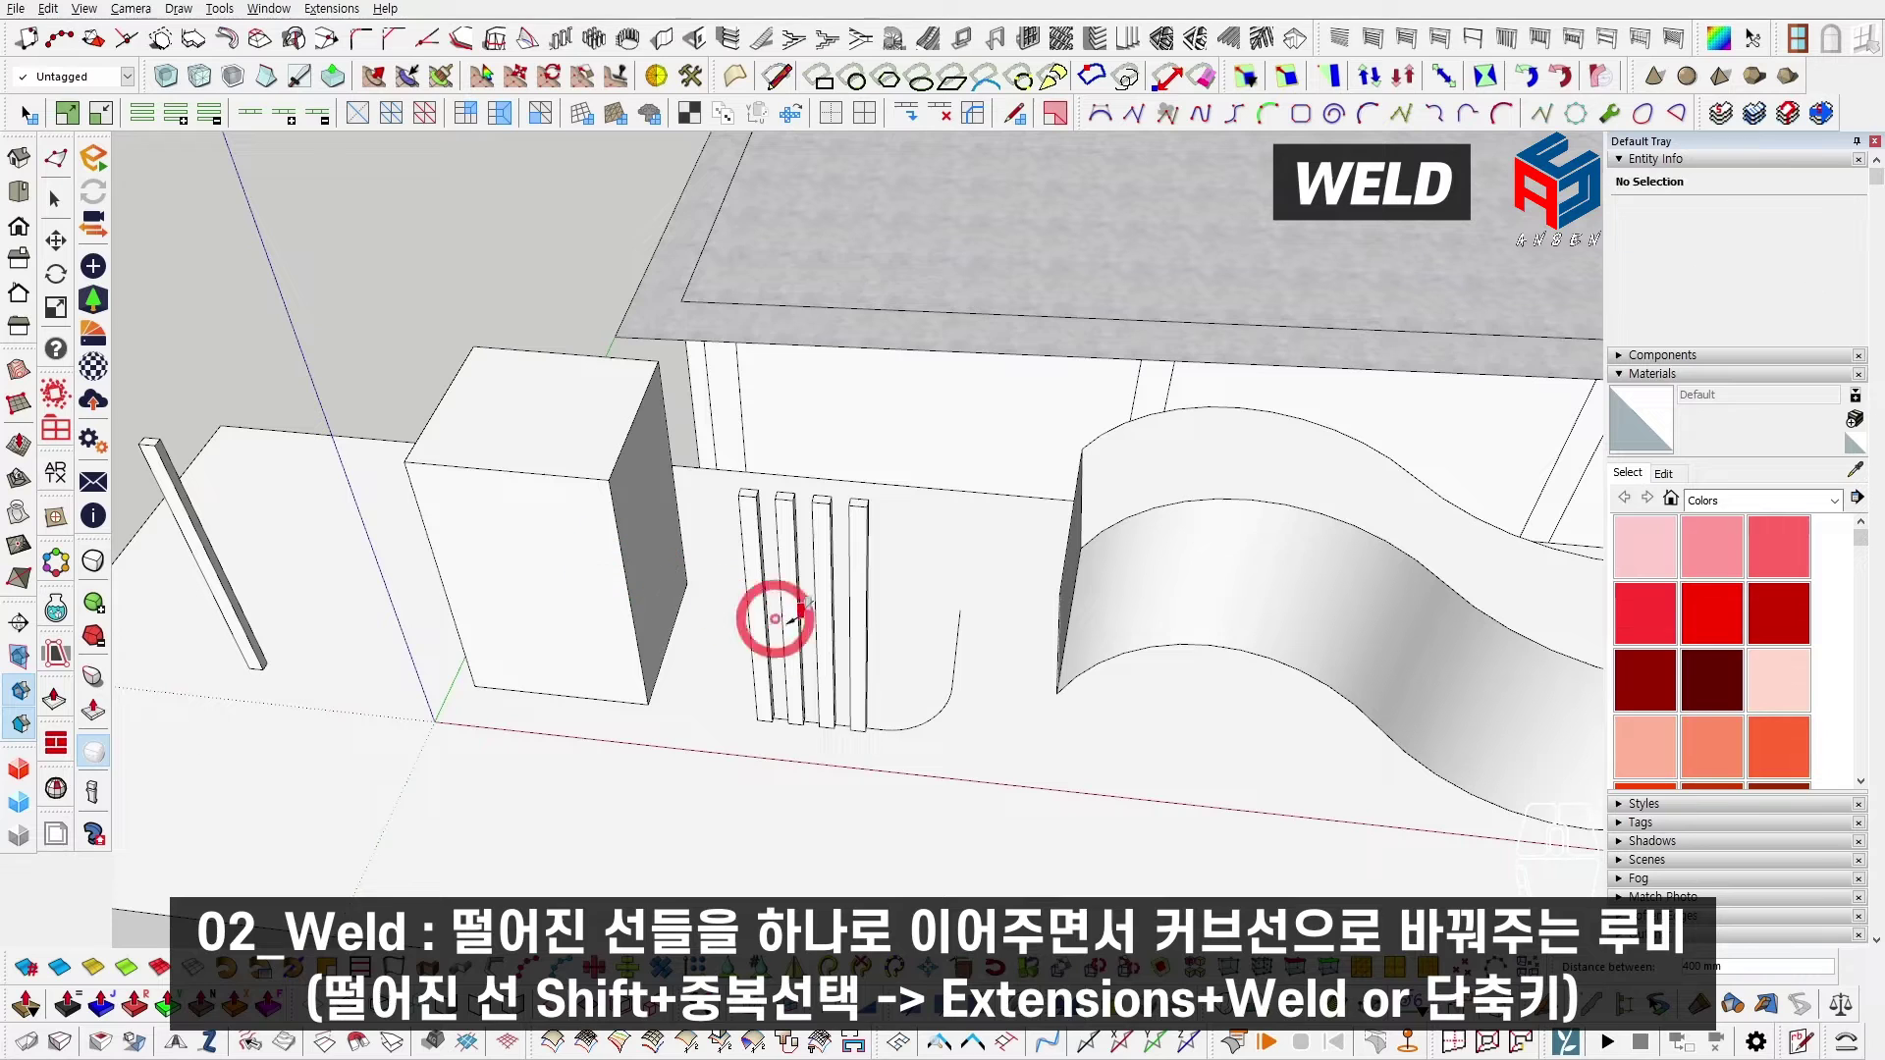
{"action": "key", "text": "ctrl+z"}
{"action": "key", "text": "space"}
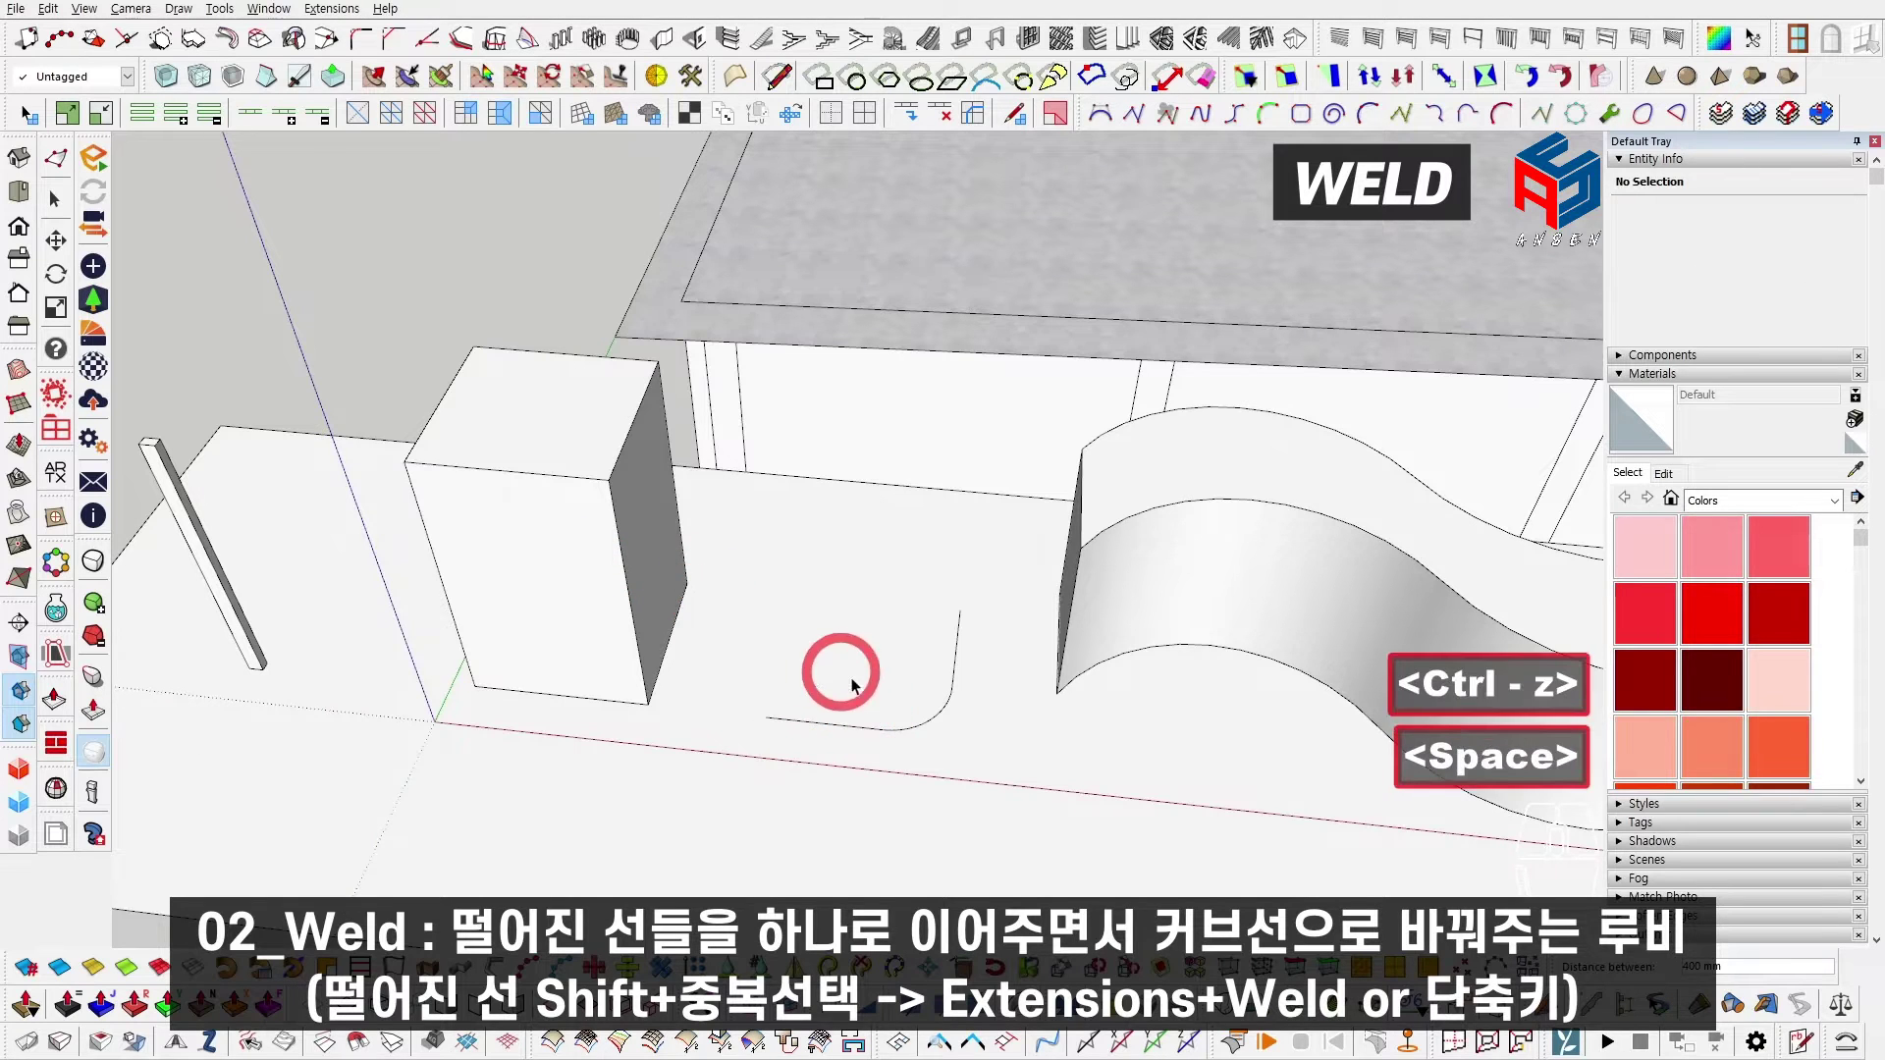
Step: Select both straight segments and the corner arc of the rounded line together
{"action": "scroll", "coordinate": [842, 672], "scroll_direction": "up", "scroll_amount": 4}
{"action": "key", "text": "shift"}
{"action": "key", "text": "shift"}
{"action": "left_click", "coordinate": [866, 724], "text": "shift"}
{"action": "left_click", "coordinate": [859, 726], "text": "shift"}
{"action": "left_click", "coordinate": [855, 722]}
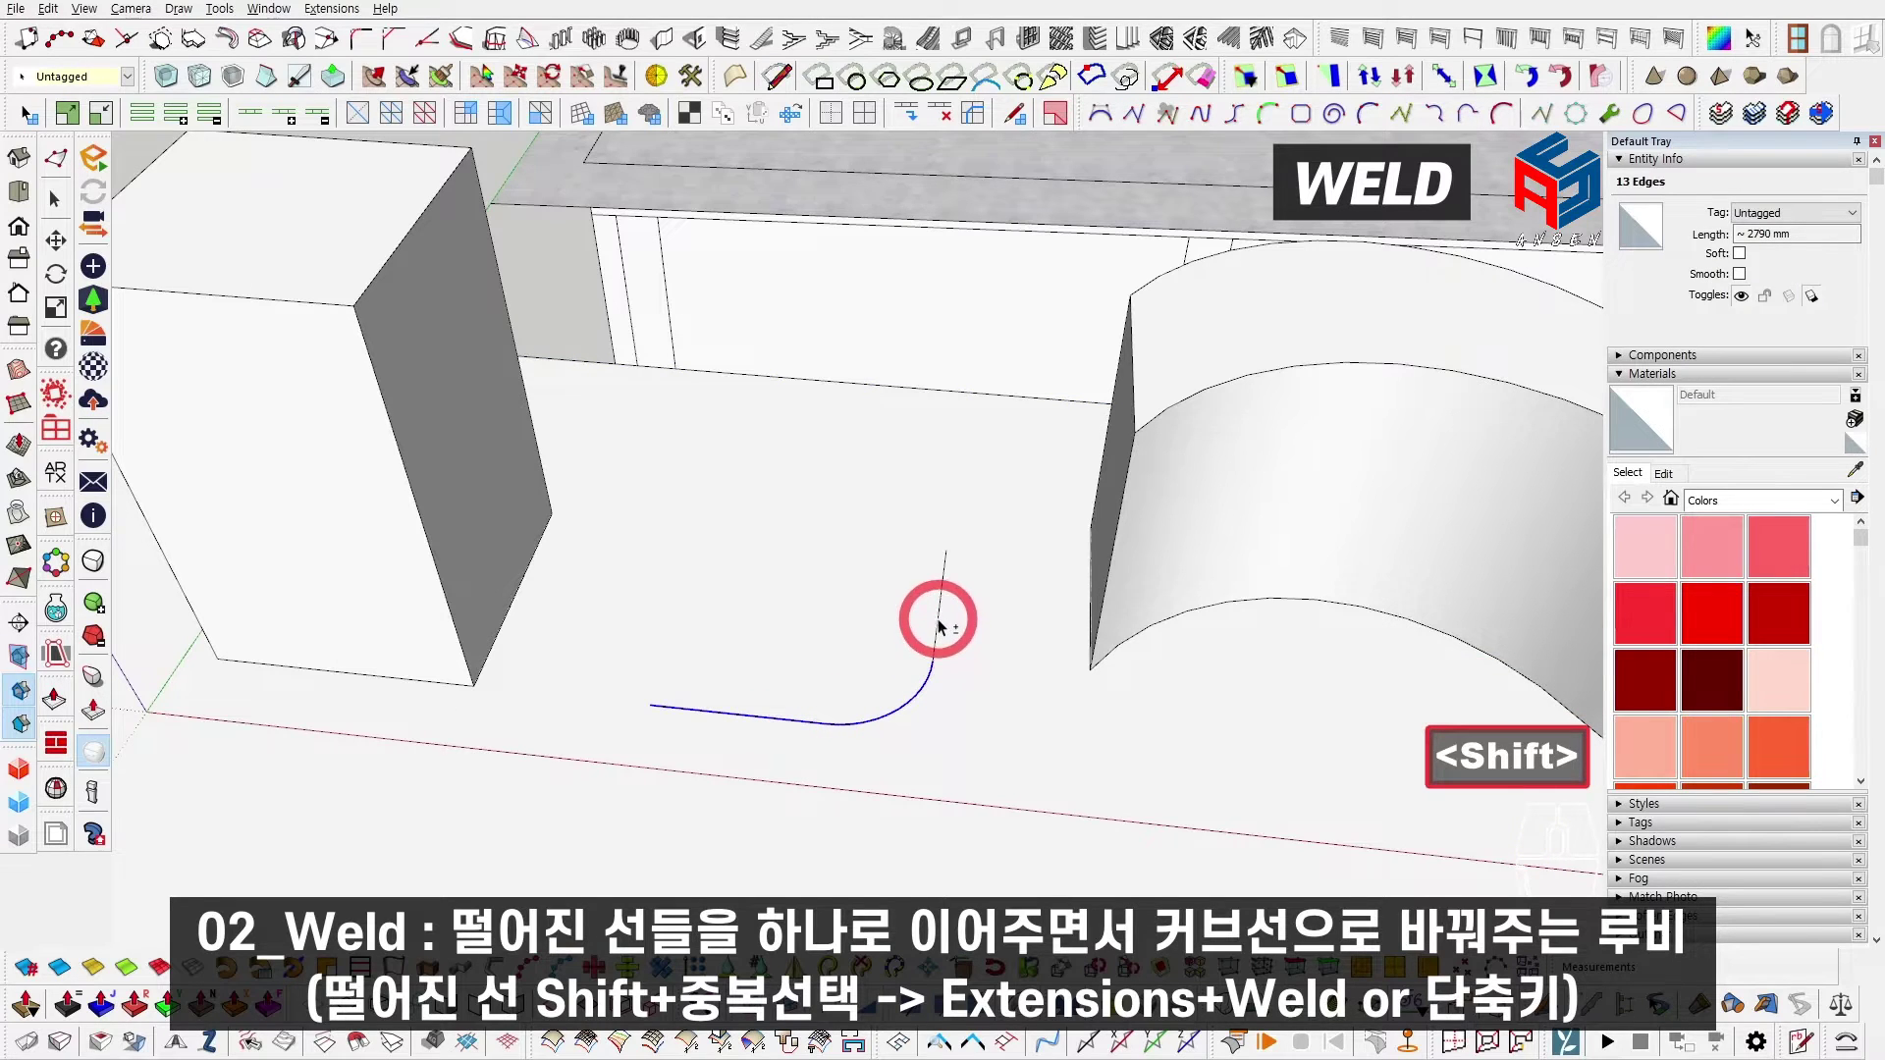
Step: Check the Weld shortcut among the extension commands and weld the selected edges into one curve
{"action": "left_click", "coordinate": [332, 8]}
{"action": "left_click", "coordinate": [385, 8]}
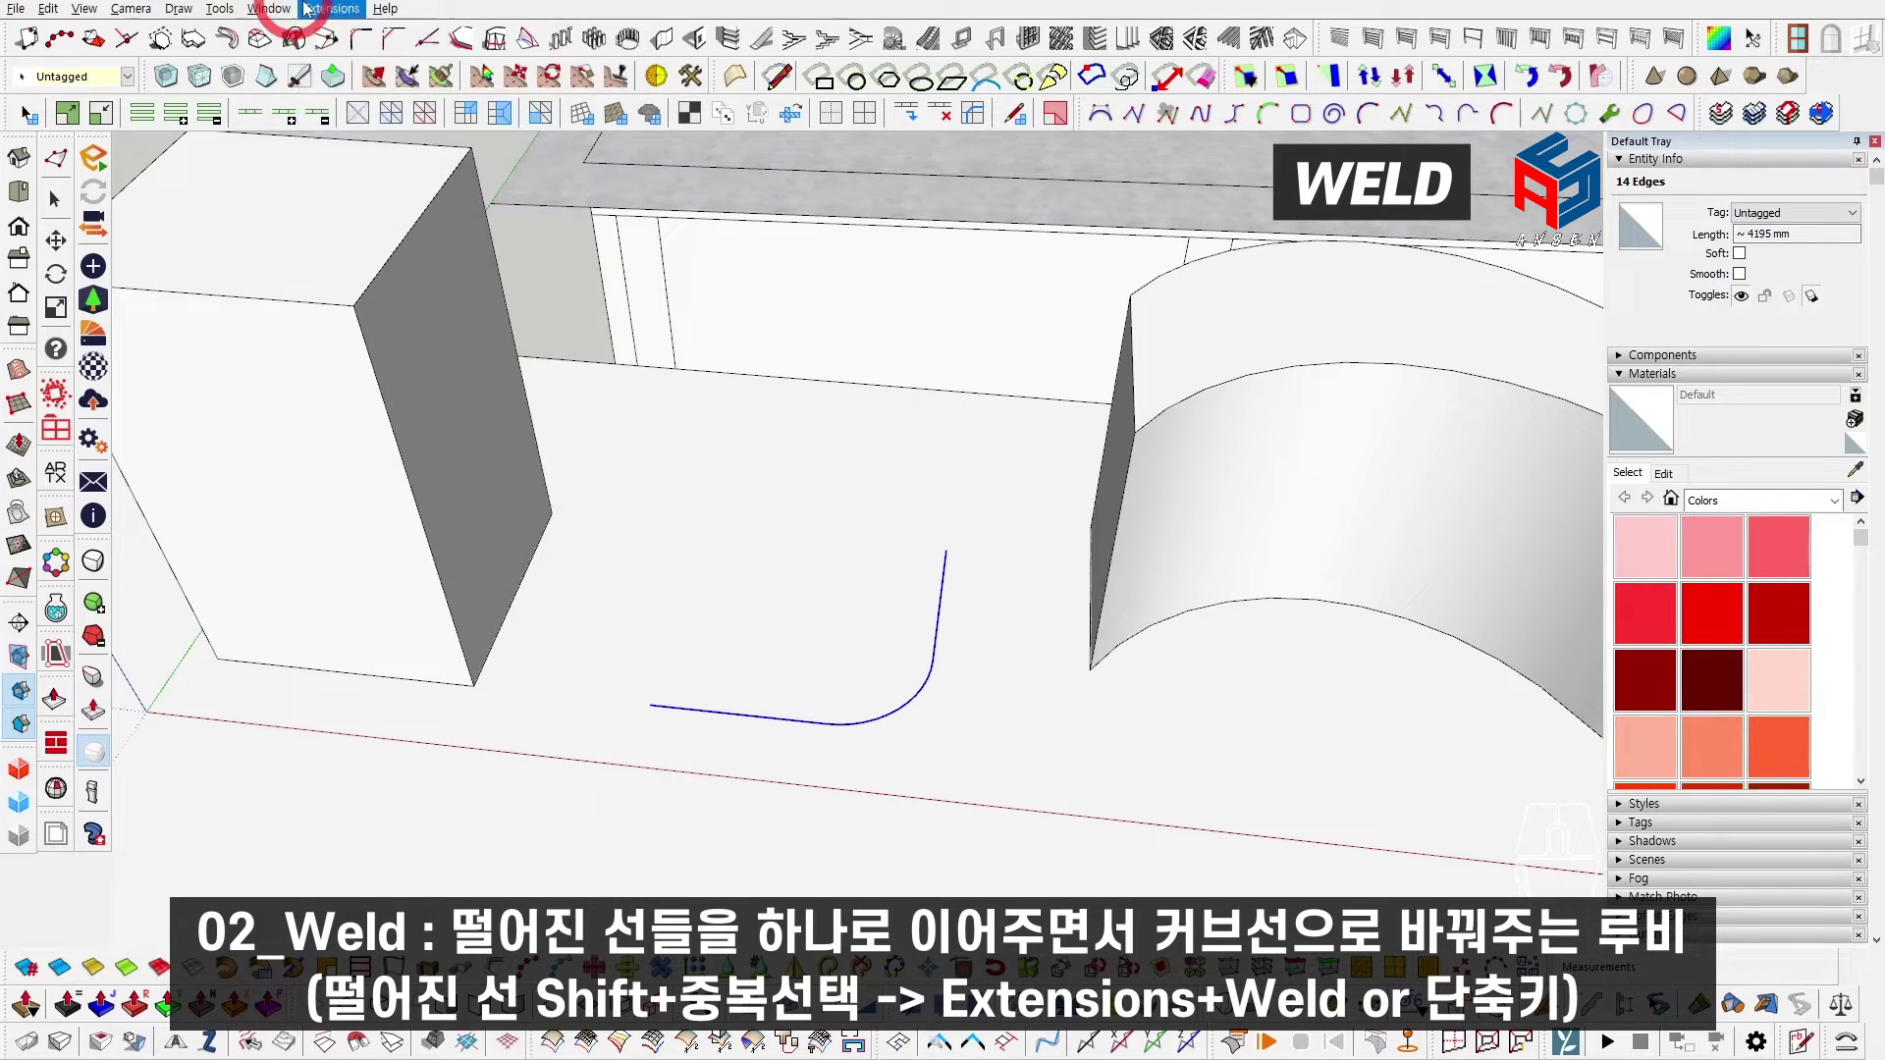
{"action": "left_click", "coordinate": [332, 8]}
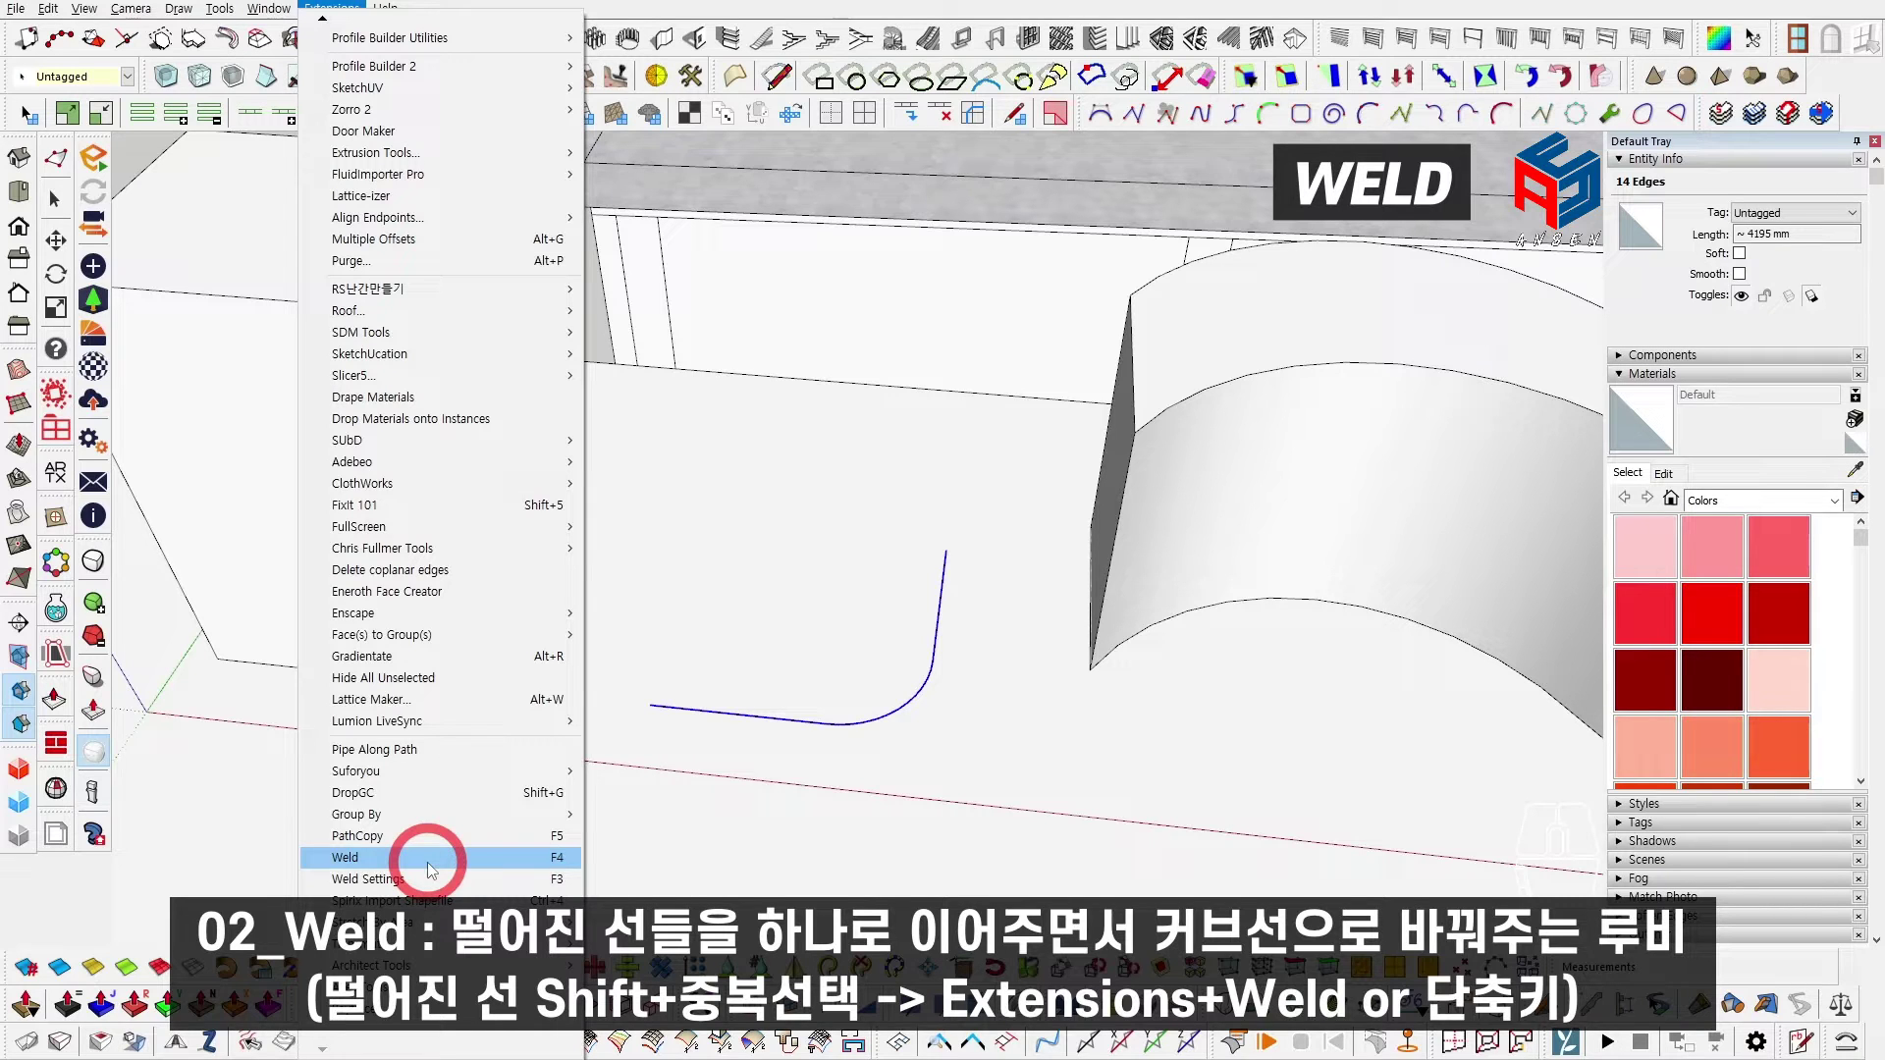
{"action": "left_click", "coordinate": [721, 8]}
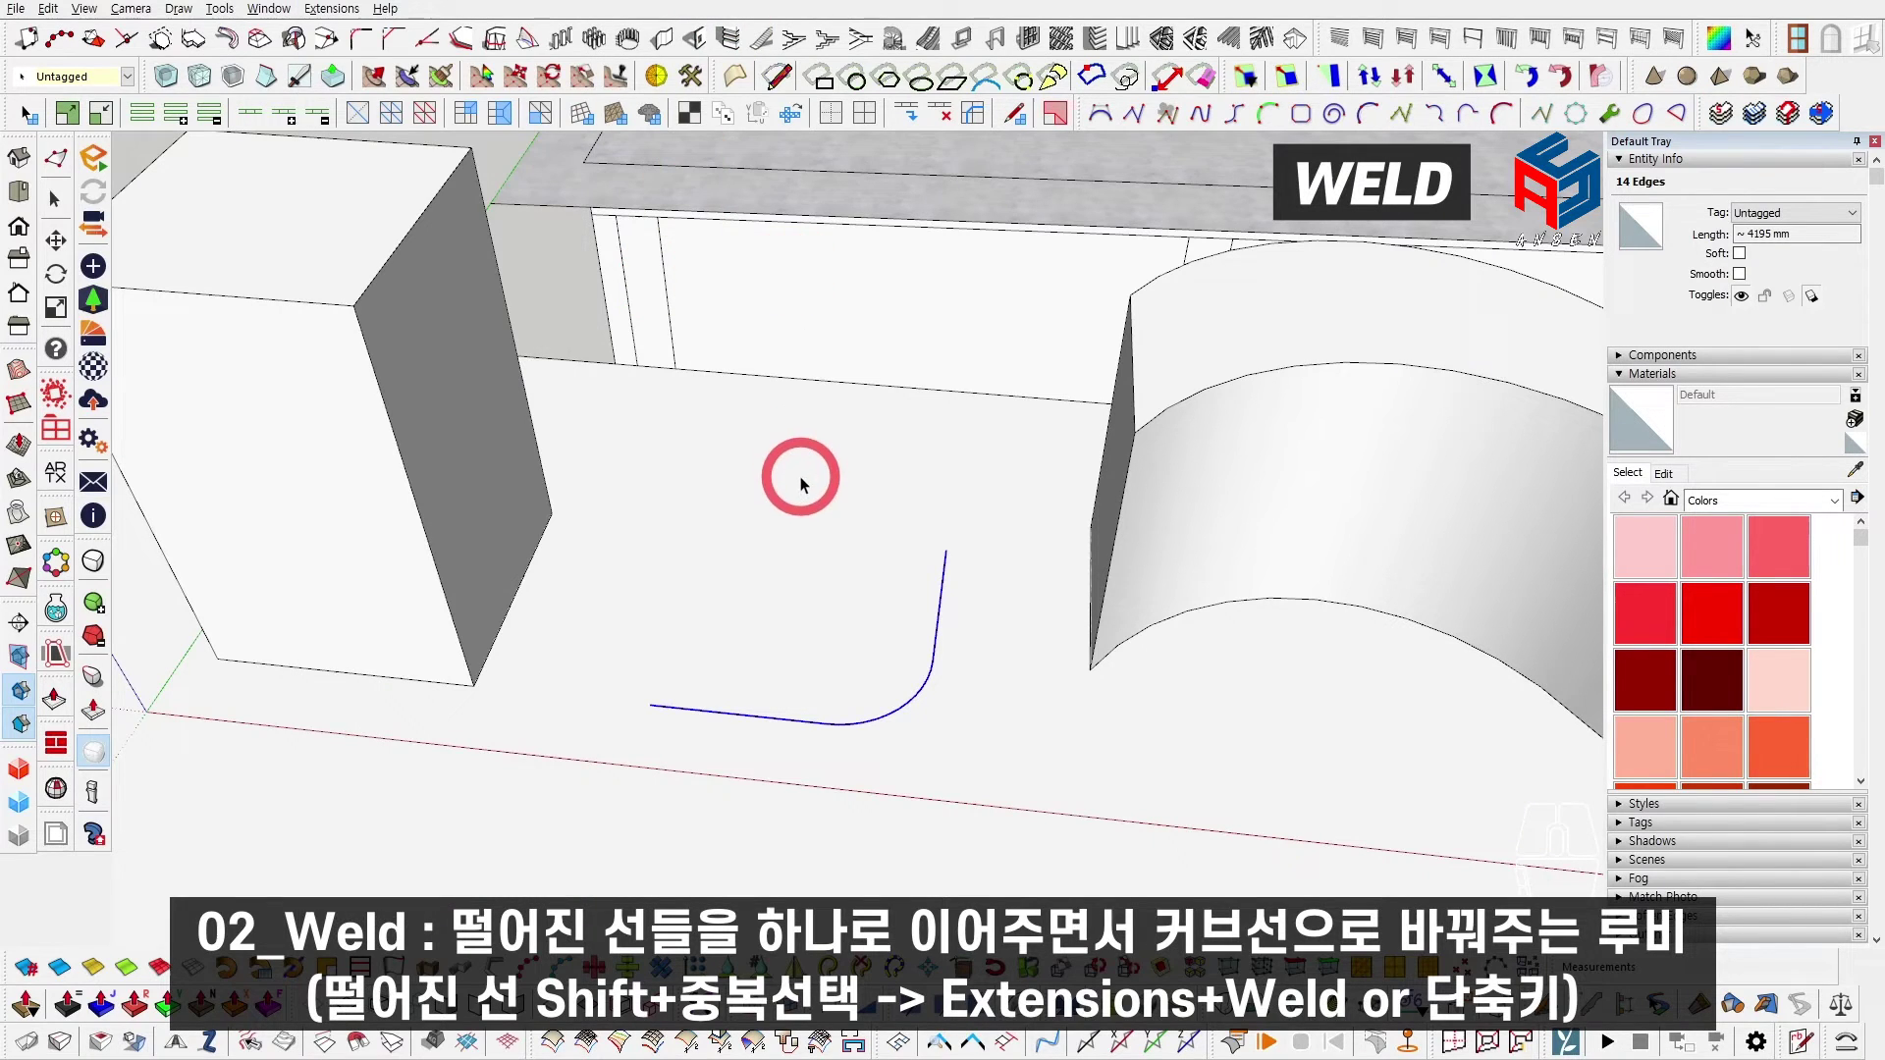
{"action": "left_click", "coordinate": [890, 596]}
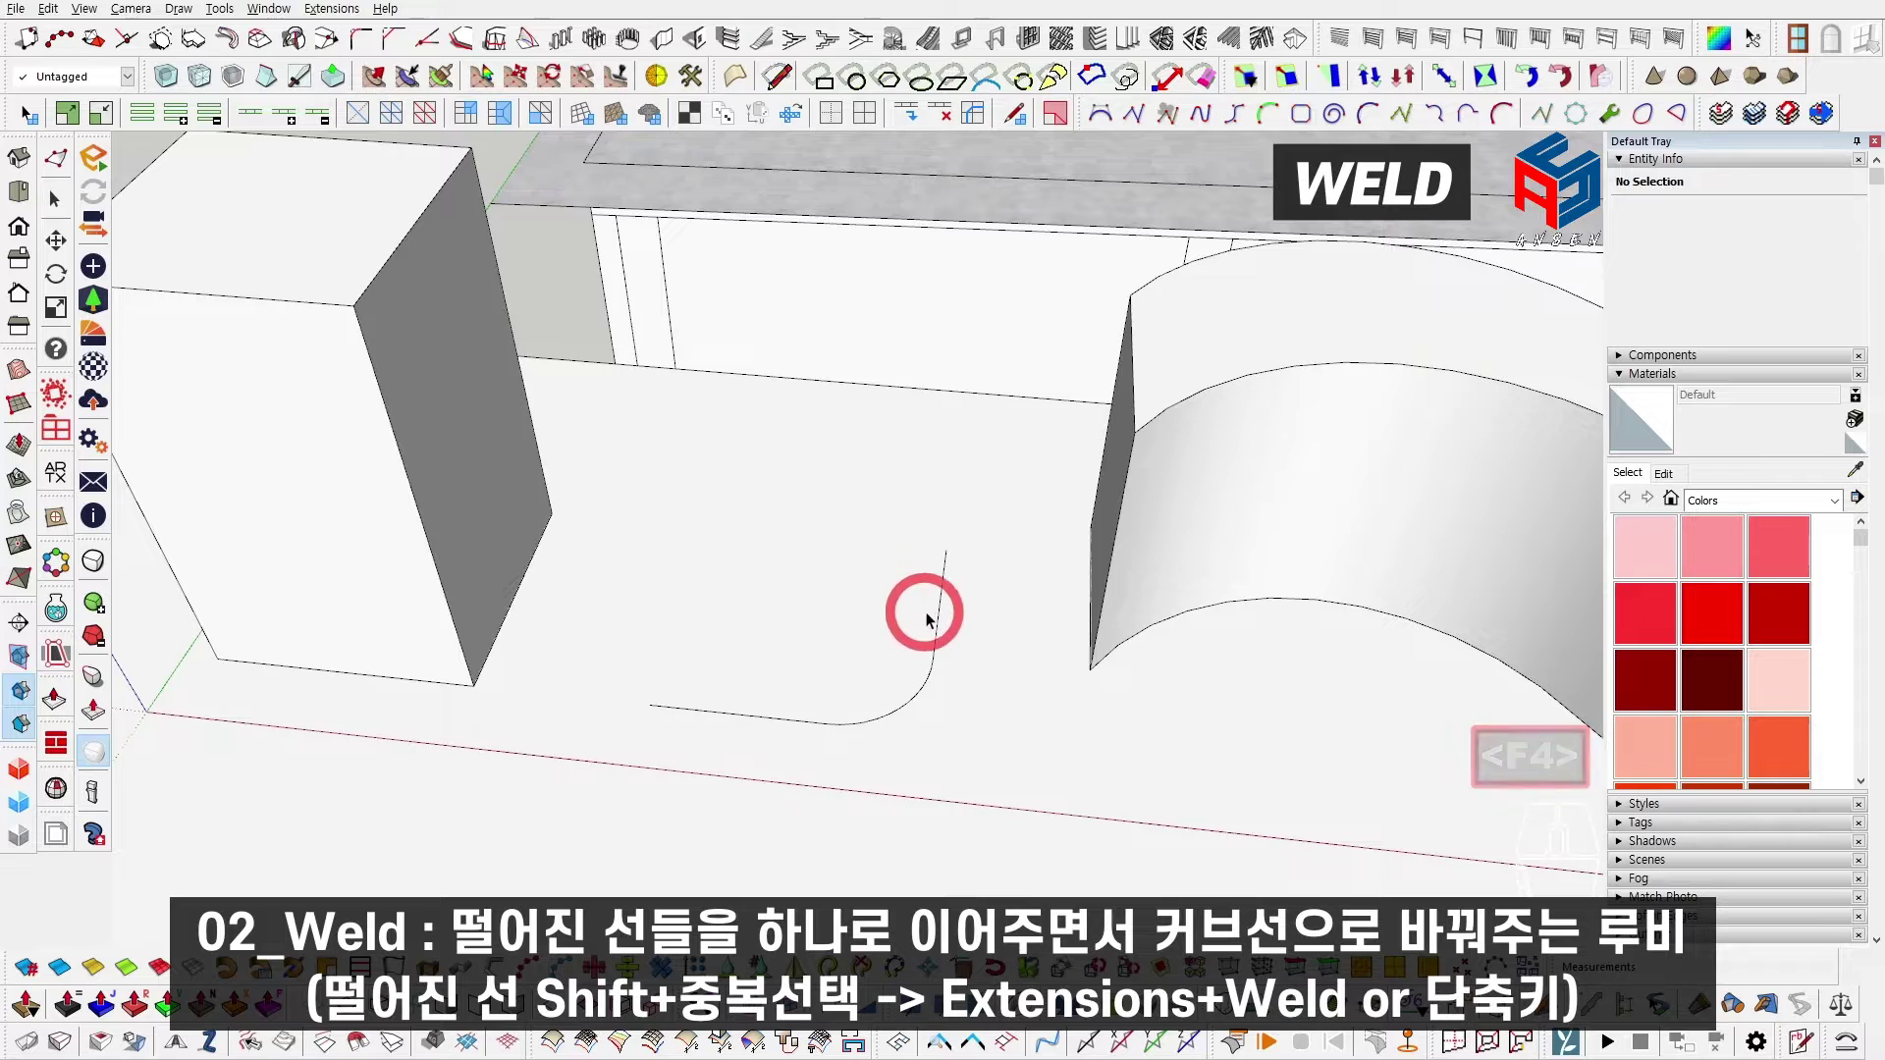
Step: Select the welded curve to examine its entity info, and collapse the Materials section
{"action": "left_click", "coordinate": [850, 725]}
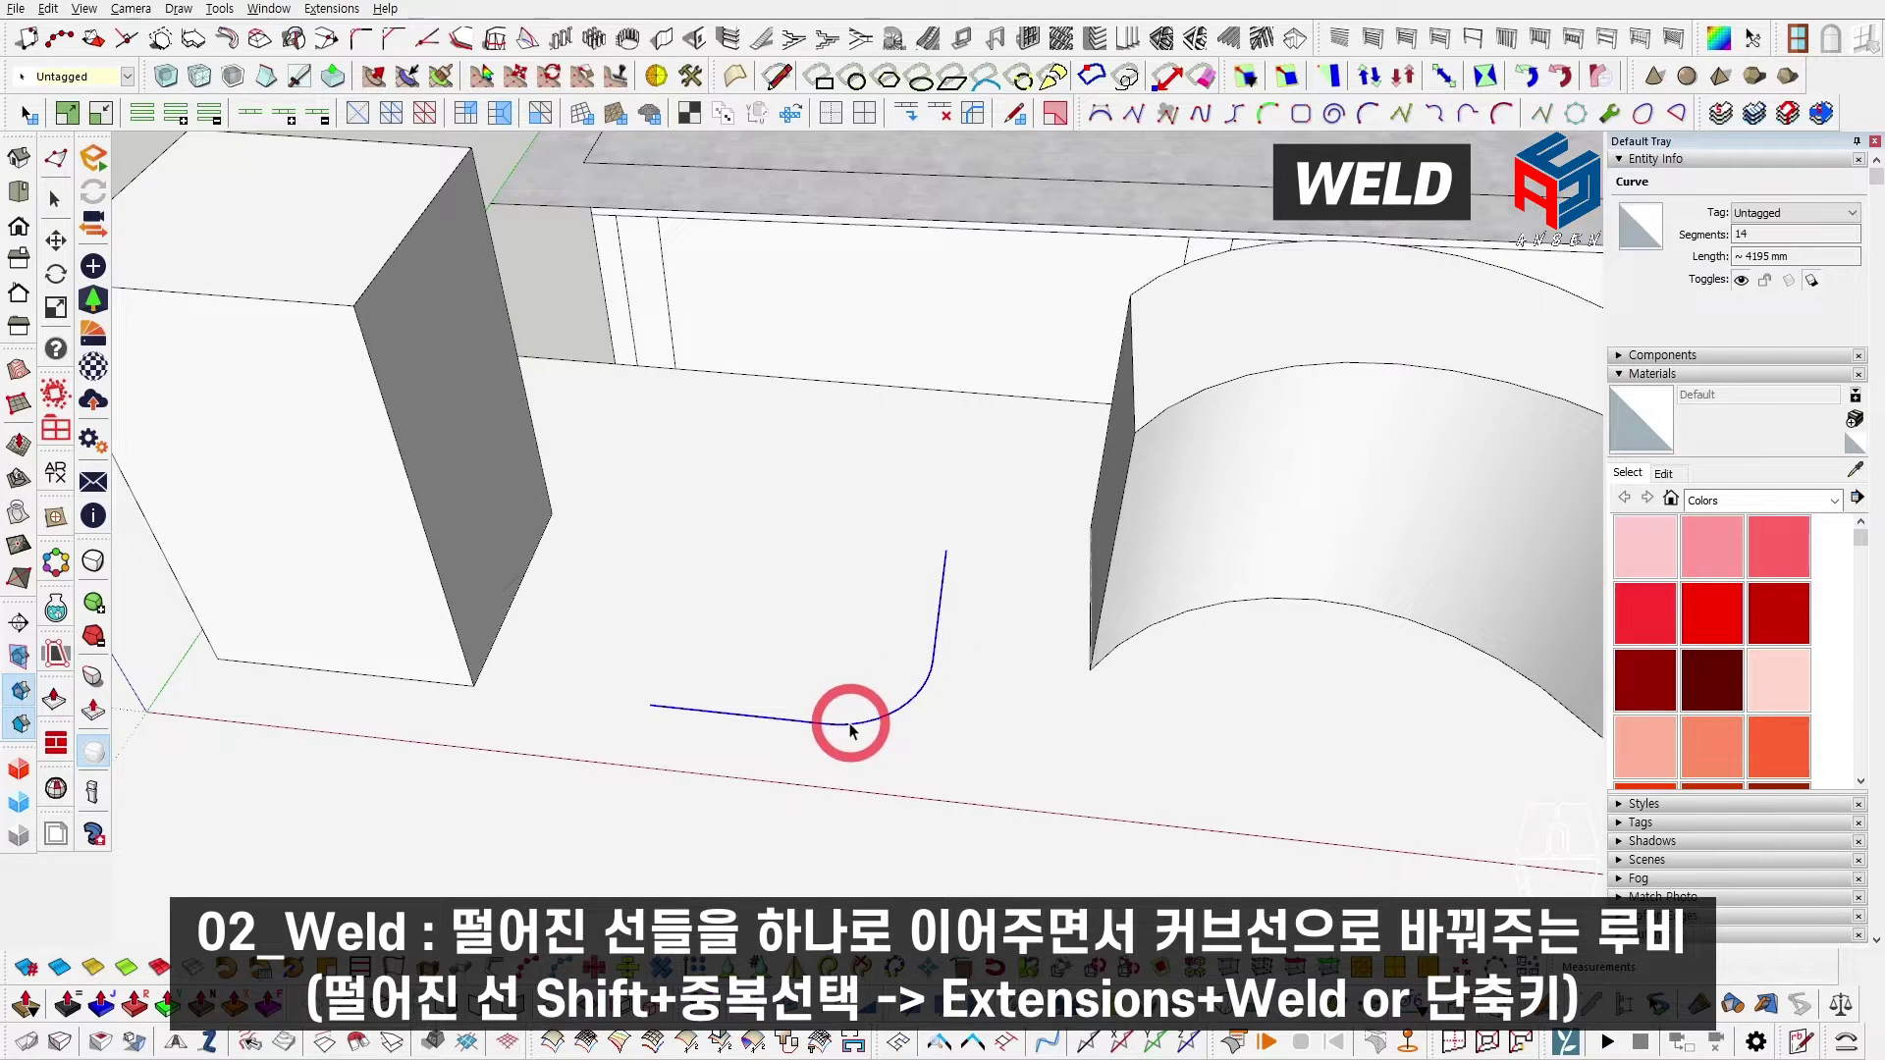
{"action": "left_click", "coordinate": [1659, 375]}
{"action": "left_click", "coordinate": [1627, 190]}
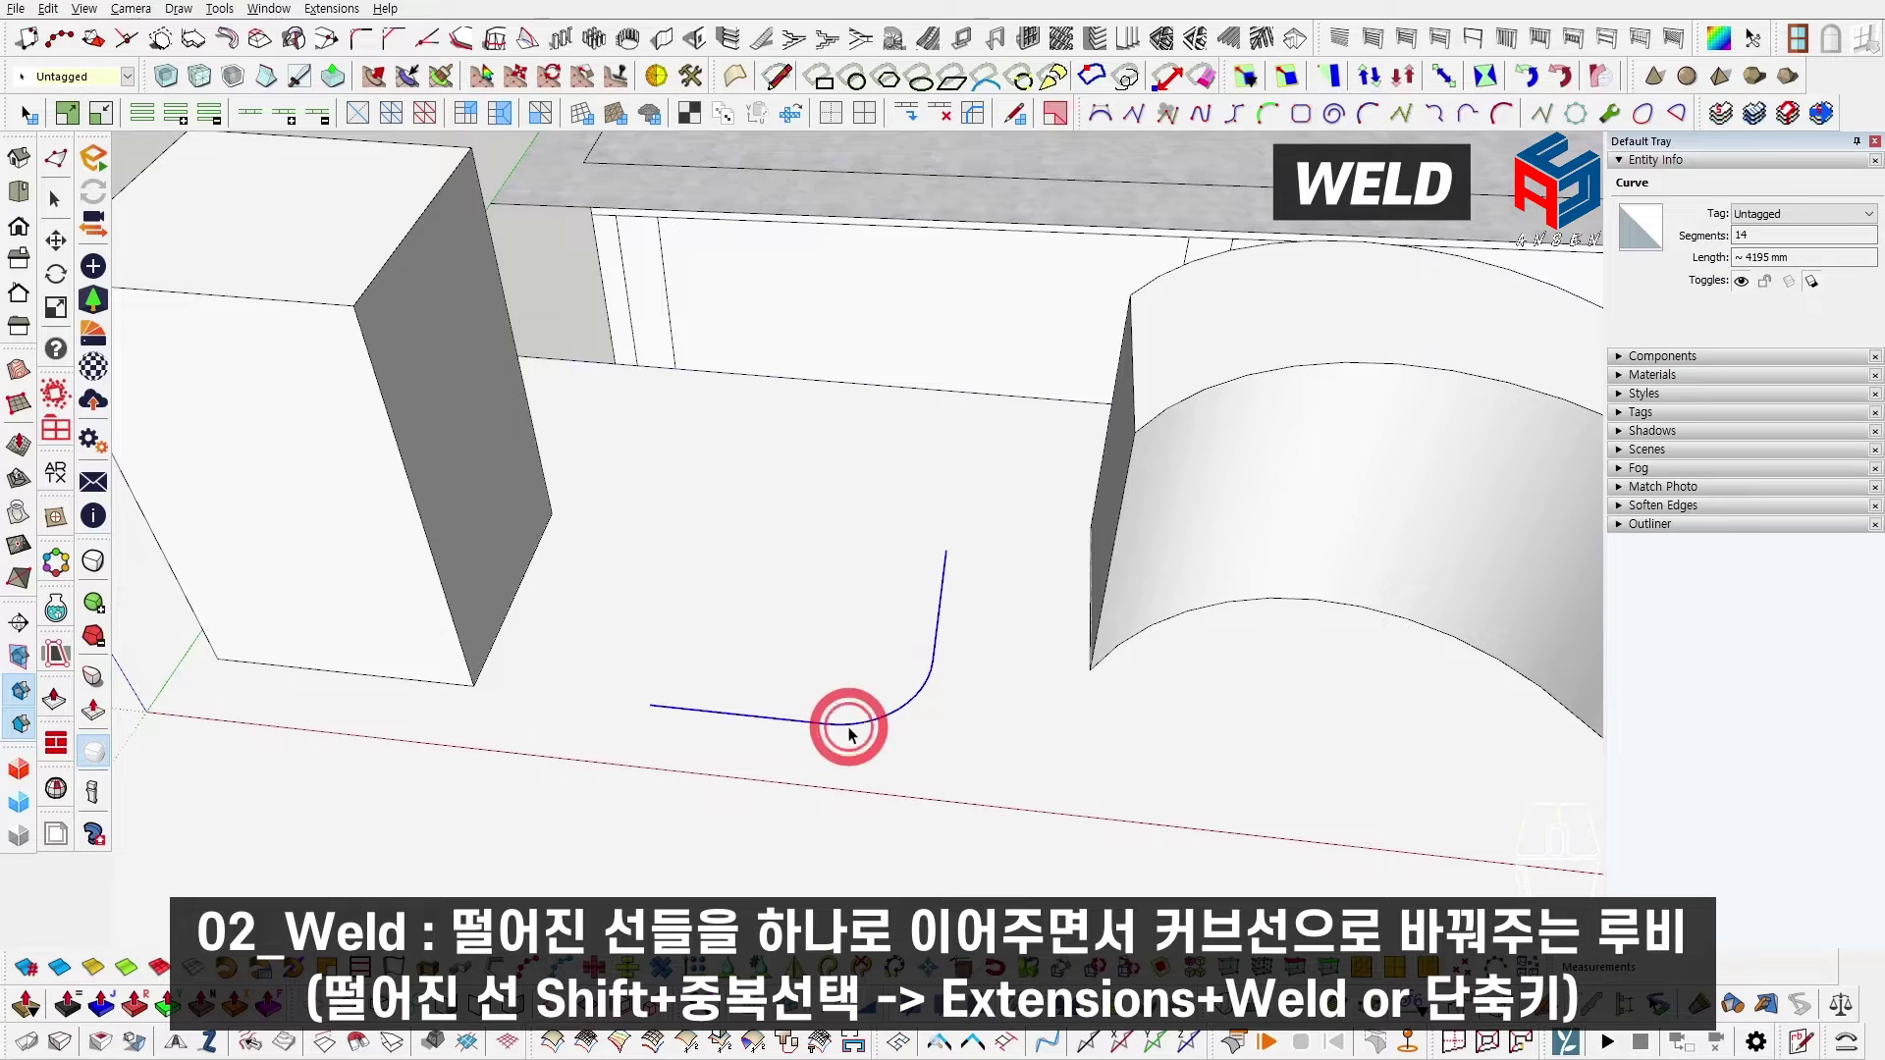
Step: Copy the bar along the whole welded curve with PathCopy and view the copies from the corner
{"action": "scroll", "coordinate": [573, 756], "scroll_direction": "down", "scroll_amount": 5}
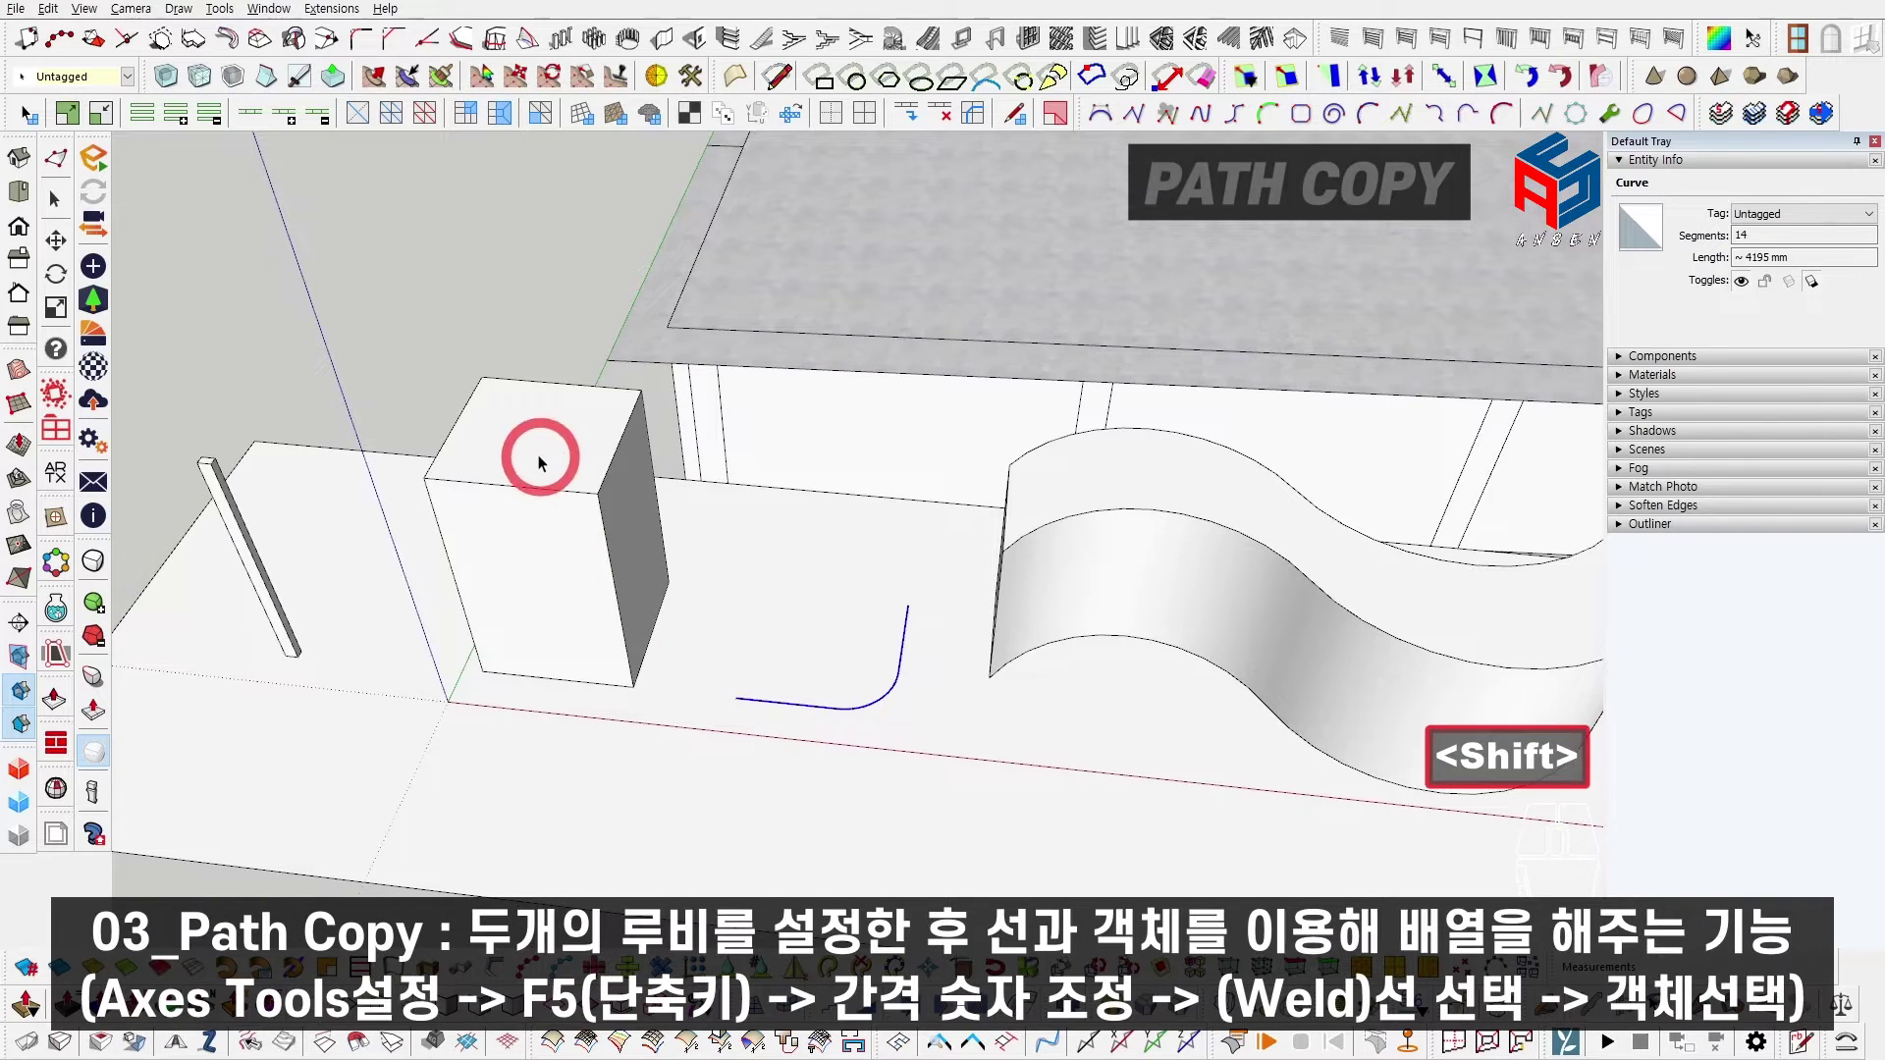
{"action": "left_click", "coordinate": [569, 340]}
{"action": "key", "text": "F5"}
{"action": "left_click", "coordinate": [800, 693]}
{"action": "left_click", "coordinate": [257, 525]}
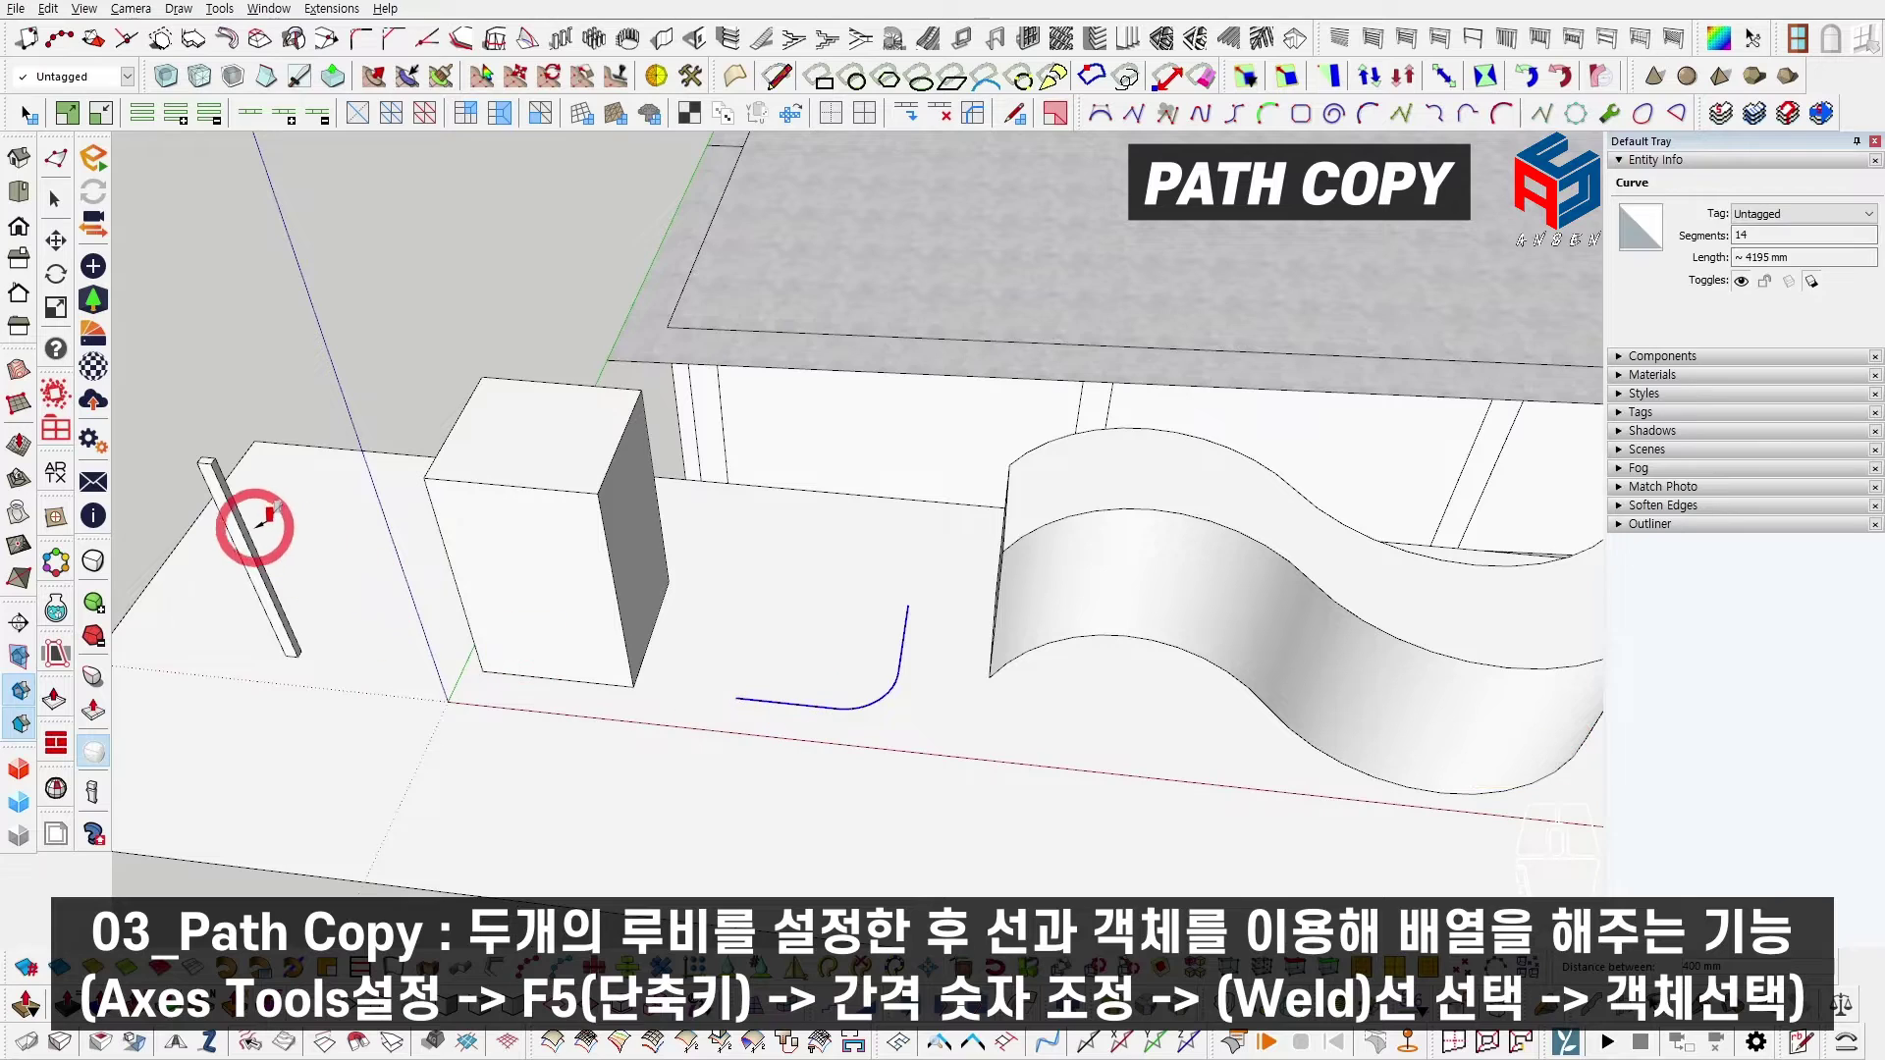
{"action": "left_click", "coordinate": [240, 521]}
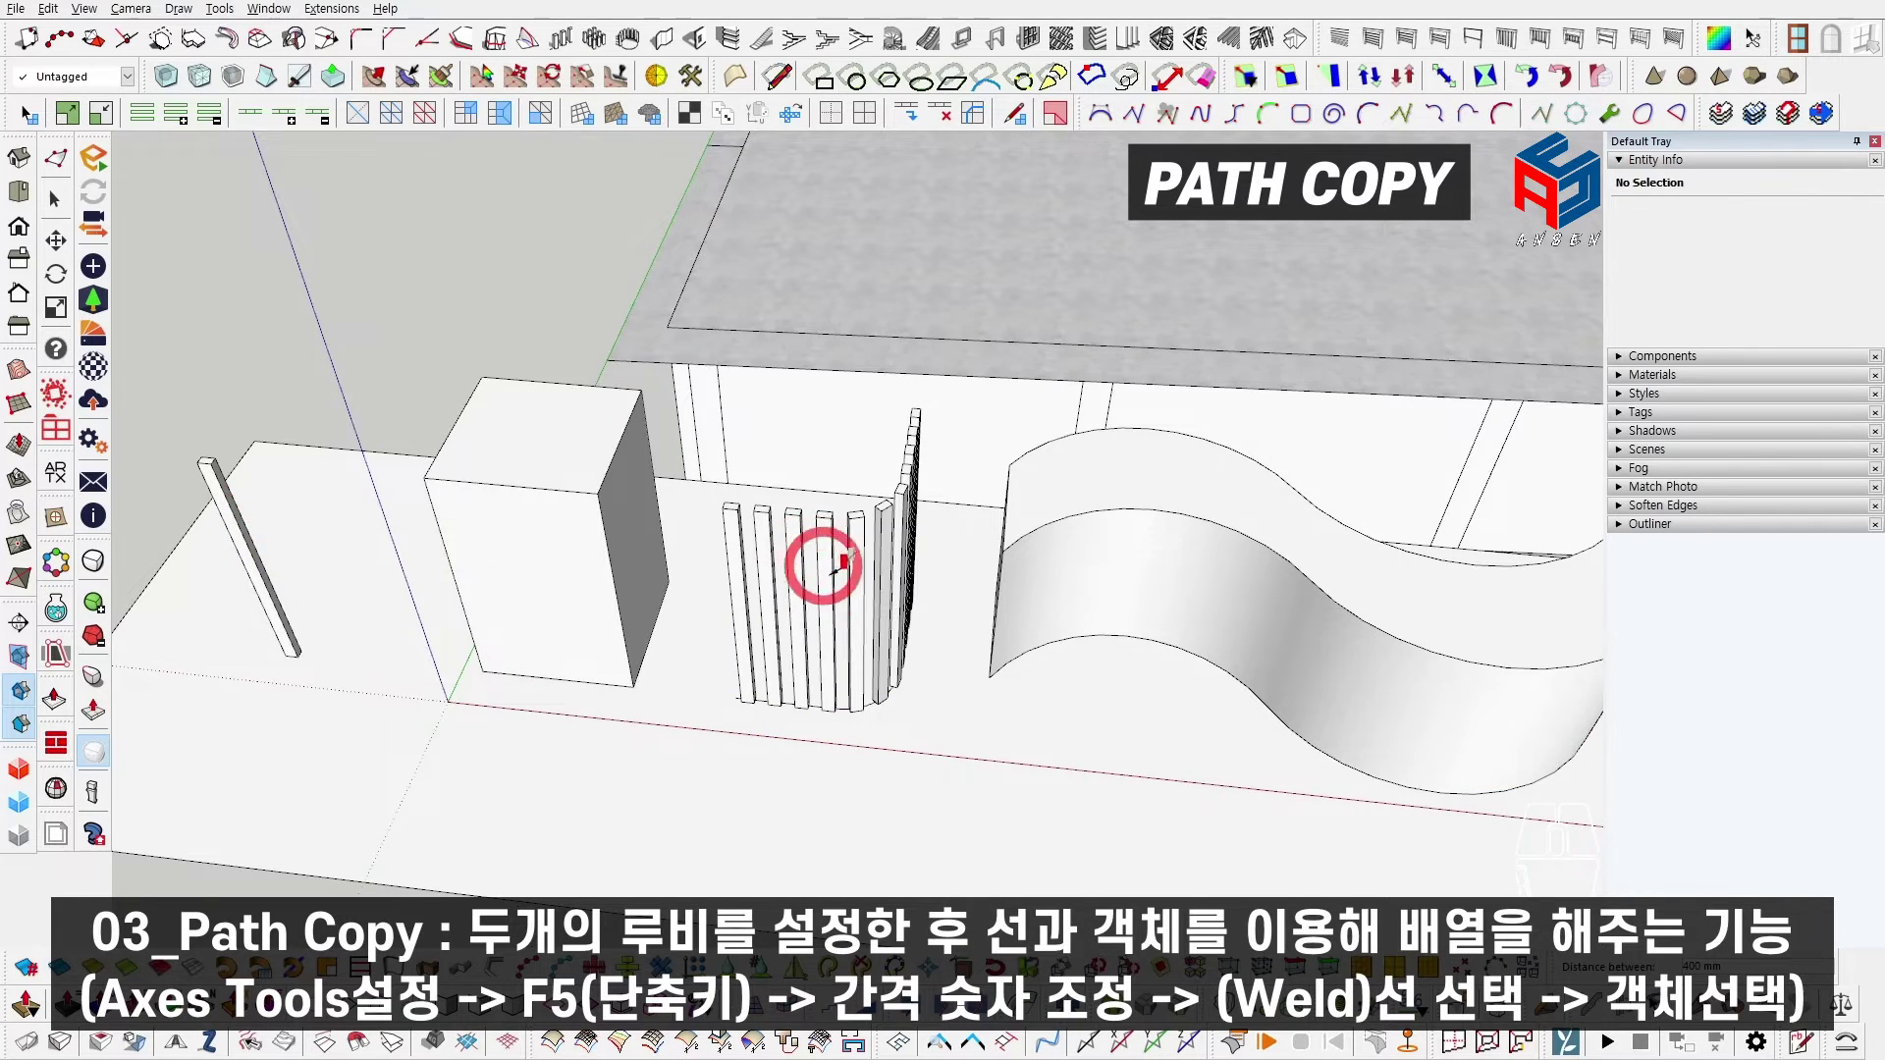
{"action": "middle_click_drag", "start_coordinate": [837, 559], "coordinate": [661, 614]}
{"action": "key", "text": "space"}
{"action": "scroll", "coordinate": [884, 628], "scroll_direction": "up", "scroll_amount": 3}
{"action": "middle_click_drag", "start_coordinate": [810, 687], "coordinate": [762, 639], "text": "shift"}
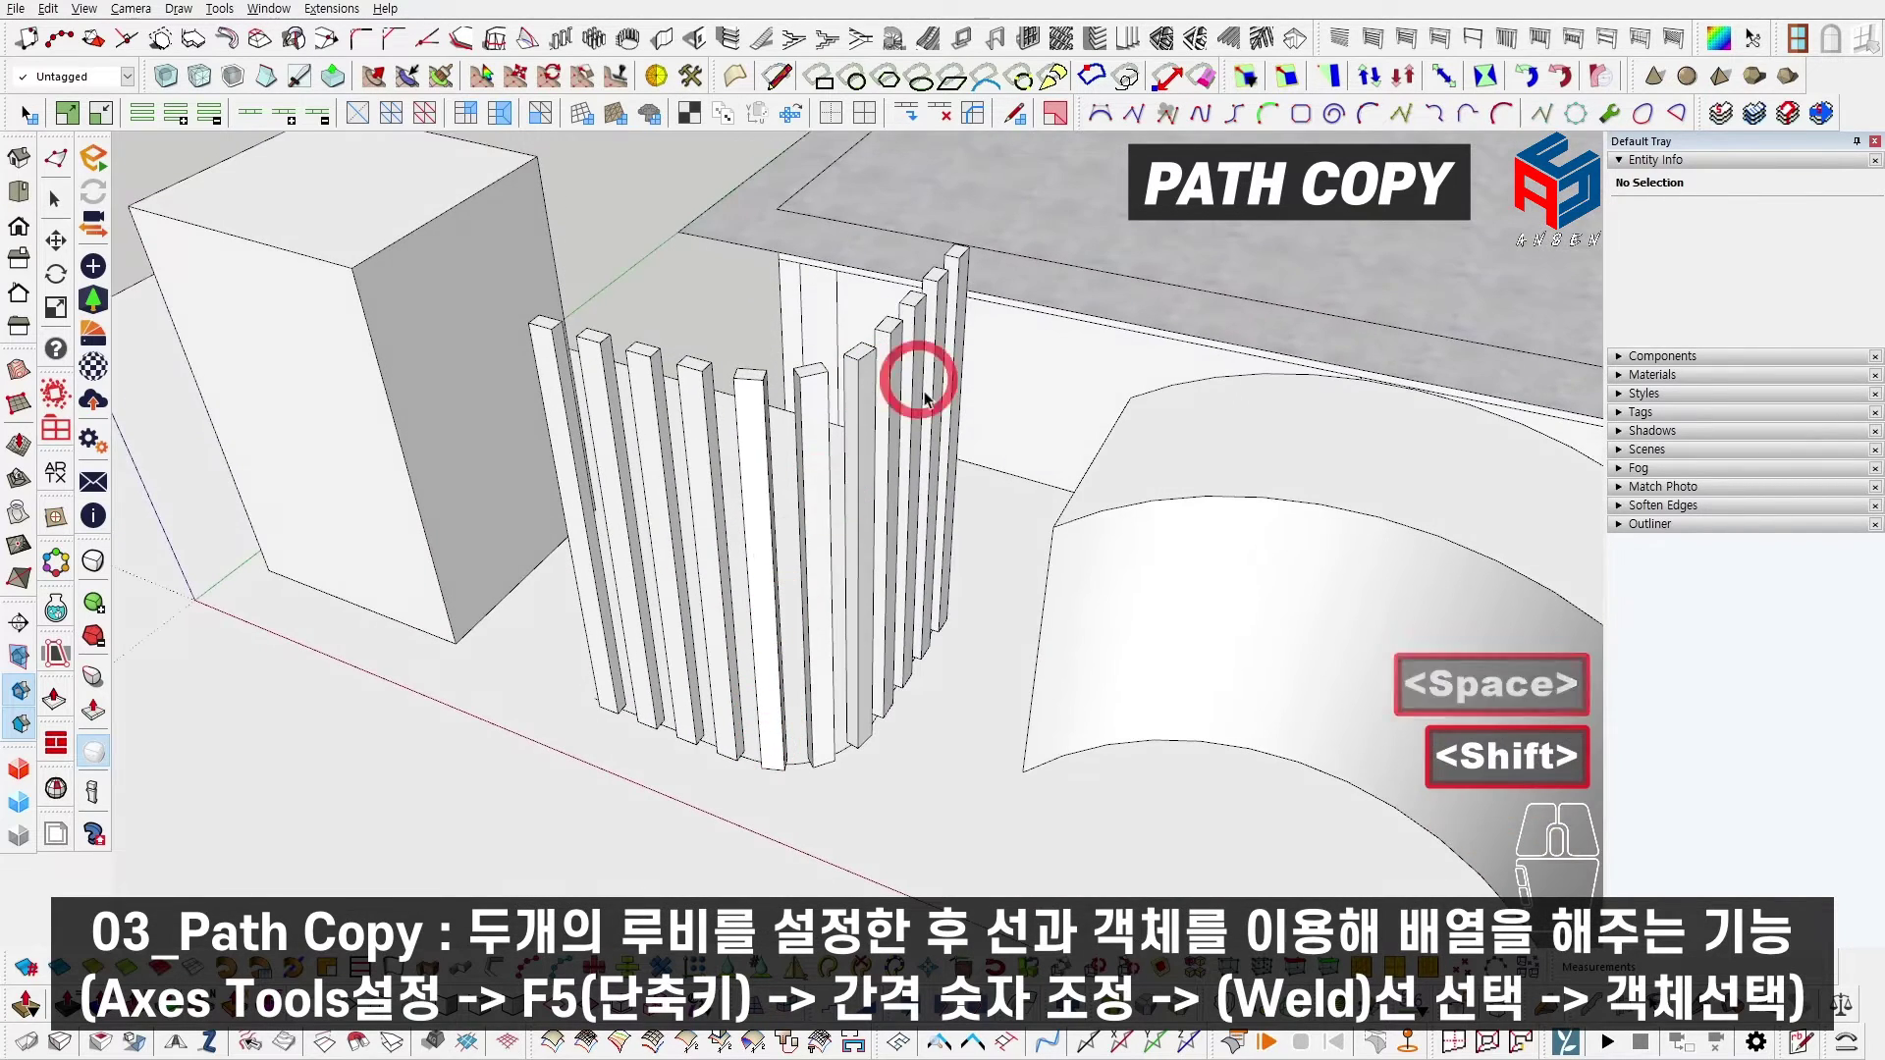
Step: Unhide the rounded box behind the copied bars and view its top edge from above
{"action": "key", "text": "ctrl+z"}
{"action": "key", "text": "ctrl+shift+h"}
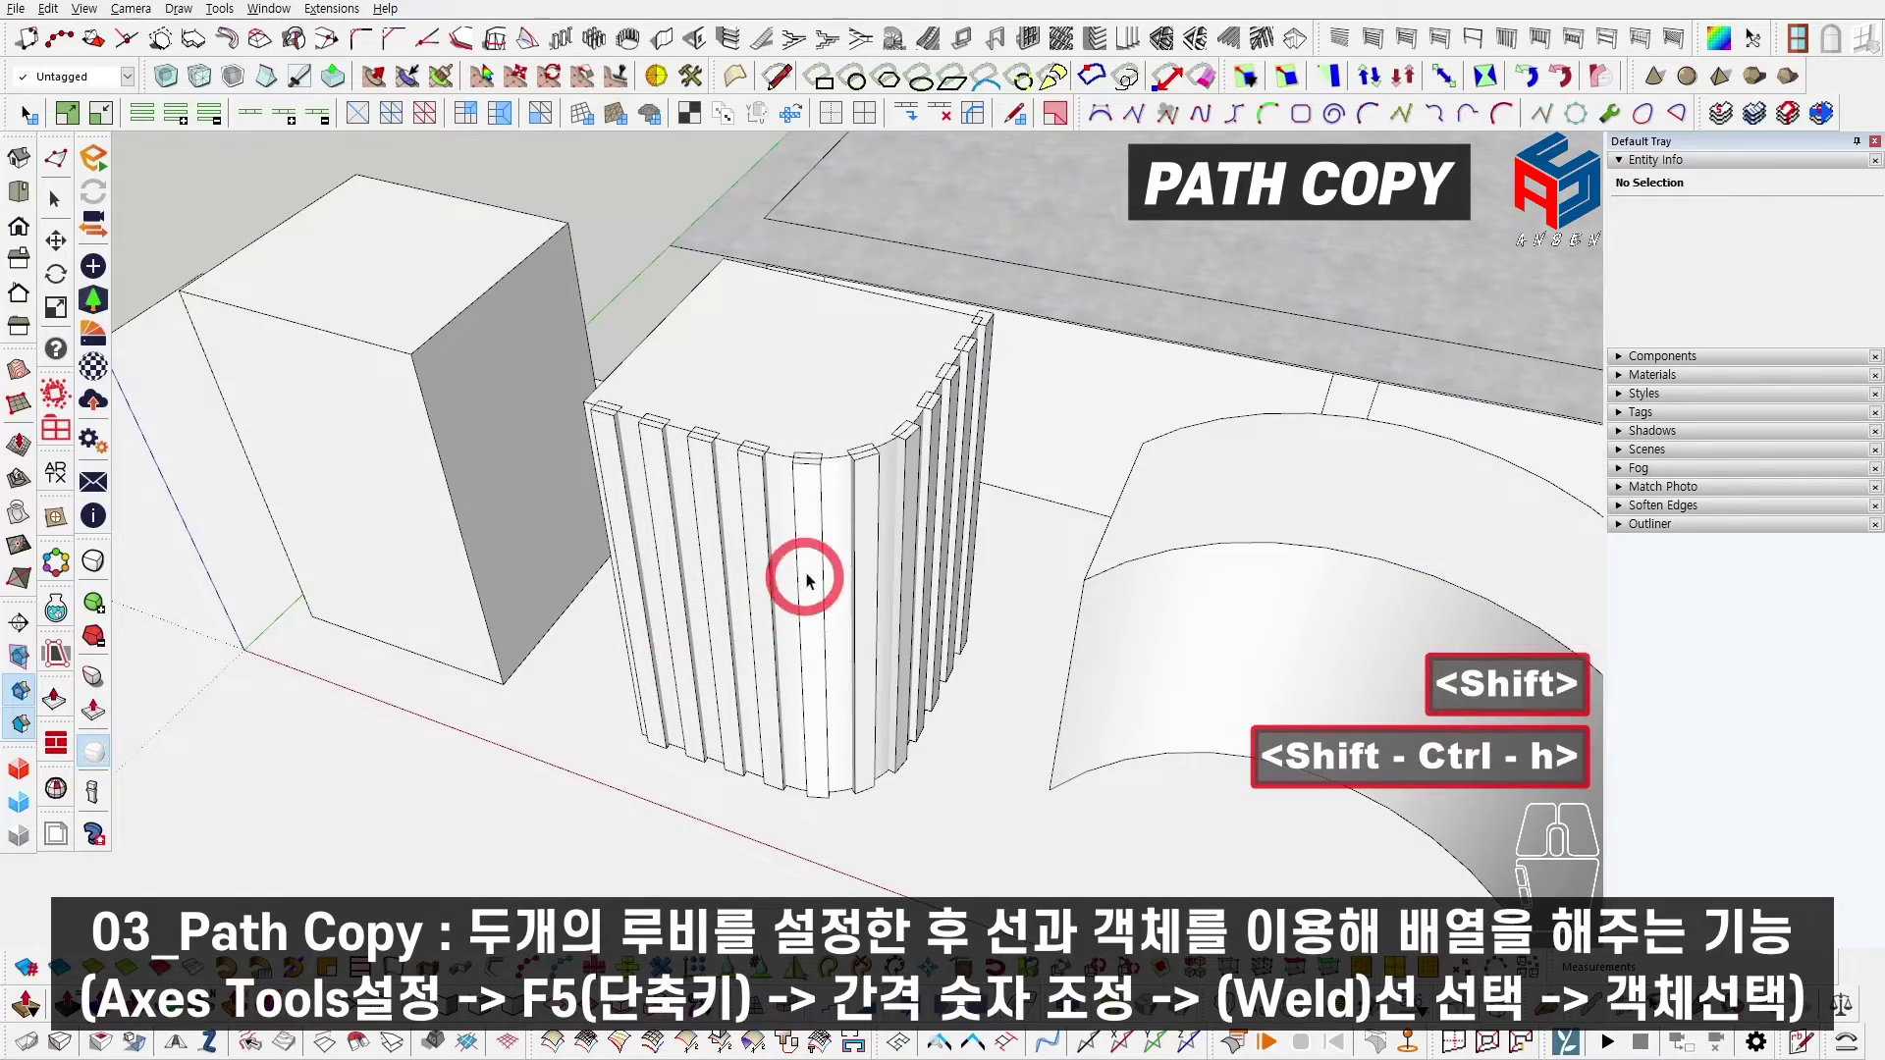
{"action": "middle_click_drag", "start_coordinate": [820, 471], "coordinate": [879, 633]}
{"action": "scroll", "coordinate": [878, 633], "scroll_direction": "up", "scroll_amount": 8}
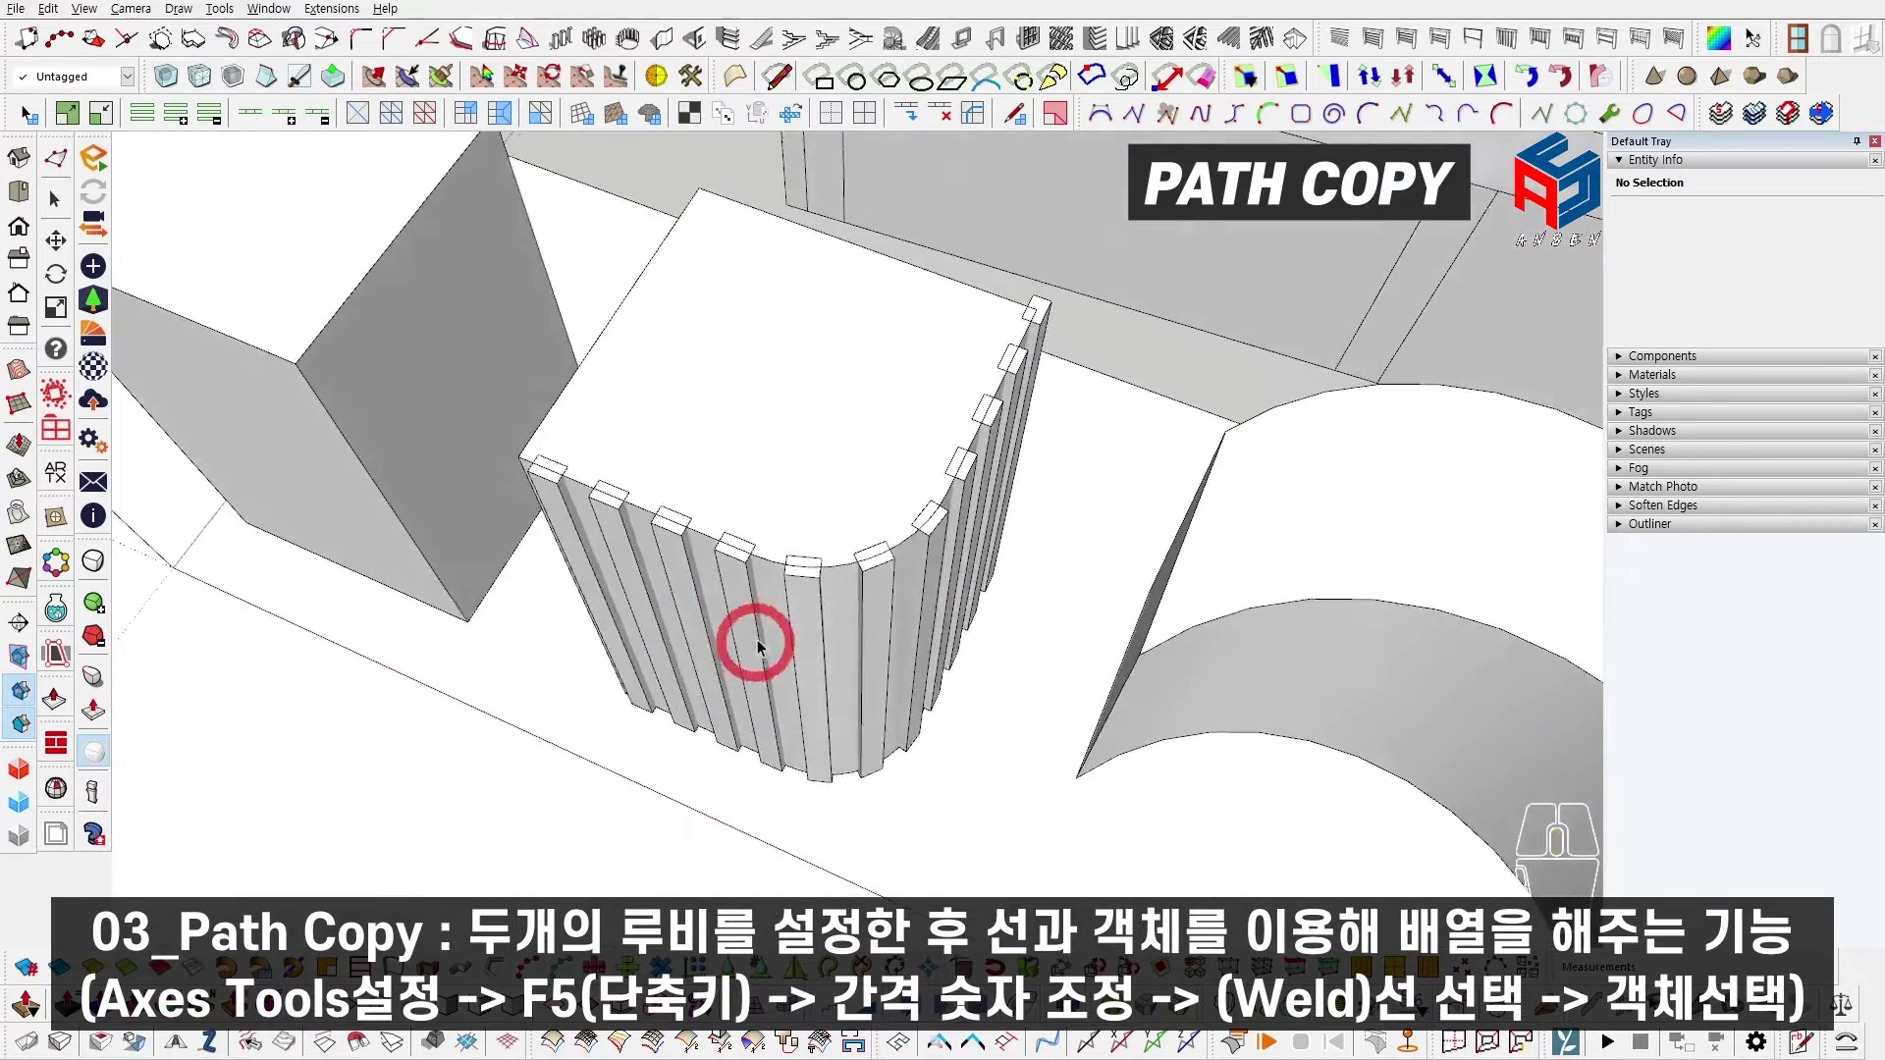
Step: Open and close the bar at the rounded corner to inspect its origin and its position on the box edge
{"action": "double_click", "coordinate": [801, 578]}
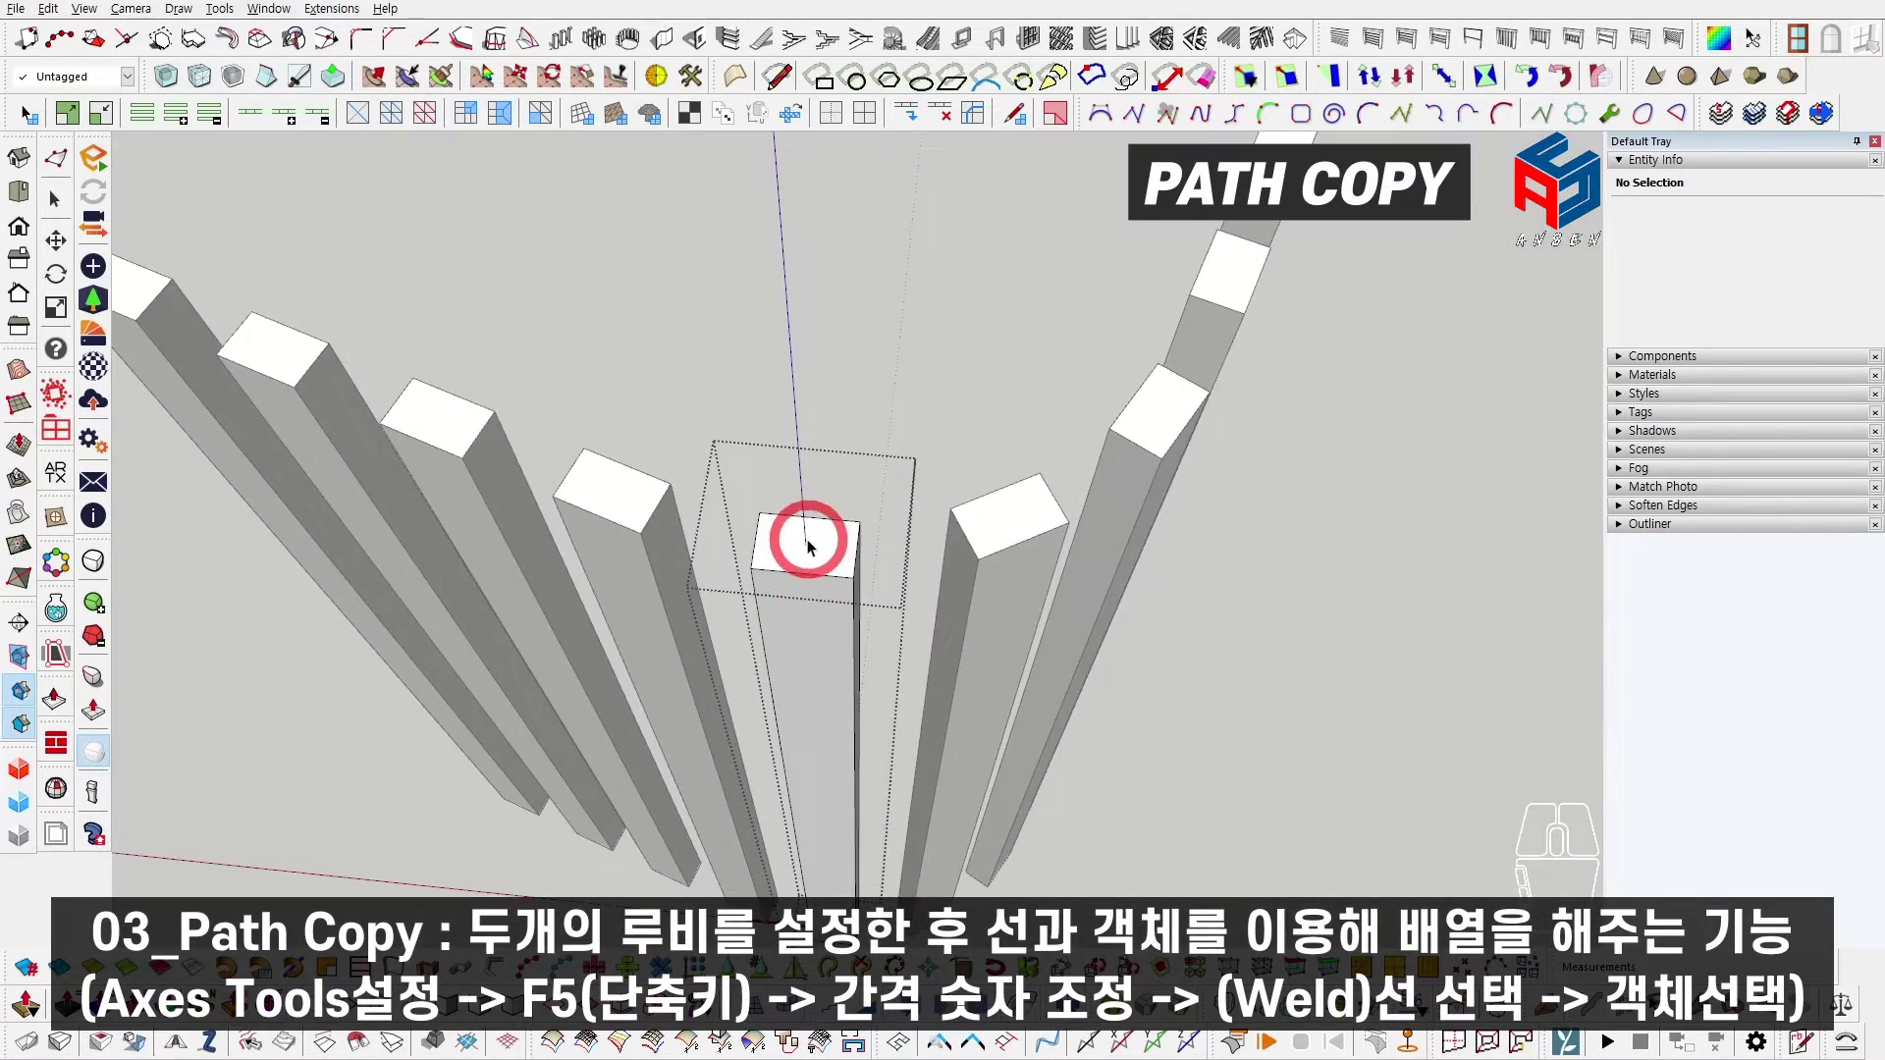
{"action": "key", "text": "Escape"}
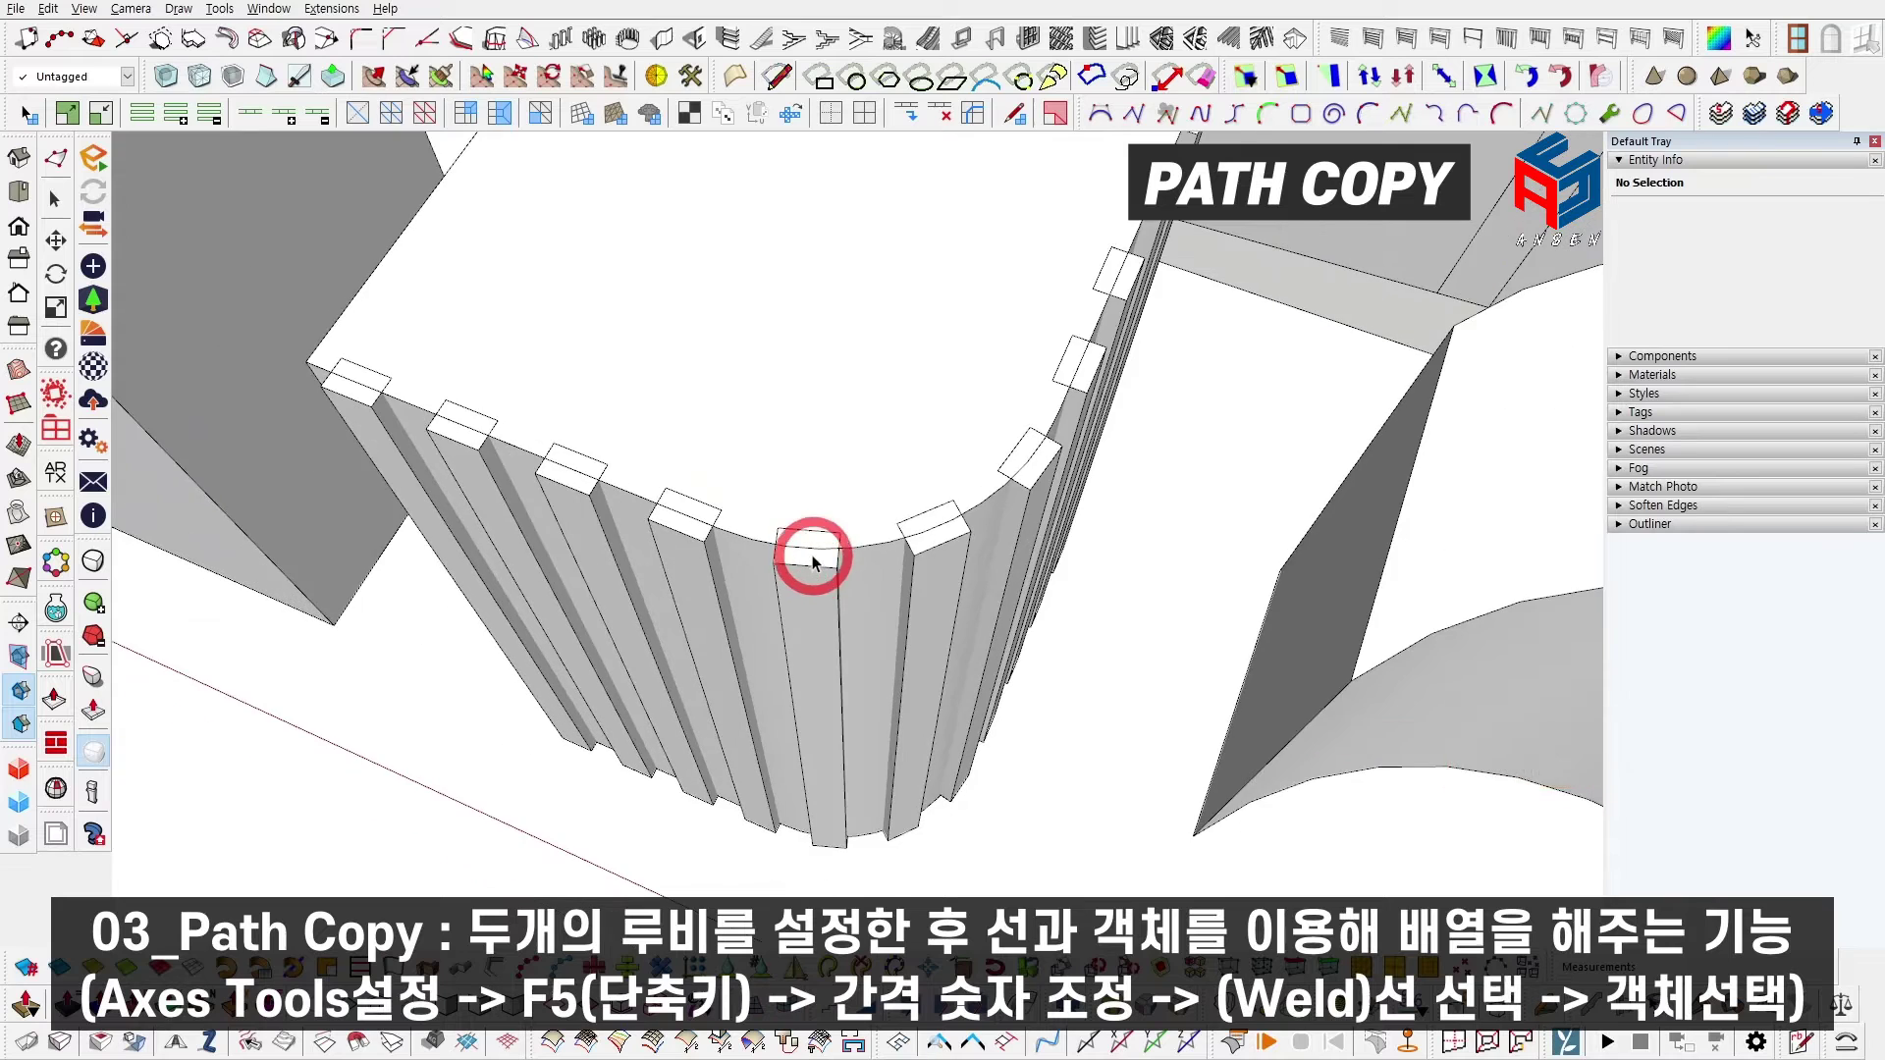
{"action": "scroll", "coordinate": [797, 560], "scroll_direction": "up", "scroll_amount": 3}
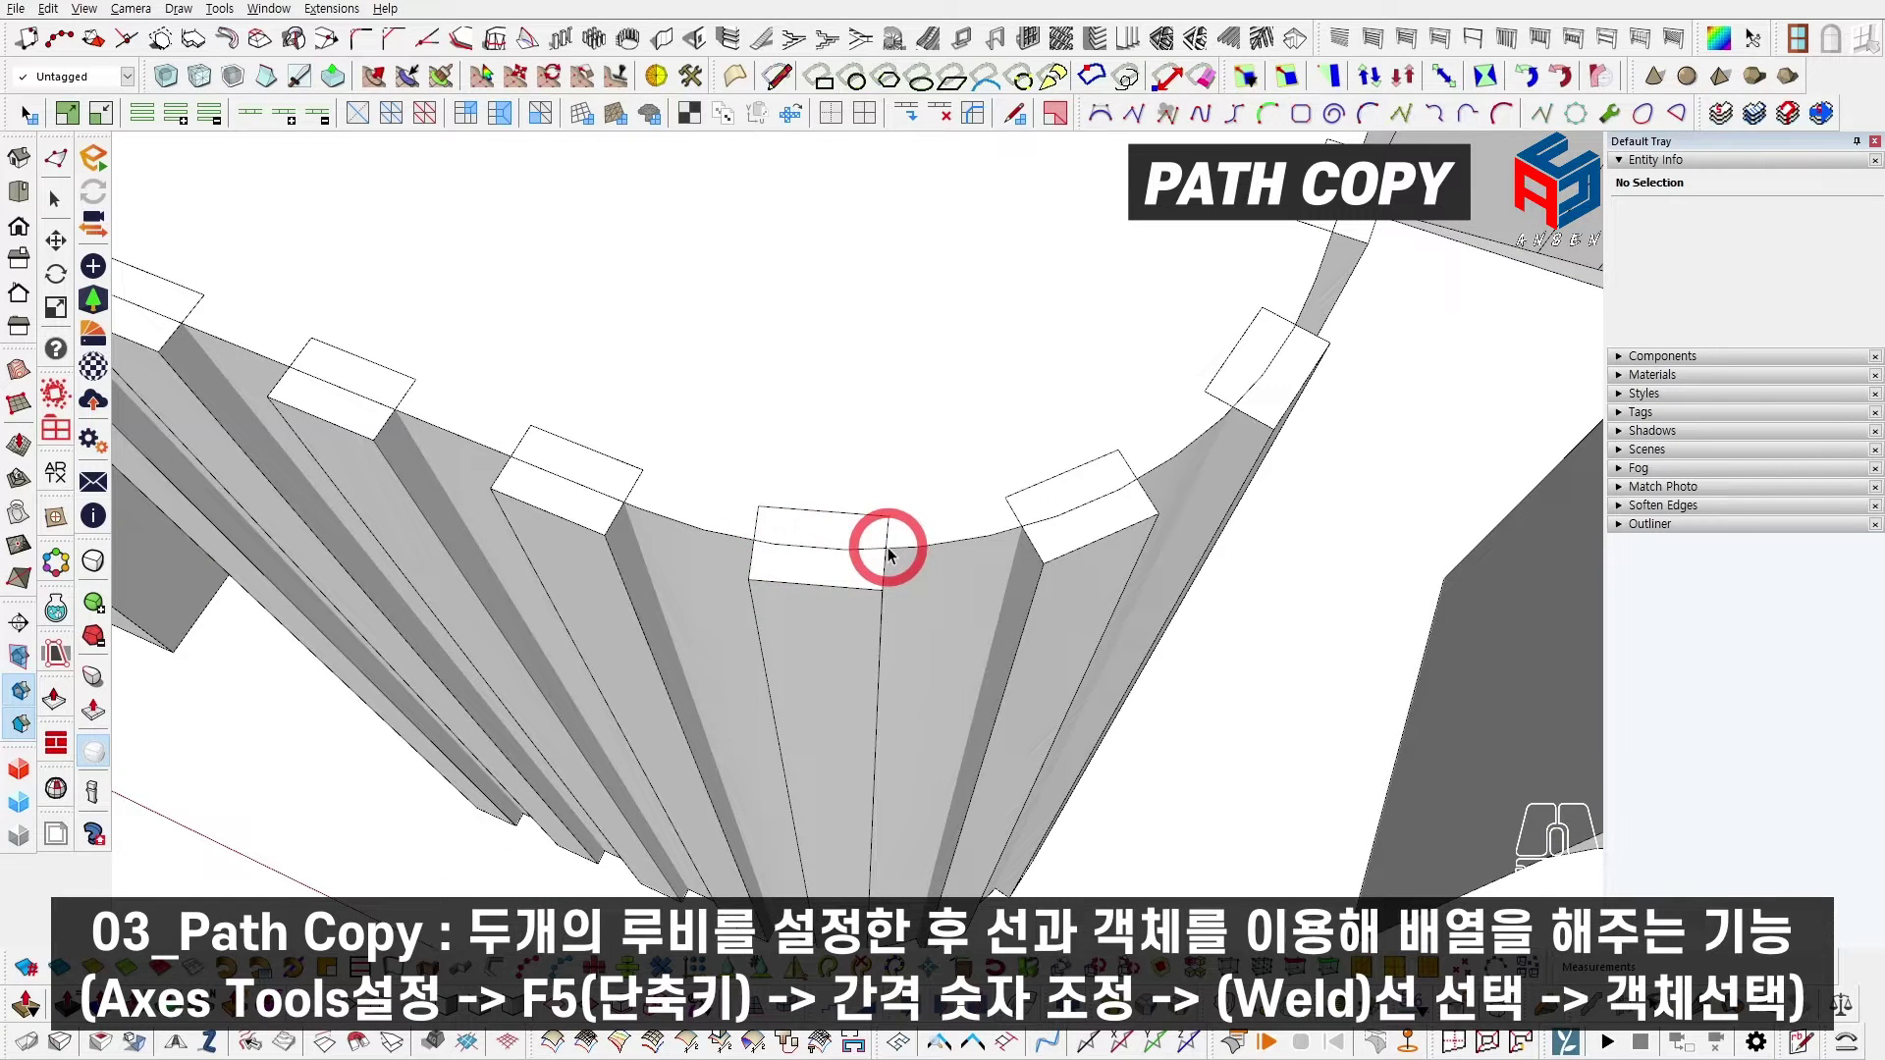
{"action": "scroll", "coordinate": [875, 547], "scroll_direction": "down", "scroll_amount": 3}
{"action": "middle_click_drag", "start_coordinate": [875, 547], "coordinate": [786, 500]}
{"action": "scroll", "coordinate": [762, 569], "scroll_direction": "up", "scroll_amount": 2}
{"action": "scroll", "coordinate": [762, 567], "scroll_direction": "down", "scroll_amount": 3}
{"action": "middle_click_drag", "start_coordinate": [785, 500], "coordinate": [757, 331]}
Step: Select the rounded box together with all its bars and merge them with the Solid Tools Union
{"action": "left_click", "coordinate": [1027, 419]}
{"action": "left_click_drag", "start_coordinate": [1027, 424], "coordinate": [647, 511]}
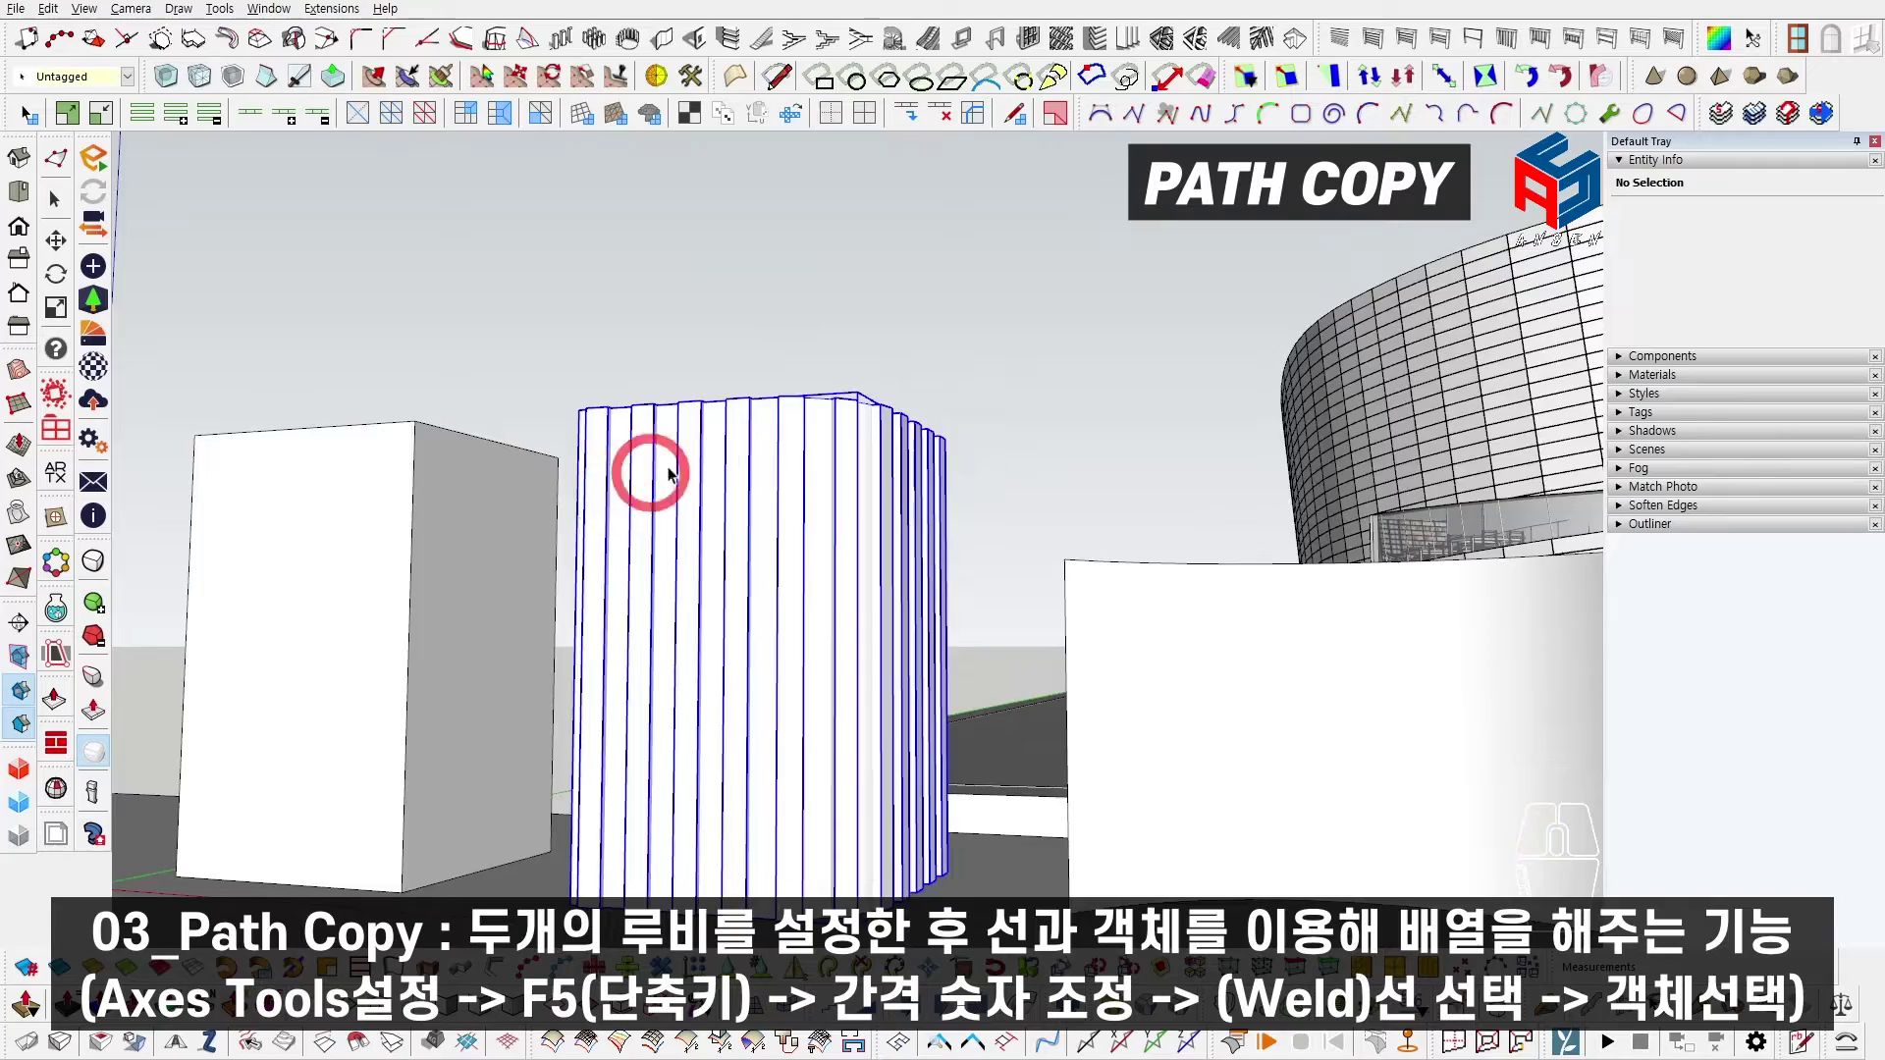
{"action": "scroll", "coordinate": [770, 661], "scroll_direction": "down", "scroll_amount": 3}
{"action": "middle_click_drag", "start_coordinate": [769, 661], "coordinate": [716, 433]}
{"action": "right_click", "coordinate": [715, 433]}
{"action": "mouse_move", "coordinate": [846, 383]}
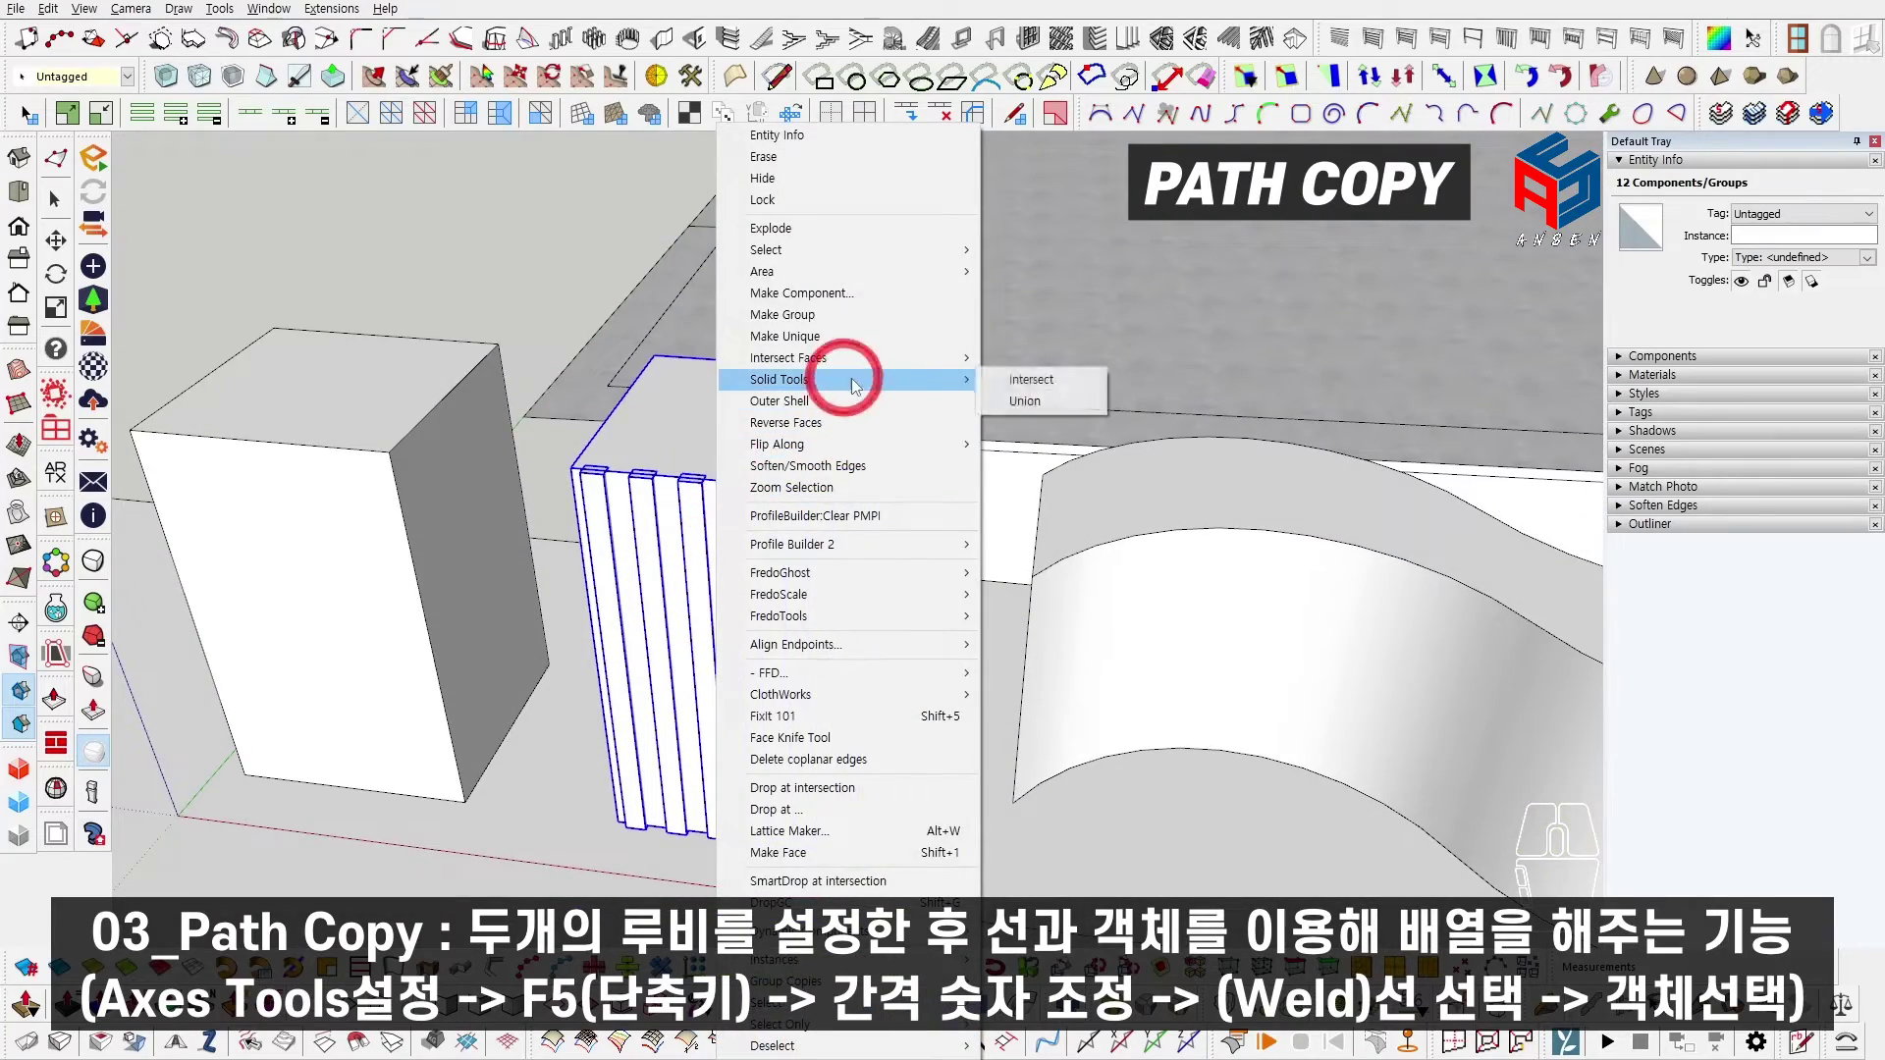
{"action": "left_click", "coordinate": [1022, 402]}
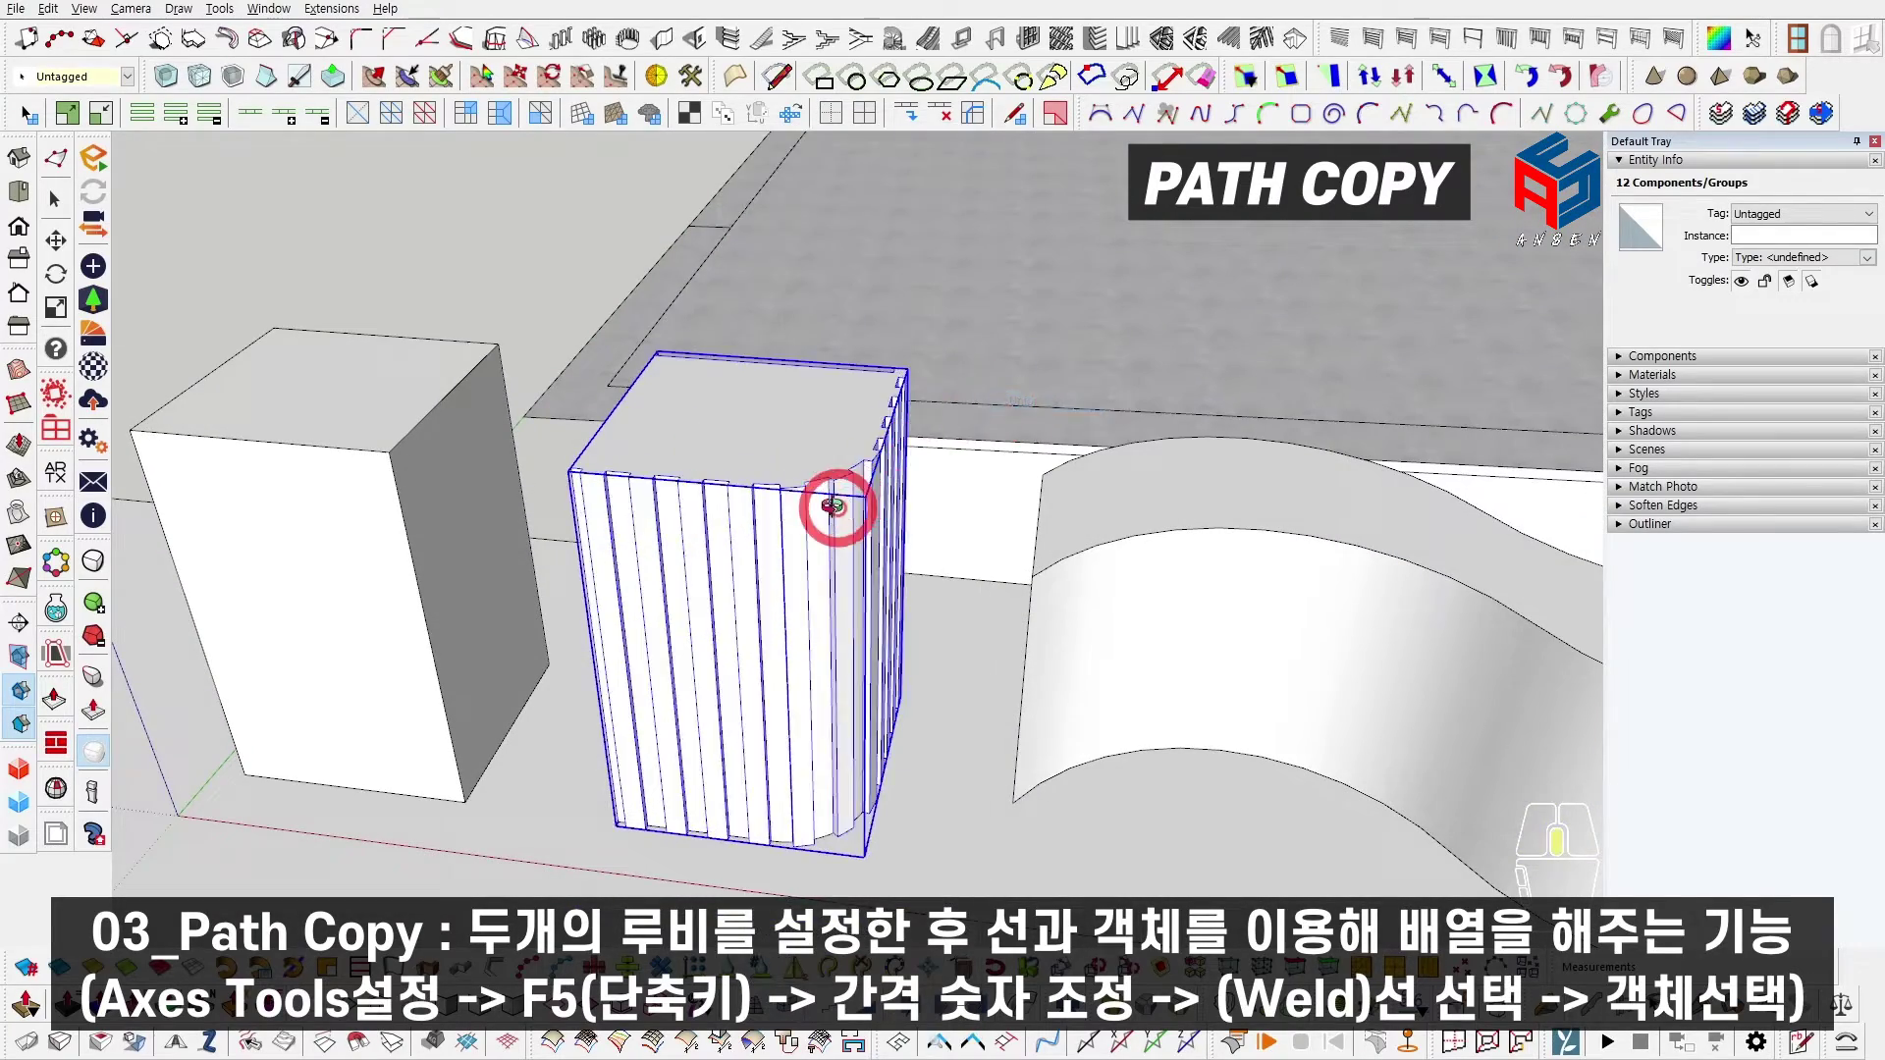
Step: Open the merged rounded block and try to tidy the side face beside its end bar with Push/Pull and the Eraser
{"action": "scroll", "coordinate": [828, 514], "scroll_direction": "up", "scroll_amount": 5}
{"action": "double_click", "coordinate": [749, 625]}
{"action": "scroll", "coordinate": [770, 618], "scroll_direction": "down", "scroll_amount": 2}
{"action": "middle_click_drag", "start_coordinate": [770, 618], "coordinate": [338, 621]}
{"action": "middle_click_drag", "start_coordinate": [339, 620], "coordinate": [383, 594], "text": "shift"}
{"action": "scroll", "coordinate": [858, 665], "scroll_direction": "up", "scroll_amount": 2}
{"action": "left_click", "coordinate": [858, 665]}
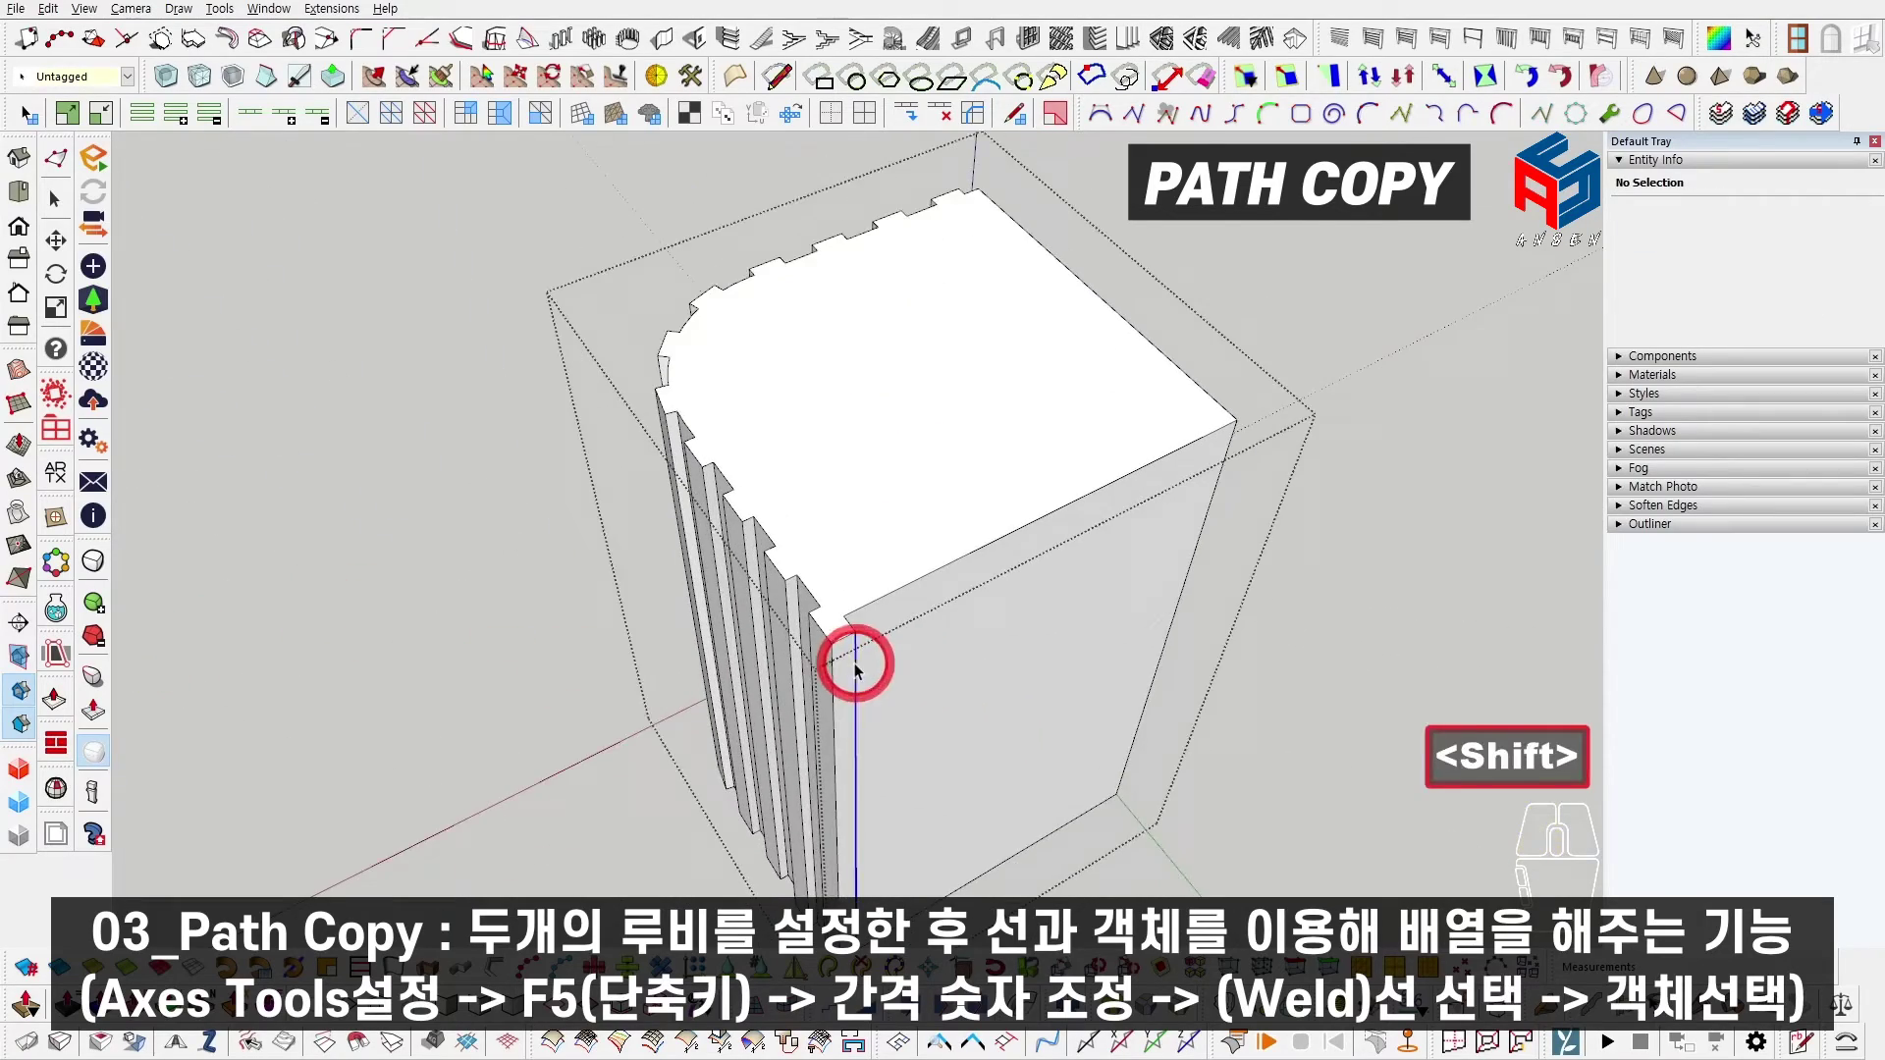
{"action": "key", "text": "ctrl+z"}
{"action": "key", "text": "space"}
{"action": "key", "text": "ctrl+z"}
{"action": "scroll", "coordinate": [846, 659], "scroll_direction": "up", "scroll_amount": 3}
{"action": "key", "text": "p"}
{"action": "key", "text": "e"}
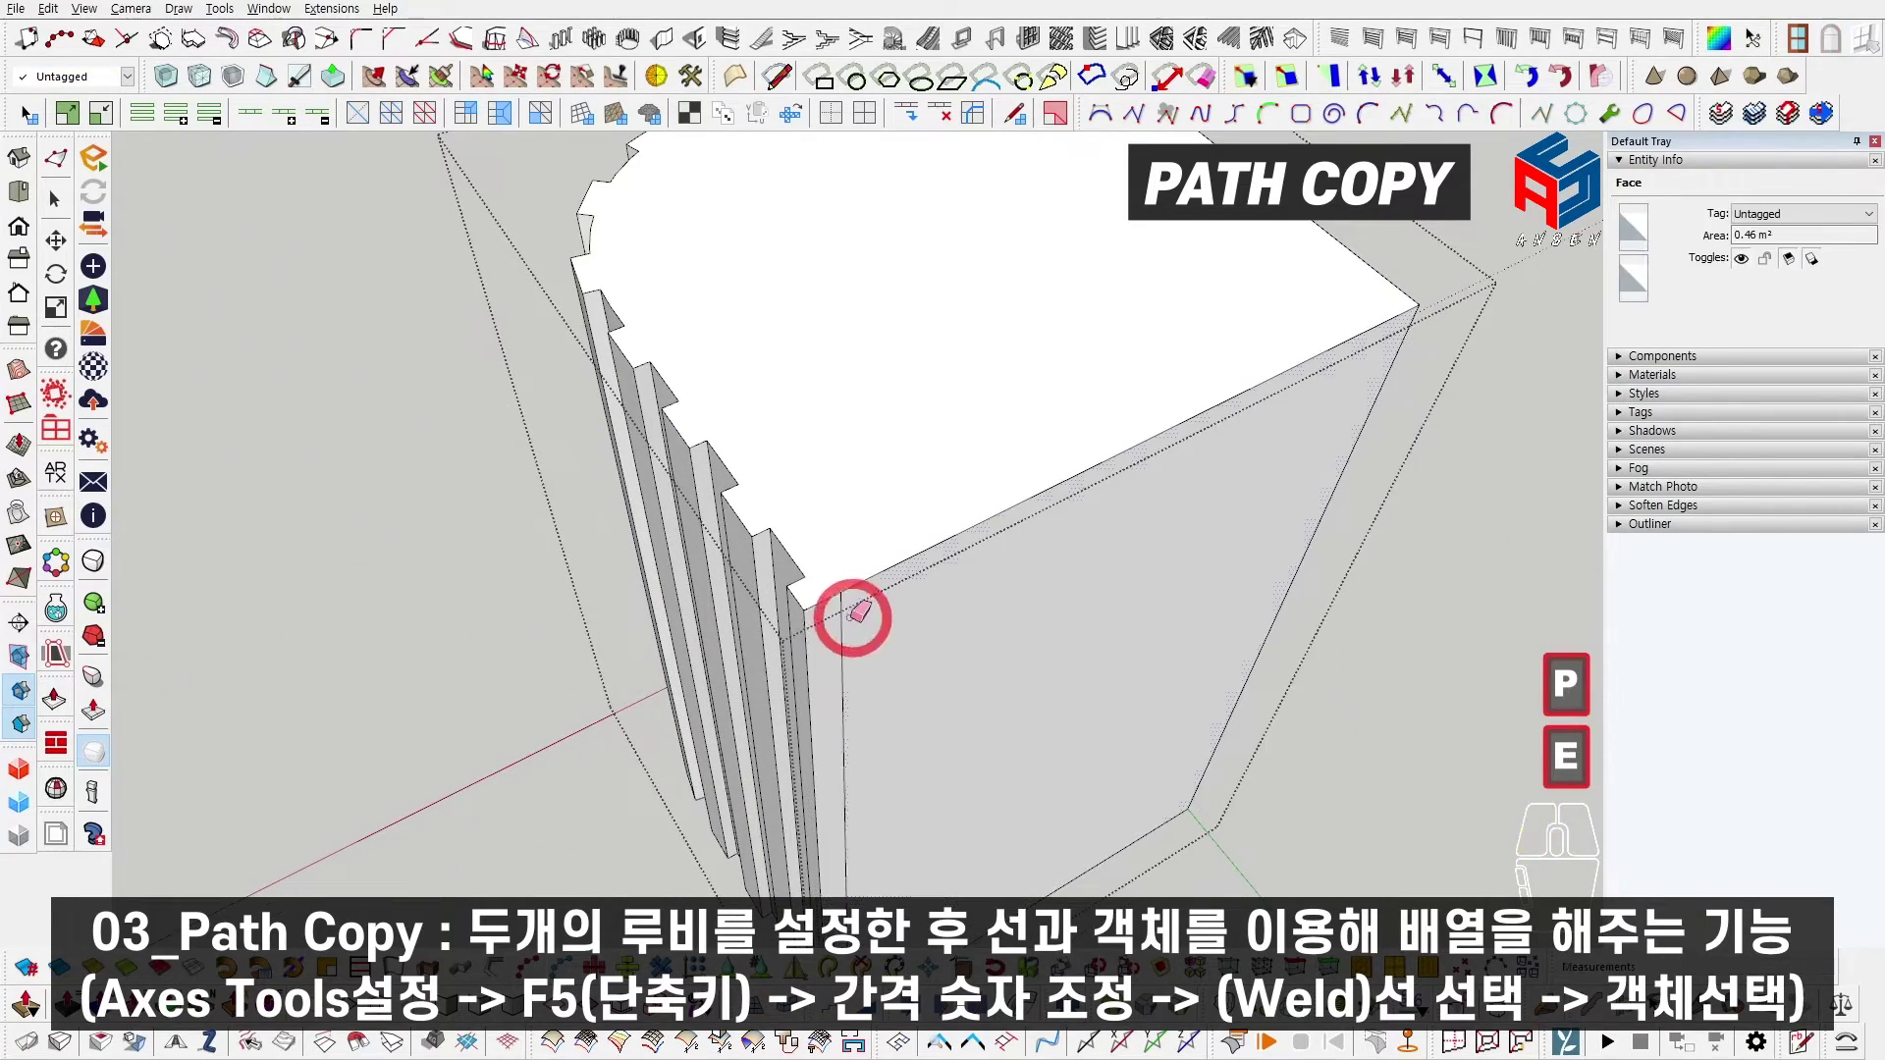
Step: Undo the union into separate bars and unhide the rounded box behind them
{"action": "key", "text": "space"}
{"action": "scroll", "coordinate": [828, 661], "scroll_direction": "down", "scroll_amount": 2}
{"action": "key", "text": "Escape"}
{"action": "key", "text": "Escape"}
{"action": "middle_click_drag", "start_coordinate": [828, 661], "coordinate": [616, 768]}
{"action": "scroll", "coordinate": [656, 709], "scroll_direction": "down", "scroll_amount": 4}
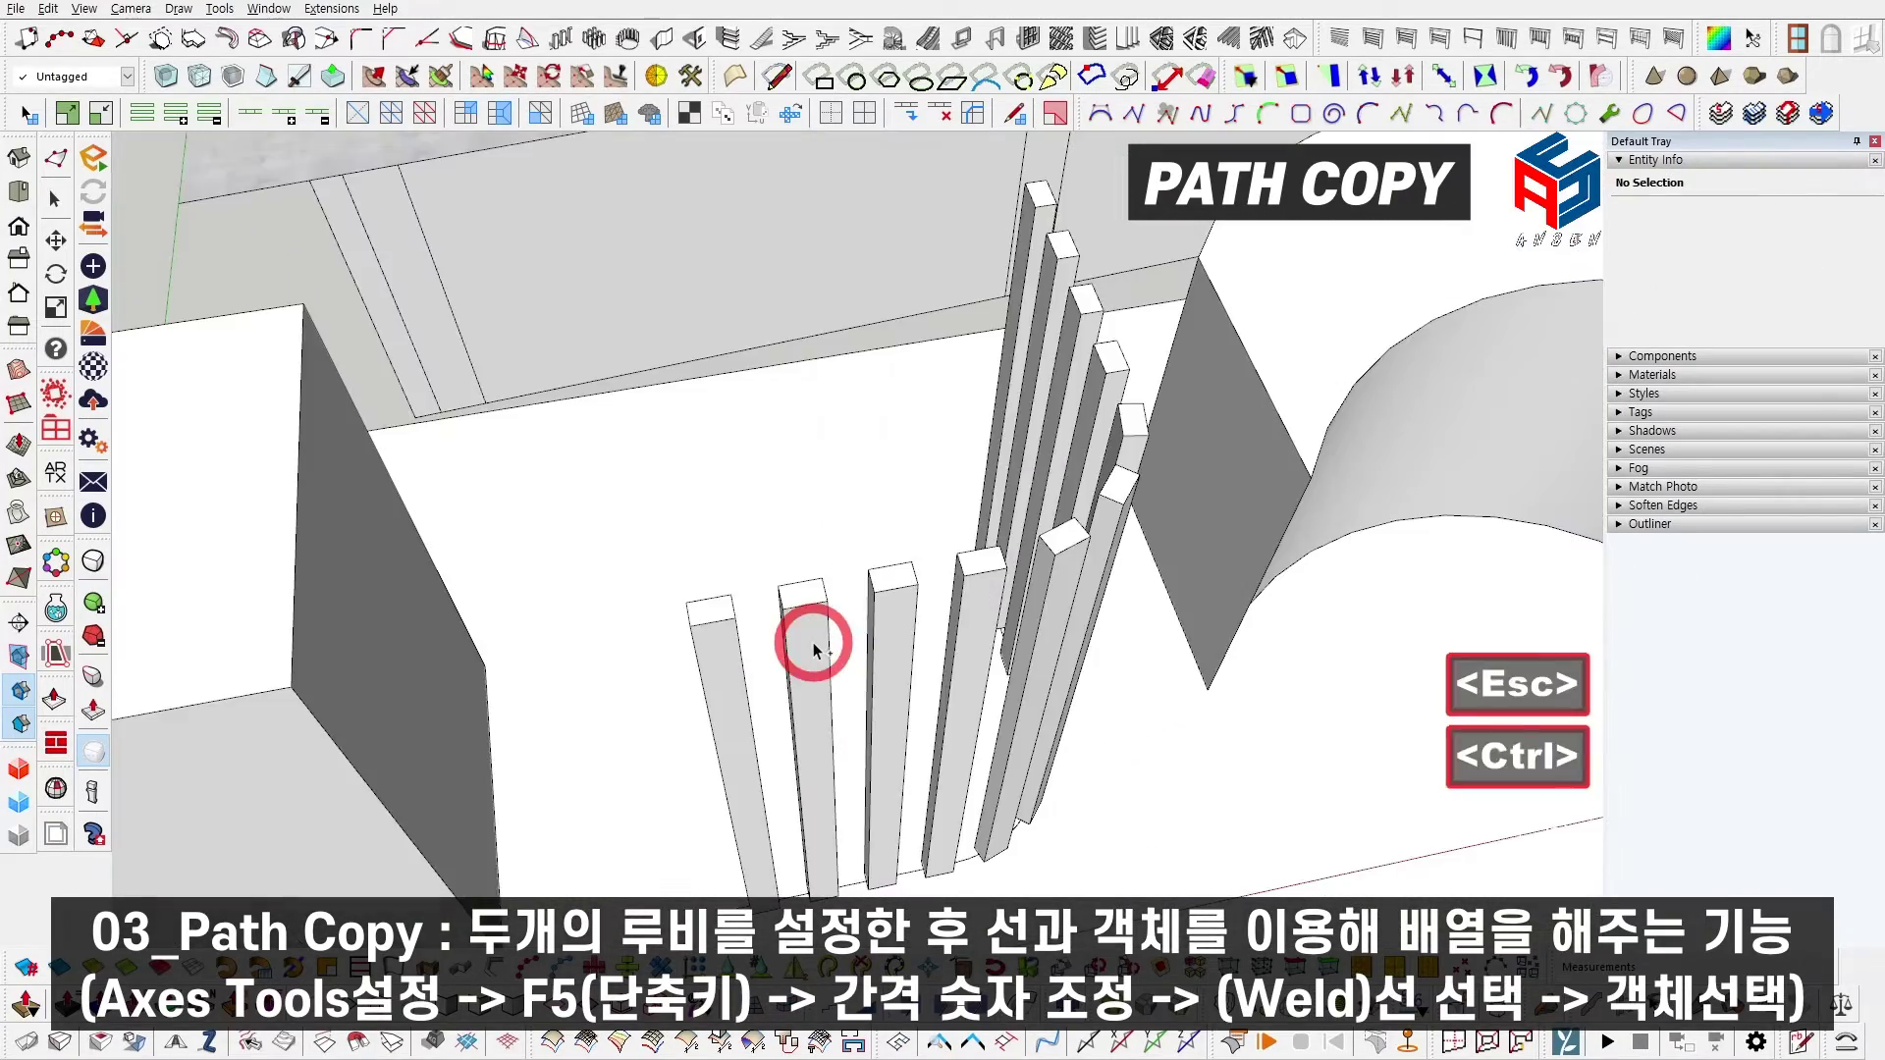
{"action": "key", "text": "ctrl+shift+h"}
{"action": "scroll", "coordinate": [808, 636], "scroll_direction": "up", "scroll_amount": 1}
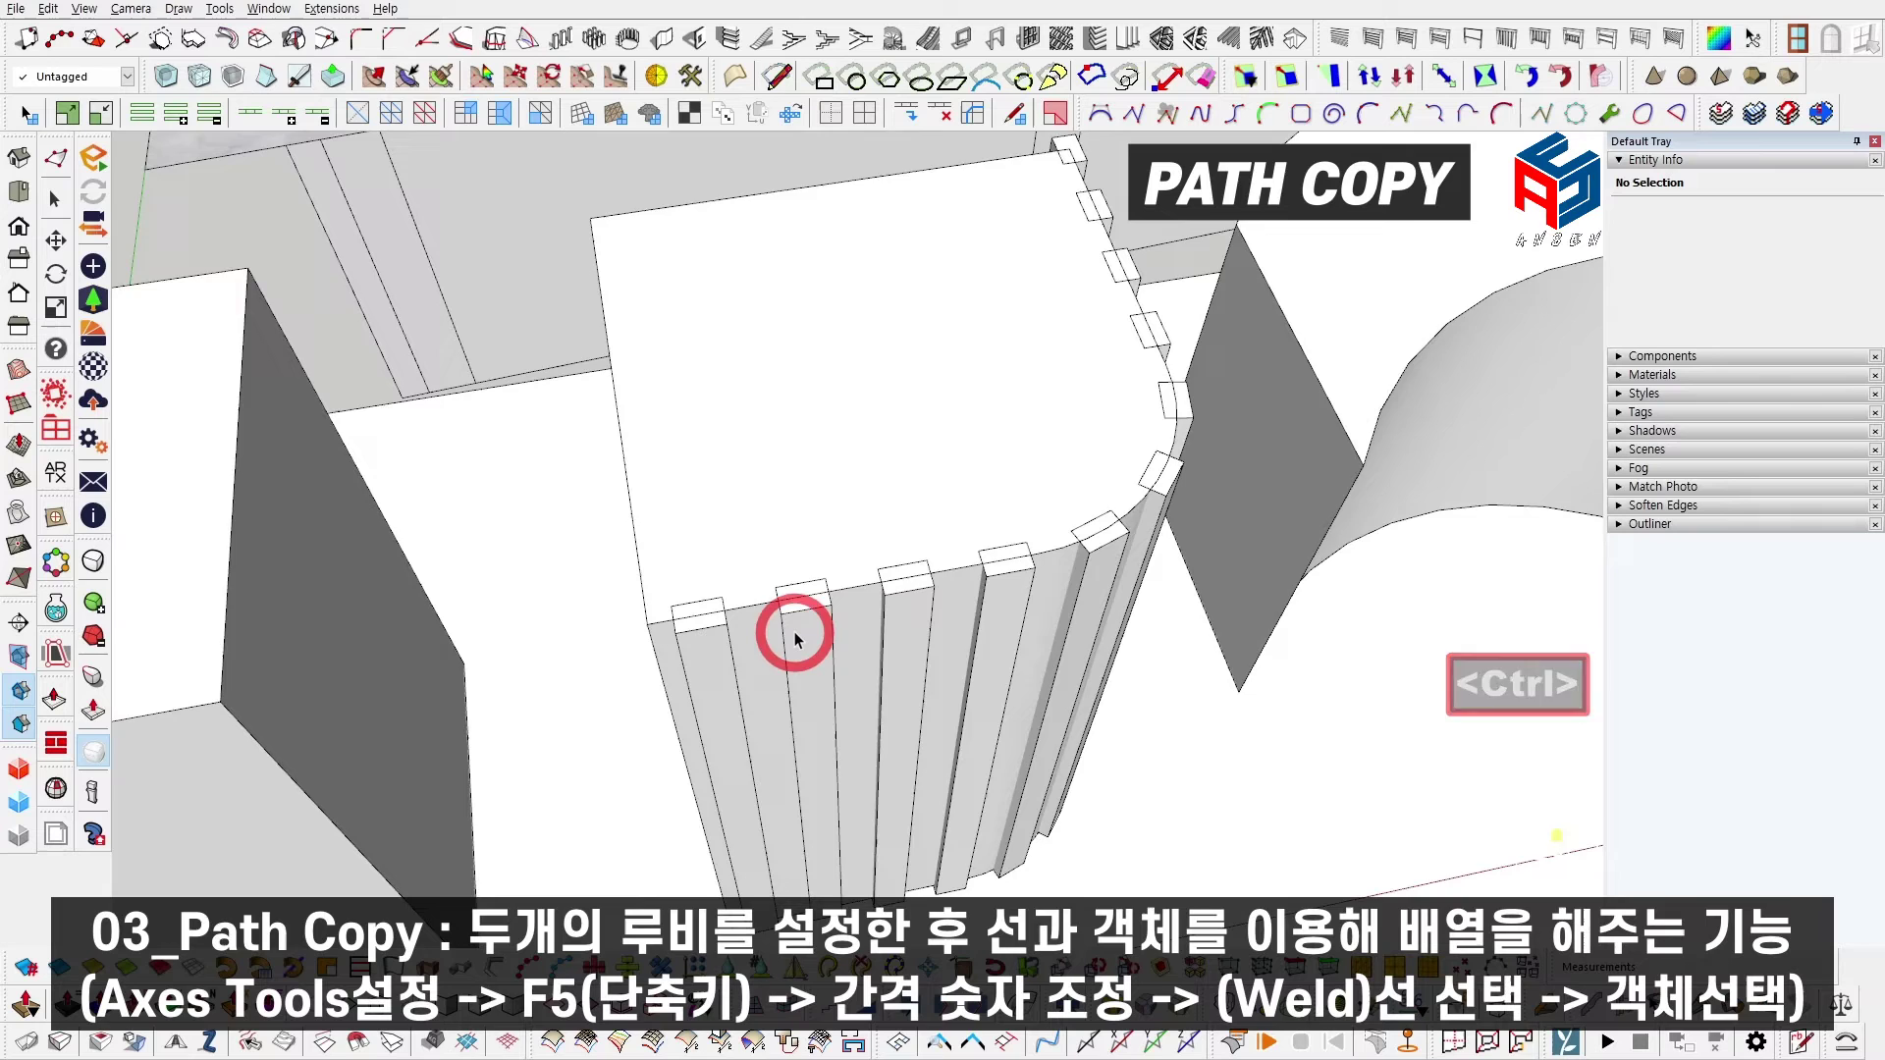
Step: Open the end bar on the rounded box's front edge and try adjusting its front face with Push/Pull
{"action": "double_click", "coordinate": [797, 626]}
{"action": "key", "text": "ctrl+shift+h"}
{"action": "key", "text": "Escape"}
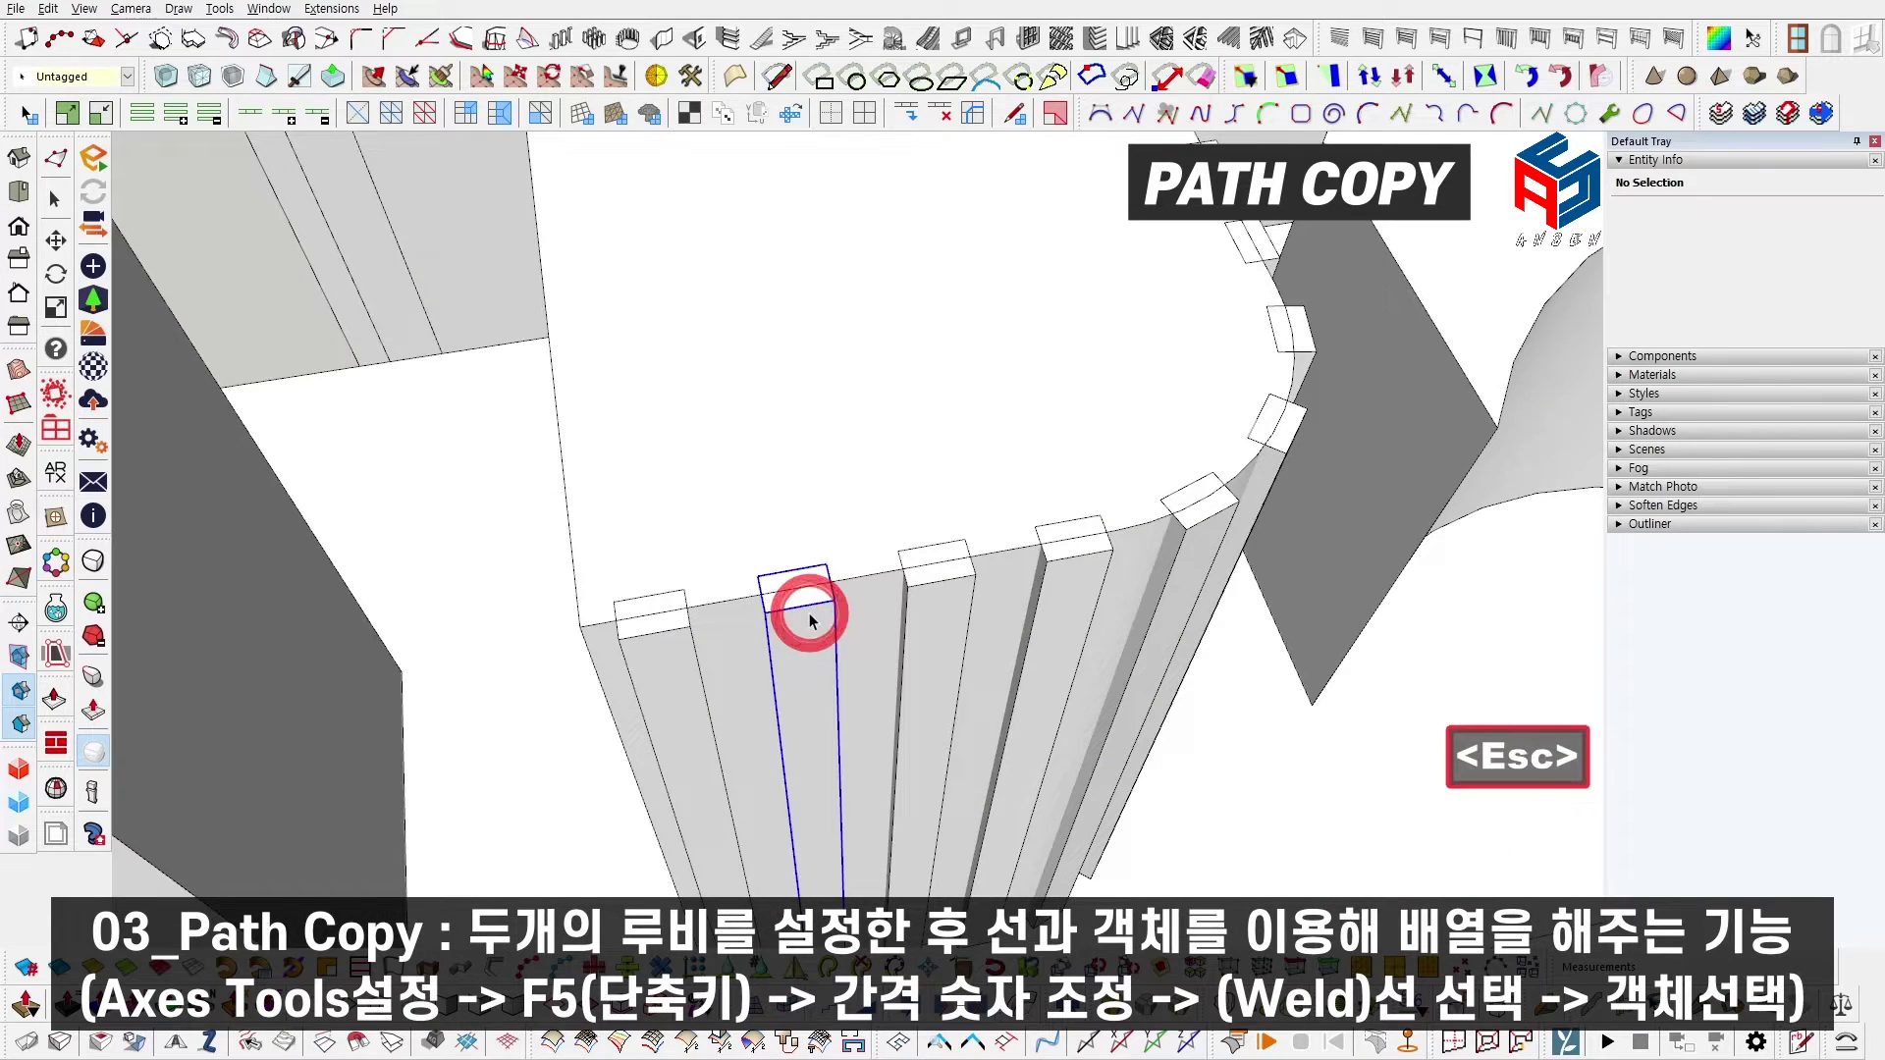
{"action": "left_click", "coordinate": [811, 619]}
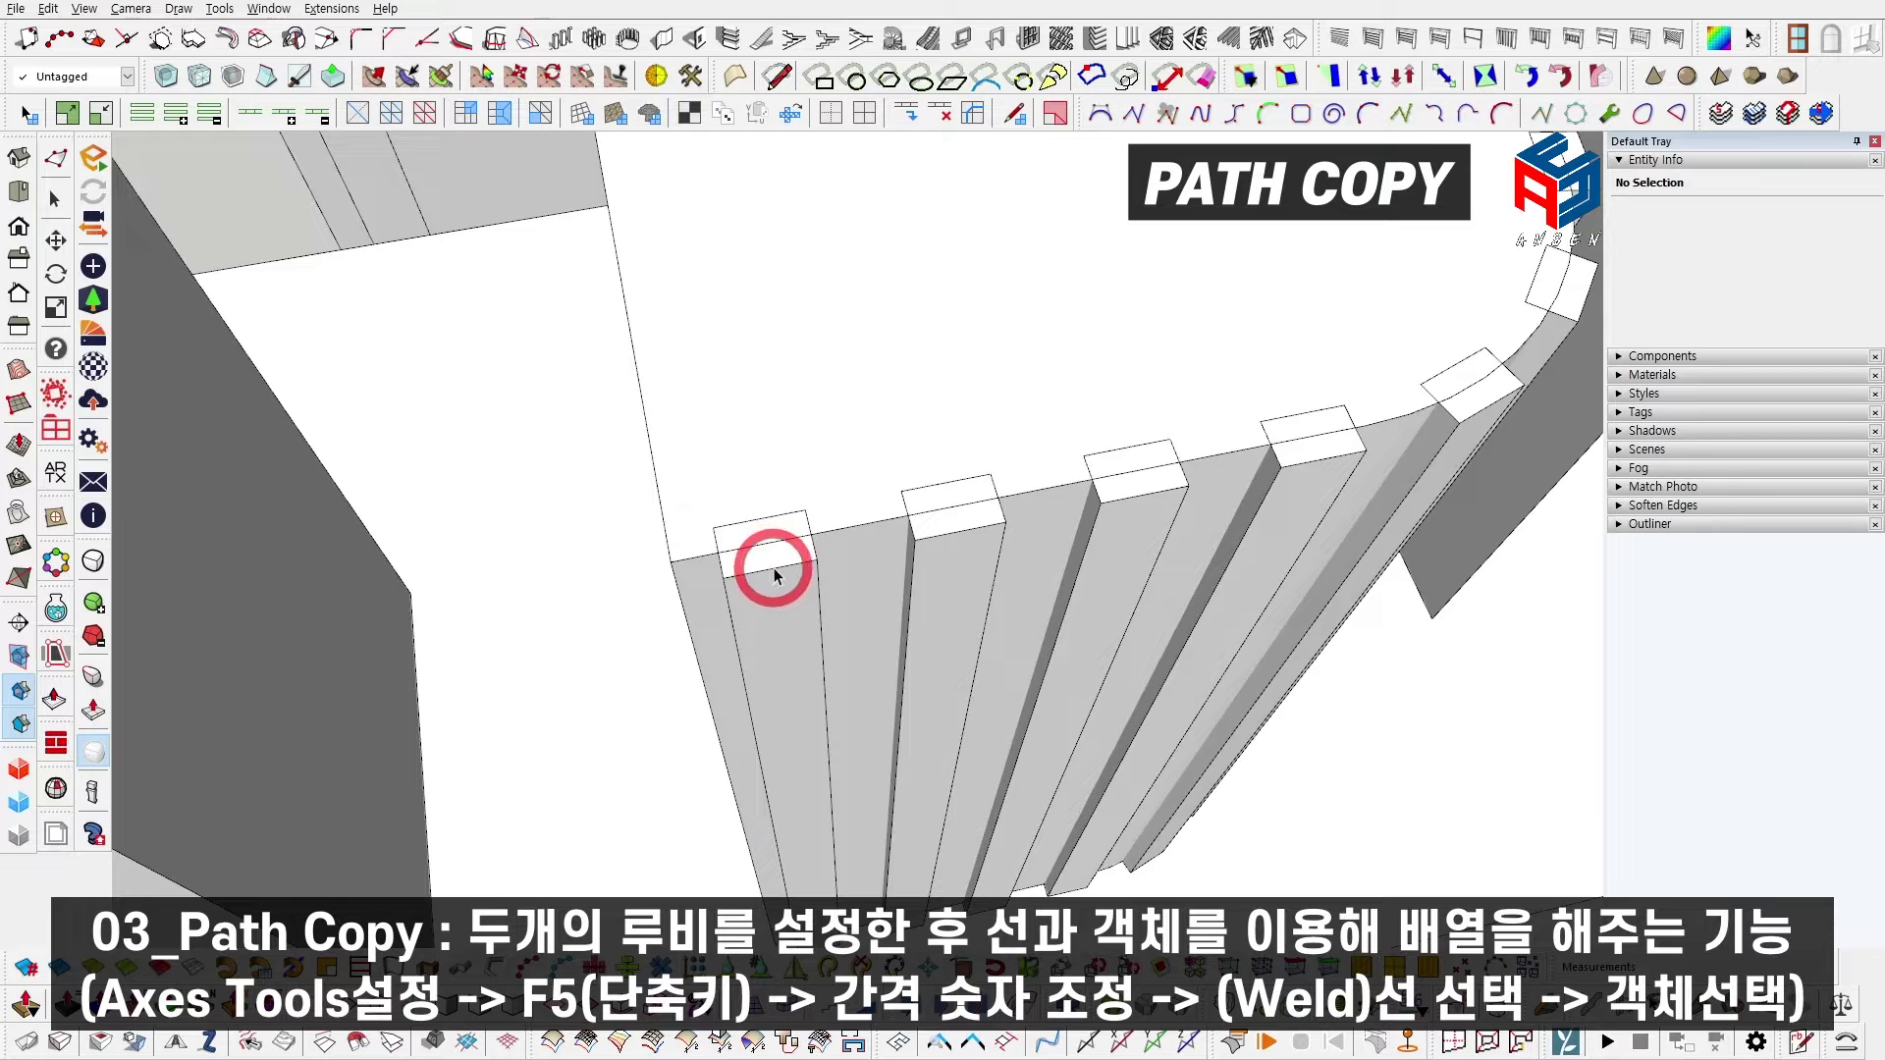
{"action": "left_click", "coordinate": [774, 574]}
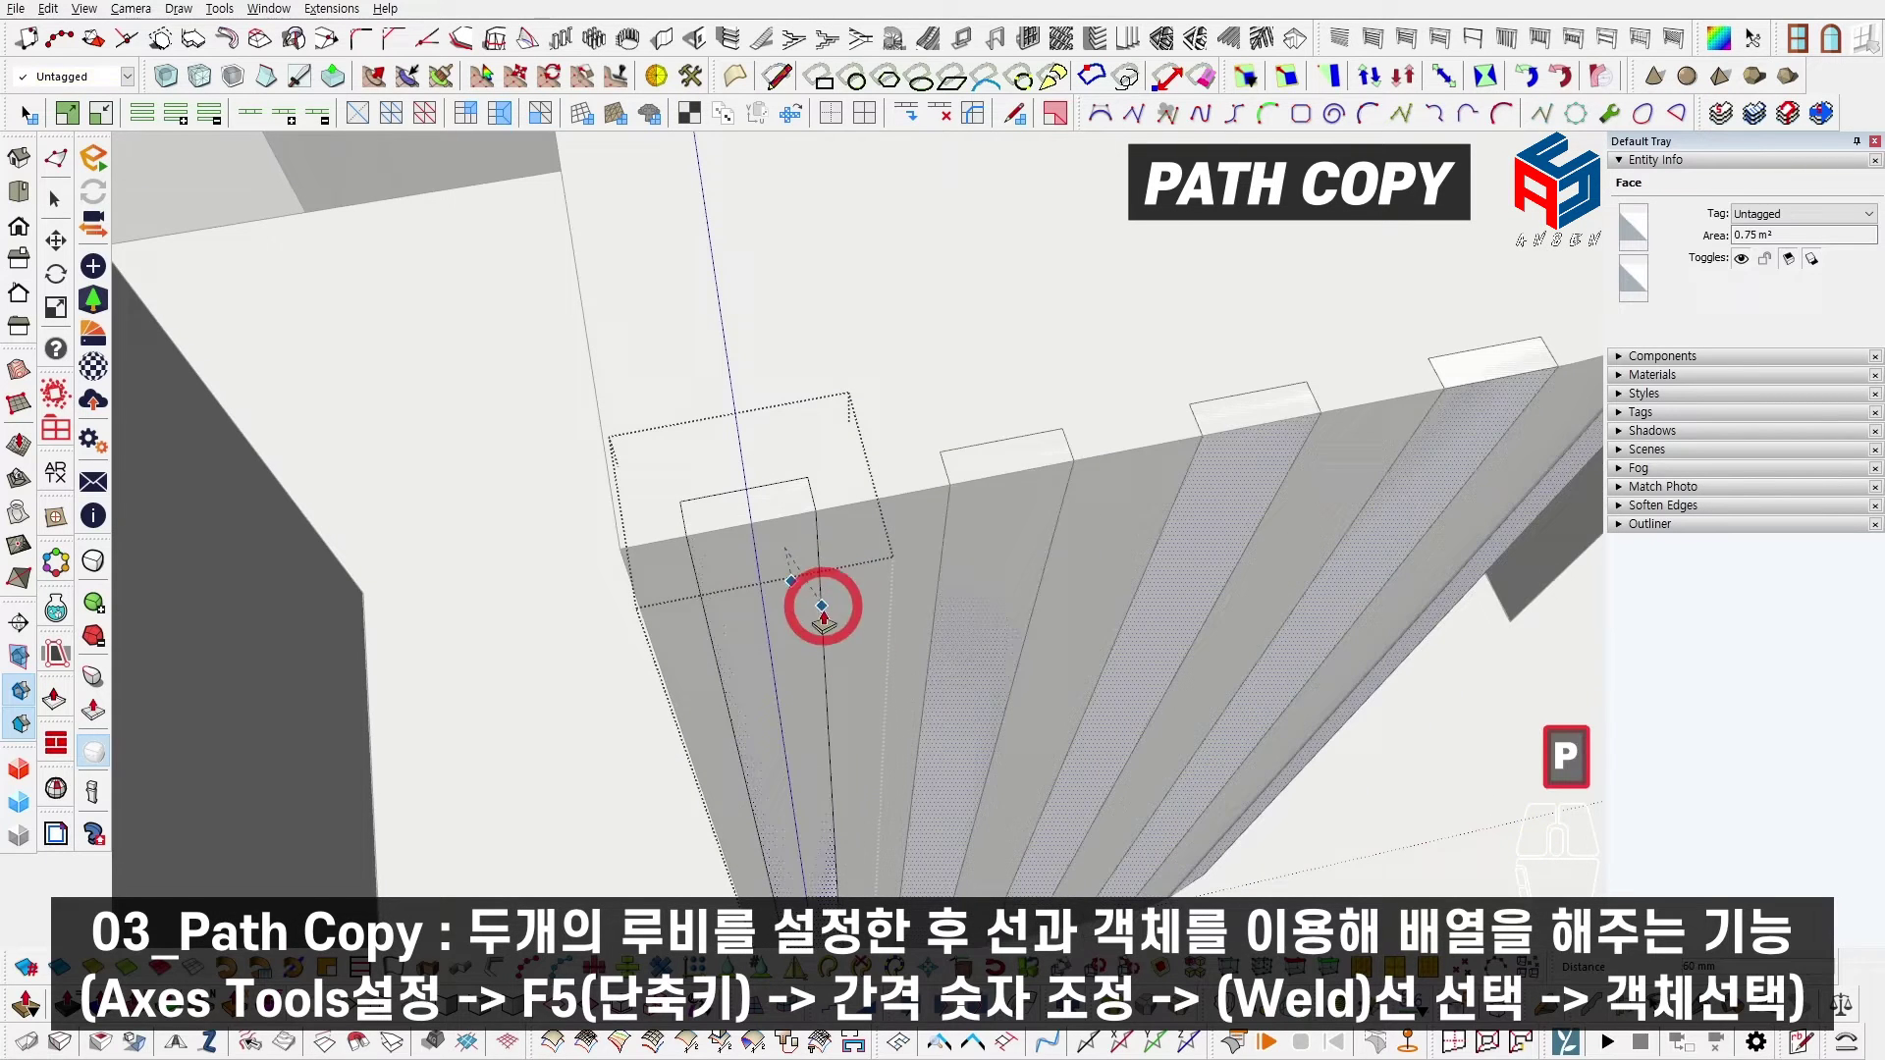
{"action": "key", "text": "space"}
{"action": "left_click", "coordinate": [886, 607]}
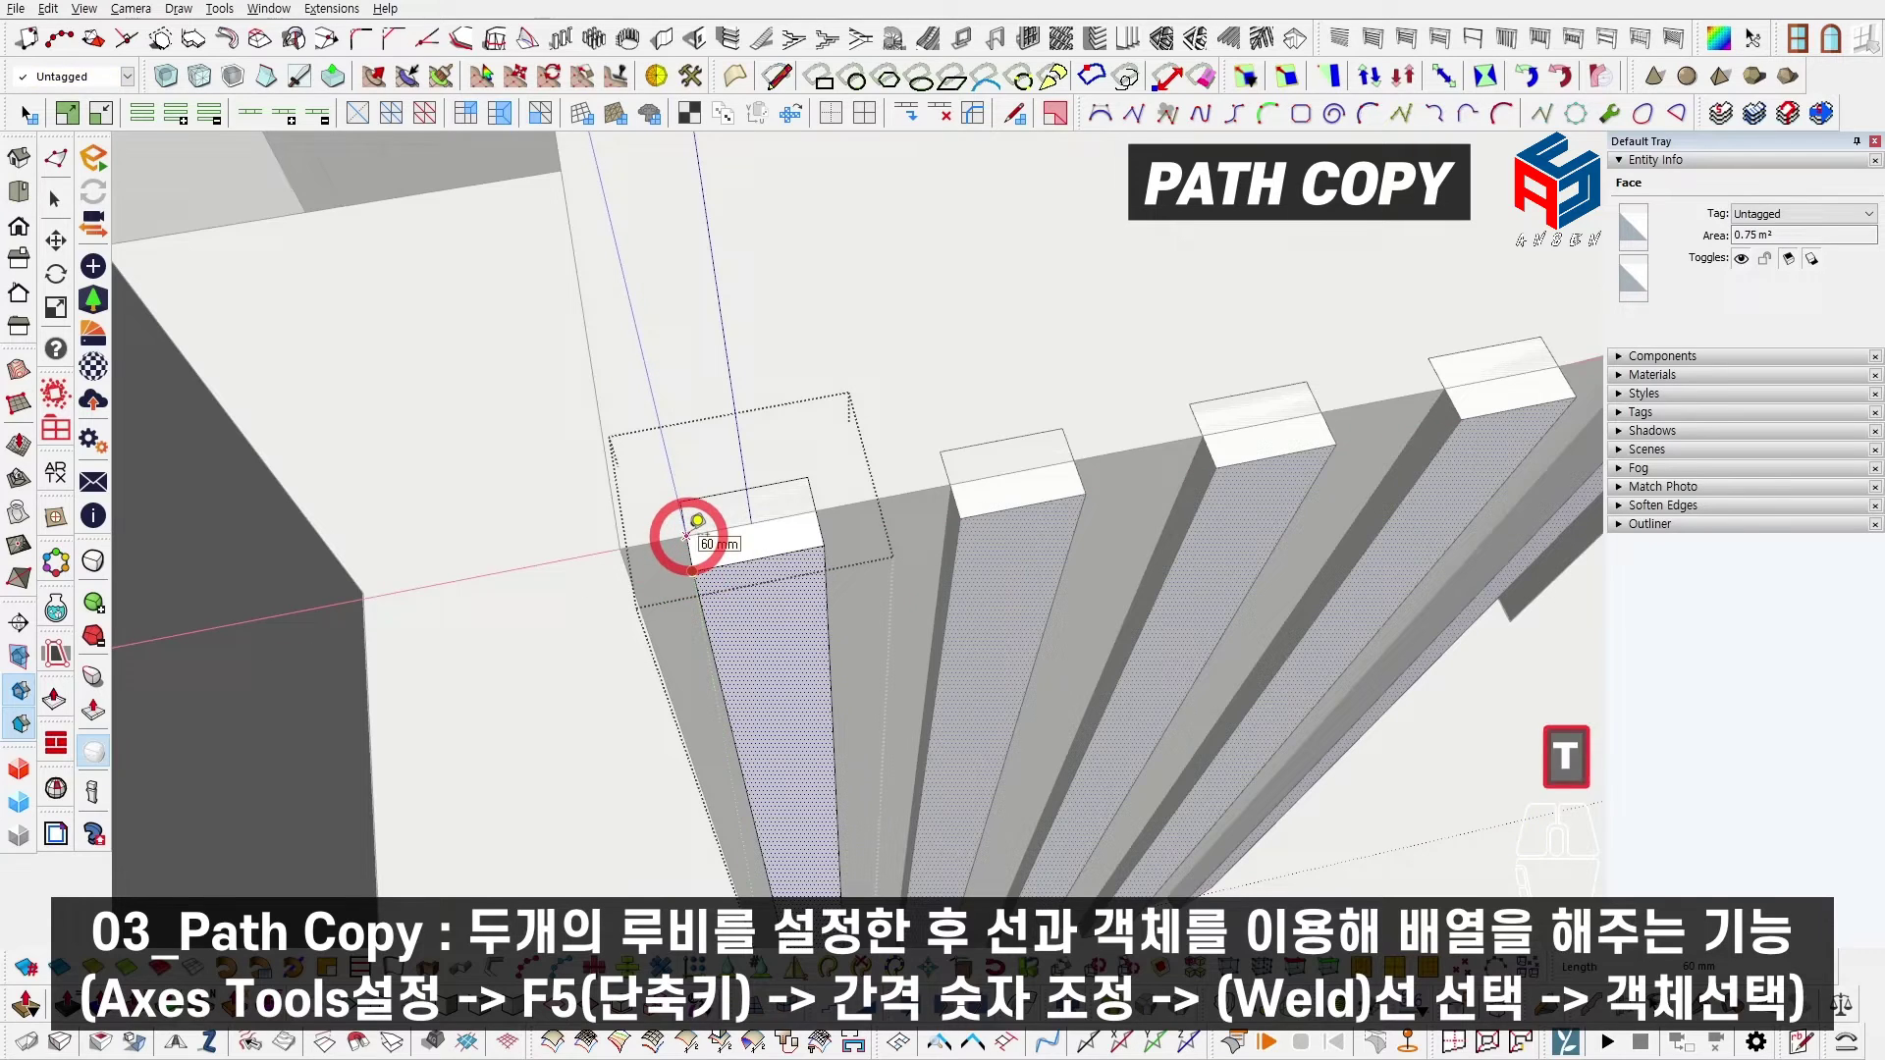
Step: Push/Pull the bar's front face by 60 mm and close the bar component
{"action": "key", "text": "space"}
{"action": "left_click", "coordinate": [745, 598]}
{"action": "key", "text": "p"}
{"action": "left_click", "coordinate": [758, 600]}
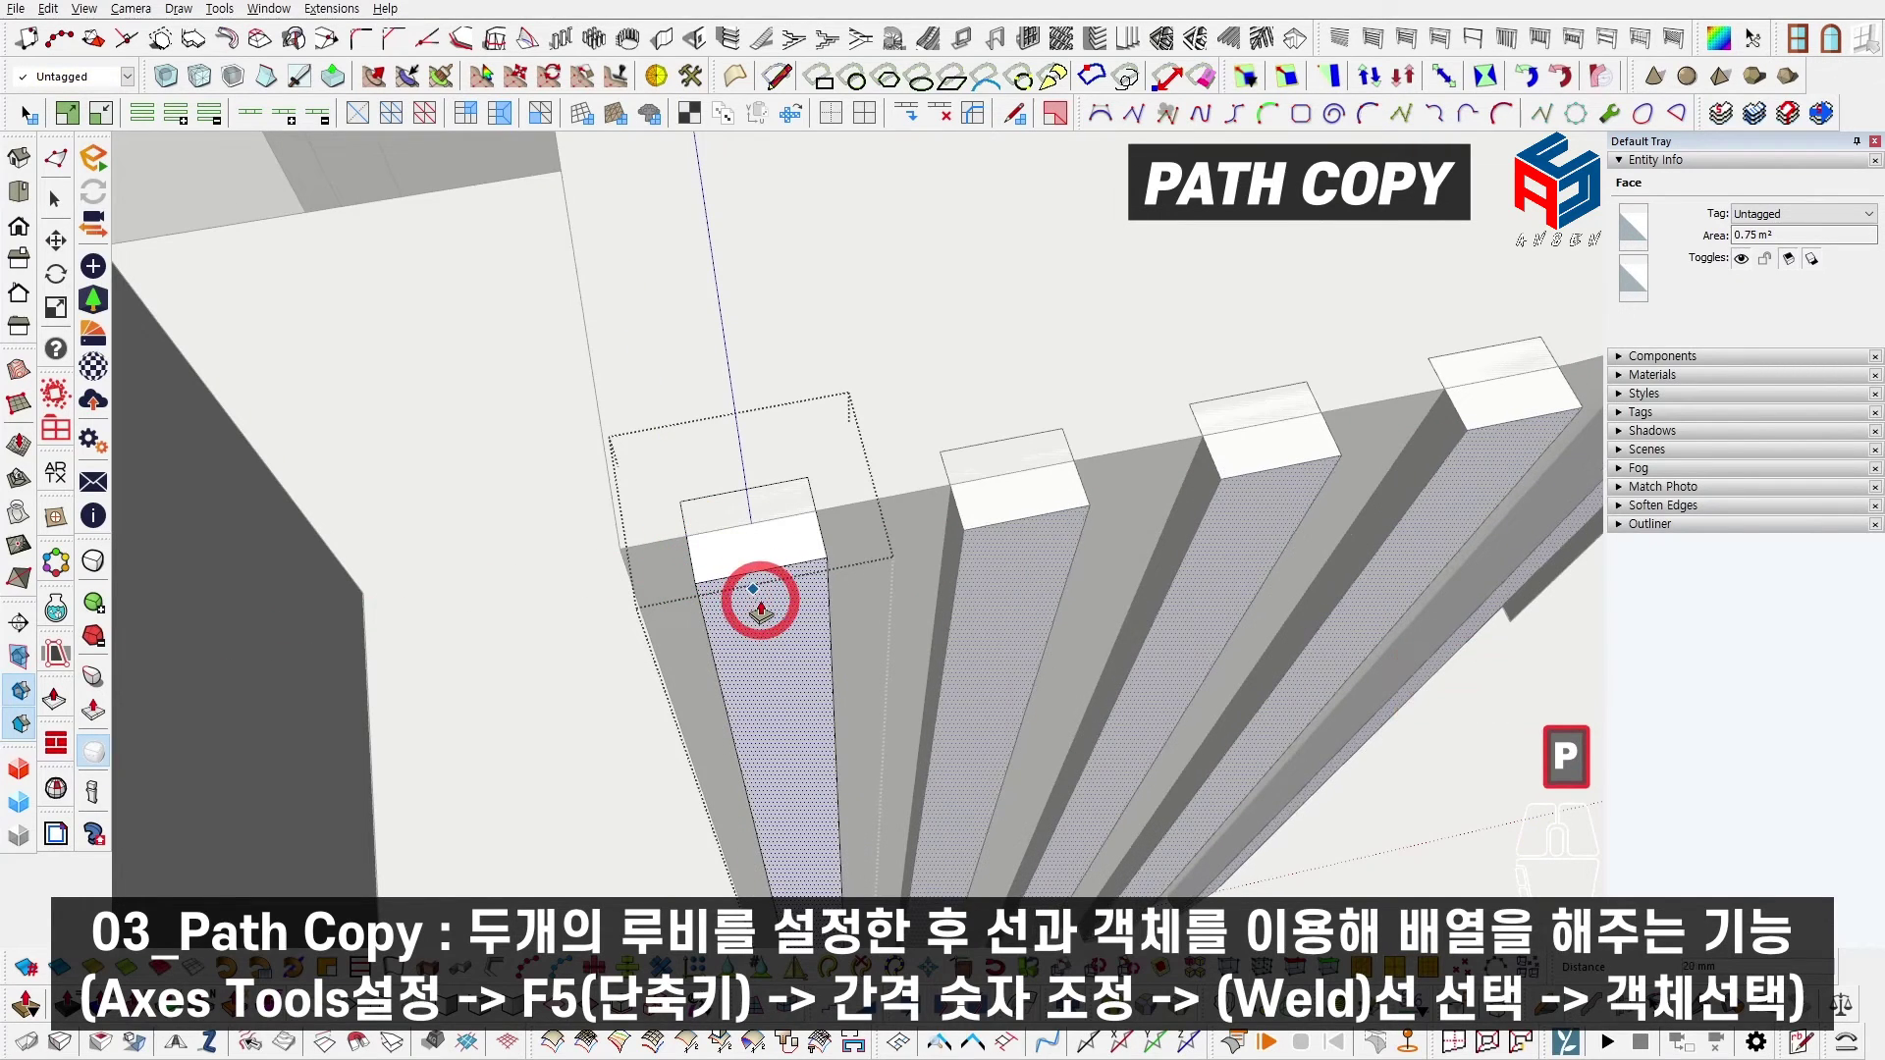
{"action": "type", "text": "60"}
{"action": "key", "text": "Return"}
{"action": "key", "text": "space"}
{"action": "key", "text": "Escape"}
{"action": "scroll", "coordinate": [771, 631], "scroll_direction": "down", "scroll_amount": 2}
{"action": "middle_click_drag", "start_coordinate": [771, 632], "coordinate": [1376, 492]}
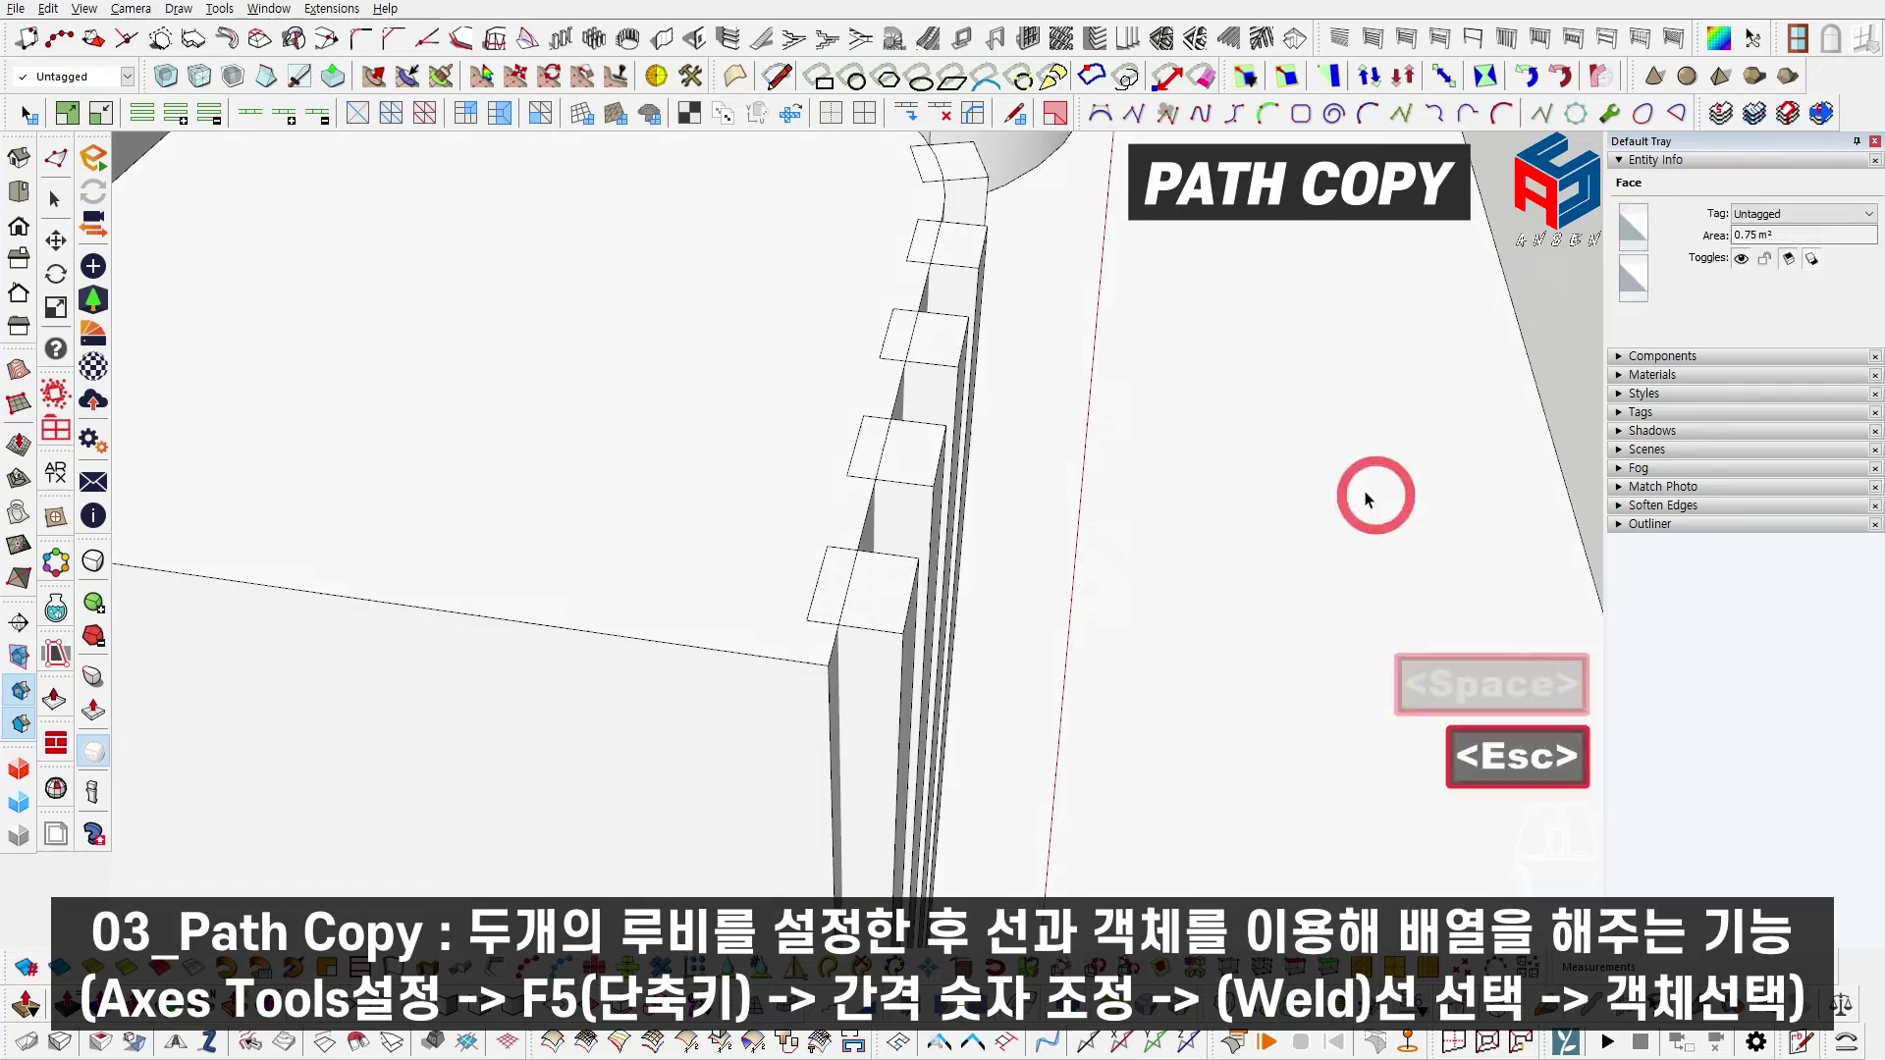
Step: Select the rounded box with all its bars and merge them with Solid Tools Union
{"action": "middle_click_drag", "start_coordinate": [925, 648], "coordinate": [1063, 280]}
{"action": "left_click_drag", "start_coordinate": [1060, 277], "coordinate": [524, 357]}
{"action": "right_click", "coordinate": [726, 338]}
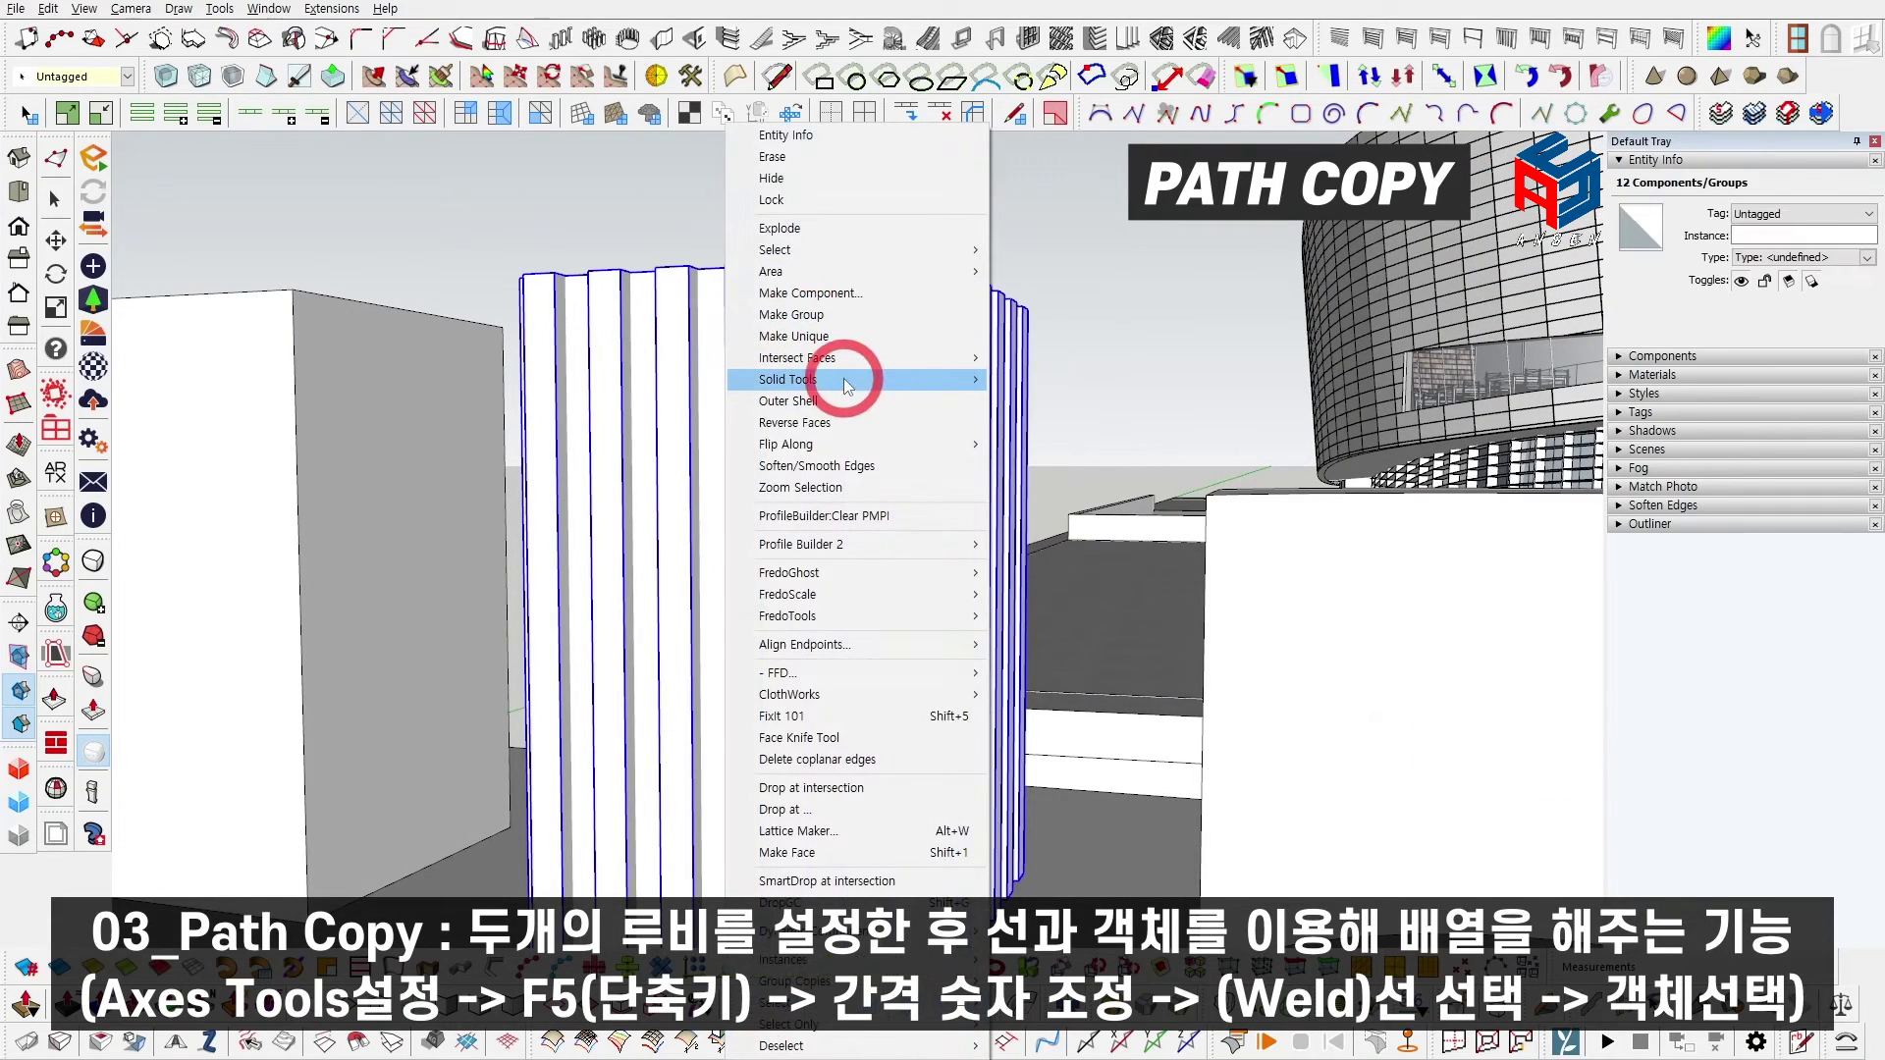
{"action": "left_click", "coordinate": [1028, 402]}
Step: Open the merged block, try to clean up its geometry with the Eraser, and close it
{"action": "mouse_move", "coordinate": [883, 442]}
{"action": "middle_mouse_down"}
{"action": "mouse_move", "coordinate": [808, 808]}
{"action": "mouse_move", "coordinate": [475, 661]}
{"action": "mouse_move", "coordinate": [633, 483]}
{"action": "mouse_move", "coordinate": [661, 357]}
{"action": "mouse_move", "coordinate": [1123, 564]}
{"action": "mouse_move", "coordinate": [972, 337]}
{"action": "mouse_move", "coordinate": [731, 417]}
{"action": "mouse_move", "coordinate": [421, 370]}
{"action": "mouse_move", "coordinate": [392, 534]}
{"action": "mouse_move", "coordinate": [1204, 812]}
{"action": "mouse_move", "coordinate": [879, 672]}
{"action": "middle_mouse_up"}
{"action": "key", "text": "bracketleft"}
{"action": "key", "text": "p"}
{"action": "key", "text": "space"}
{"action": "key", "text": "e"}
{"action": "left_click", "coordinate": [690, 312]}
{"action": "key", "text": "space"}
{"action": "key", "text": "Escape"}
{"action": "key", "text": "Escape"}
{"action": "scroll", "coordinate": [1123, 564], "scroll_direction": "down", "scroll_amount": 3}
Step: Undo the union, the bar edits and the bar copies along the rounded box, and unhide all hidden objects
{"action": "key", "text": "ctrl+z"}
{"action": "key", "text": "ctrl+z"}
{"action": "key", "text": "ctrl+z"}
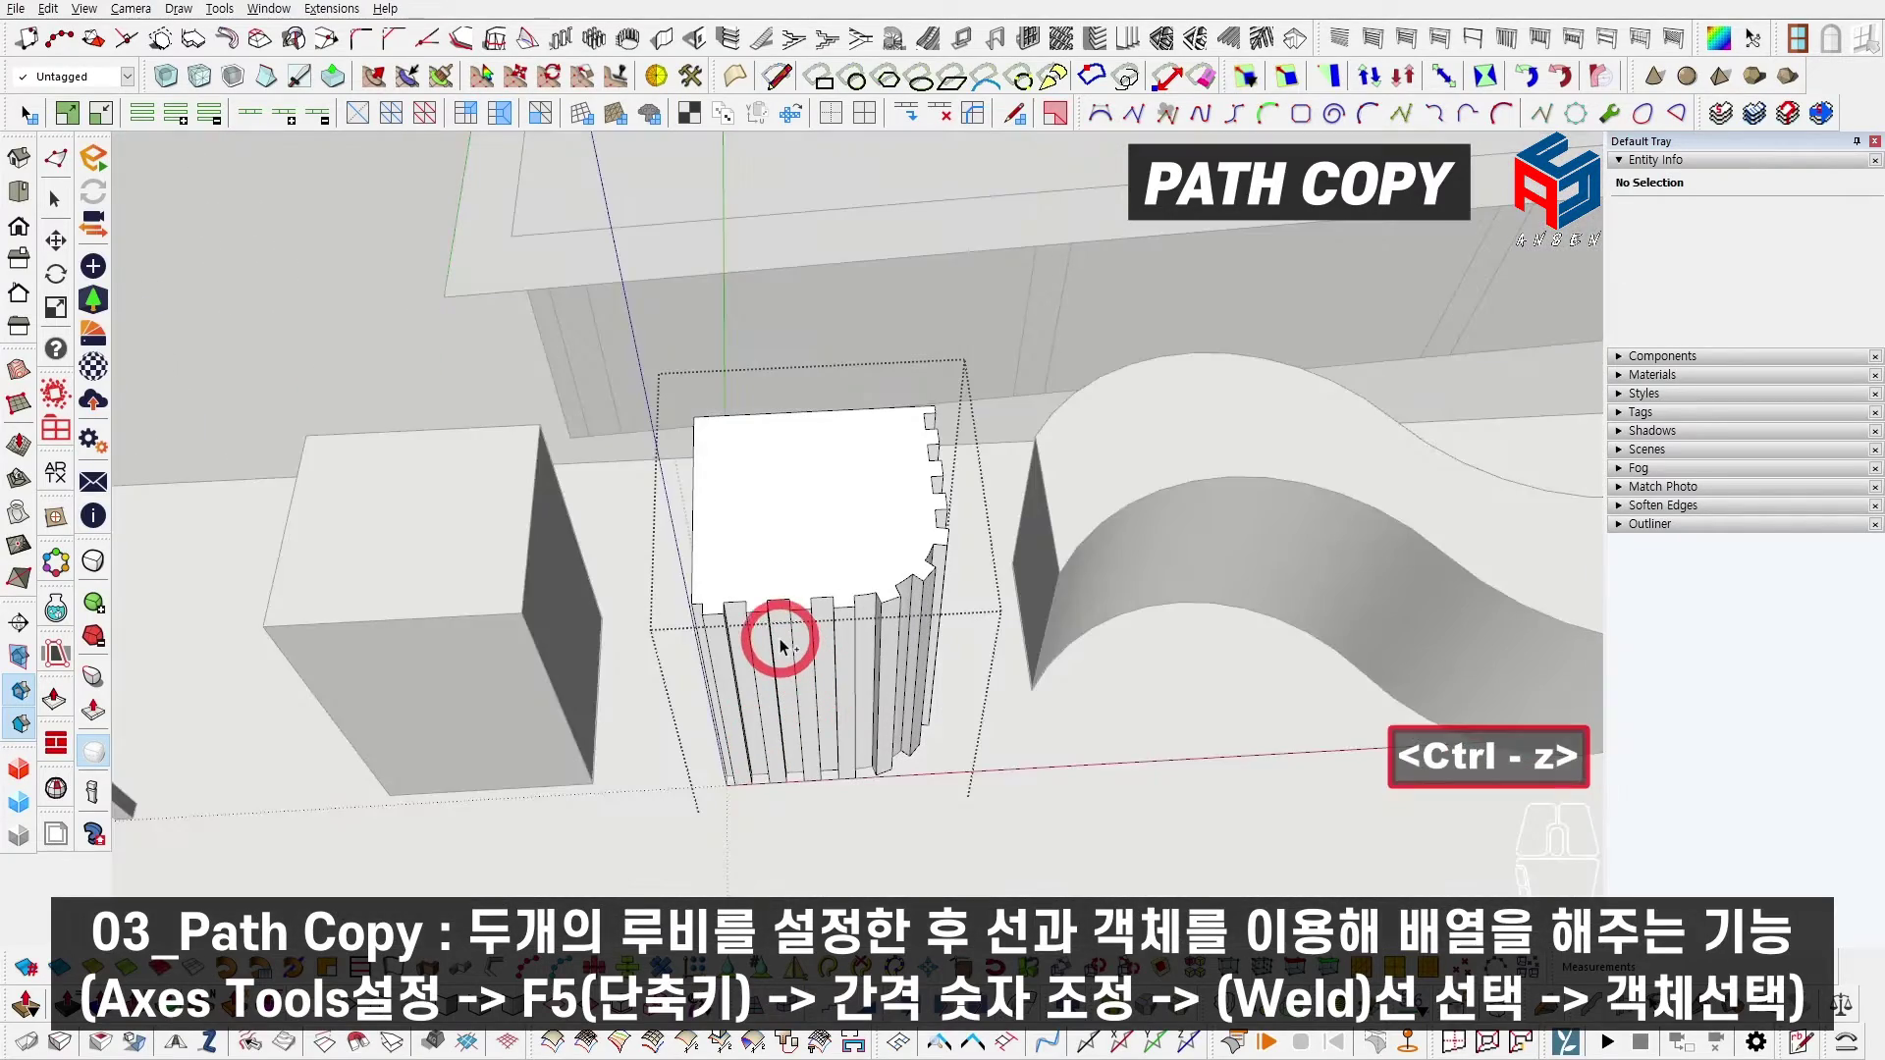
{"action": "key", "text": "ctrl+z"}
{"action": "key", "text": "ctrl+z"}
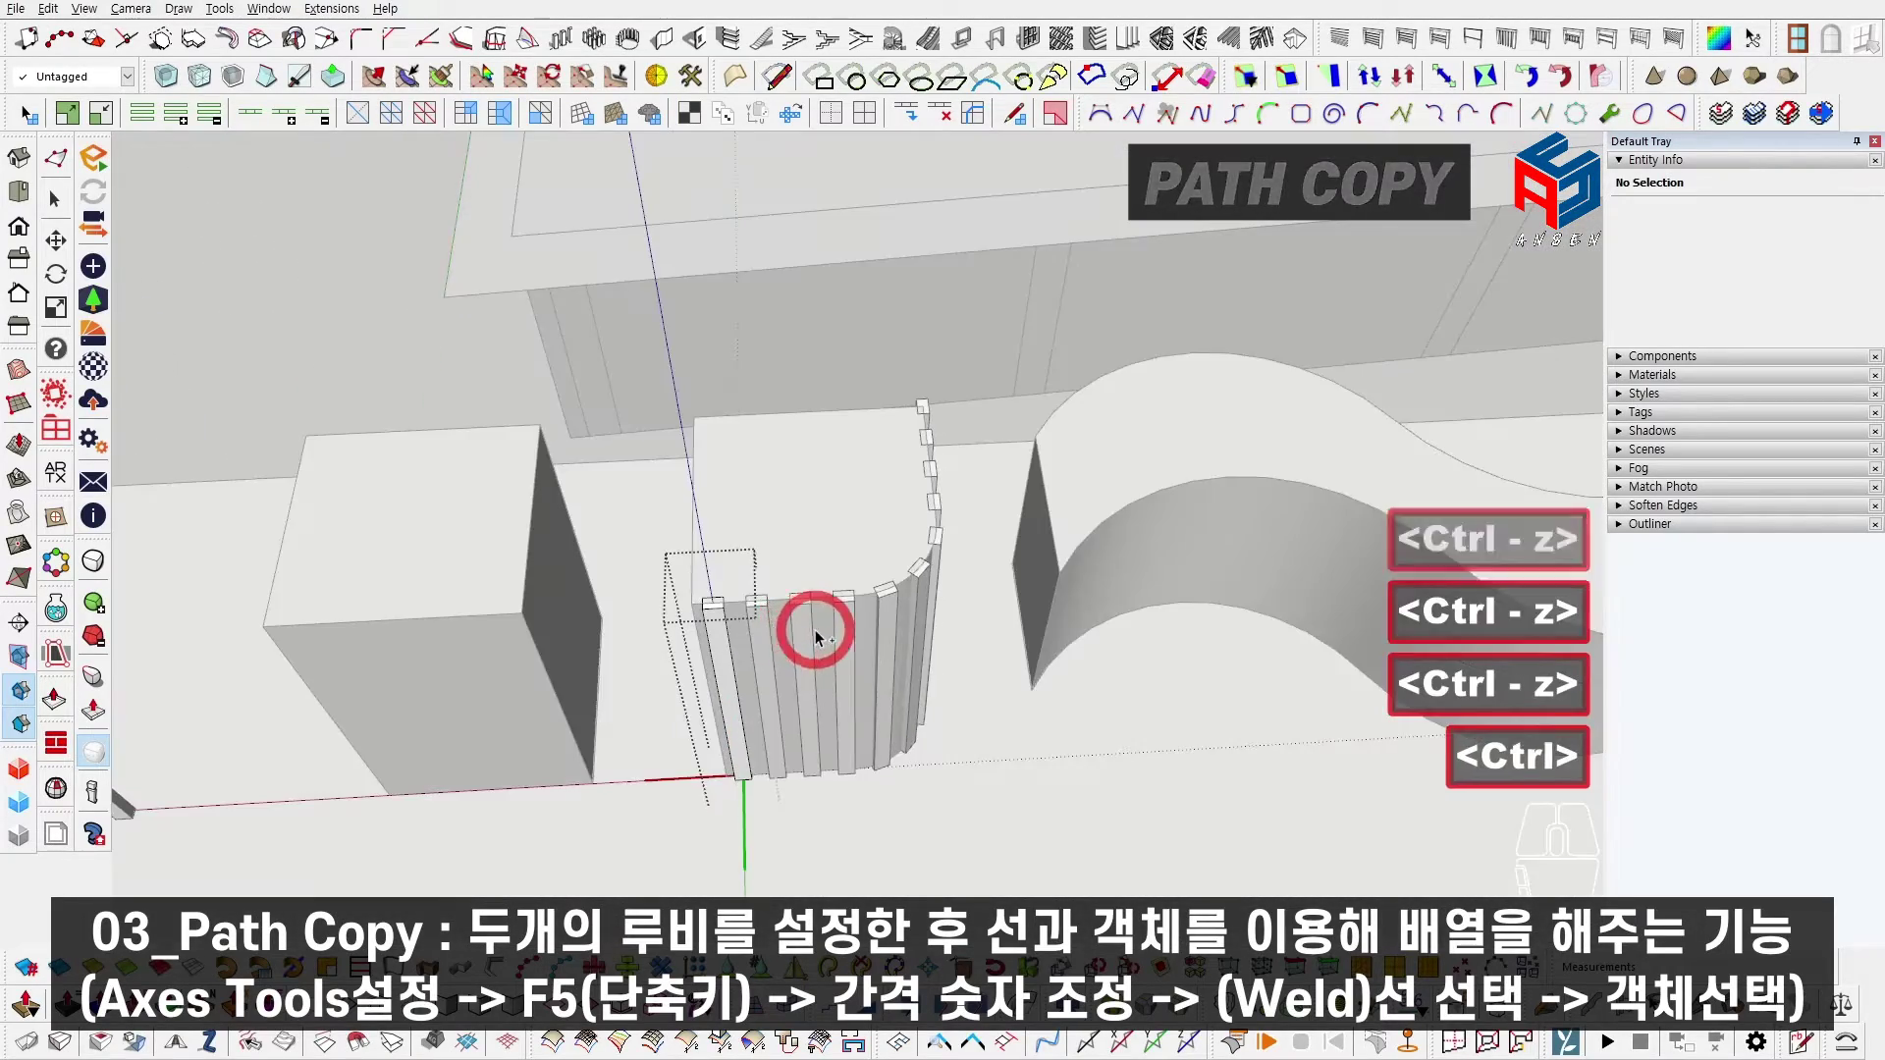
{"action": "key", "text": "ctrl+z"}
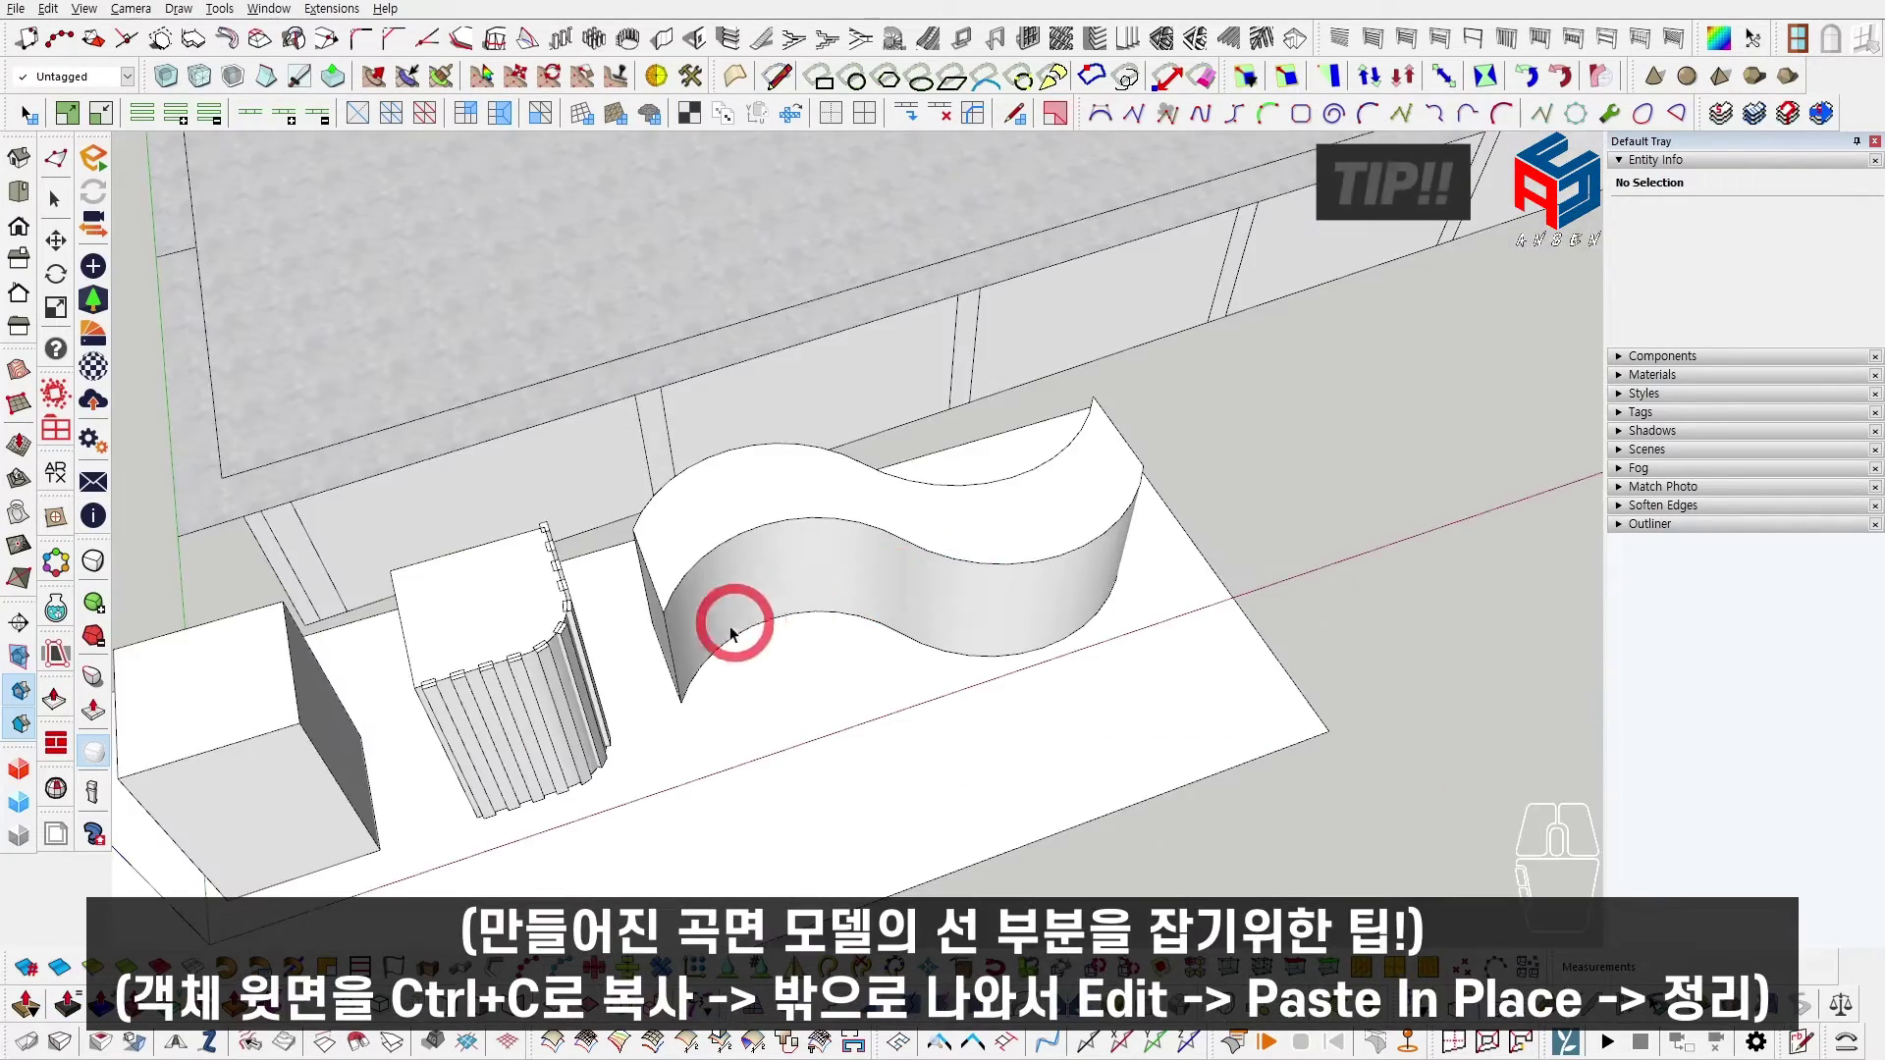
{"action": "key", "text": "ctrl+z"}
{"action": "key", "text": "ctrl+z"}
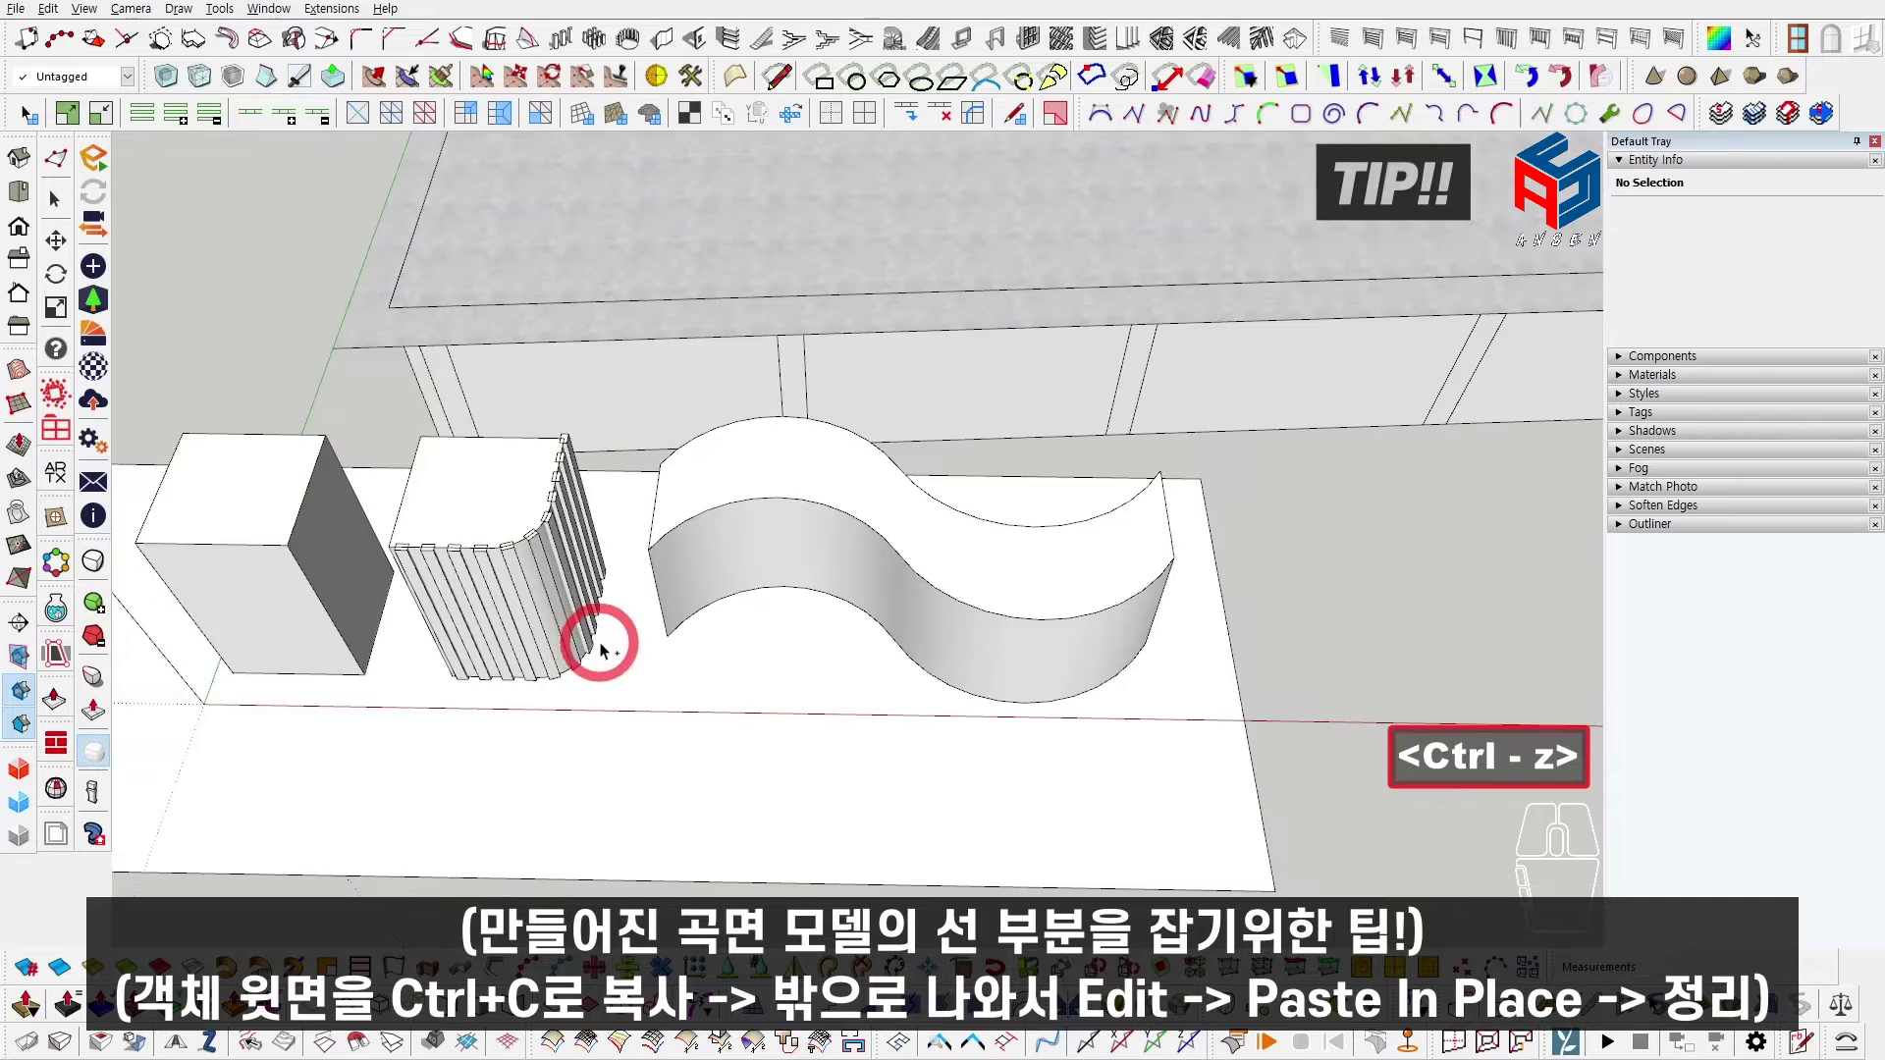
{"action": "key", "text": "ctrl+z"}
{"action": "key", "text": "ctrl+z"}
{"action": "key", "text": "ctrl+z"}
{"action": "key", "text": "ctrl+z"}
{"action": "key", "text": "ctrl+z"}
{"action": "key", "text": "ctrl+z"}
{"action": "scroll", "coordinate": [644, 672], "scroll_direction": "down", "scroll_amount": 3}
{"action": "mouse_move", "coordinate": [645, 673]}
{"action": "middle_mouse_down", "text": "shift"}
{"action": "mouse_move", "coordinate": [834, 653]}
{"action": "mouse_move", "coordinate": [970, 536]}
{"action": "mouse_move", "coordinate": [900, 530]}
{"action": "middle_mouse_up", "text": "shift"}
{"action": "key", "text": "Escape"}
{"action": "key", "text": "ctrl+z"}
{"action": "key", "text": "ctrl+shift+h"}
Step: Open the S-shaped block and try selecting the edges along its front top curve one by one
{"action": "double_click", "coordinate": [980, 542]}
{"action": "scroll", "coordinate": [979, 542], "scroll_direction": "up", "scroll_amount": 2}
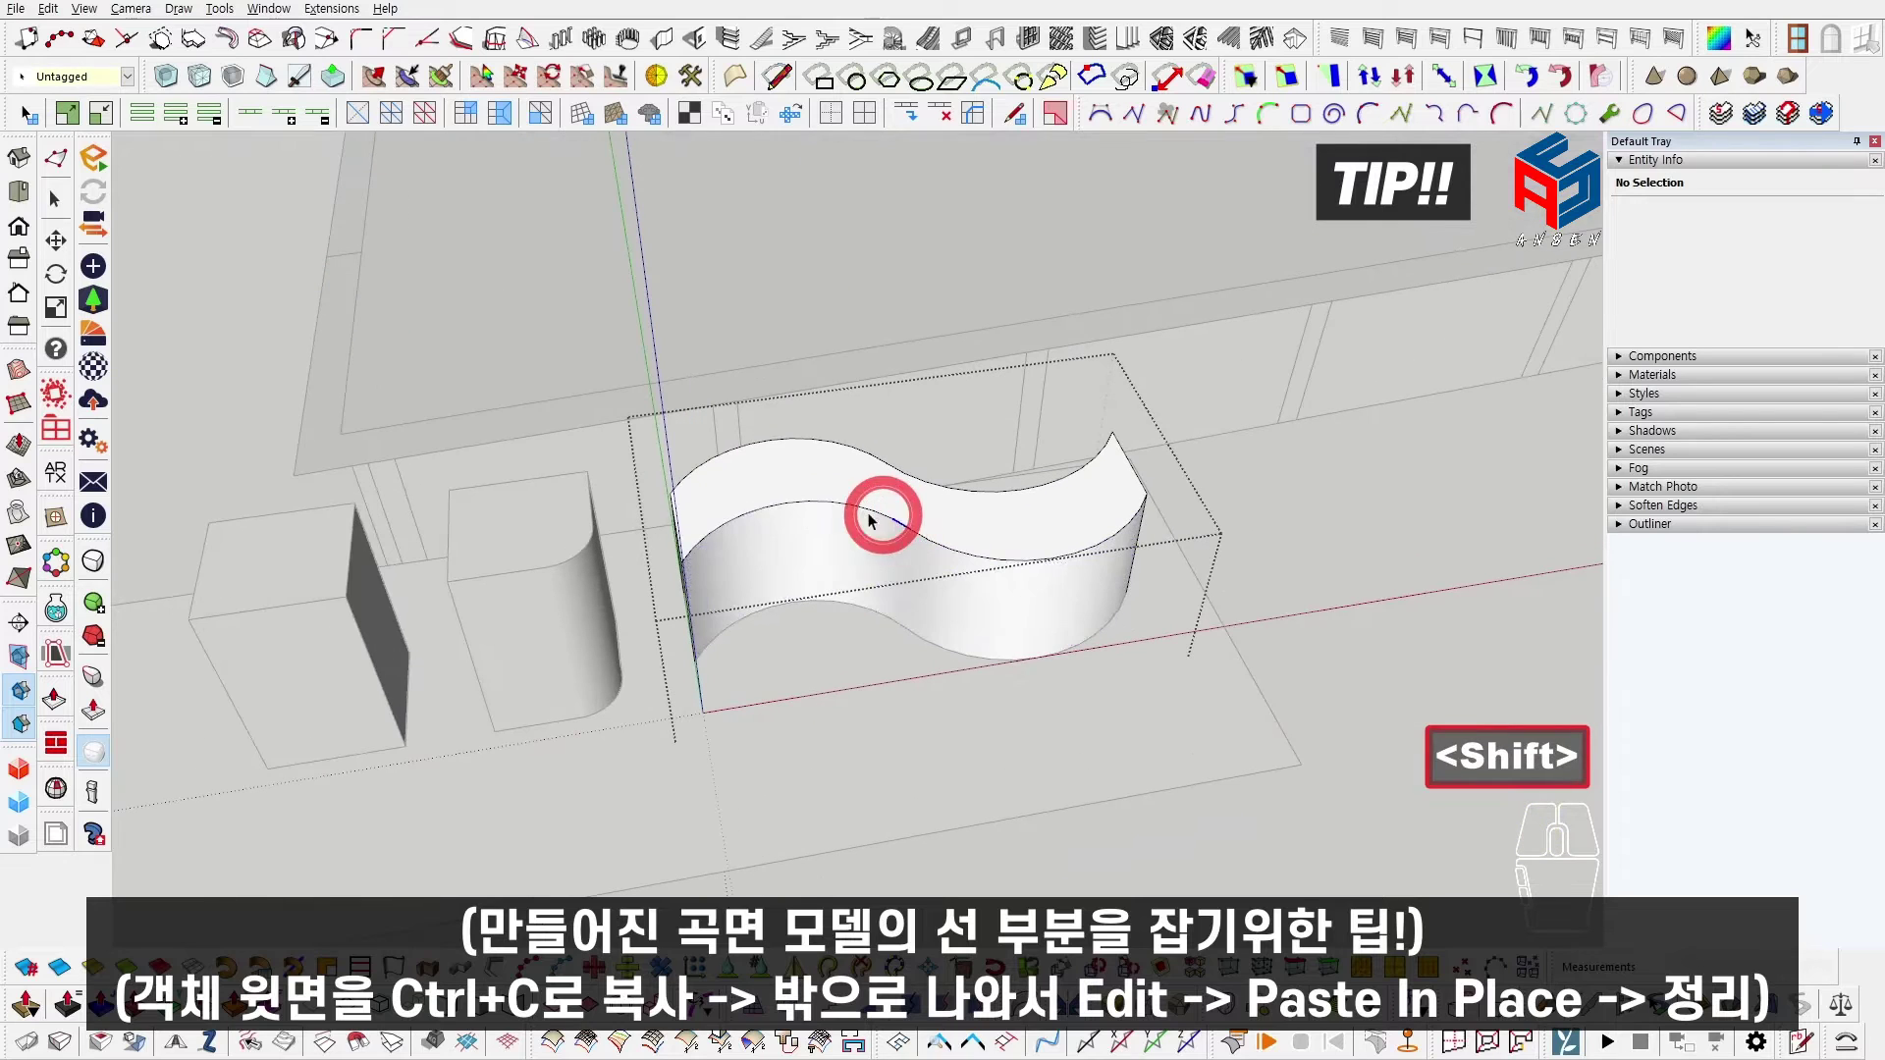
{"action": "left_click", "coordinate": [891, 520]}
{"action": "left_click", "coordinate": [771, 517], "text": "shift"}
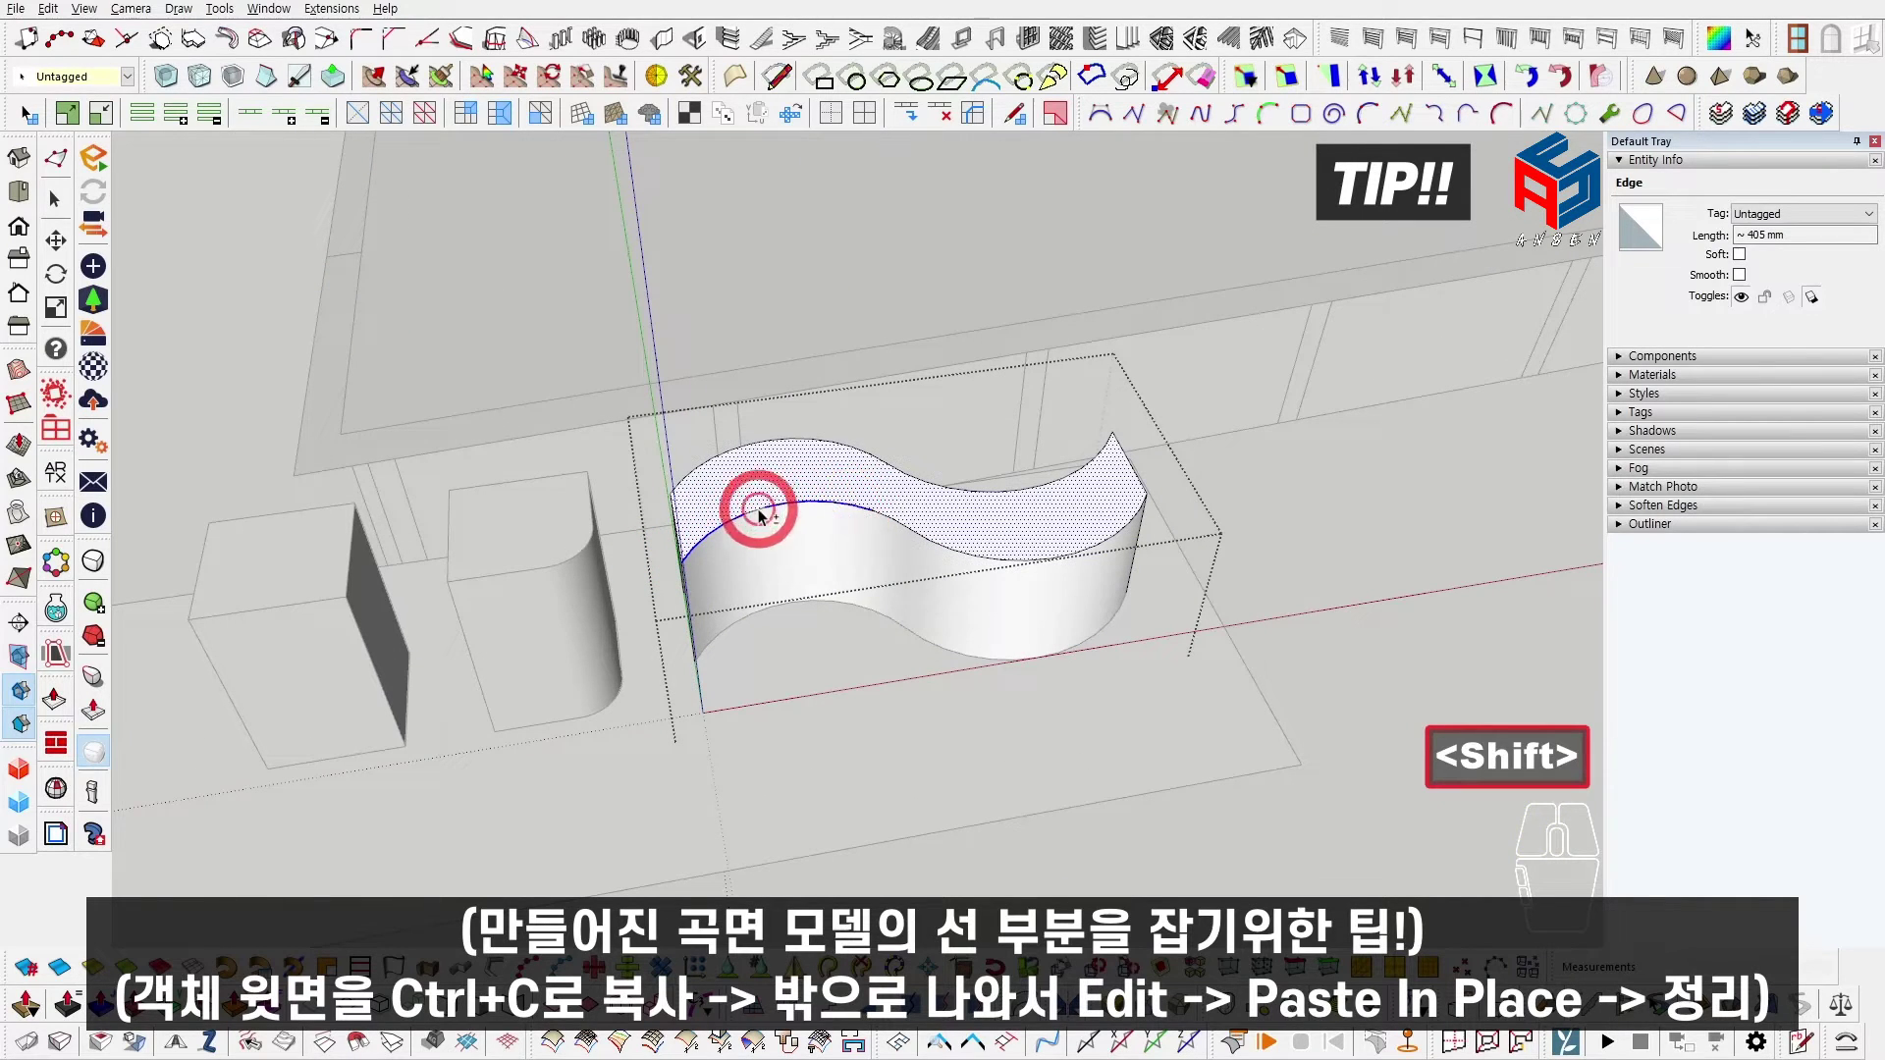
{"action": "left_click", "coordinate": [928, 534], "text": "shift"}
{"action": "left_click", "coordinate": [932, 537], "text": "shift"}
{"action": "left_click", "coordinate": [928, 533], "text": "shift"}
{"action": "scroll", "coordinate": [953, 532], "scroll_direction": "up", "scroll_amount": 1}
{"action": "middle_click_drag", "start_coordinate": [953, 532], "coordinate": [888, 515], "text": "shift"}
{"action": "scroll", "coordinate": [858, 505], "scroll_direction": "down", "scroll_amount": 1}
{"action": "scroll", "coordinate": [888, 514], "scroll_direction": "up", "scroll_amount": 2}
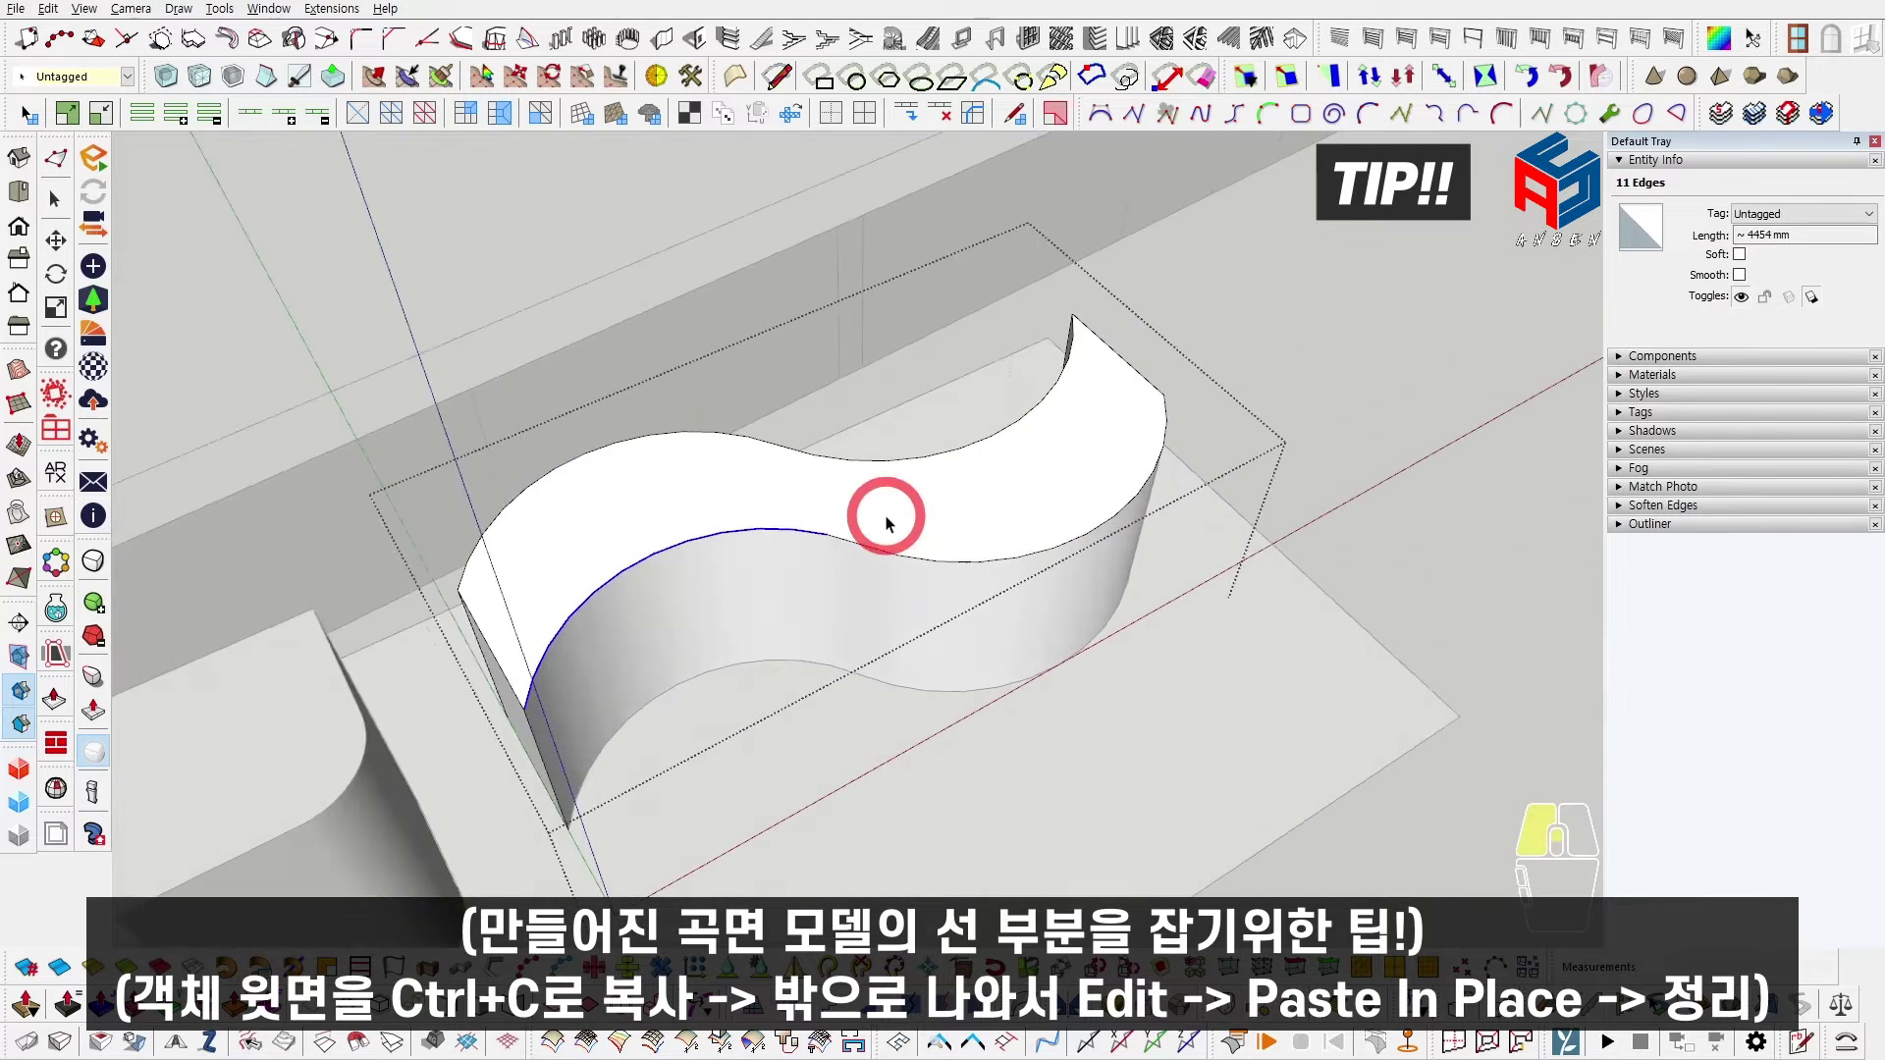
Step: Copy the S-shaped block's top face with its edges and paste it in place outside the group
{"action": "double_click", "coordinate": [801, 502]}
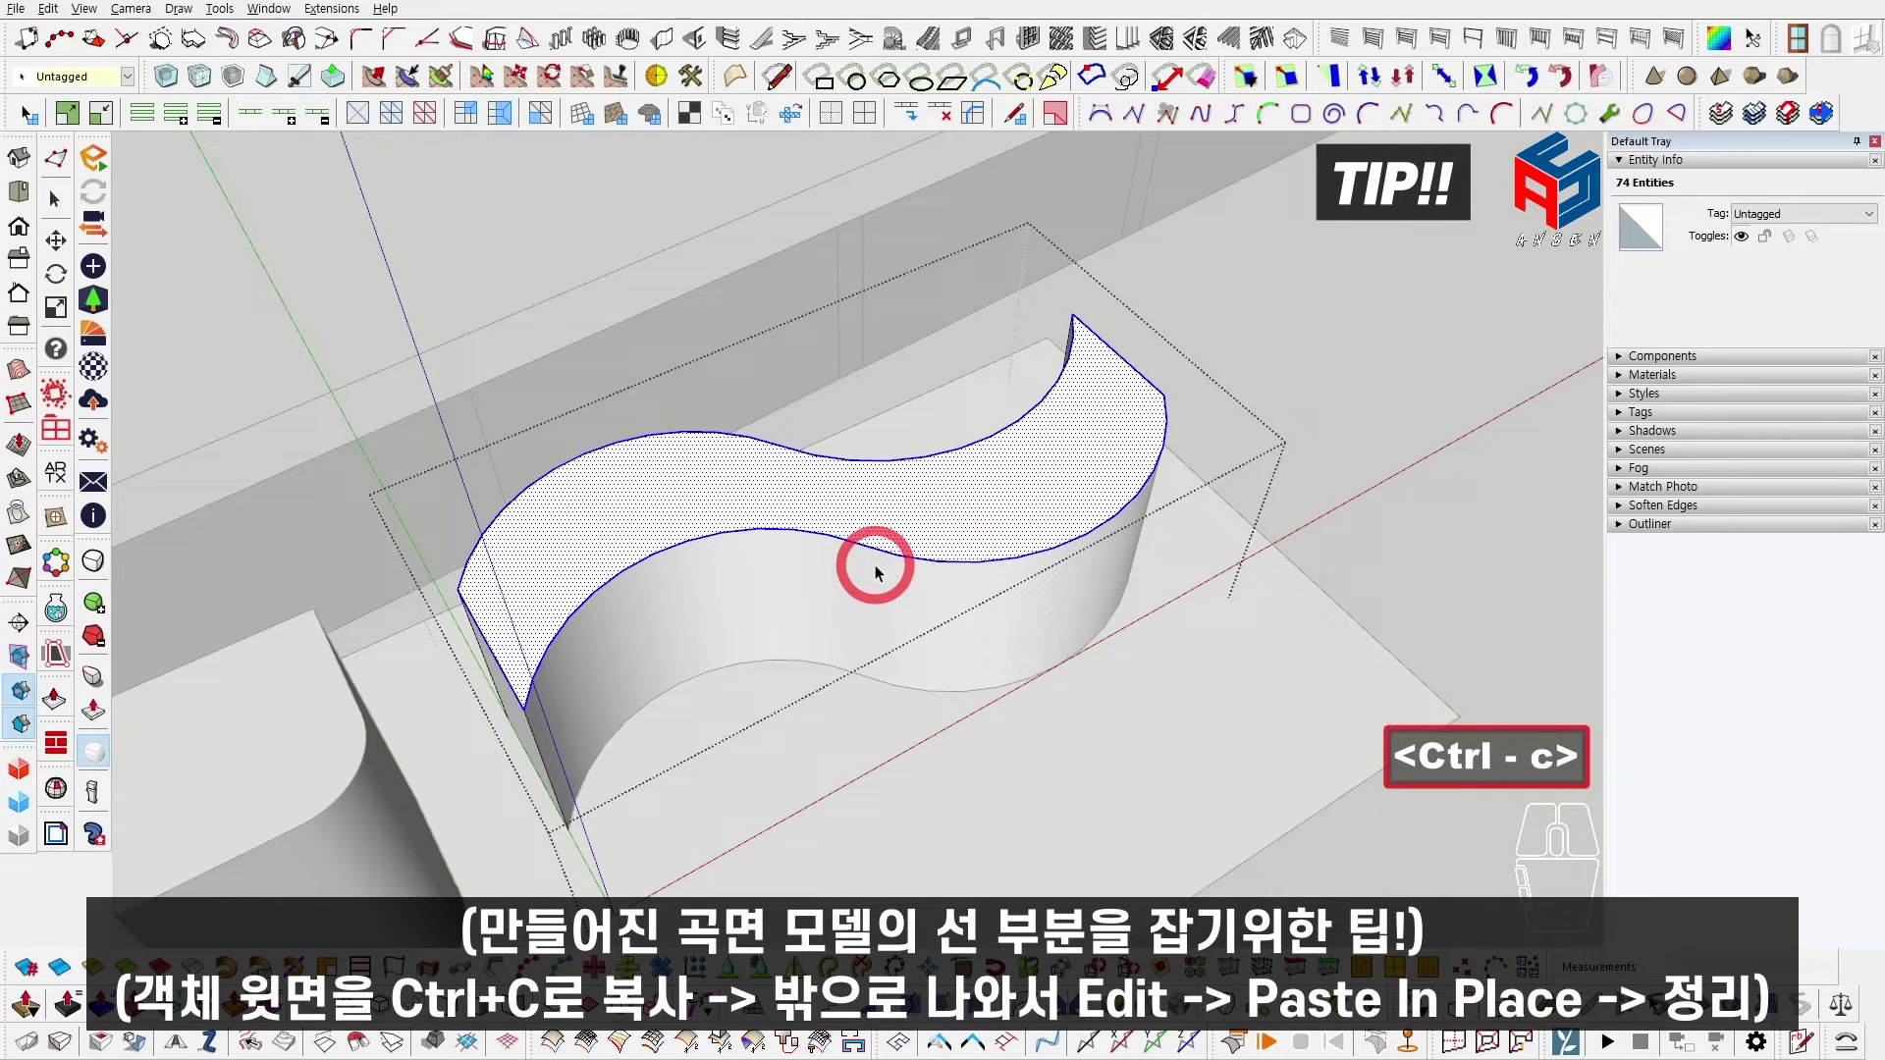
{"action": "key", "text": "Escape"}
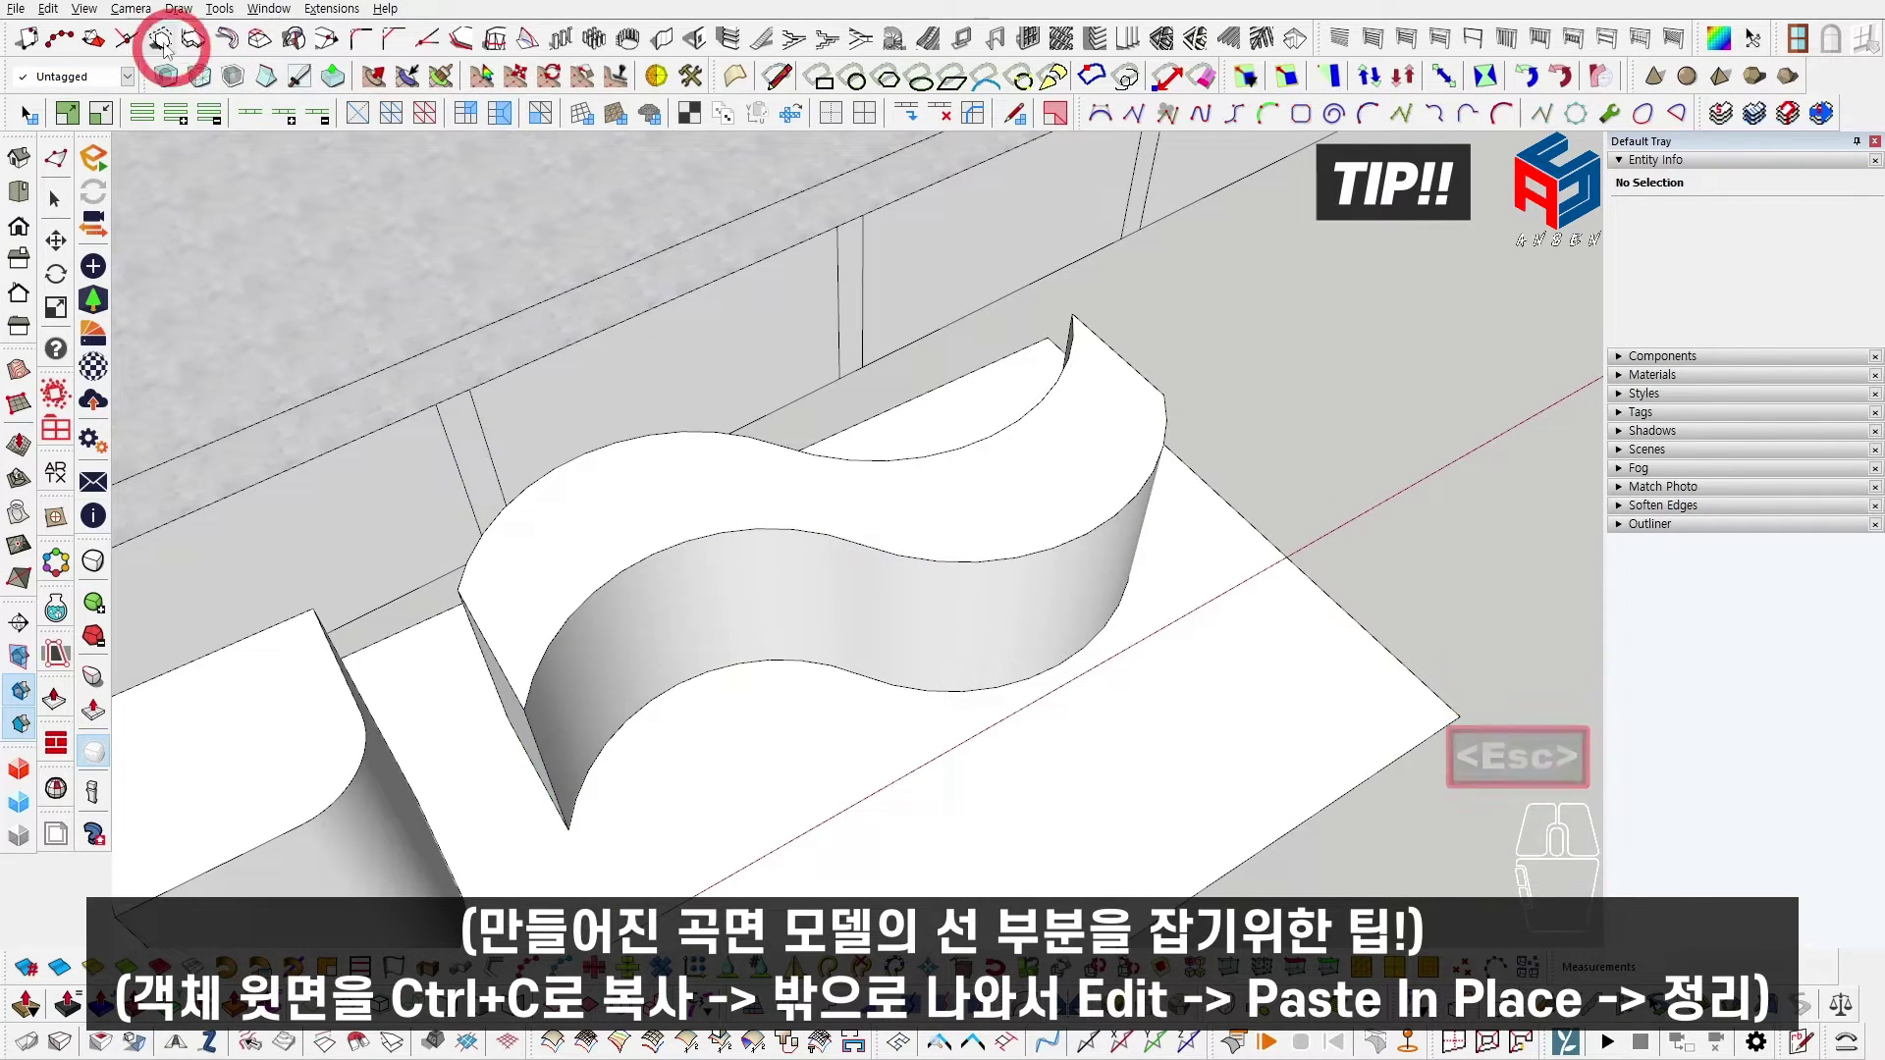
{"action": "left_click", "coordinate": [48, 8]}
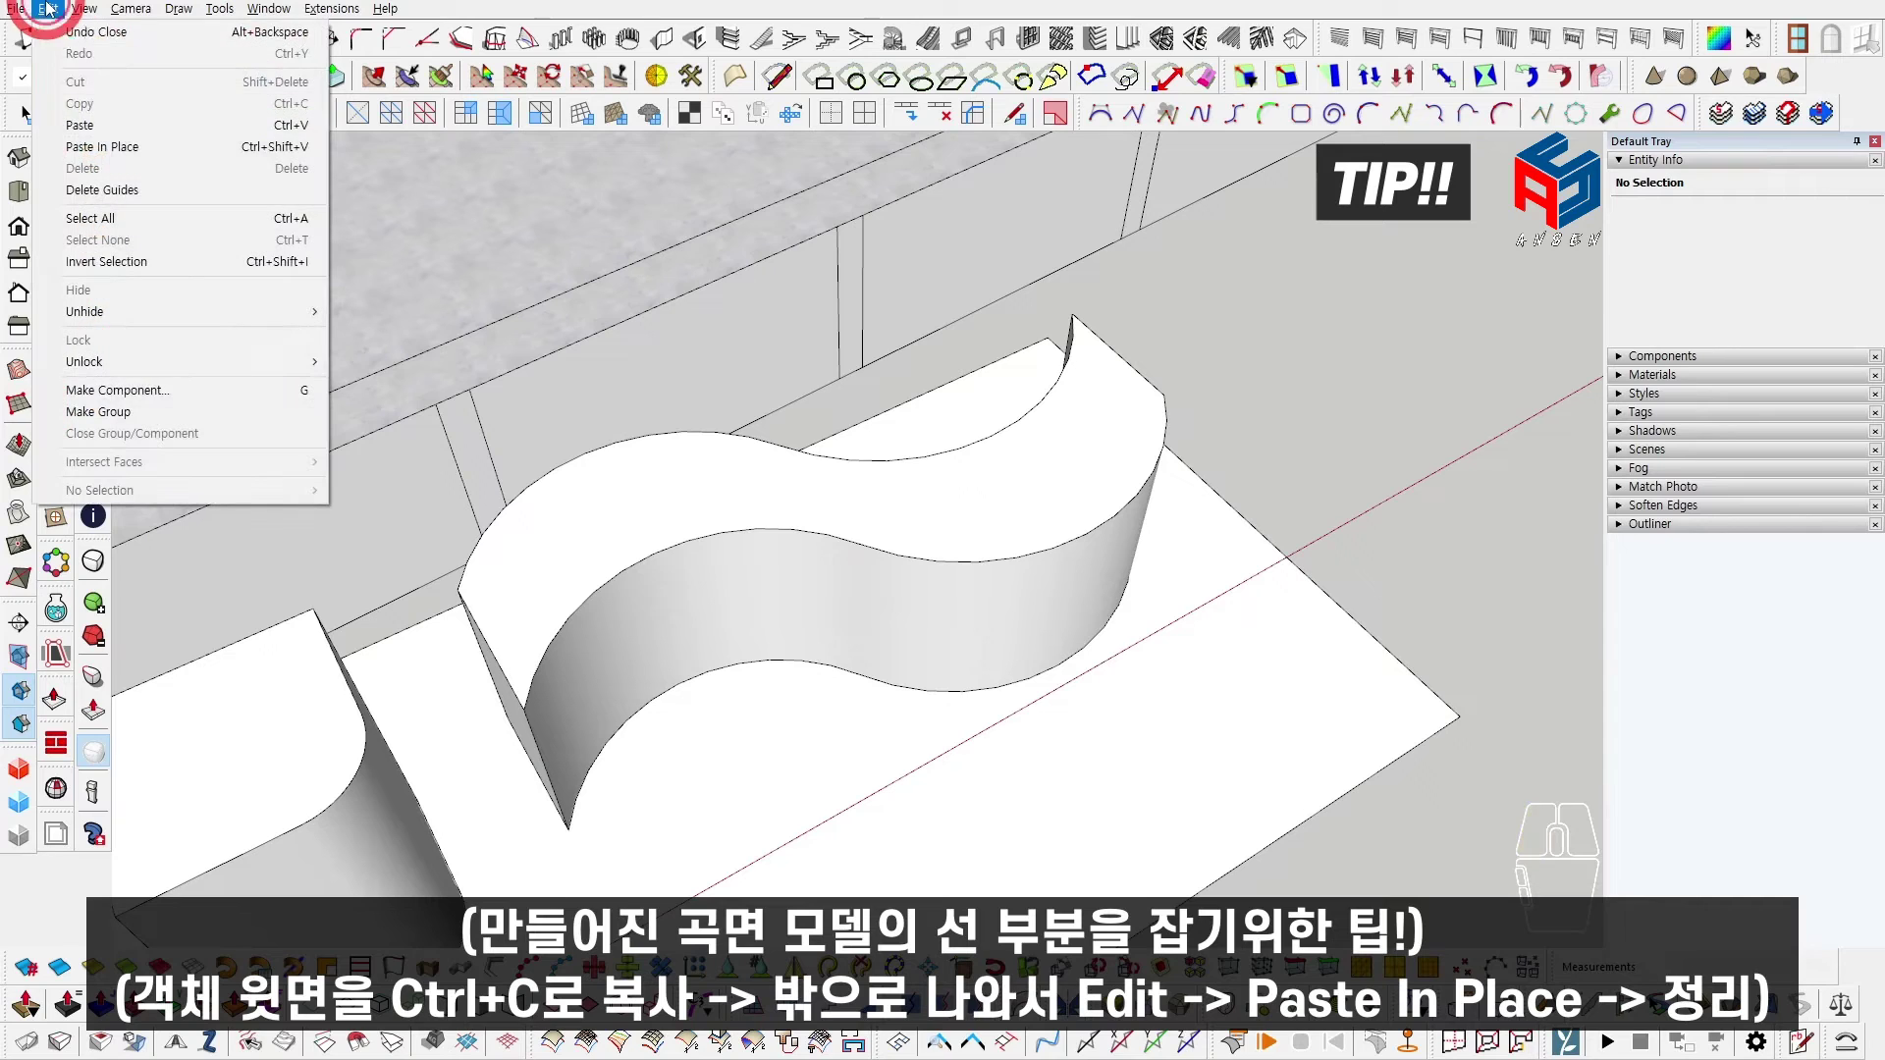
{"action": "left_click", "coordinate": [183, 148]}
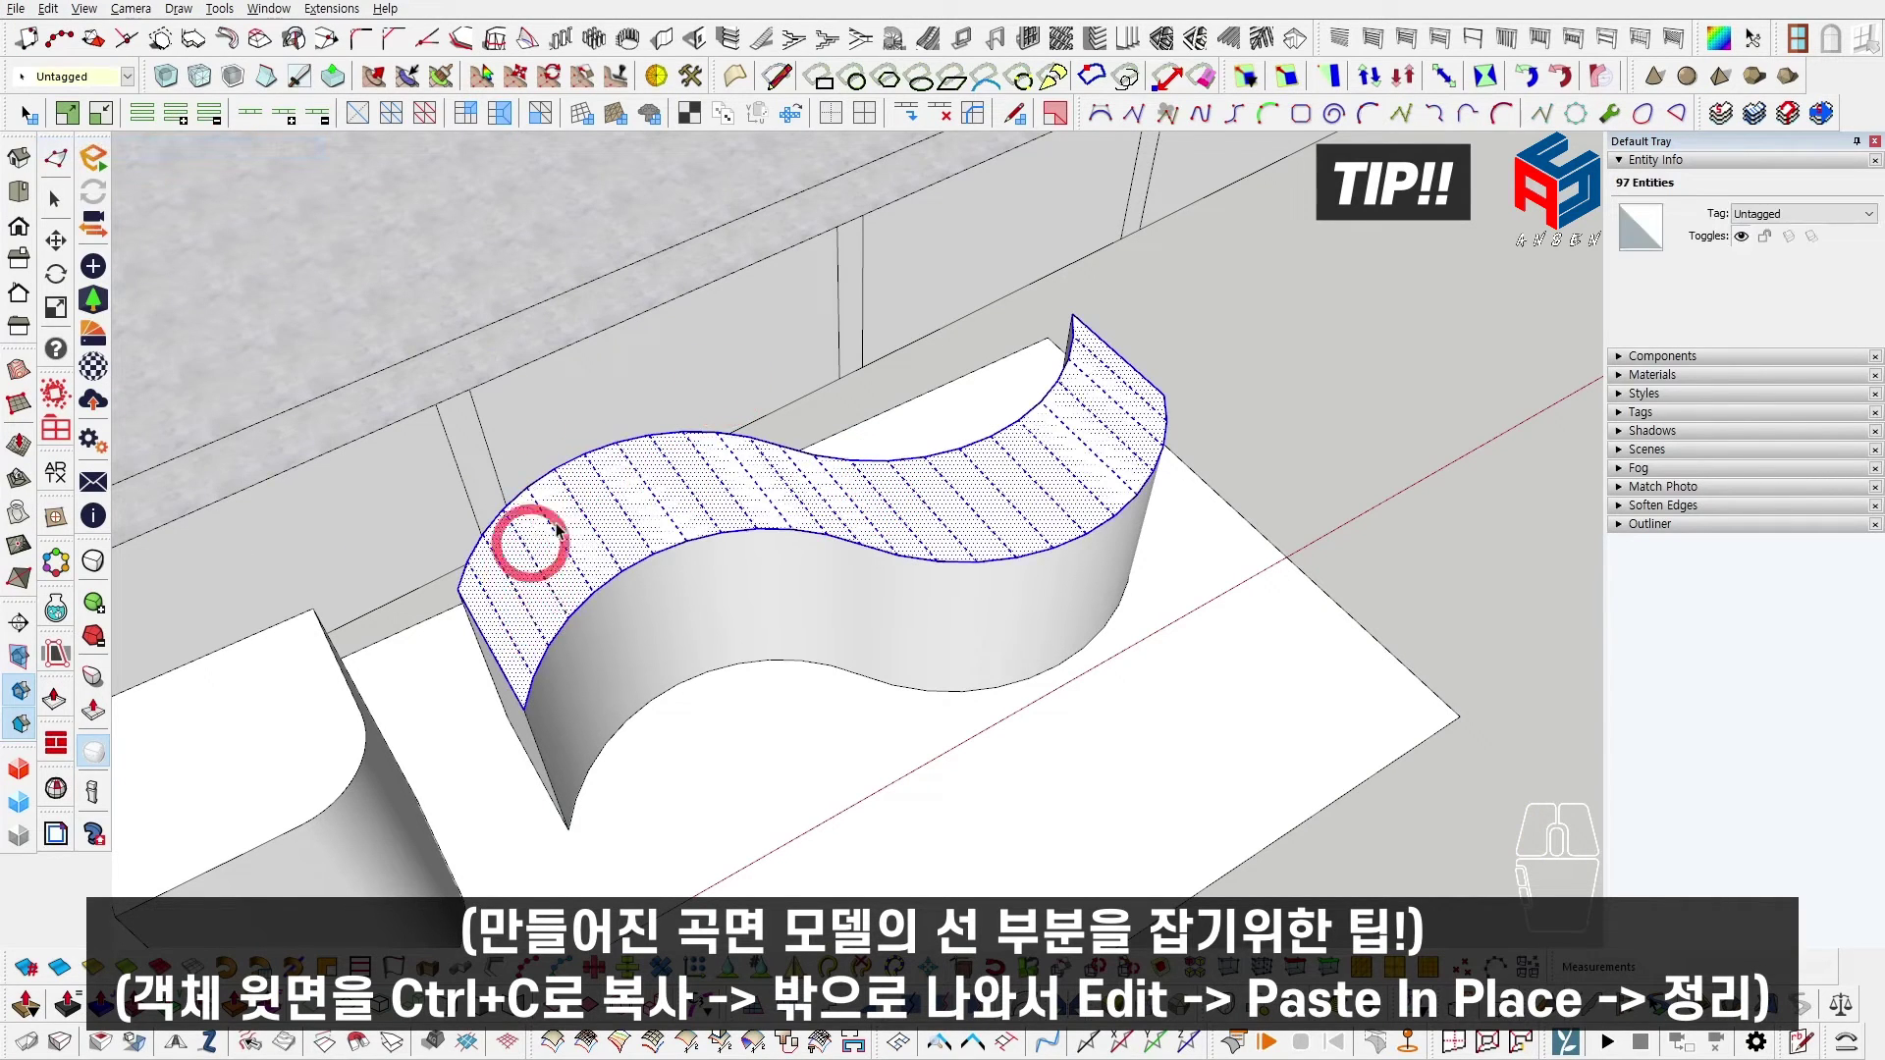
Step: Hide the S-shaped block and strip the pasted top face down to its two long curves
{"action": "middle_click_drag", "start_coordinate": [836, 587], "coordinate": [1610, 420]}
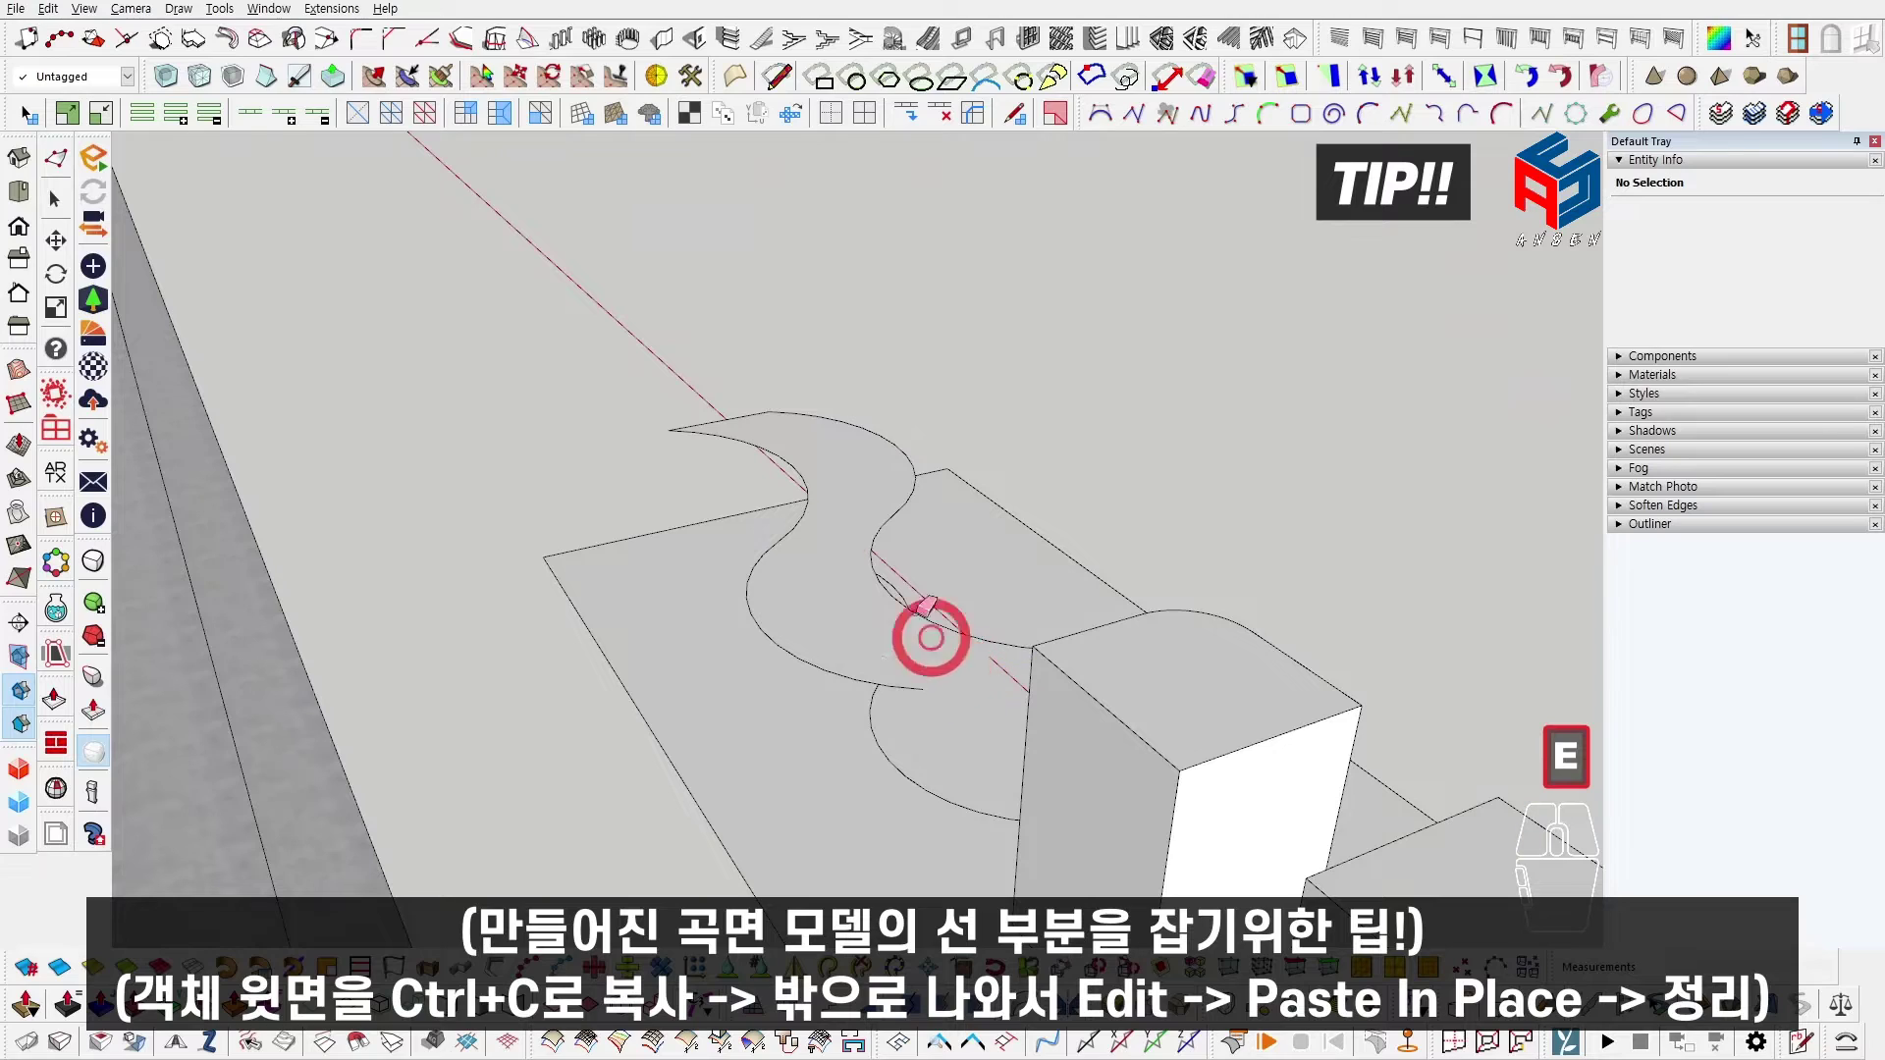
{"action": "left_click", "coordinate": [749, 416]}
{"action": "key", "text": "space"}
{"action": "middle_click_drag", "start_coordinate": [807, 468], "coordinate": [579, 530]}
{"action": "left_click", "coordinate": [919, 471]}
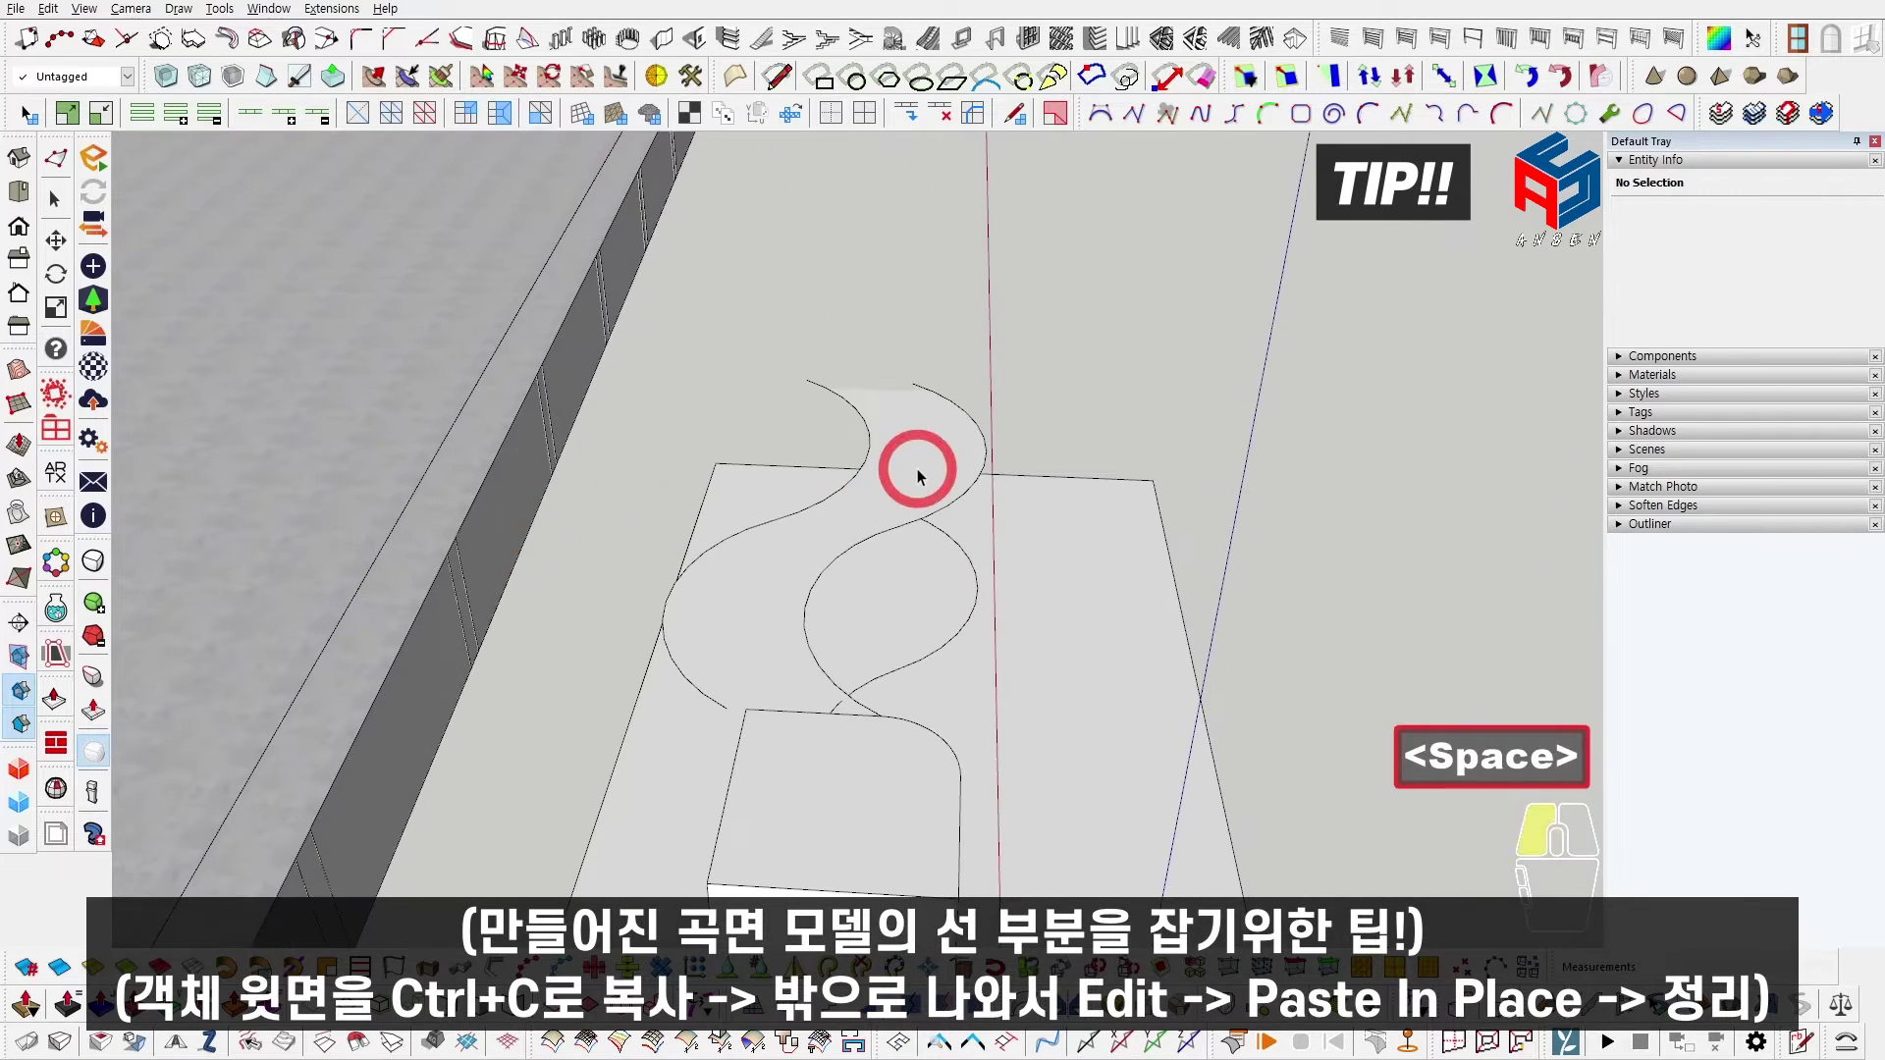
{"action": "key", "text": "Delete"}
{"action": "middle_click_drag", "start_coordinate": [923, 476], "coordinate": [584, 519]}
{"action": "middle_click_drag", "start_coordinate": [972, 392], "coordinate": [905, 642]}
{"action": "scroll", "coordinate": [987, 585], "scroll_direction": "up", "scroll_amount": 1}
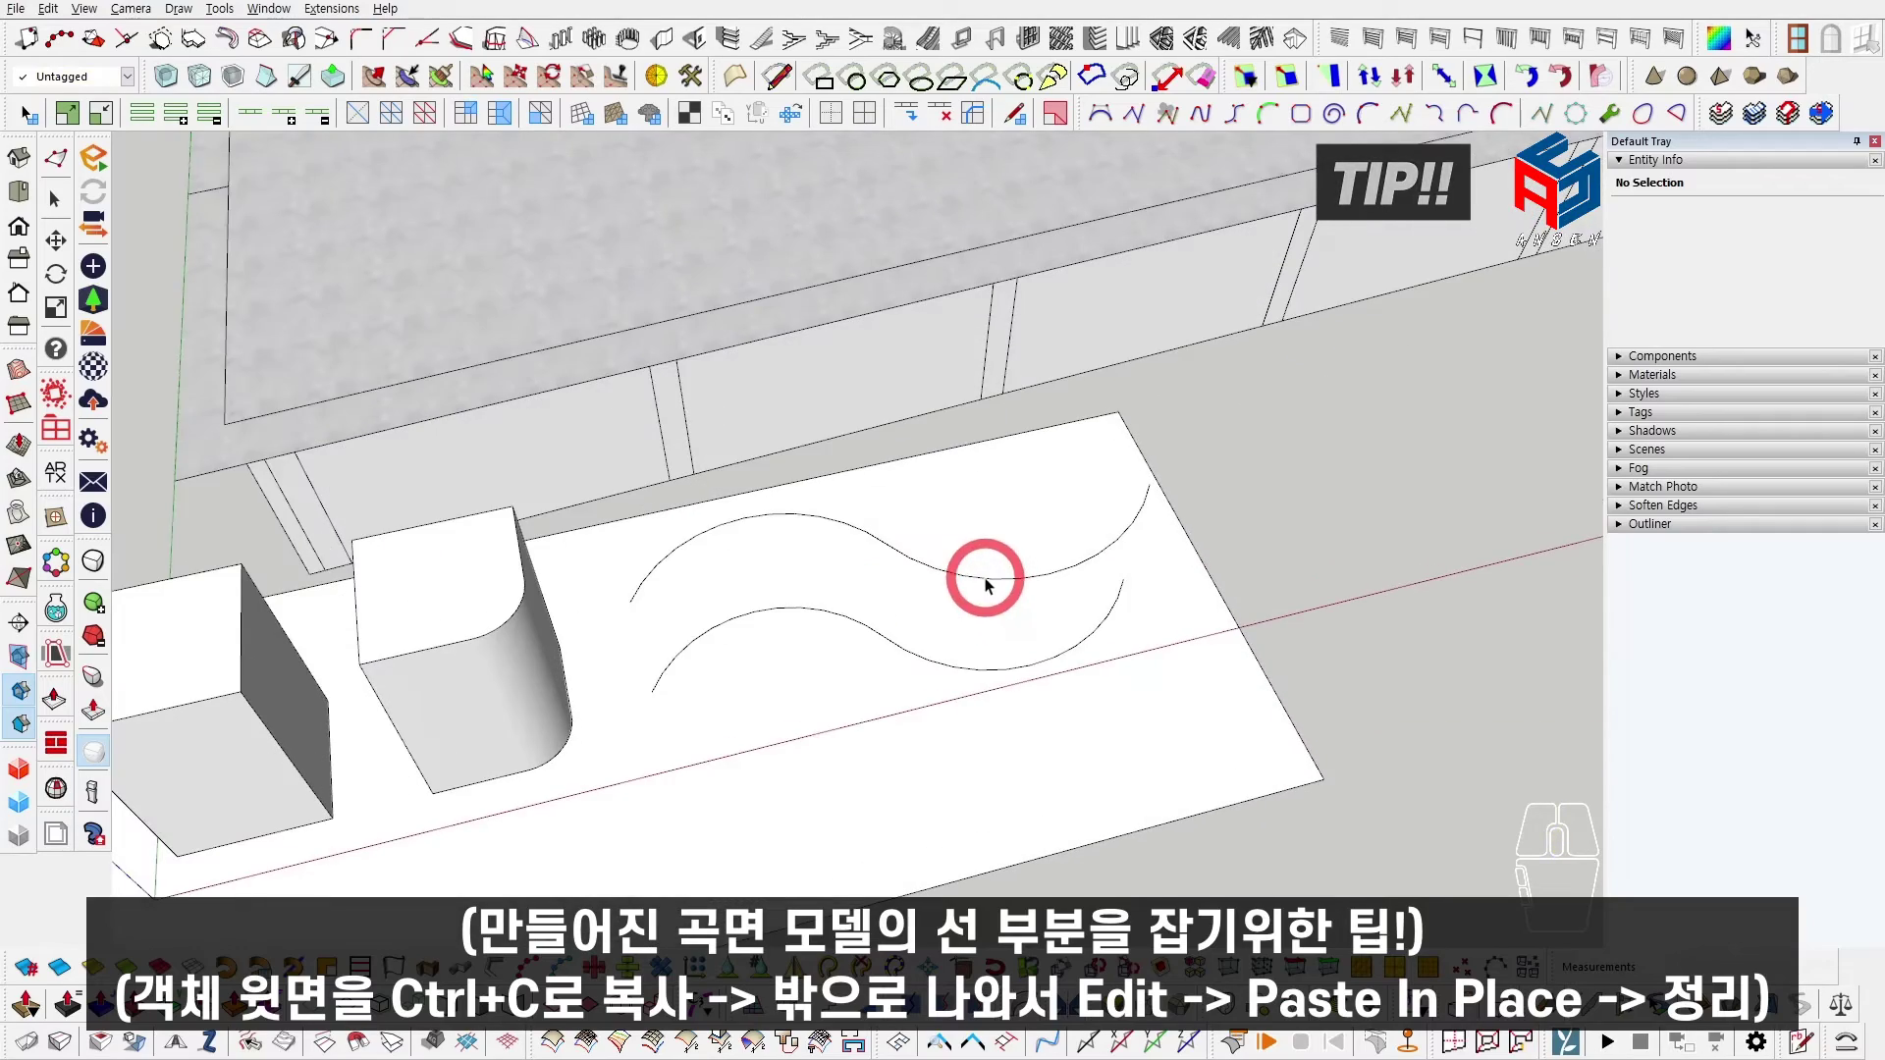
Step: Weld the rear curve's segments into one curve and delete that curve
{"action": "middle_click_drag", "start_coordinate": [986, 585], "coordinate": [959, 433]}
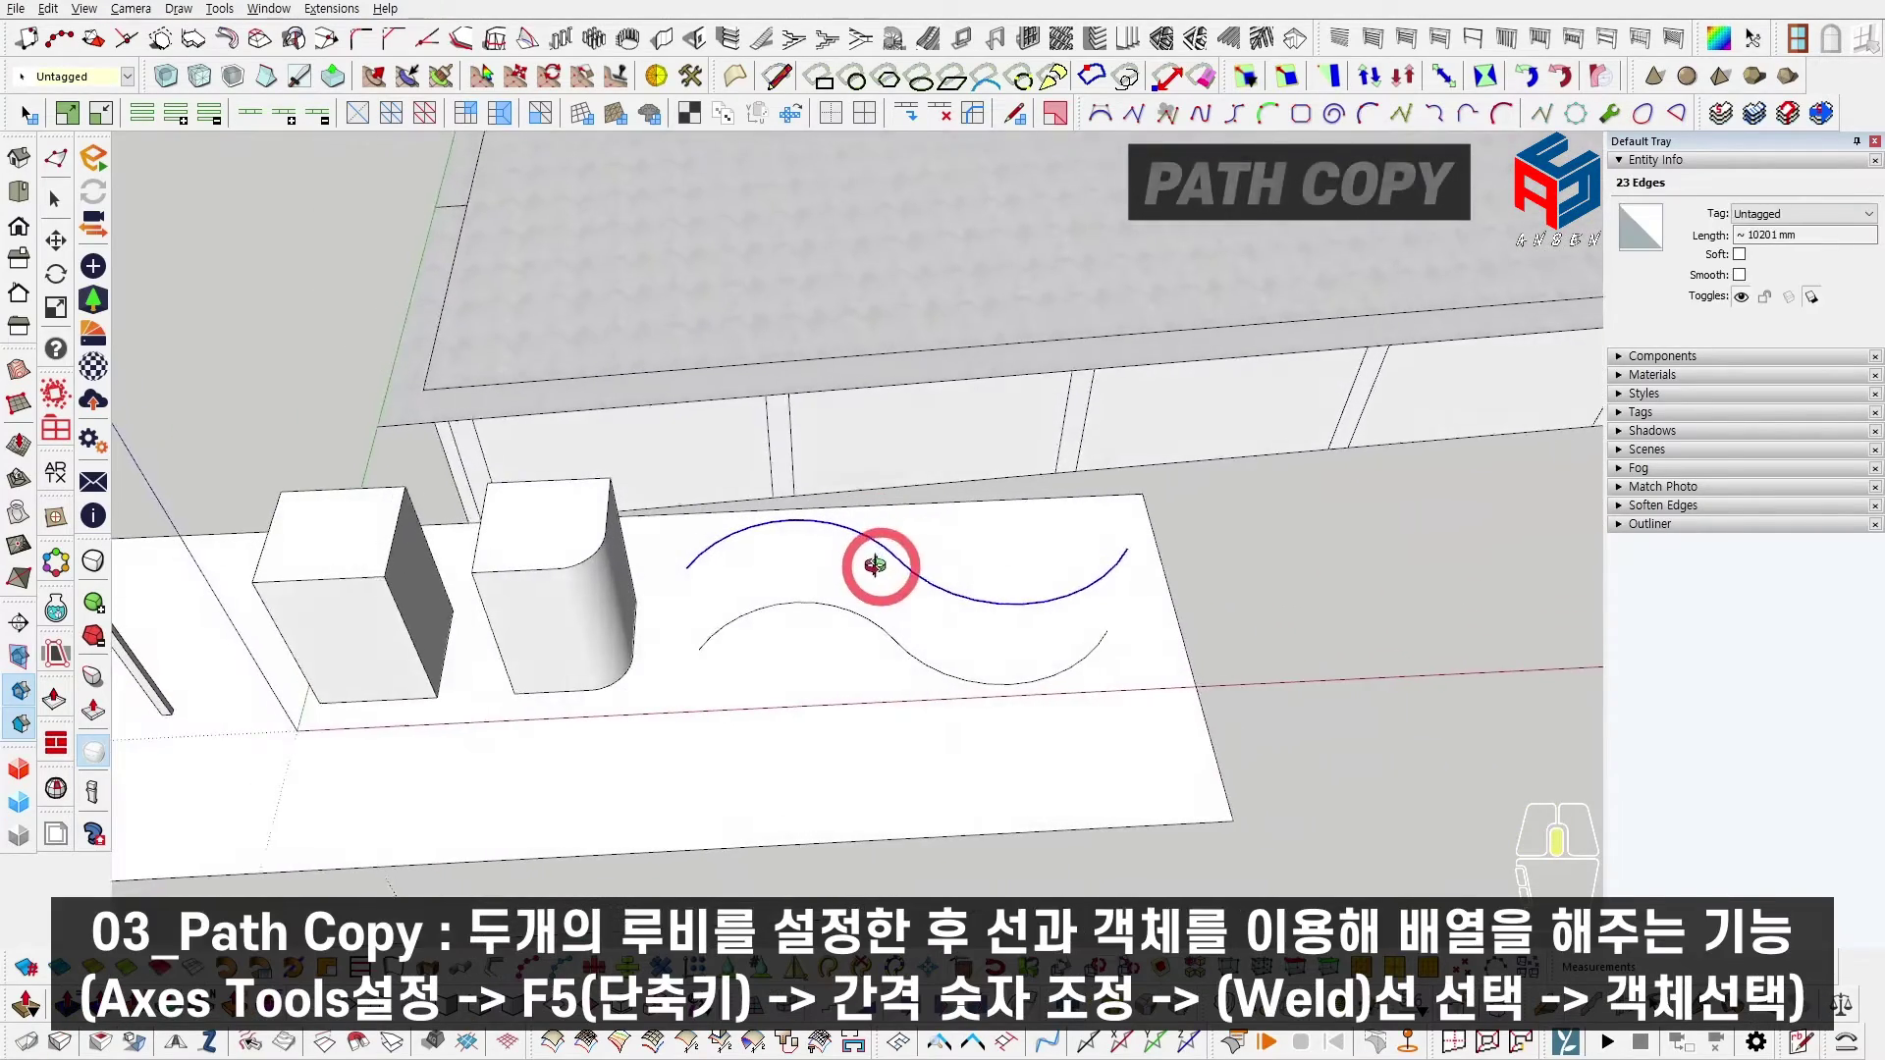
{"action": "scroll", "coordinate": [889, 554], "scroll_direction": "up", "scroll_amount": 2}
{"action": "scroll", "coordinate": [903, 568], "scroll_direction": "up", "scroll_amount": 3}
{"action": "key", "text": "F4"}
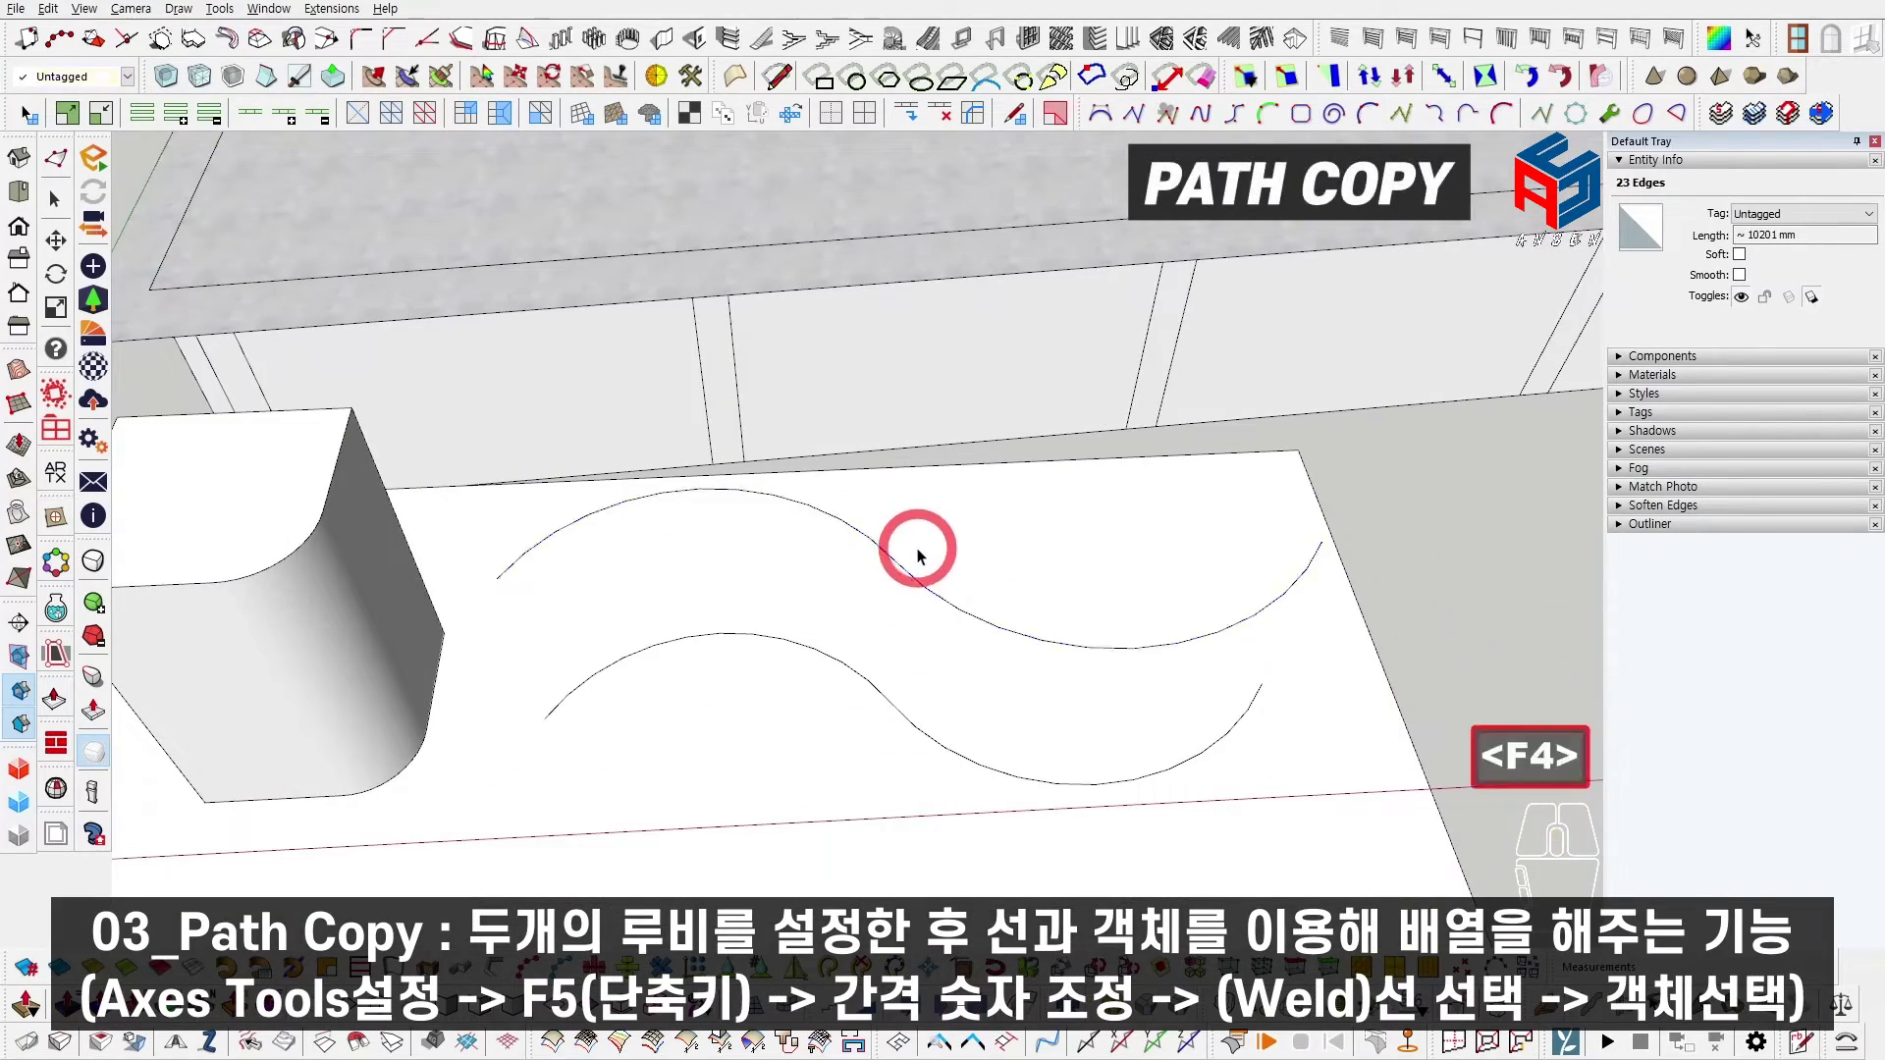
{"action": "left_click", "coordinate": [907, 568]}
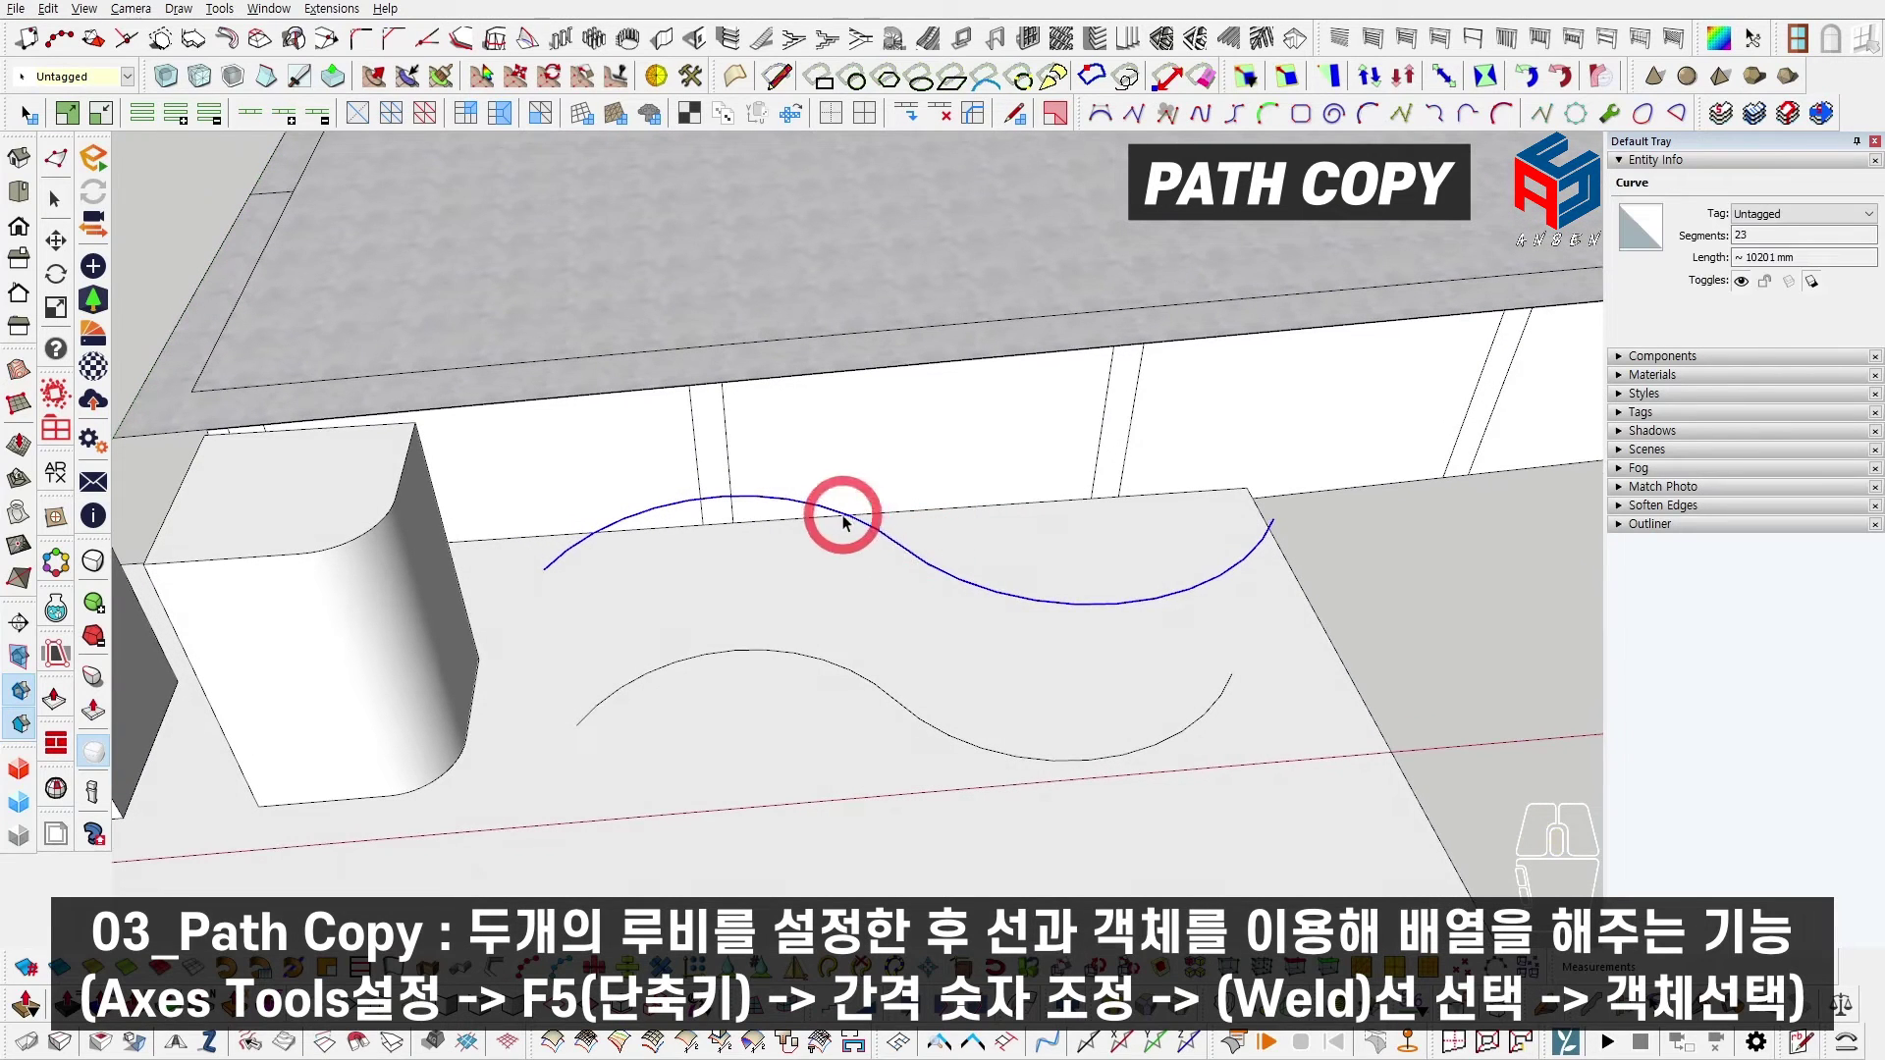
{"action": "key", "text": "Delete"}
Step: Weld the segments of the remaining front curve into a single curve
{"action": "left_click", "coordinate": [868, 687]}
{"action": "left_click", "coordinate": [869, 685]}
{"action": "key", "text": "F4"}
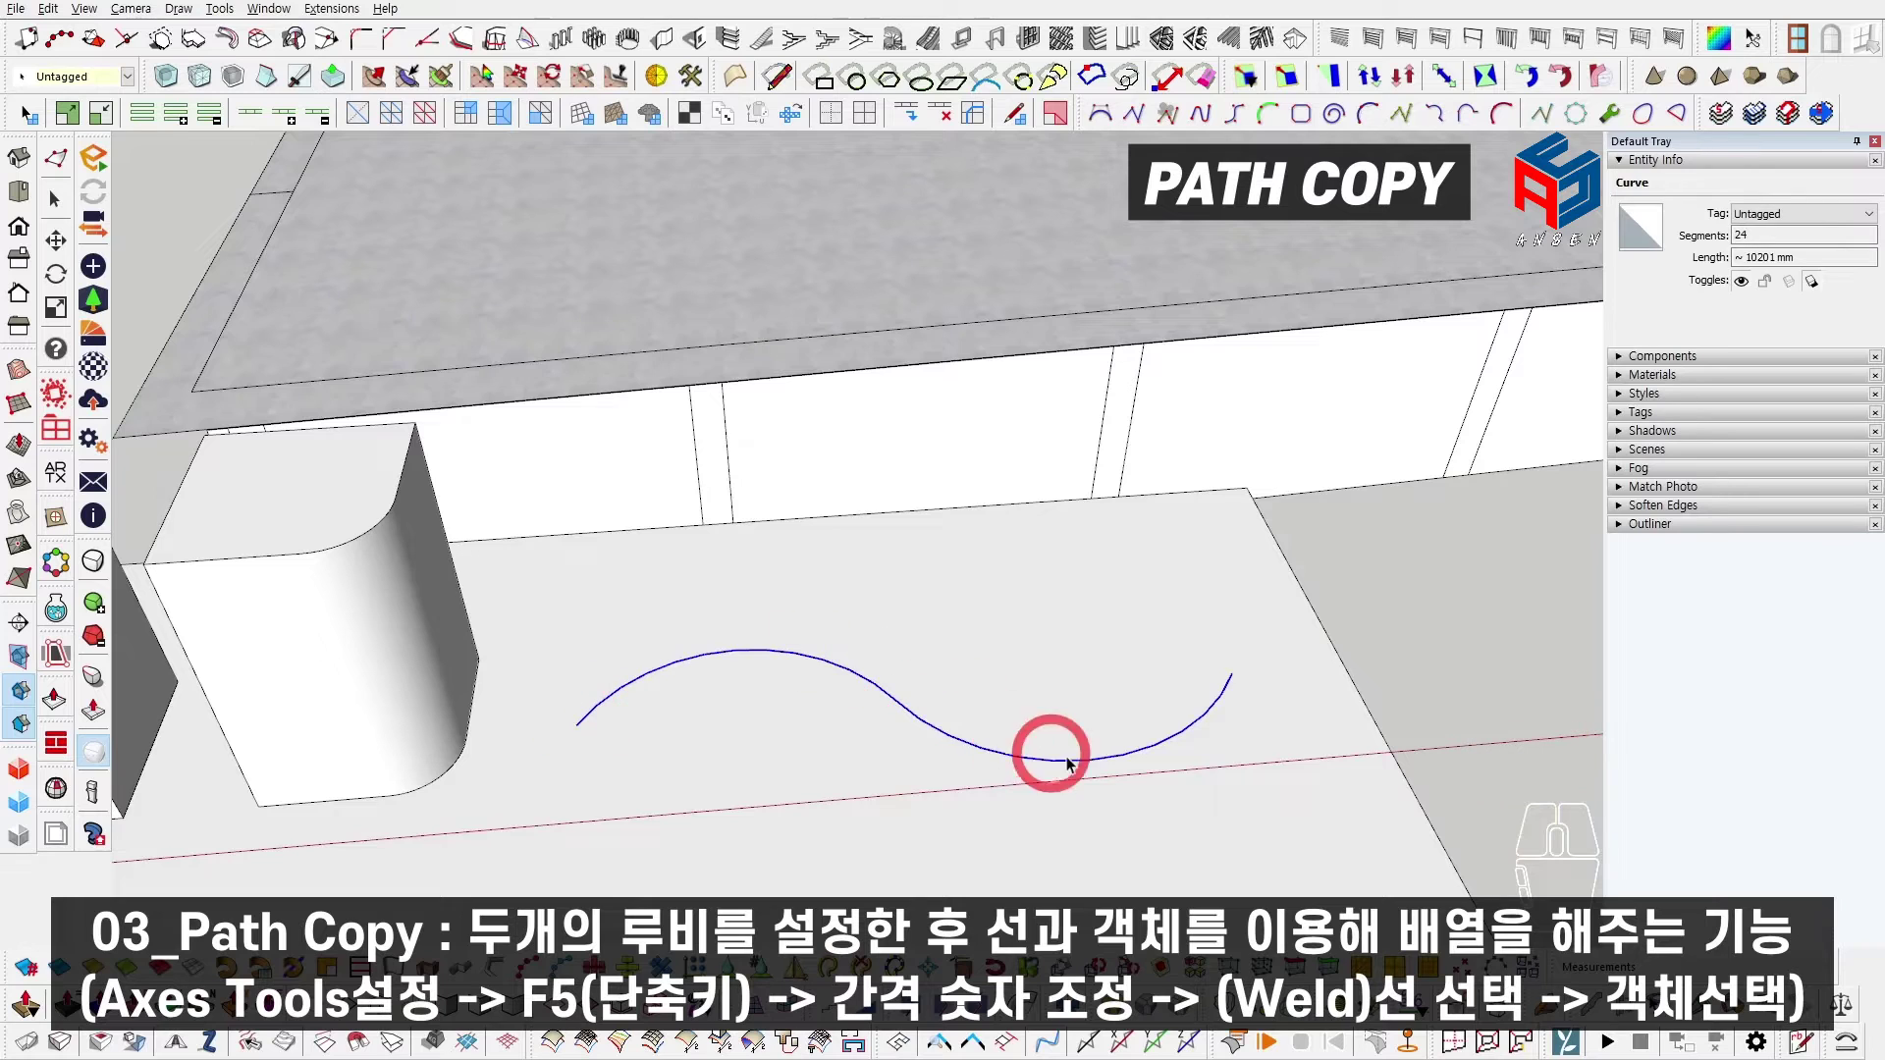
Step: Copy the standalone bar component along the welded S-curve with PathCopy
{"action": "scroll", "coordinate": [1226, 699], "scroll_direction": "down", "scroll_amount": 1}
{"action": "mouse_move", "coordinate": [1226, 699]}
{"action": "middle_mouse_down"}
{"action": "mouse_move", "coordinate": [871, 680]}
{"action": "mouse_move", "coordinate": [785, 722]}
{"action": "middle_mouse_up"}
{"action": "scroll", "coordinate": [871, 679], "scroll_direction": "down", "scroll_amount": 1}
{"action": "middle_click_drag", "start_coordinate": [785, 722], "coordinate": [777, 744], "text": "shift"}
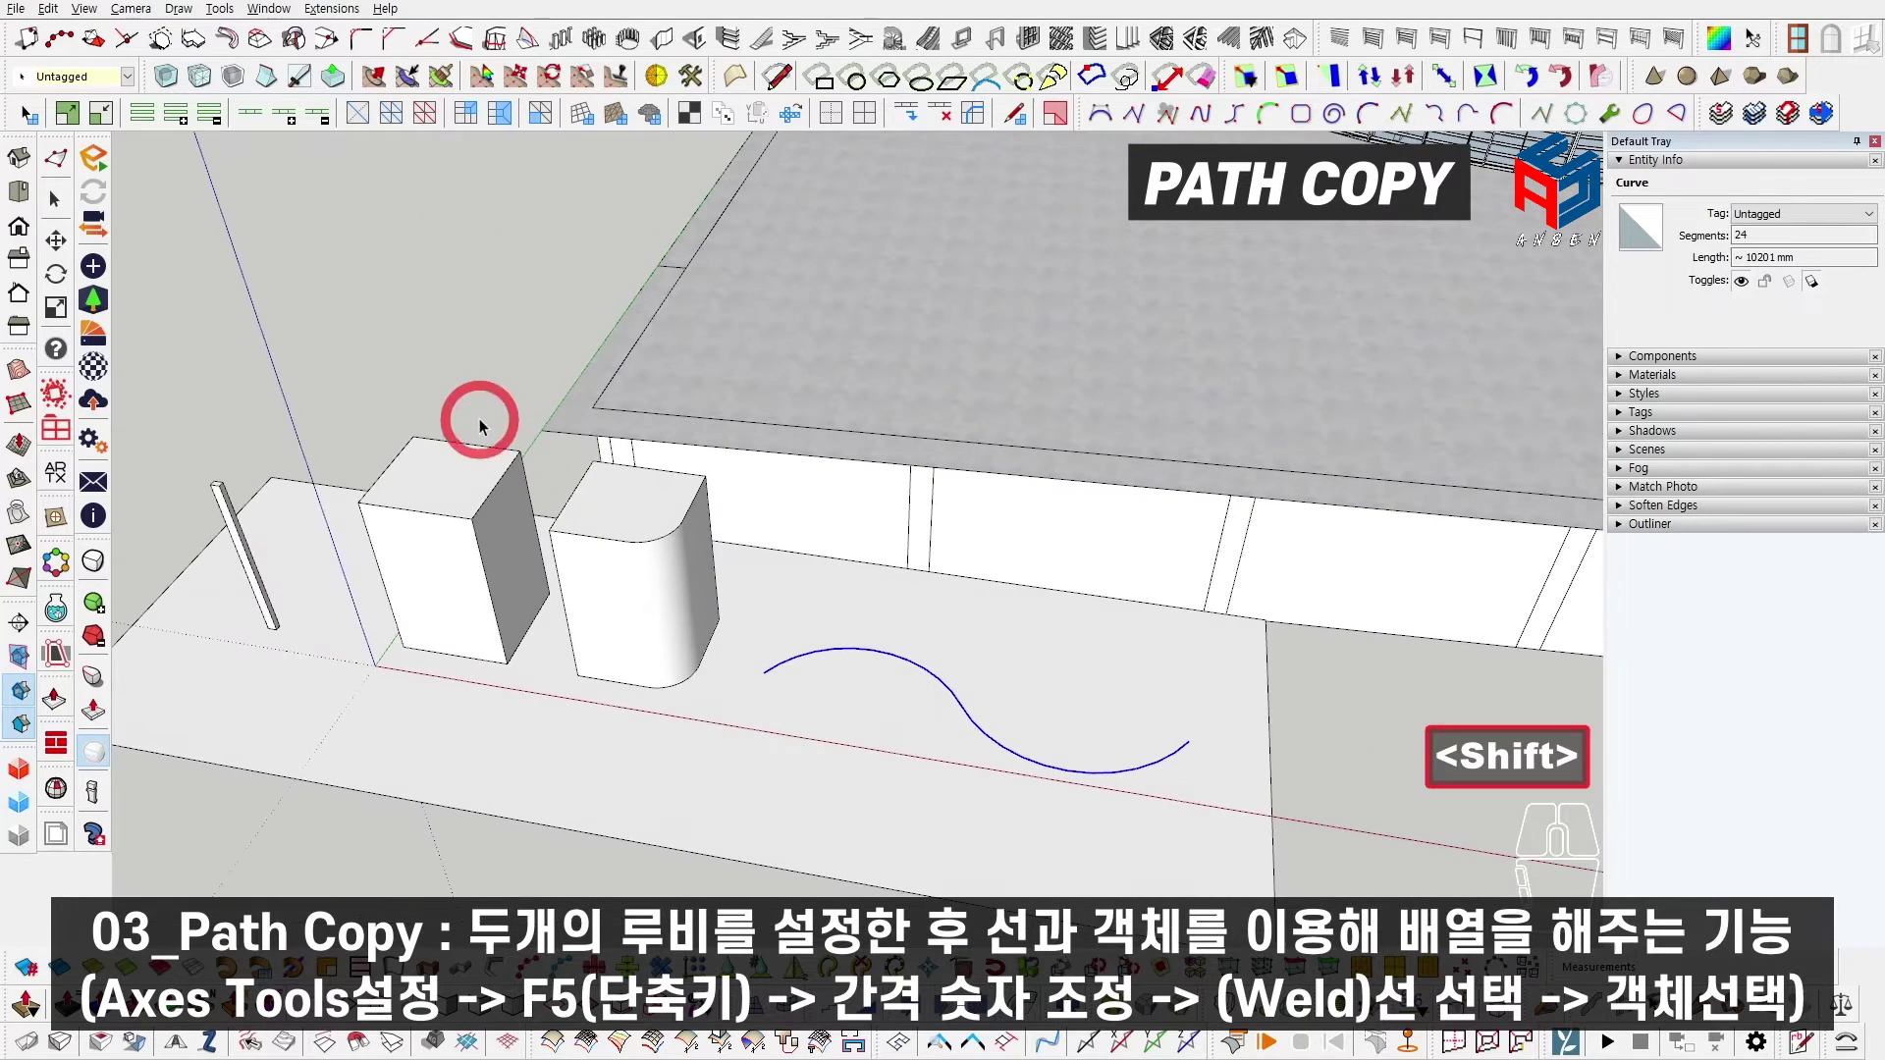
{"action": "left_click", "coordinate": [510, 435]}
{"action": "key", "text": "F5"}
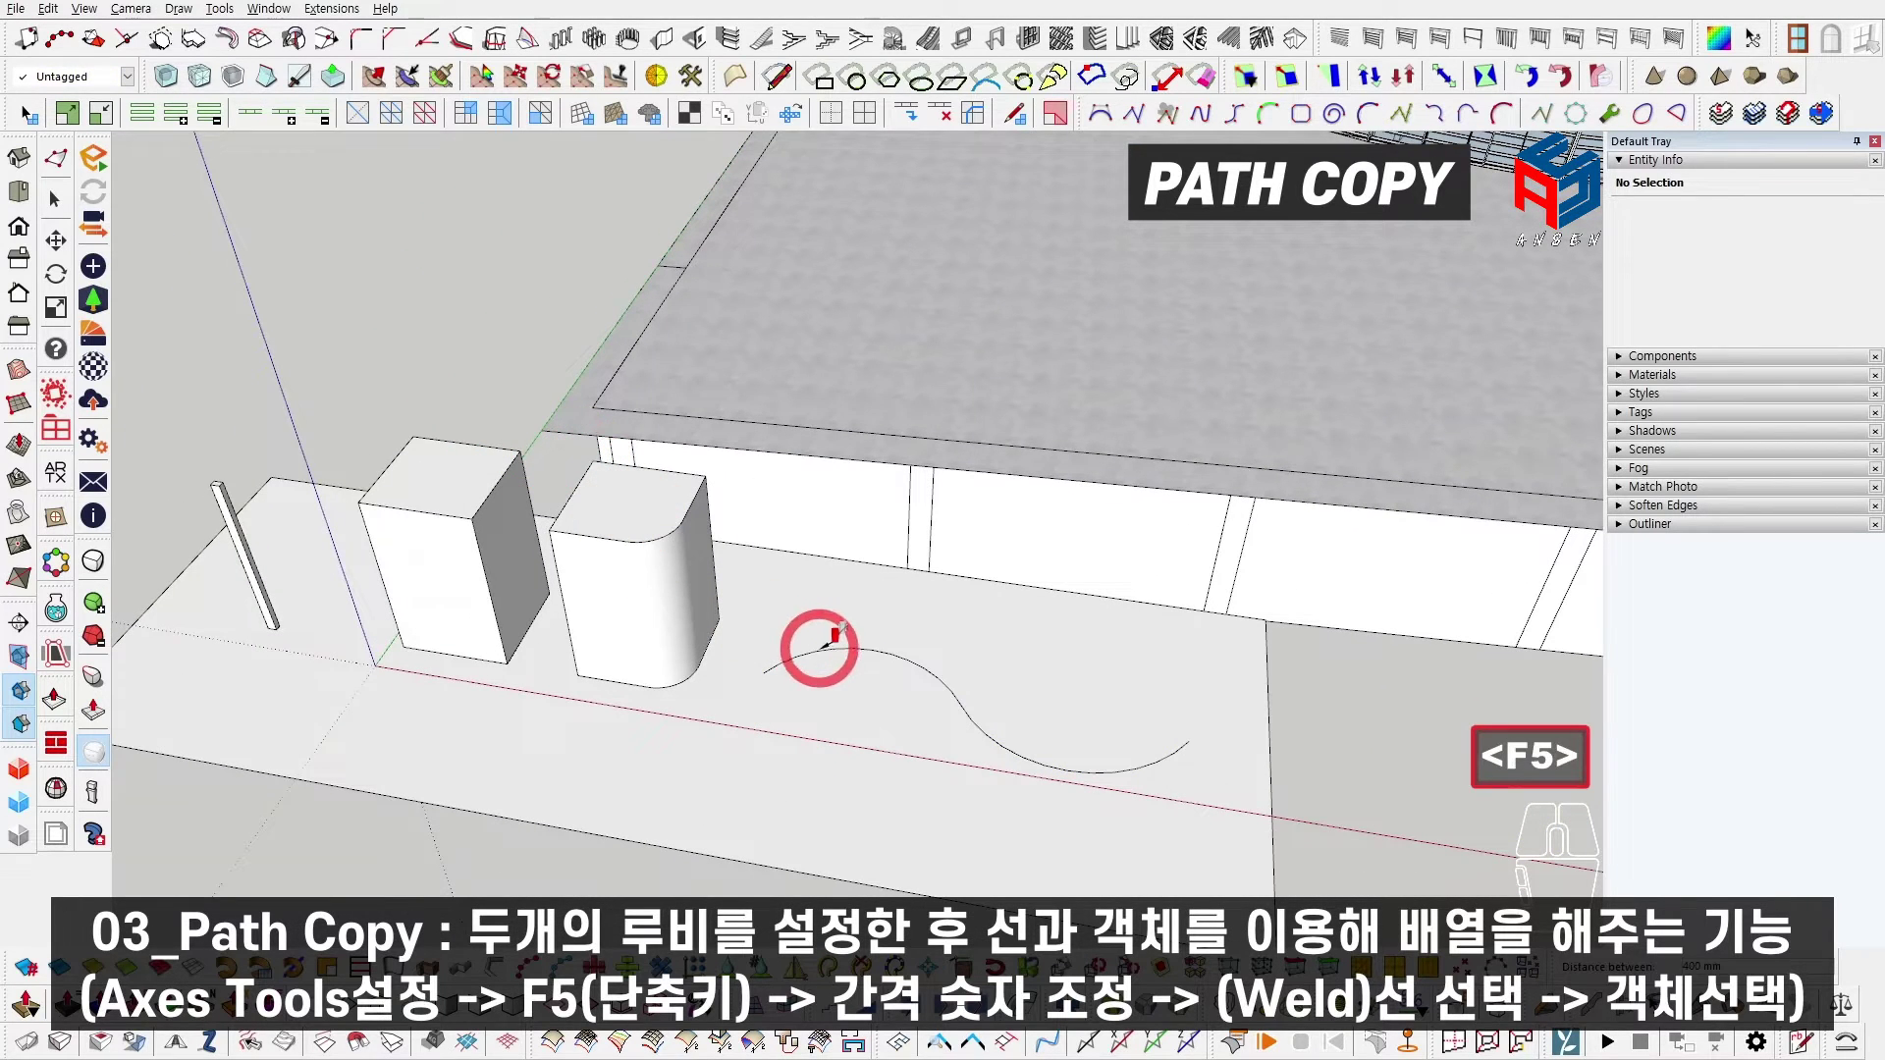
{"action": "left_click", "coordinate": [241, 543]}
{"action": "key", "text": "space"}
Step: Unhide the S-shaped block behind the copied bars and view the bars along its curved front
{"action": "middle_click_drag", "start_coordinate": [997, 698], "coordinate": [981, 420]}
{"action": "key", "text": "ctrl+shift+h"}
{"action": "middle_click_drag", "start_coordinate": [934, 535], "coordinate": [1096, 406]}
{"action": "left_click_drag", "start_coordinate": [735, 454], "coordinate": [738, 451]}
{"action": "middle_click_drag", "start_coordinate": [800, 506], "coordinate": [827, 793]}
{"action": "key", "text": "space"}
{"action": "key", "text": "space"}
{"action": "middle_click_drag", "start_coordinate": [879, 652], "coordinate": [501, 668]}
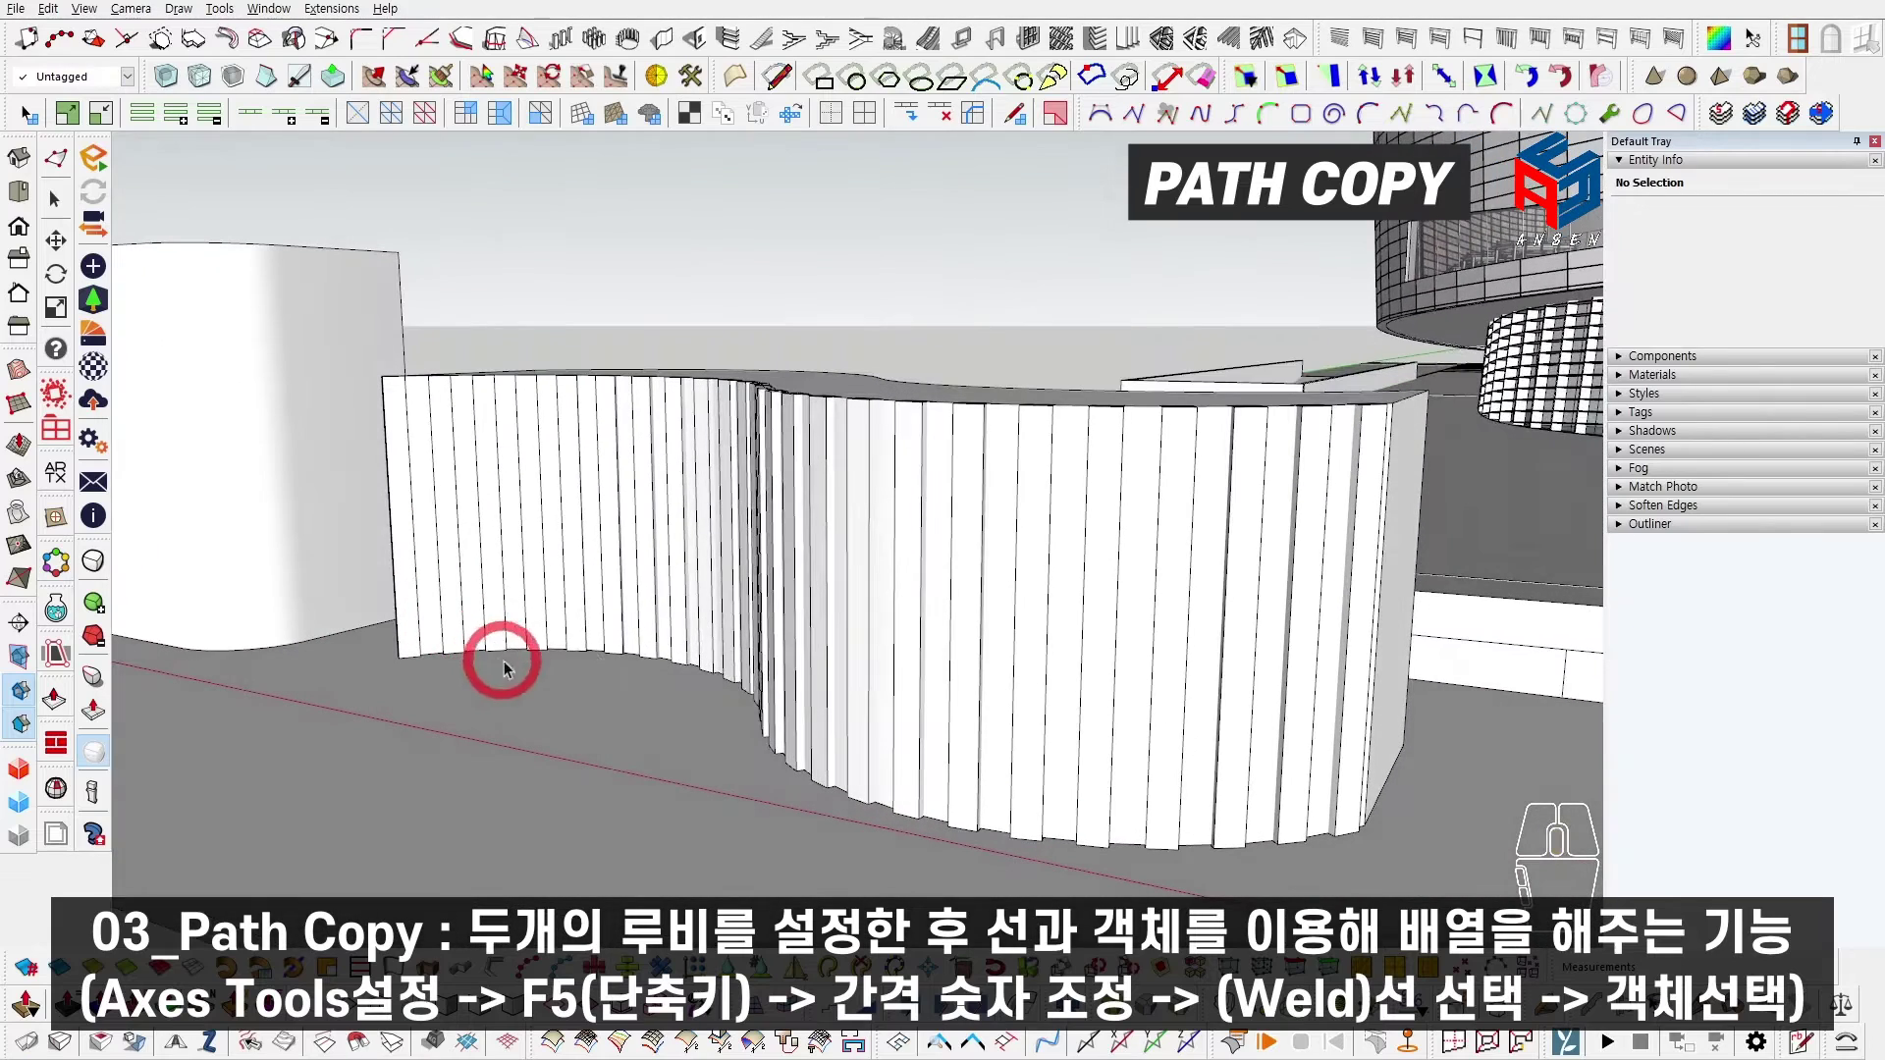
Step: Open the Architextures library, filter it to the Wood category and choose the Ash texture
{"action": "key", "text": "space"}
{"action": "left_click", "coordinate": [56, 472]}
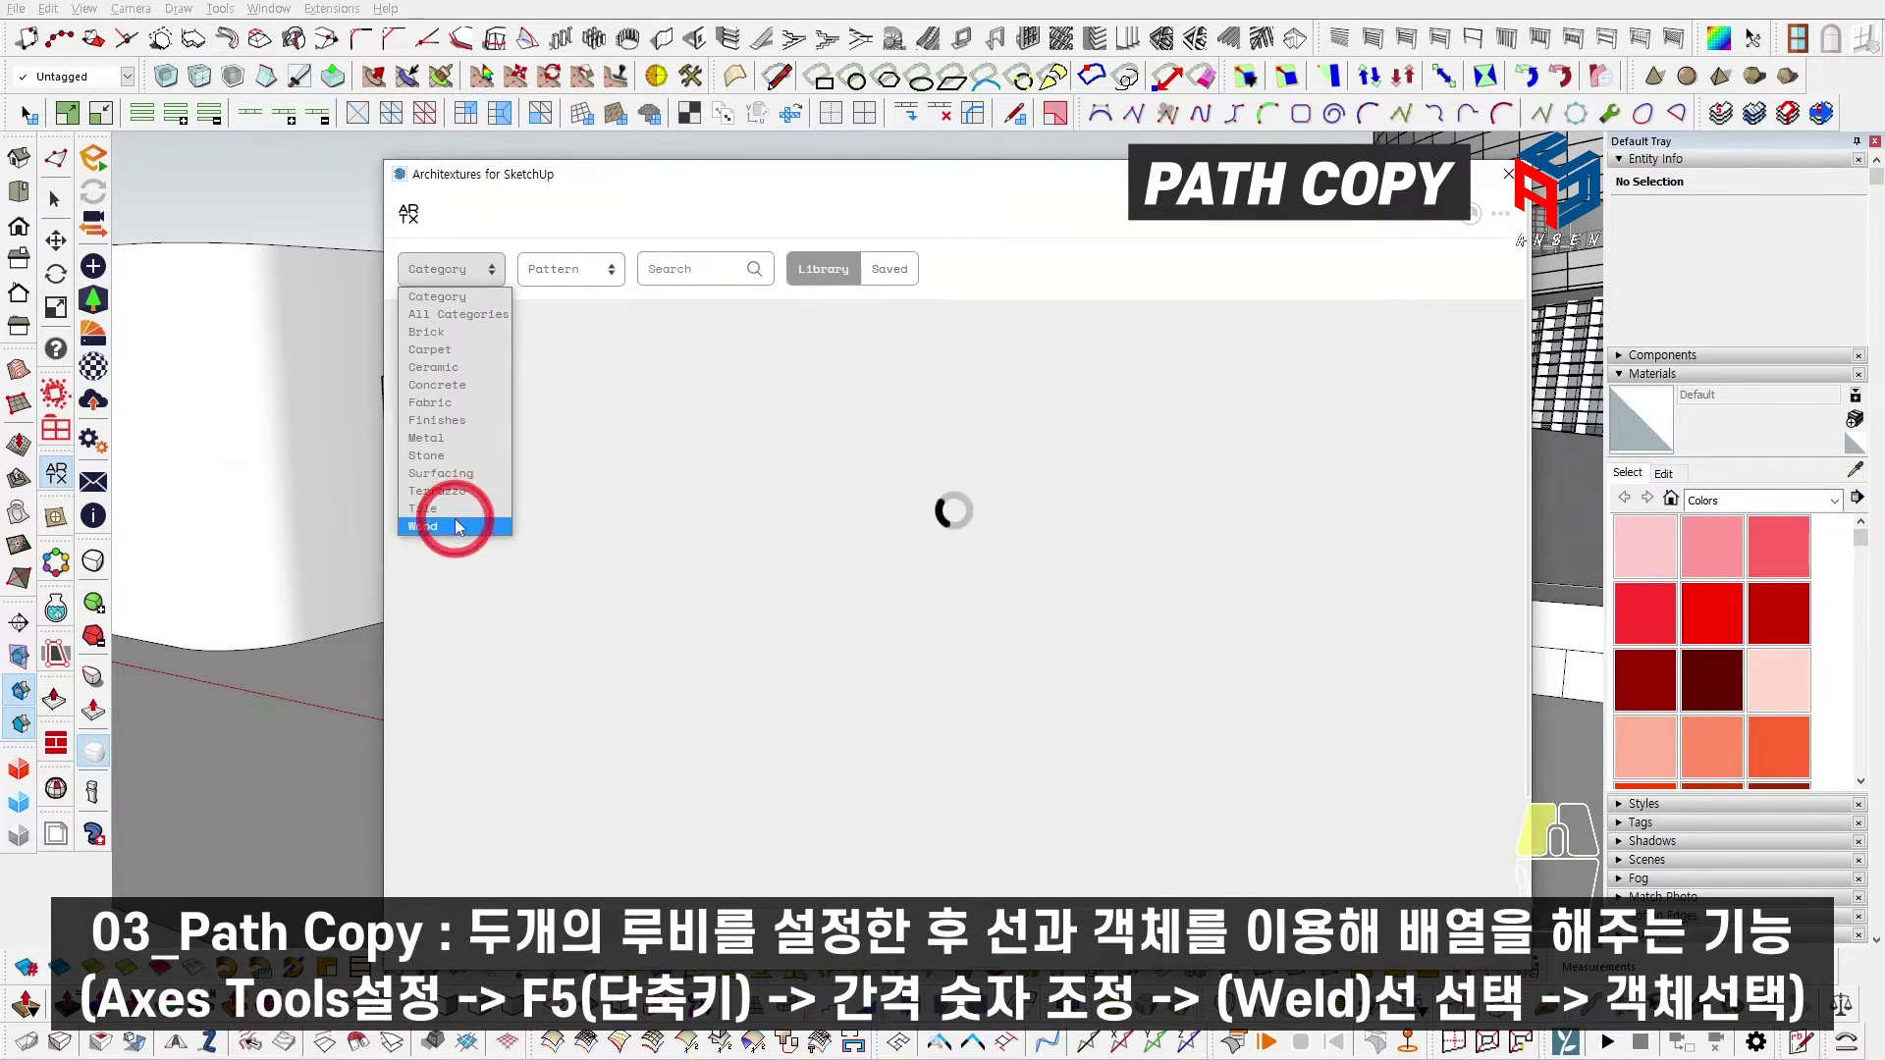
{"action": "left_click", "coordinate": [459, 527]}
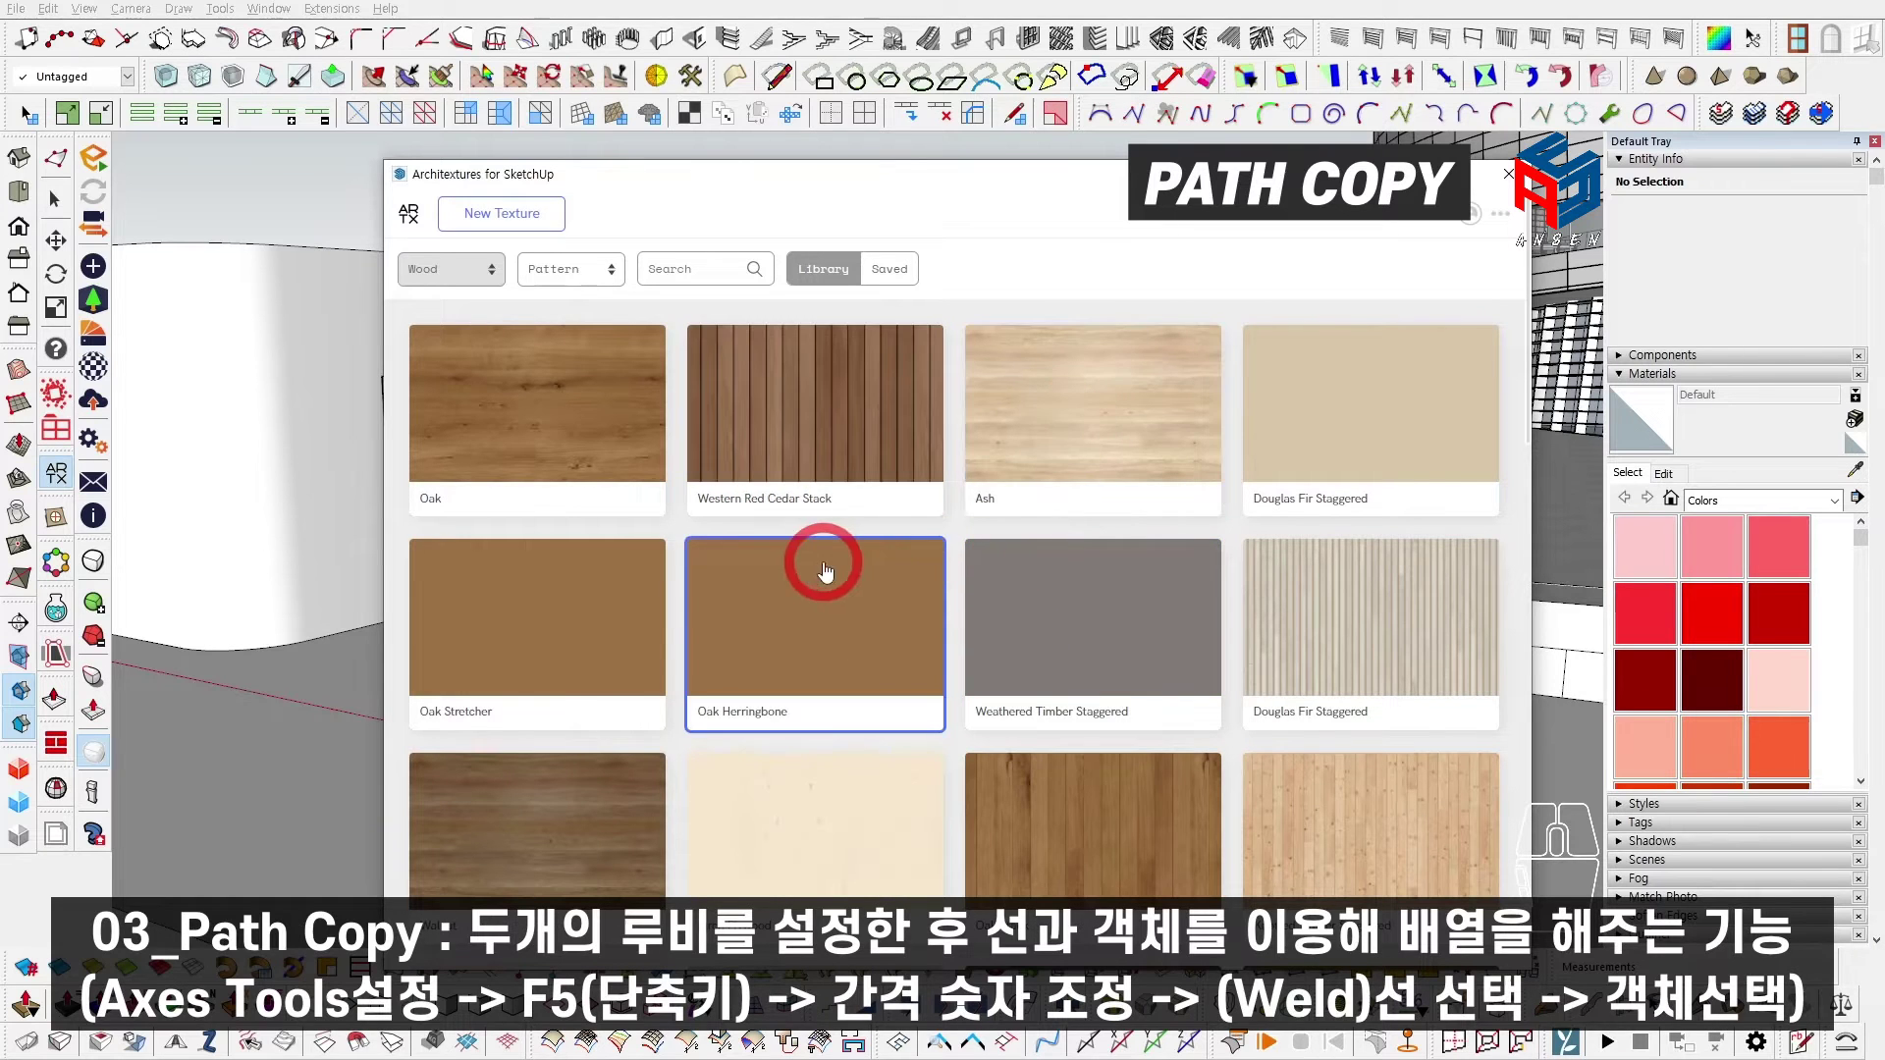
{"action": "left_click", "coordinate": [1144, 421]}
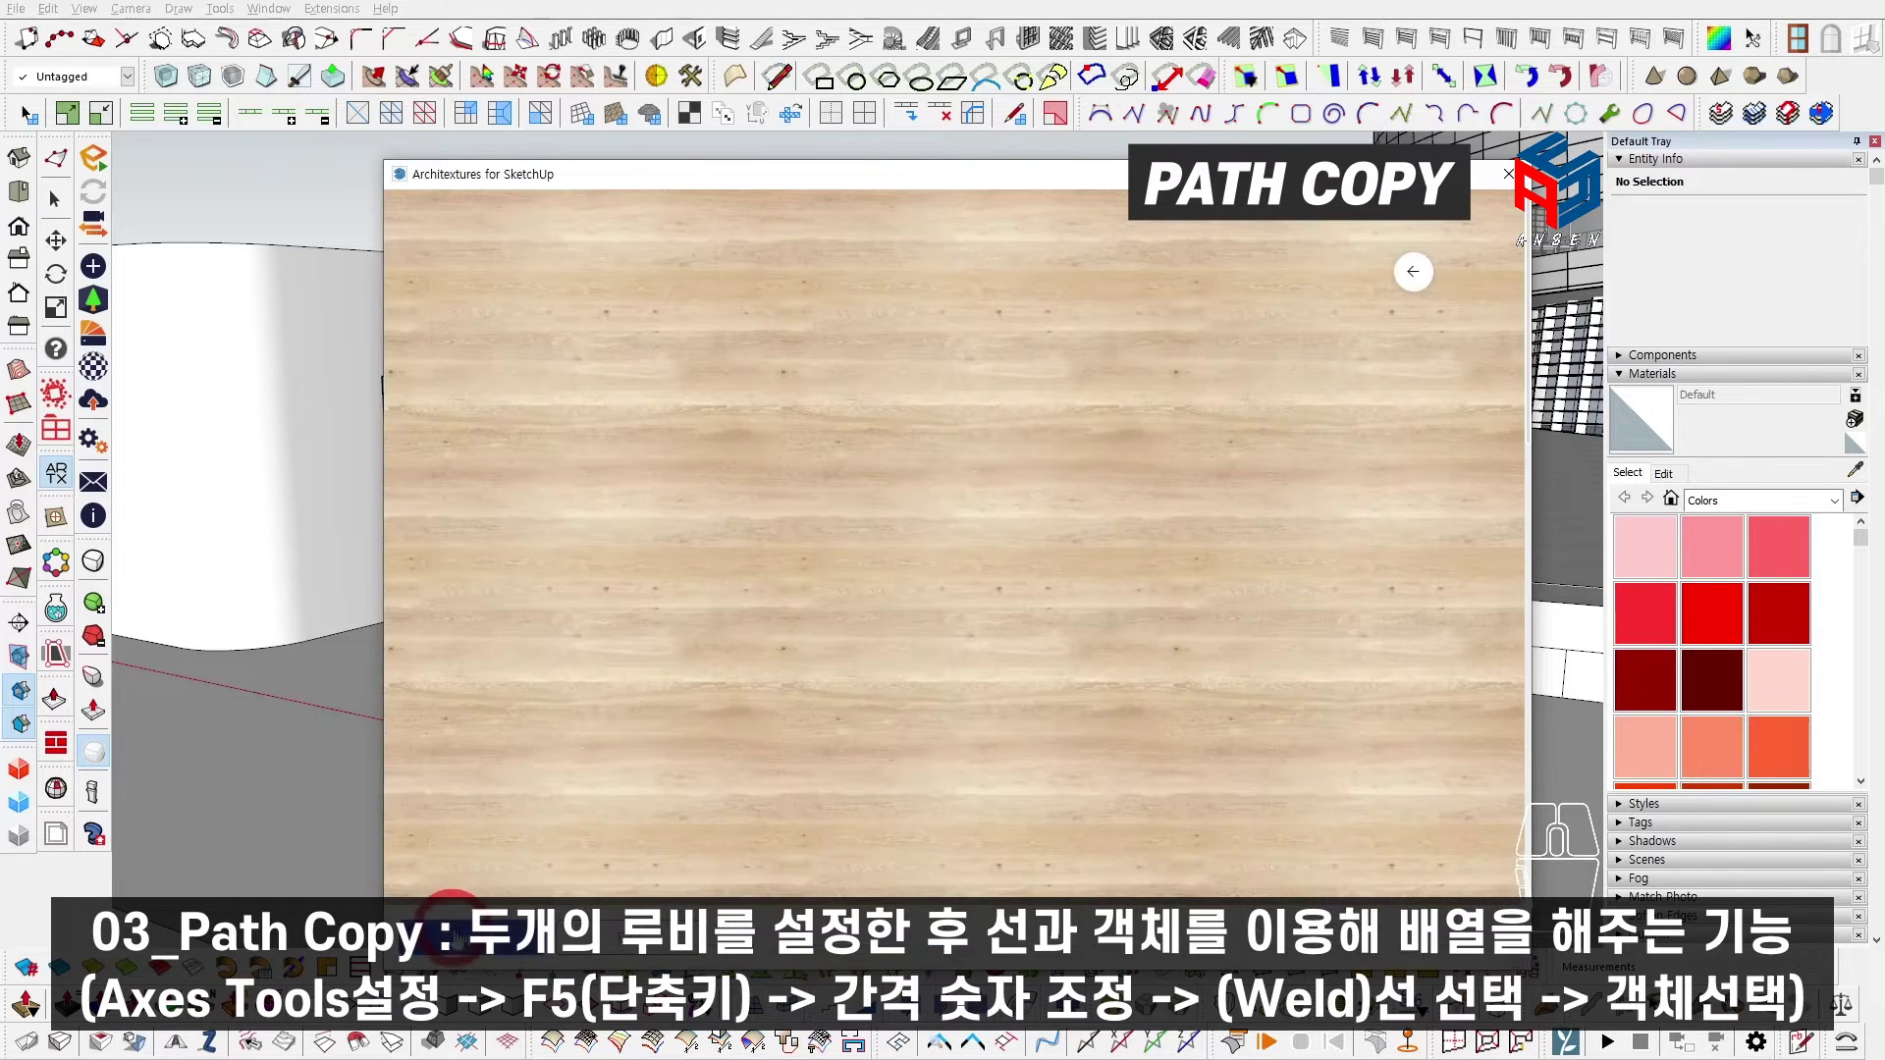
Step: Apply the Ash_730 wood material to the S-shaped block and the bars along its curved front
{"action": "left_click", "coordinate": [1509, 174]}
{"action": "left_click", "coordinate": [888, 463]}
{"action": "key", "text": "space"}
{"action": "key", "text": "b"}
{"action": "left_click", "coordinate": [863, 513]}
{"action": "key", "text": "space"}
{"action": "mouse_move", "coordinate": [863, 514]}
{"action": "middle_mouse_down"}
{"action": "mouse_move", "coordinate": [756, 235]}
{"action": "mouse_move", "coordinate": [1323, 335]}
{"action": "middle_mouse_up"}
{"action": "key", "text": "b"}
{"action": "left_click", "coordinate": [458, 446]}
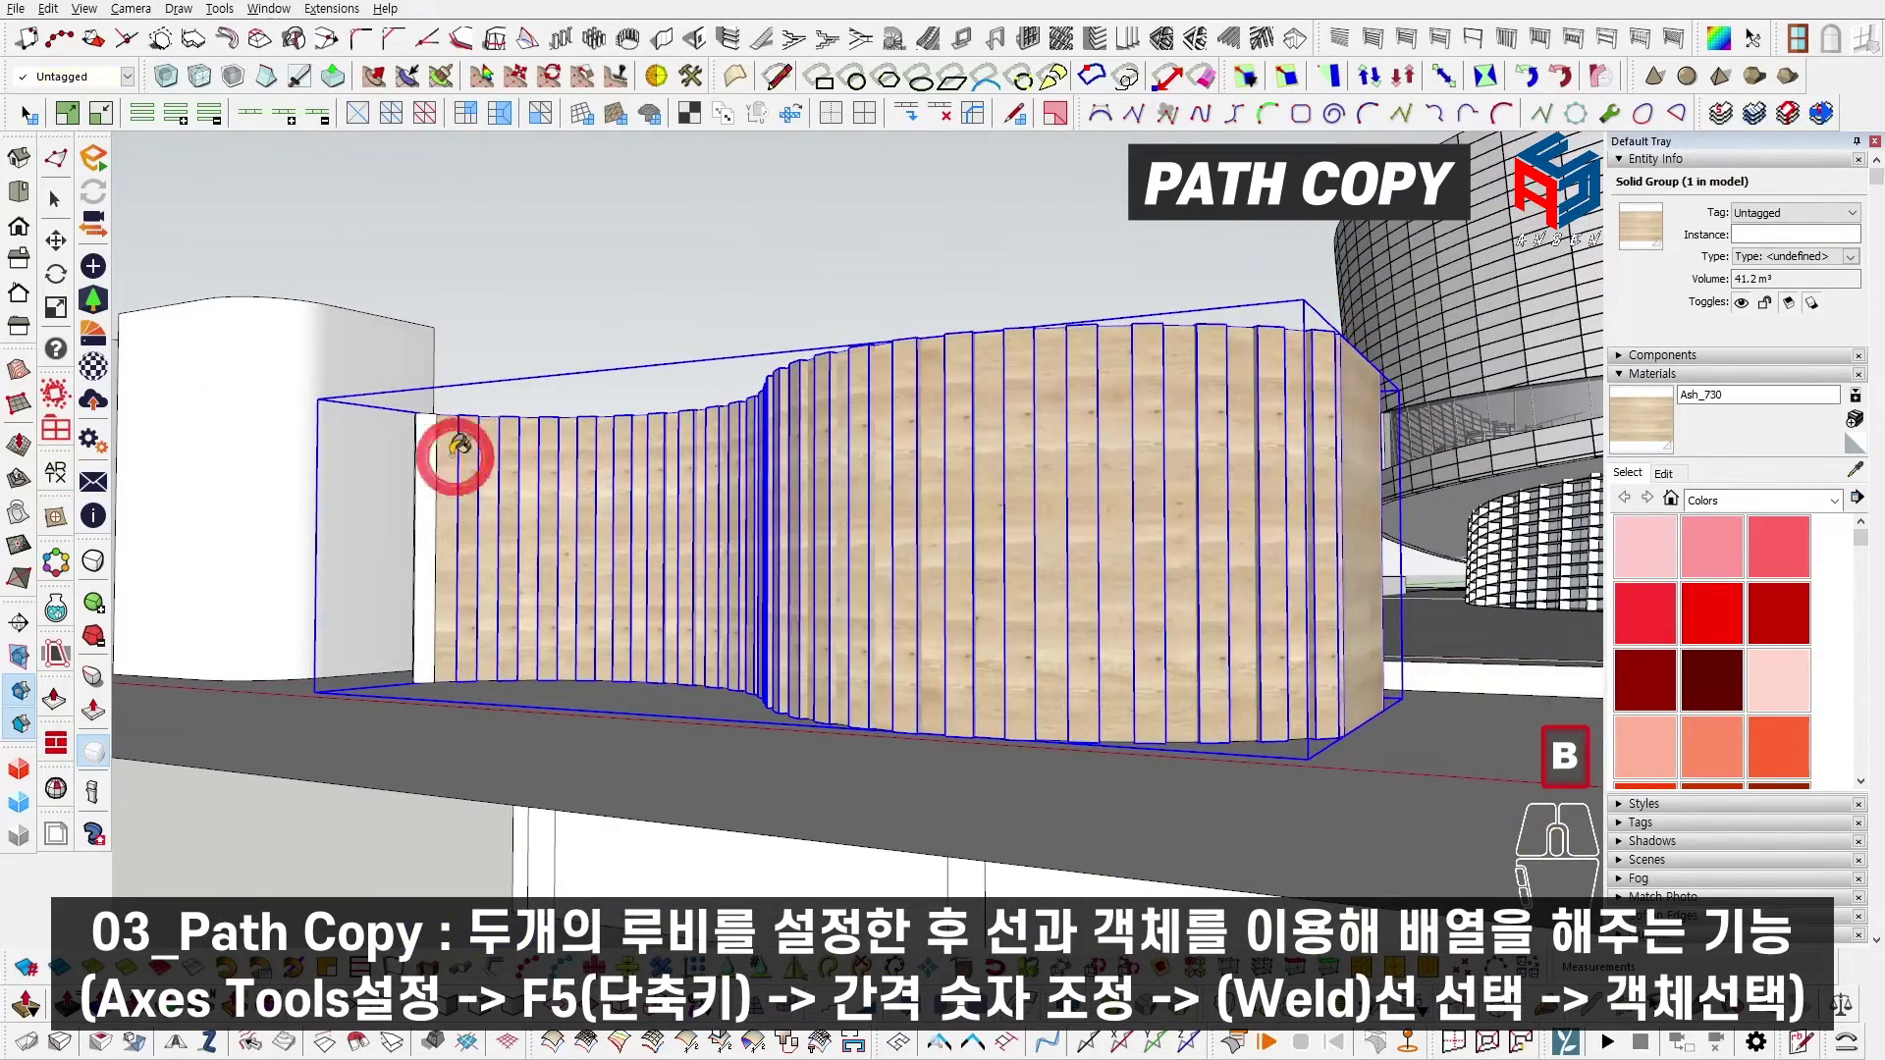
{"action": "key", "text": "space"}
{"action": "middle_click_drag", "start_coordinate": [453, 429], "coordinate": [1131, 373]}
{"action": "key", "text": "ctrl+t"}
{"action": "key", "text": "space"}
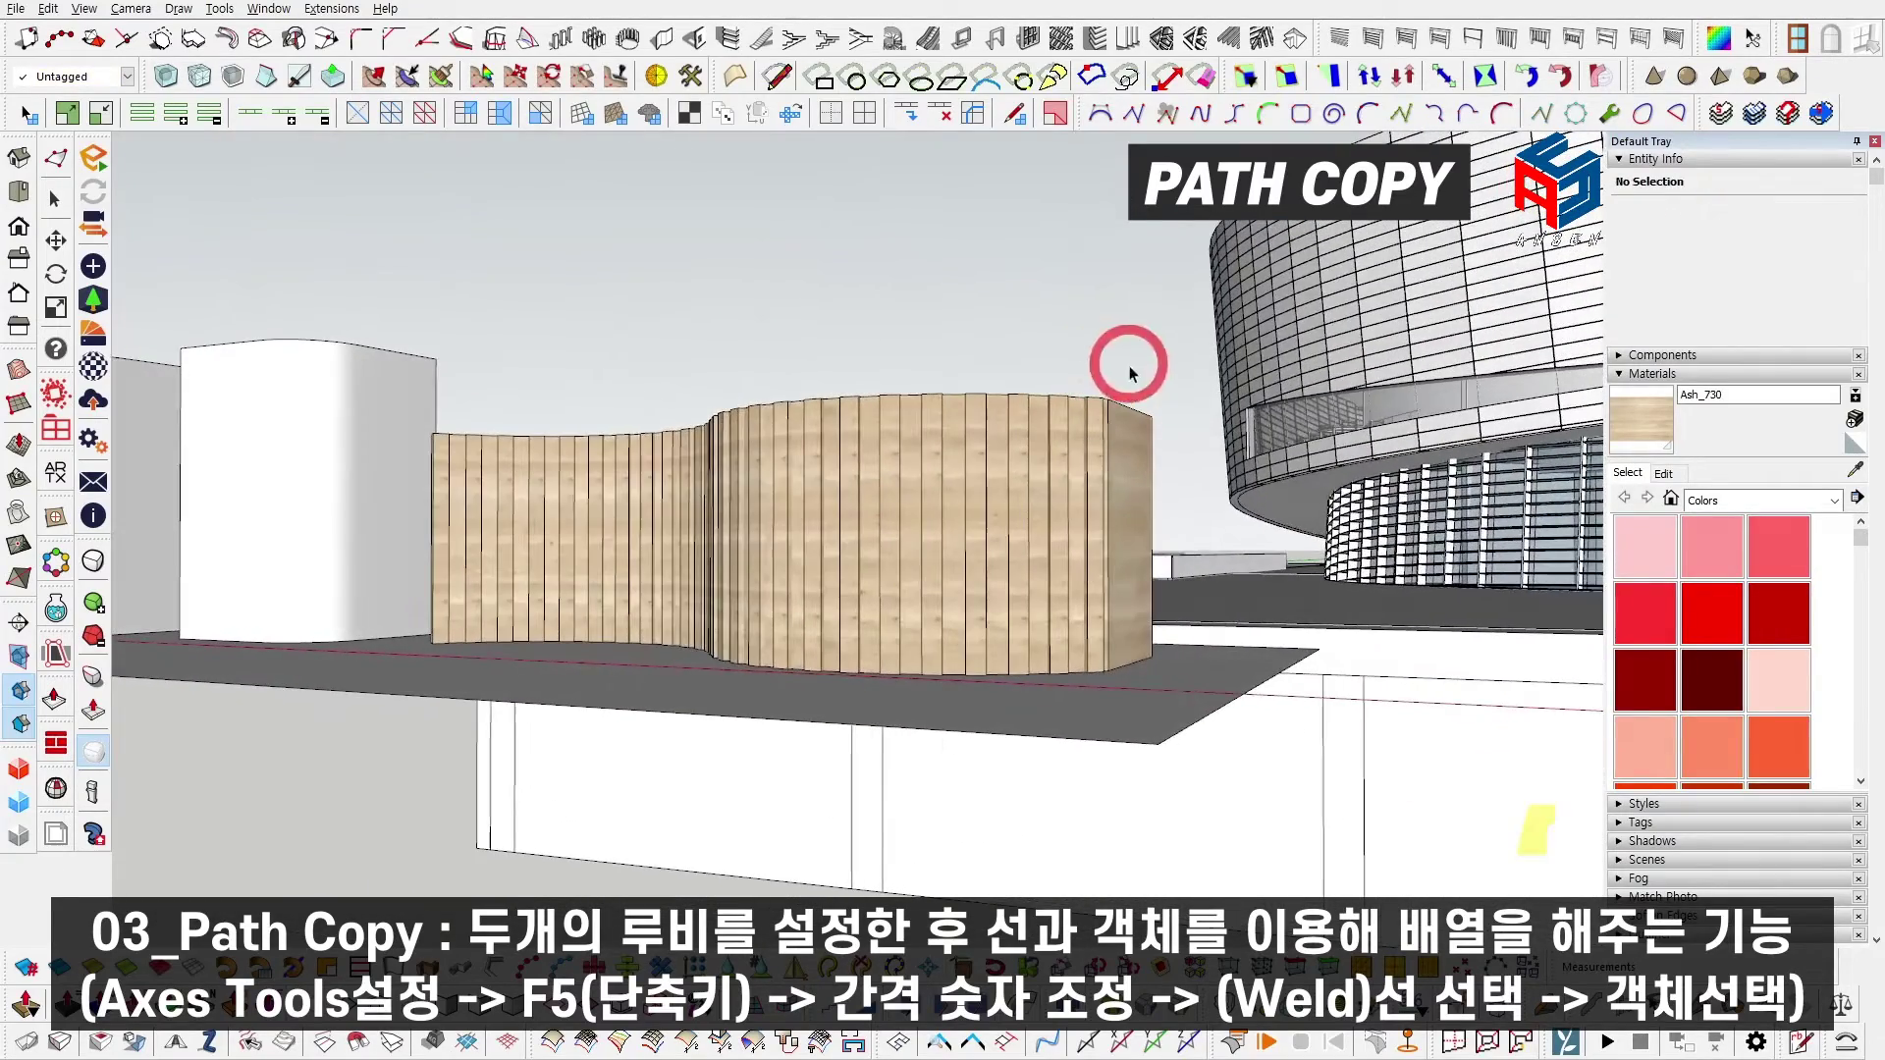
Step: Merge the S-shaped block and all of its bars into a single solid
{"action": "left_click_drag", "start_coordinate": [453, 512], "coordinate": [453, 512]}
{"action": "right_click", "coordinate": [506, 463]}
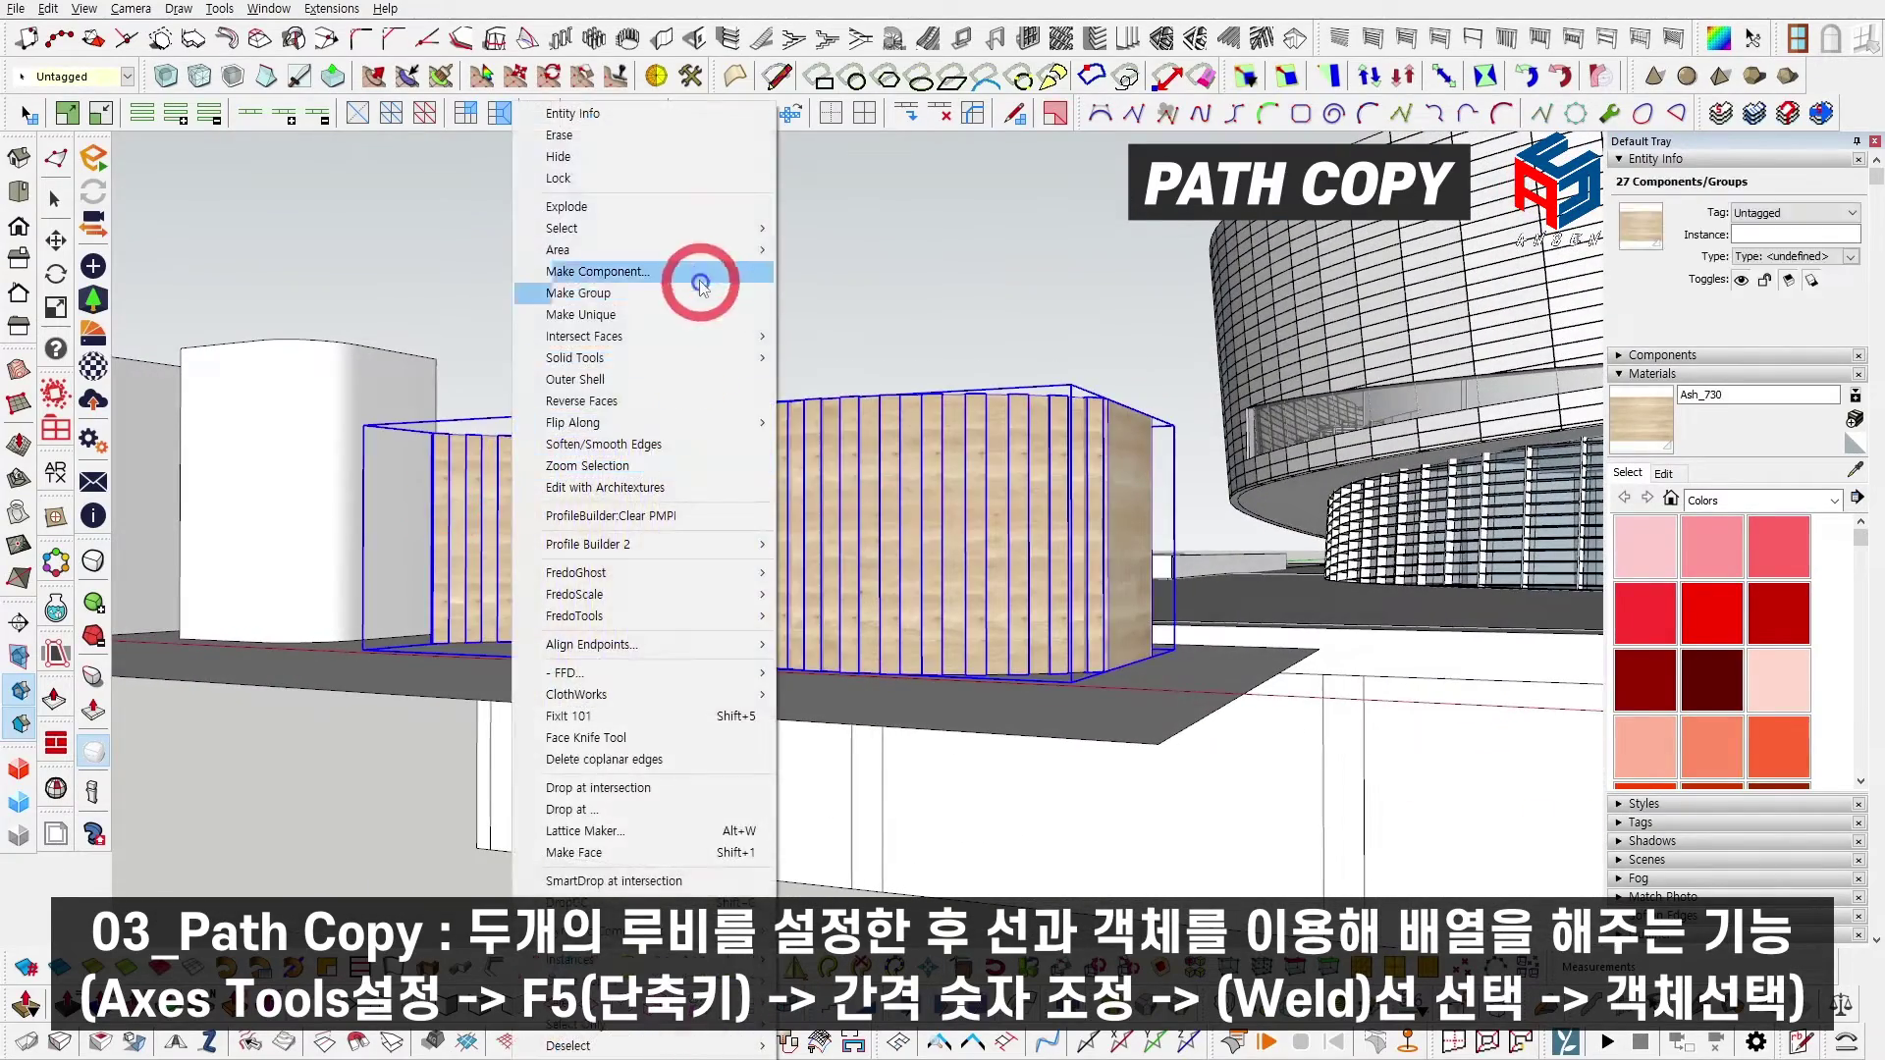
{"action": "left_click", "coordinate": [820, 379]}
{"action": "middle_click_drag", "start_coordinate": [812, 602], "coordinate": [1005, 674]}
{"action": "key", "text": "space"}
{"action": "key", "text": "ctrl+t"}
{"action": "key", "text": "space"}
Step: Erase the leftover seam edge at the end corner of the merged solid and finish editing it
{"action": "scroll", "coordinate": [1005, 673], "scroll_direction": "up", "scroll_amount": 2}
{"action": "triple_click", "coordinate": [1002, 677]}
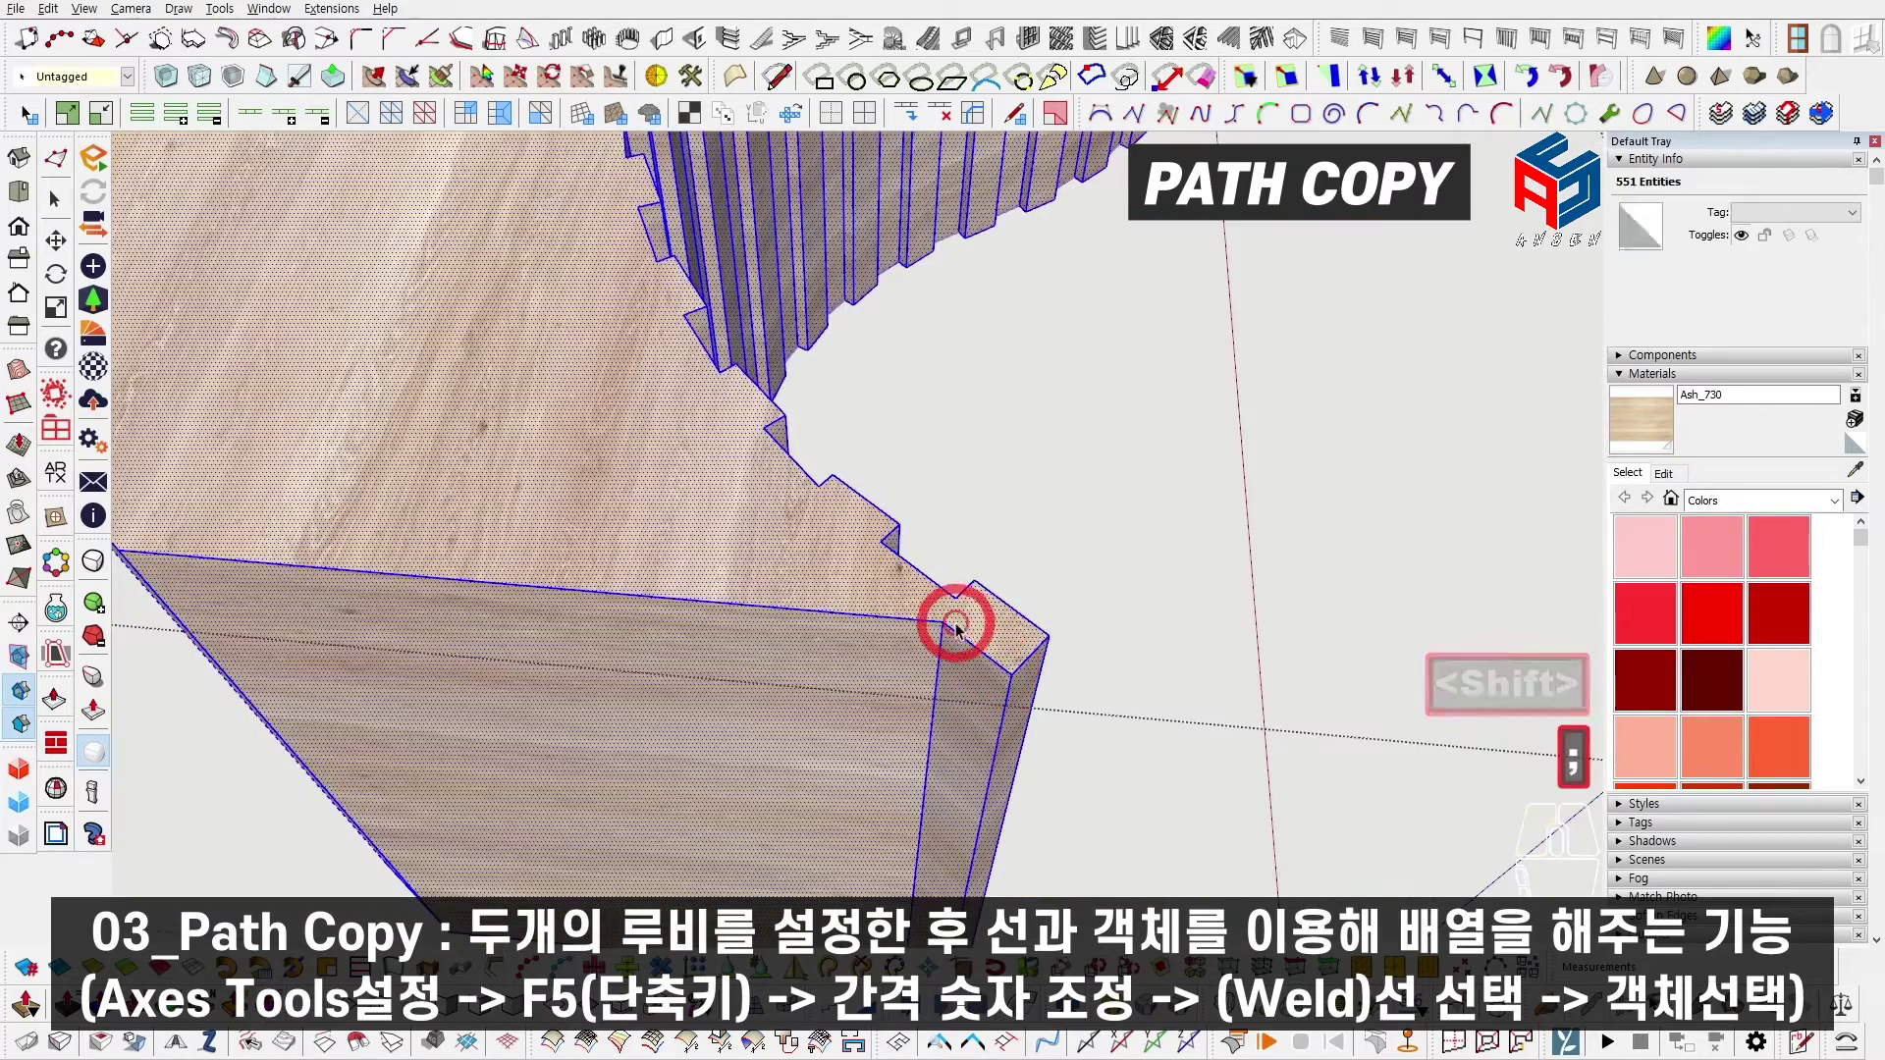
{"action": "key", "text": "e"}
{"action": "left_click", "coordinate": [1006, 653]}
{"action": "mouse_move", "coordinate": [1005, 653]}
{"action": "middle_mouse_down"}
{"action": "mouse_move", "coordinate": [1001, 901]}
{"action": "mouse_move", "coordinate": [915, 422]}
{"action": "mouse_move", "coordinate": [521, 421]}
{"action": "mouse_move", "coordinate": [749, 644]}
{"action": "mouse_move", "coordinate": [631, 438]}
{"action": "middle_mouse_up"}
{"action": "scroll", "coordinate": [860, 561], "scroll_direction": "up", "scroll_amount": 3}
{"action": "key", "text": "space"}
{"action": "key", "text": "Escape"}
{"action": "key", "text": "Escape"}
{"action": "scroll", "coordinate": [860, 562], "scroll_direction": "down", "scroll_amount": 4}
{"action": "middle_click_drag", "start_coordinate": [848, 546], "coordinate": [1119, 437]}
{"action": "scroll", "coordinate": [1119, 438], "scroll_direction": "up", "scroll_amount": 2}
{"action": "middle_click_drag", "start_coordinate": [631, 539], "coordinate": [864, 606]}
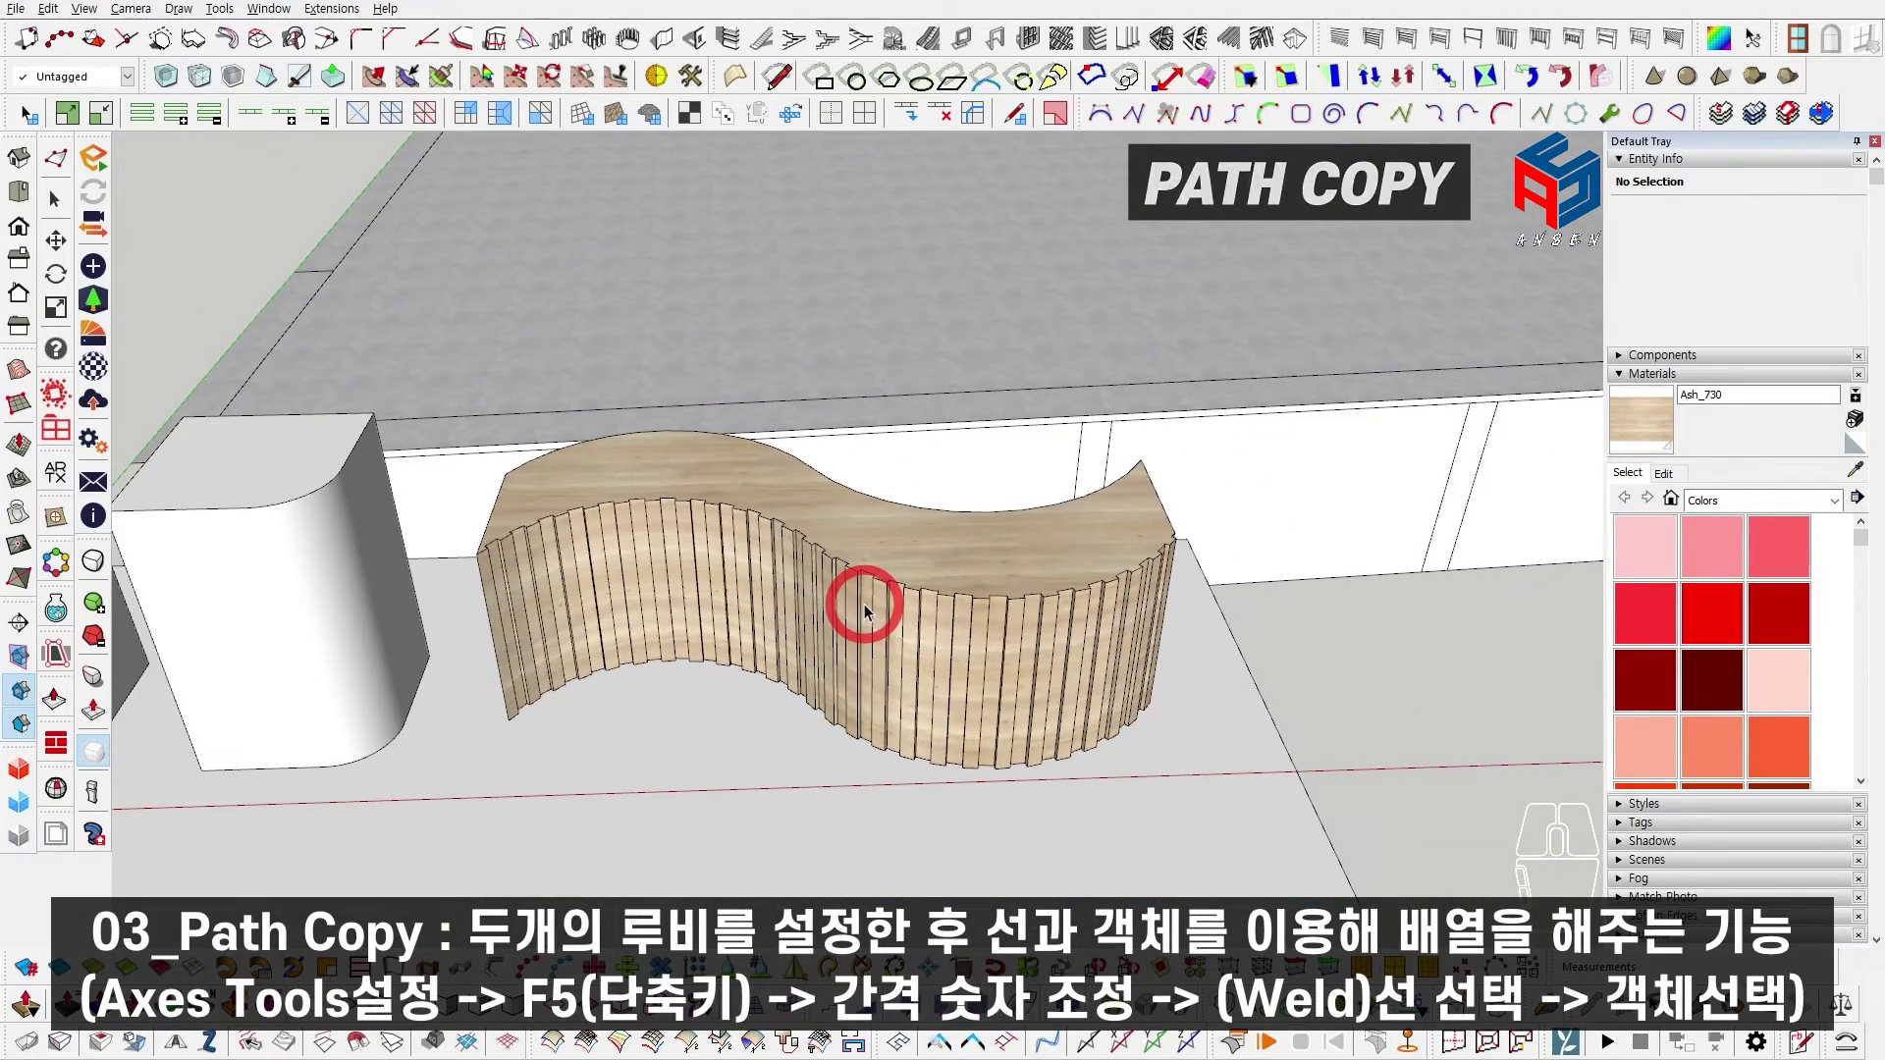
Step: Set the camera's field of view to 65 degrees and go inside the building beside the dining tables
{"action": "scroll", "coordinate": [864, 604], "scroll_direction": "down", "scroll_amount": 6}
{"action": "middle_click_drag", "start_coordinate": [872, 644], "coordinate": [897, 530]}
{"action": "type", "text": "z"}
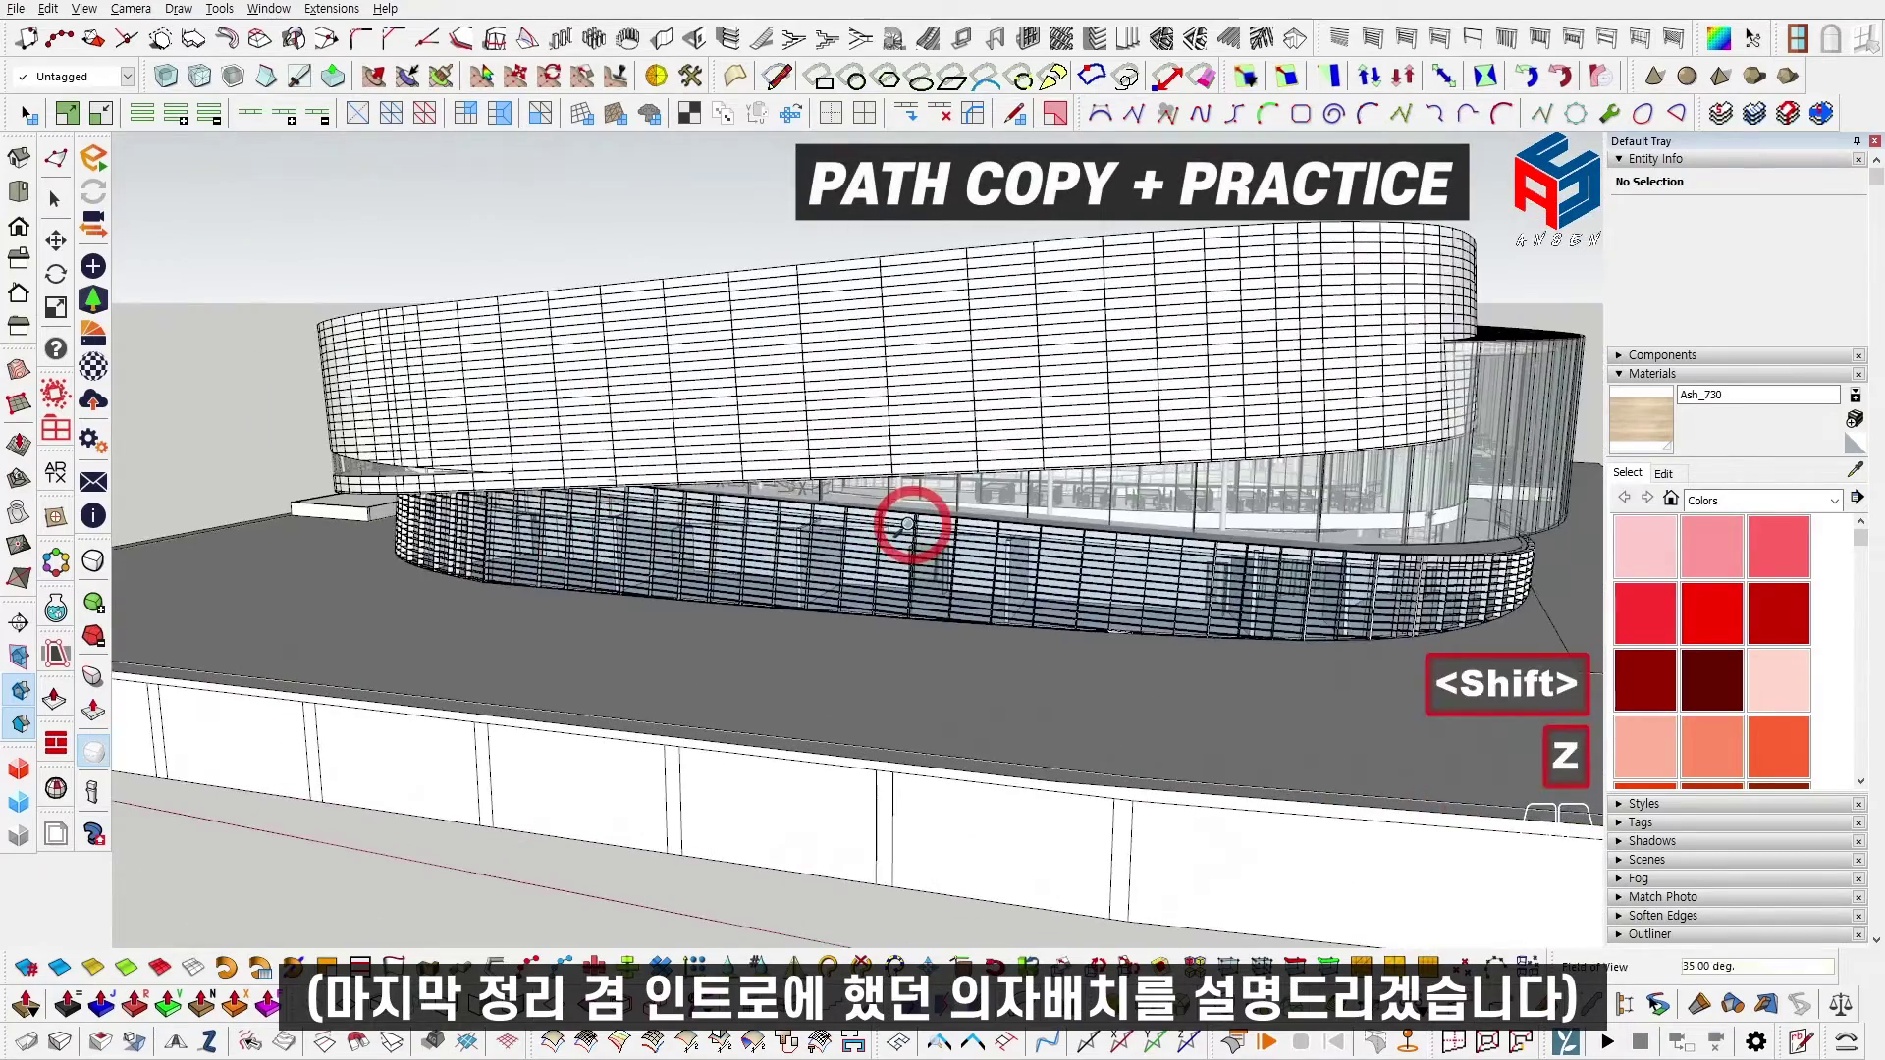
{"action": "type", "text": "65"}
{"action": "key", "text": "Return"}
{"action": "key", "text": "space"}
{"action": "scroll", "coordinate": [826, 526], "scroll_direction": "up", "scroll_amount": 6}
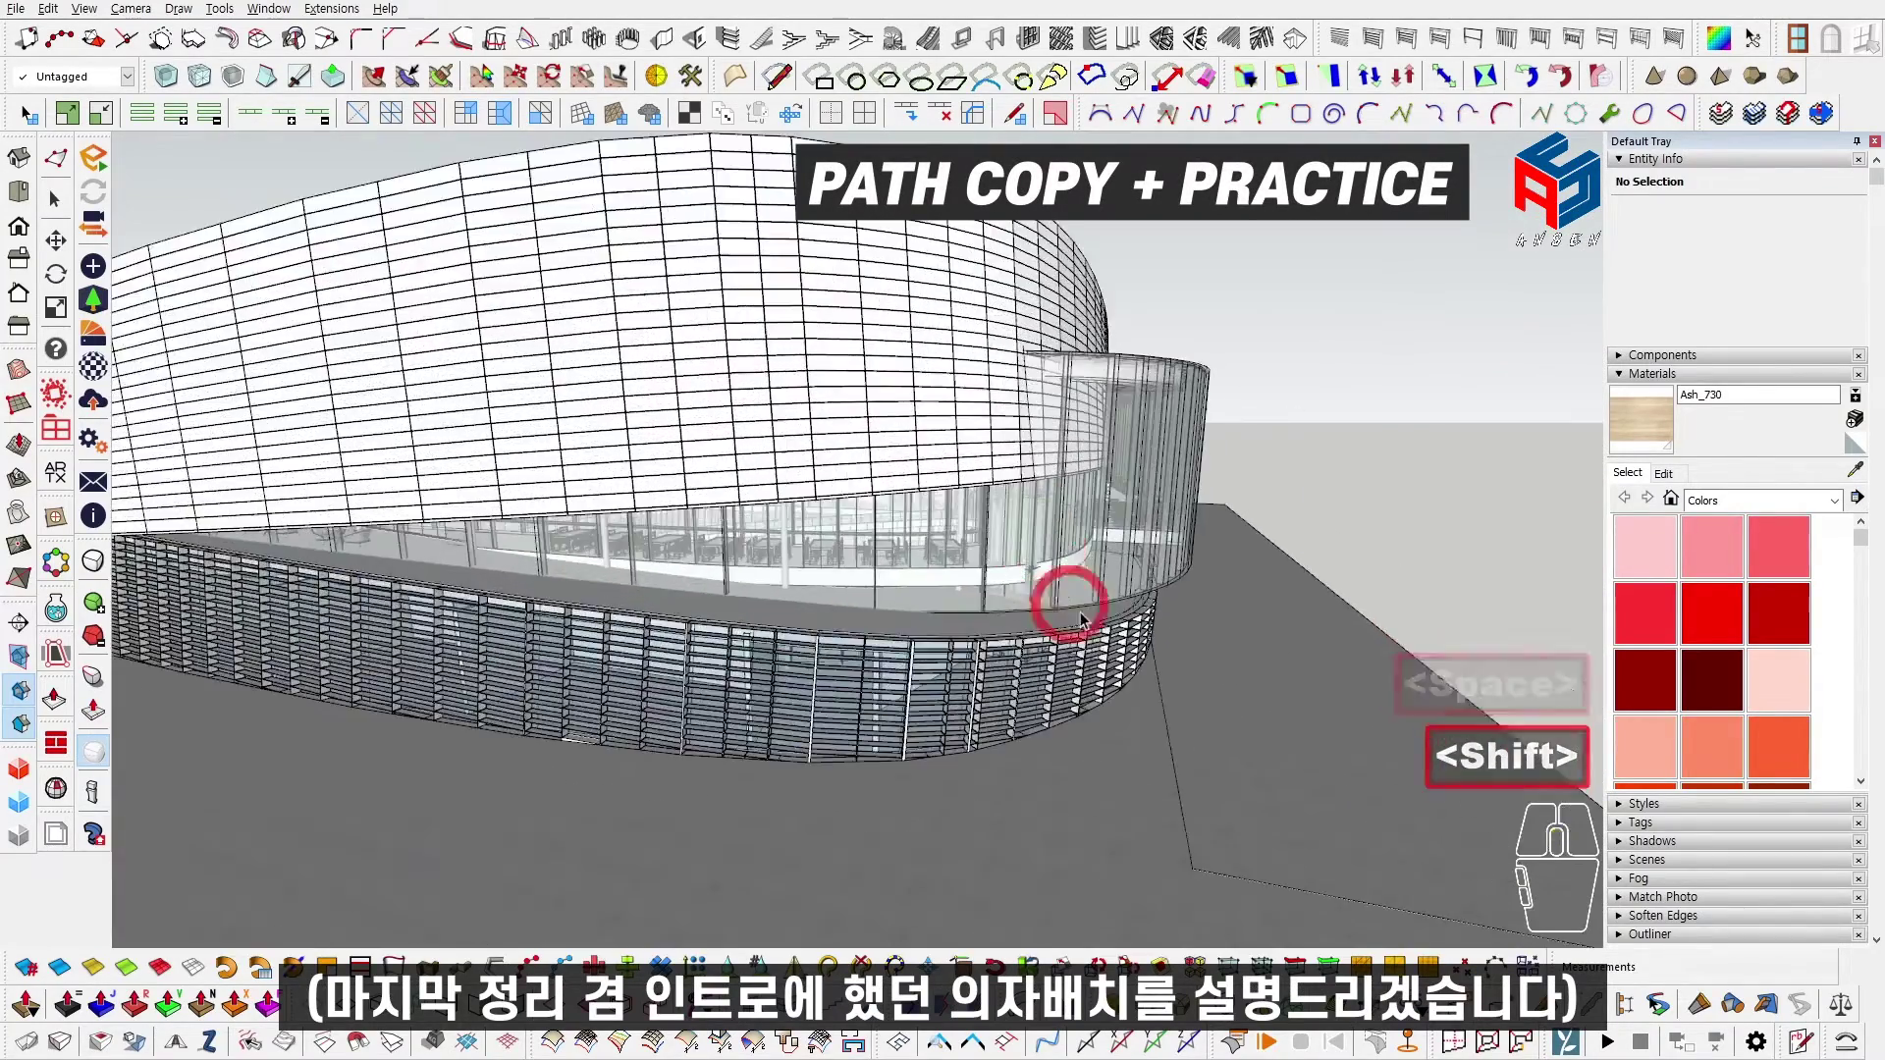
{"action": "scroll", "coordinate": [1080, 619], "scroll_direction": "up", "scroll_amount": 10}
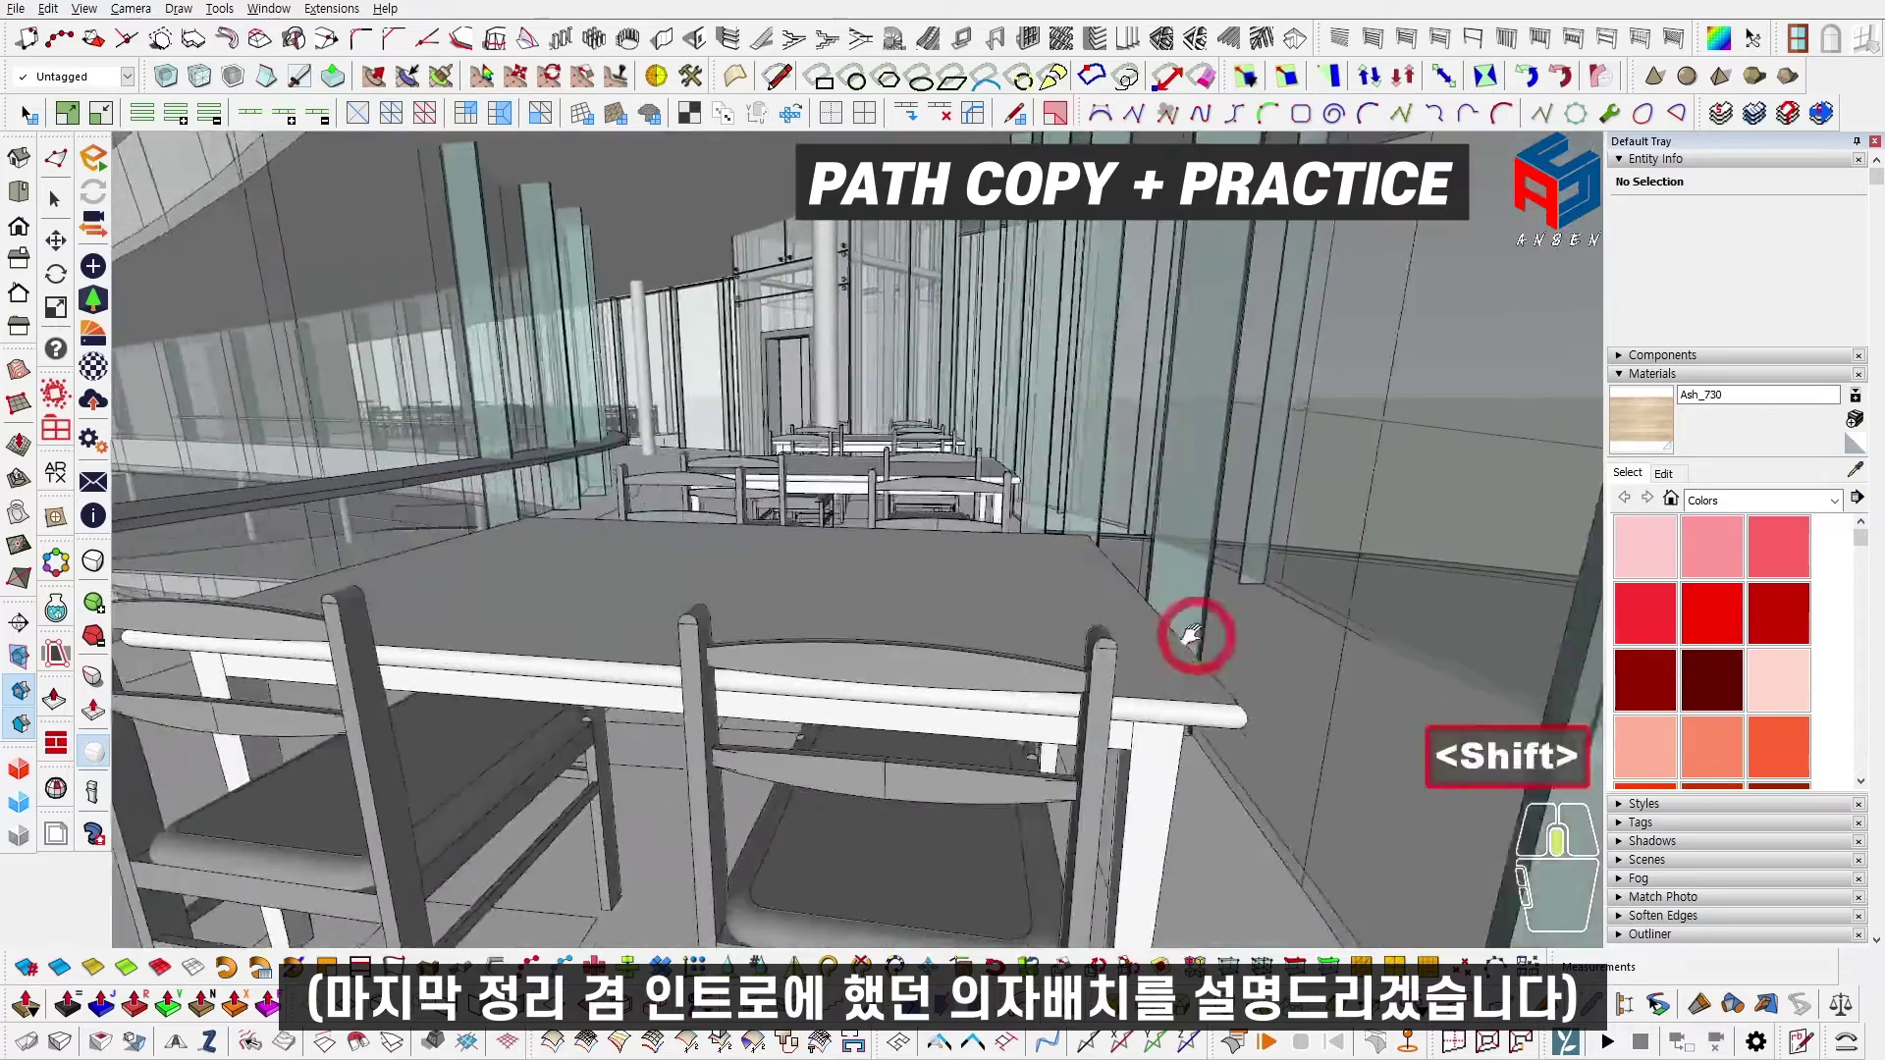
{"action": "middle_click_drag", "start_coordinate": [1191, 631], "coordinate": [993, 521], "text": "shift"}
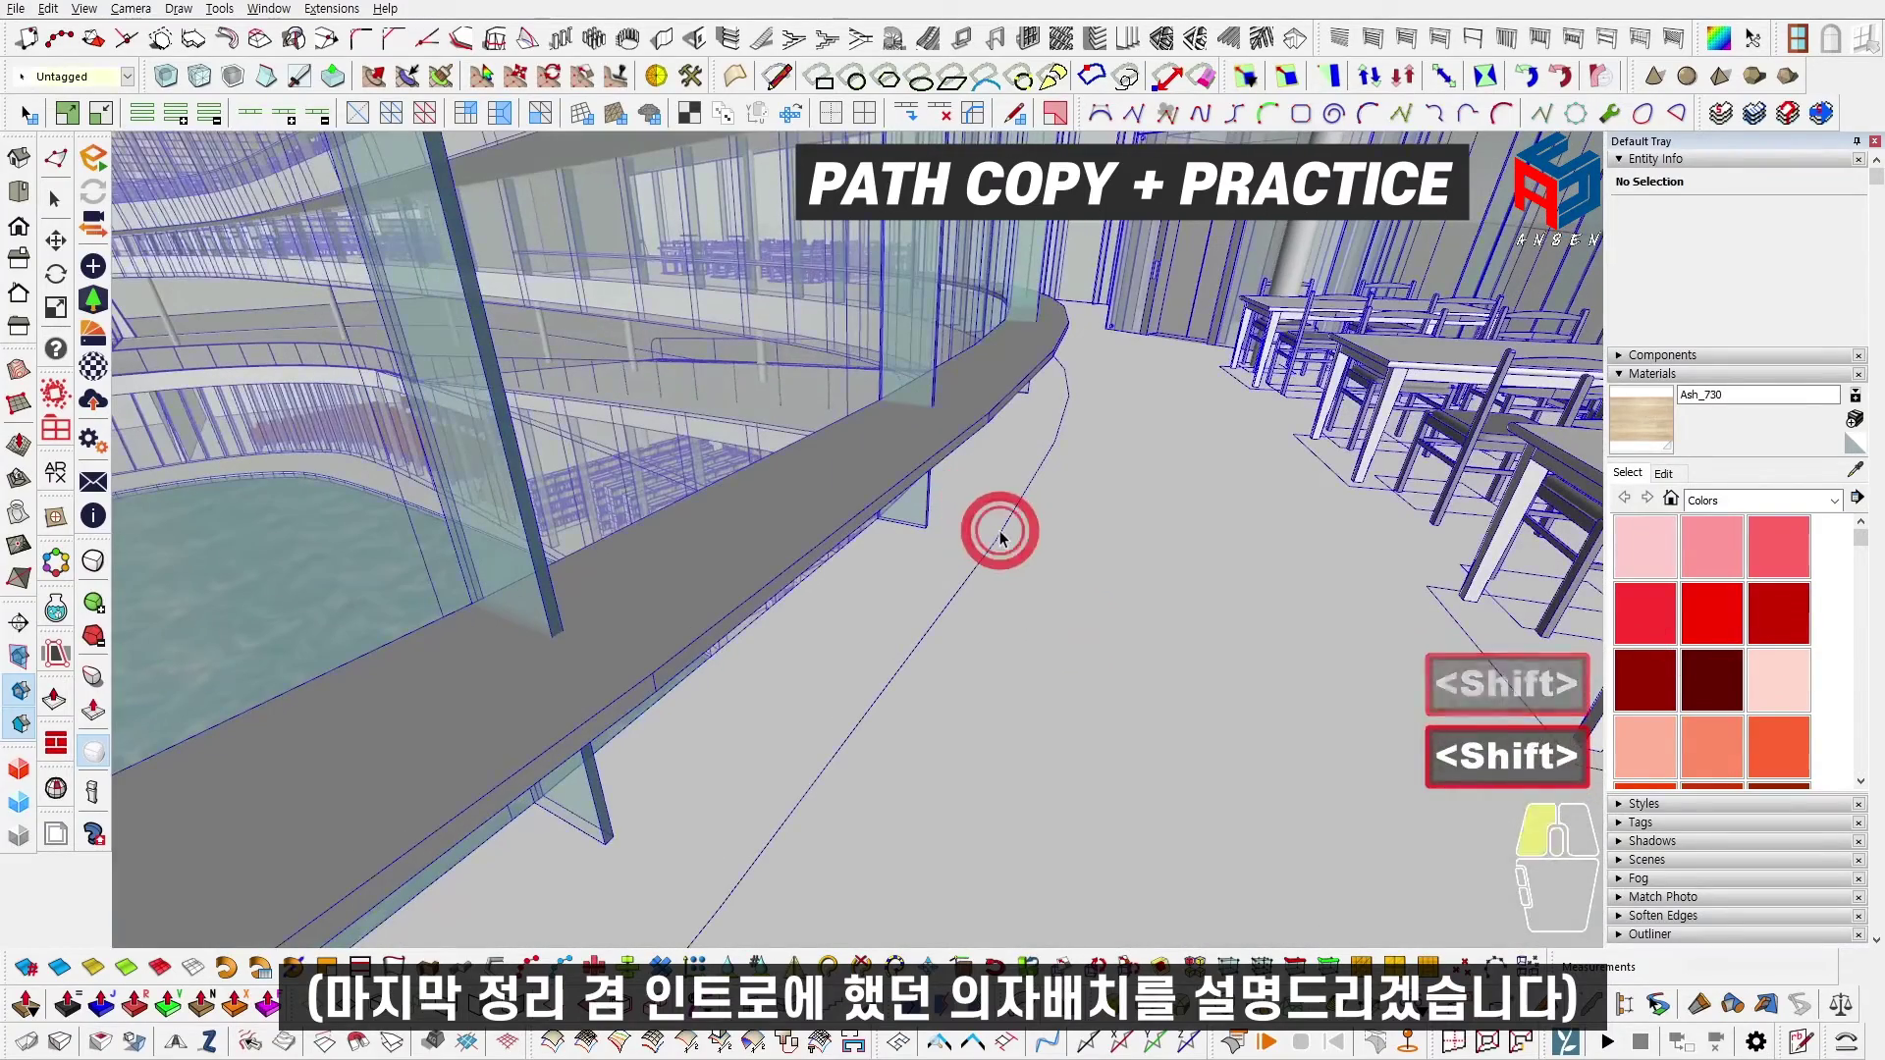
Step: Examine the chair's group and the guide curve running along the curved counter
{"action": "double_click", "coordinate": [1000, 535]}
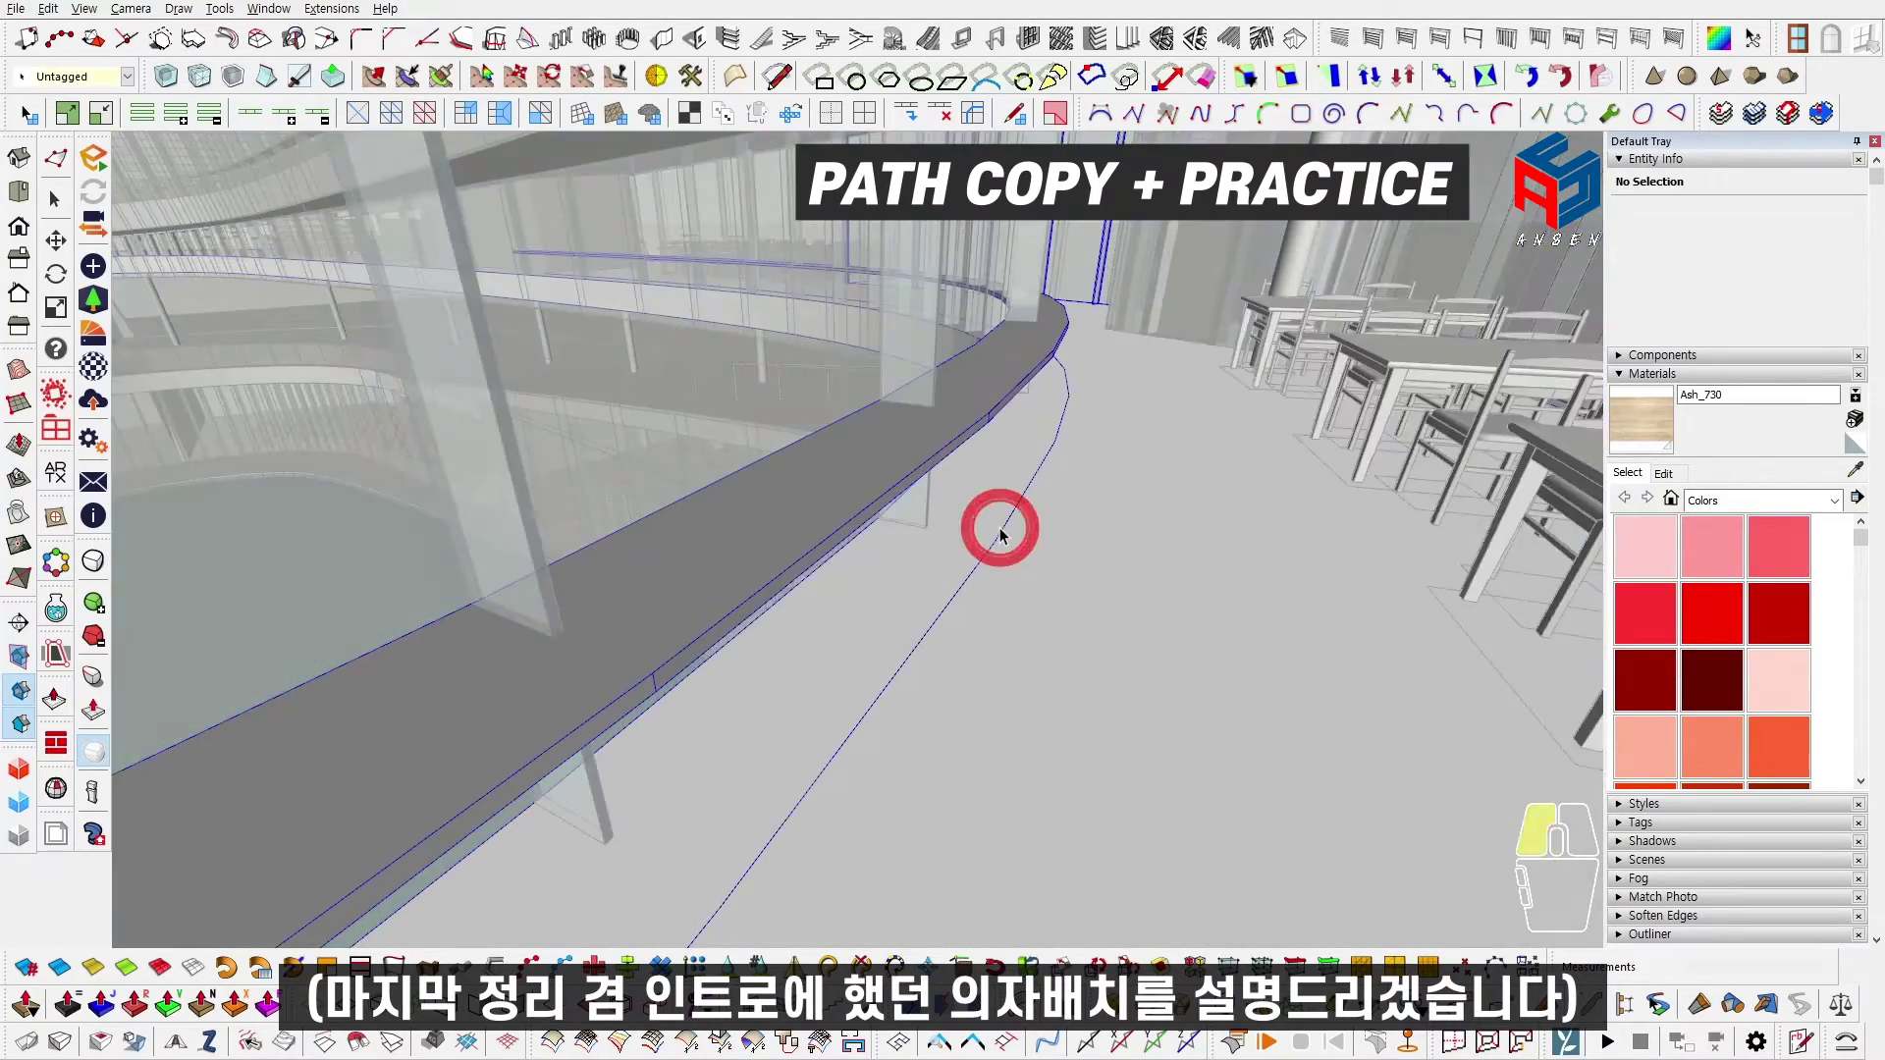
{"action": "left_click", "coordinate": [1000, 535]}
{"action": "scroll", "coordinate": [997, 526], "scroll_direction": "up", "scroll_amount": 8}
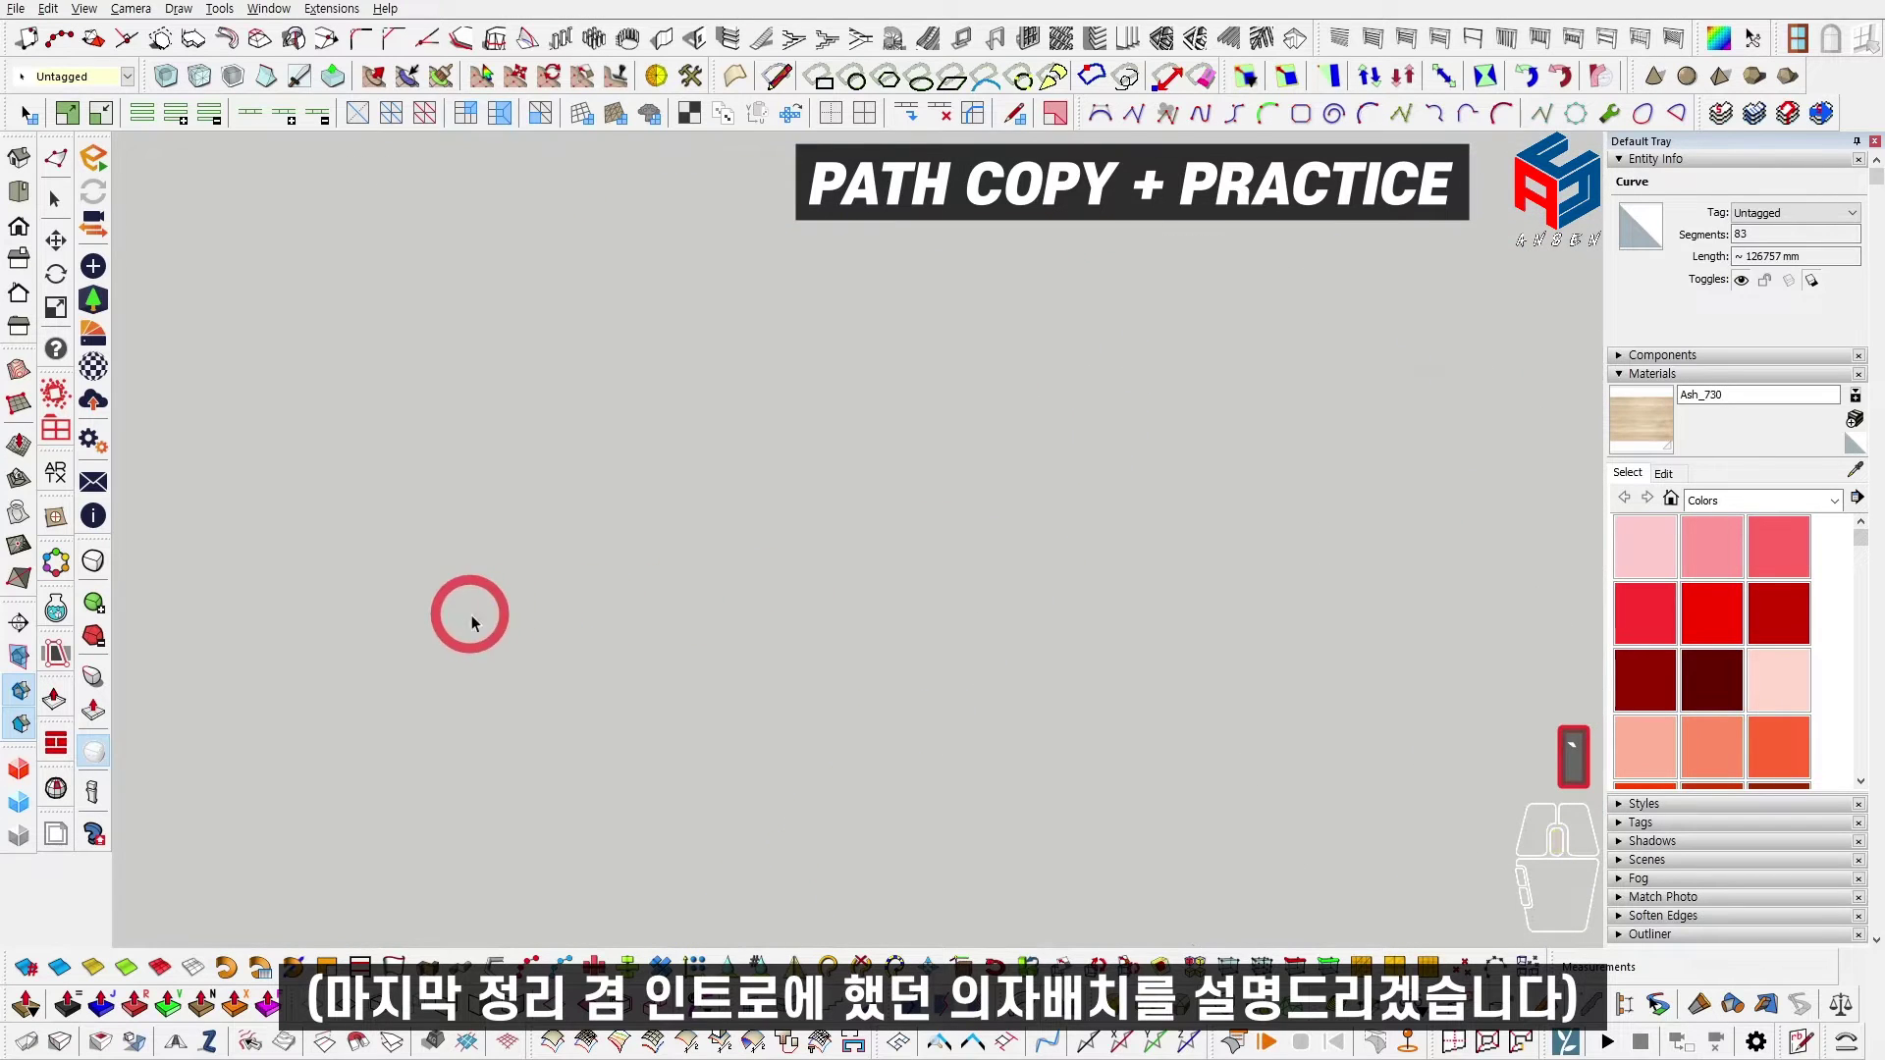
{"action": "key", "text": "shift+z"}
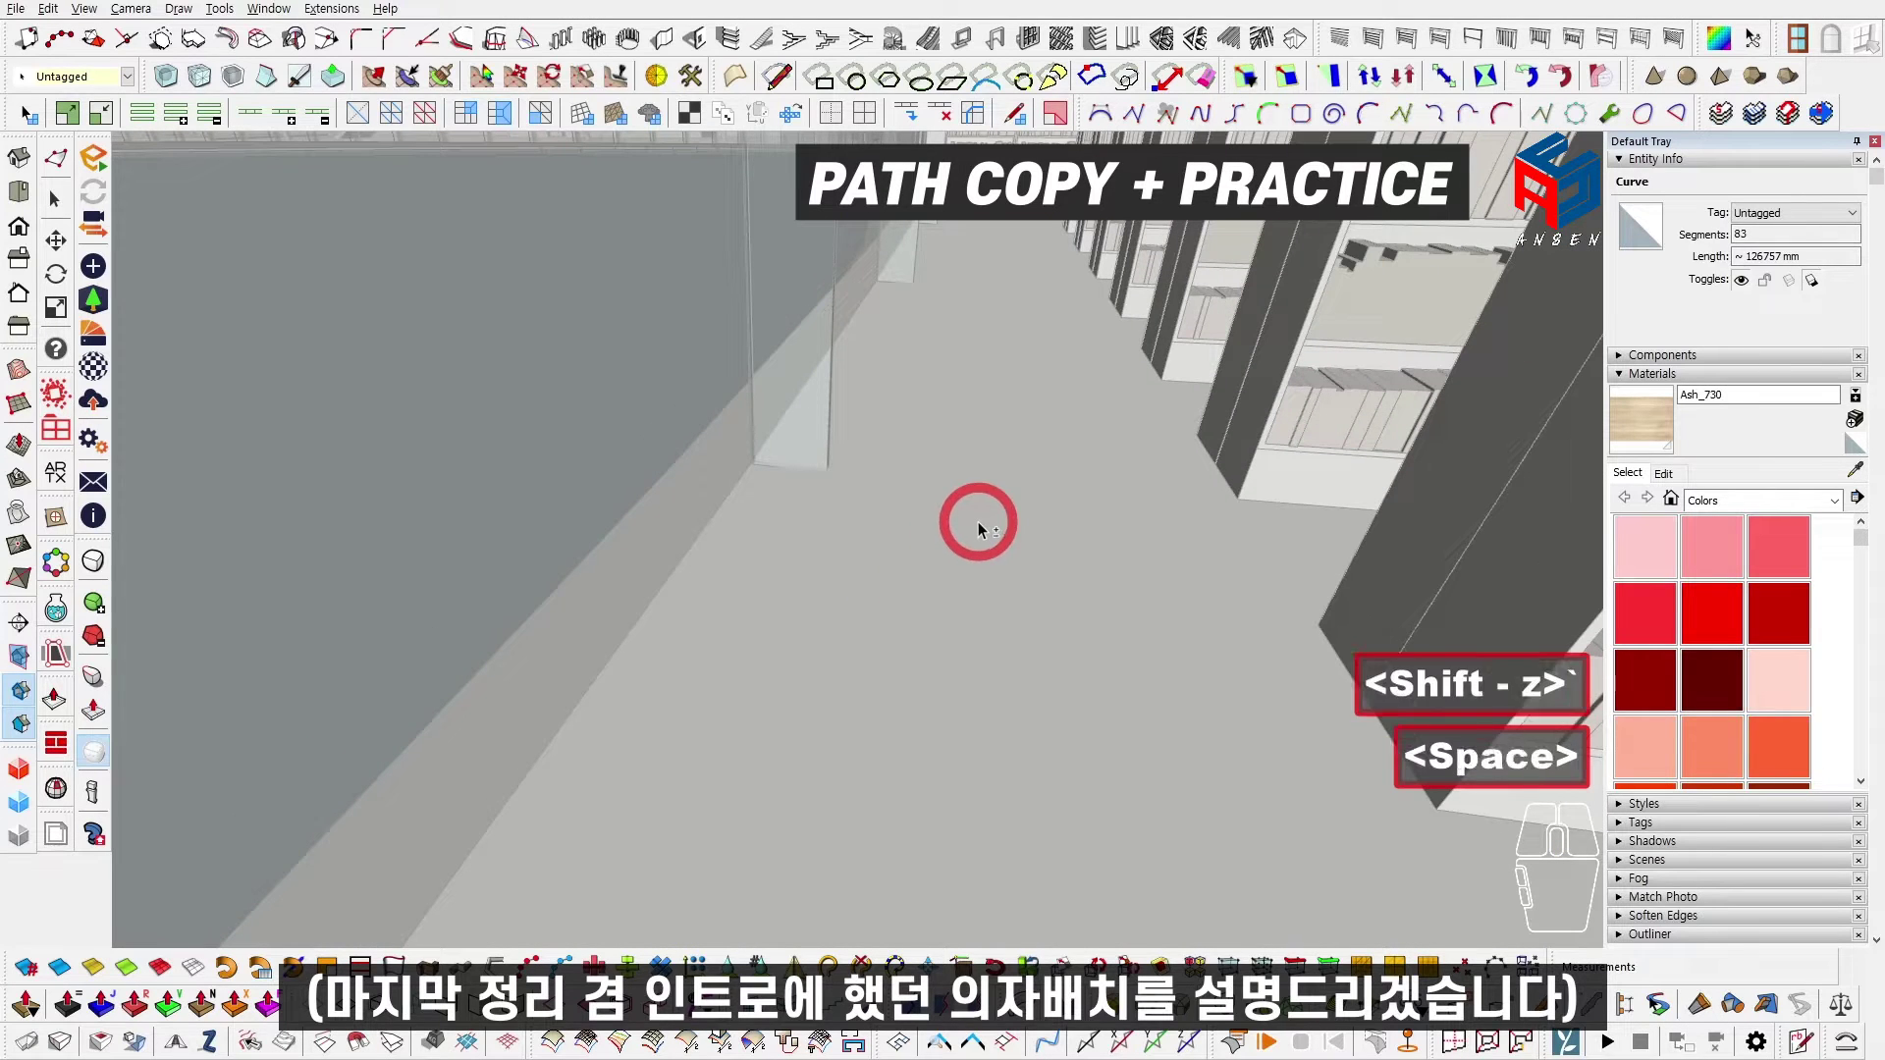
{"action": "scroll", "coordinate": [971, 412], "scroll_direction": "up", "scroll_amount": 8}
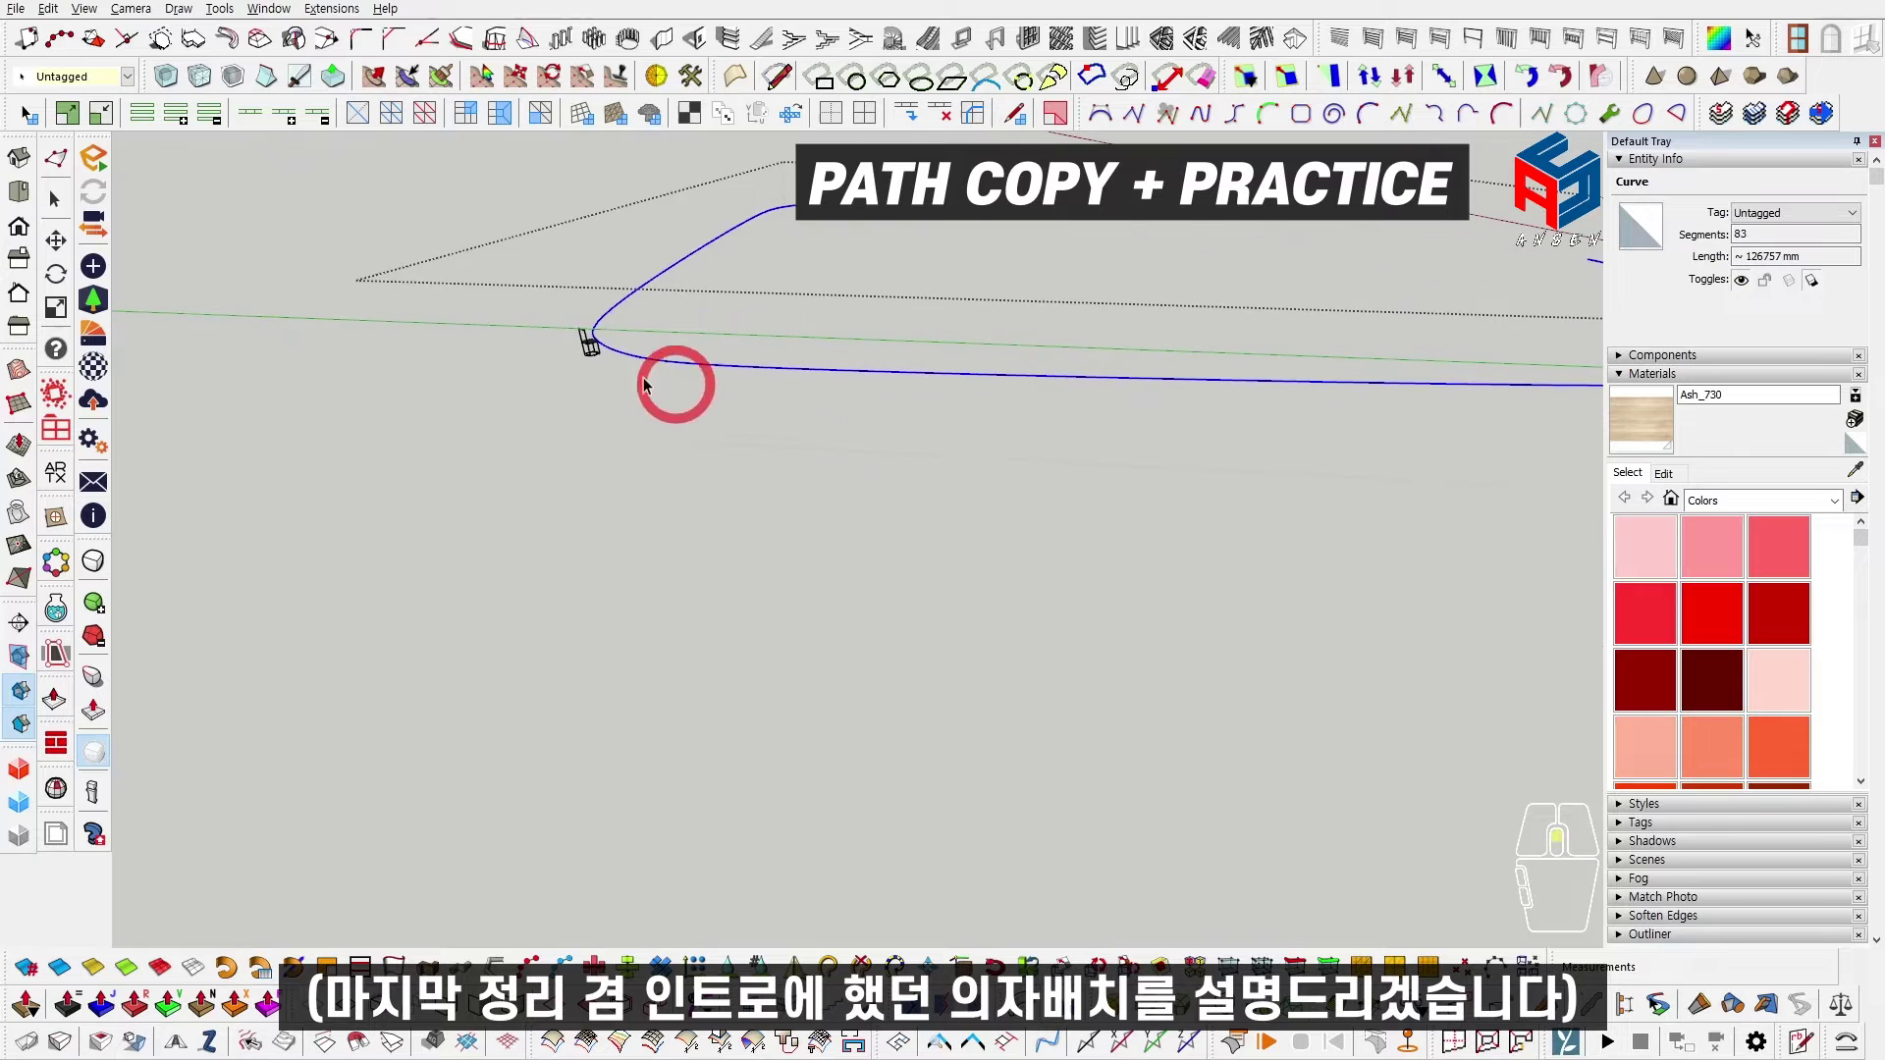
{"action": "scroll", "coordinate": [629, 339], "scroll_direction": "up", "scroll_amount": 10}
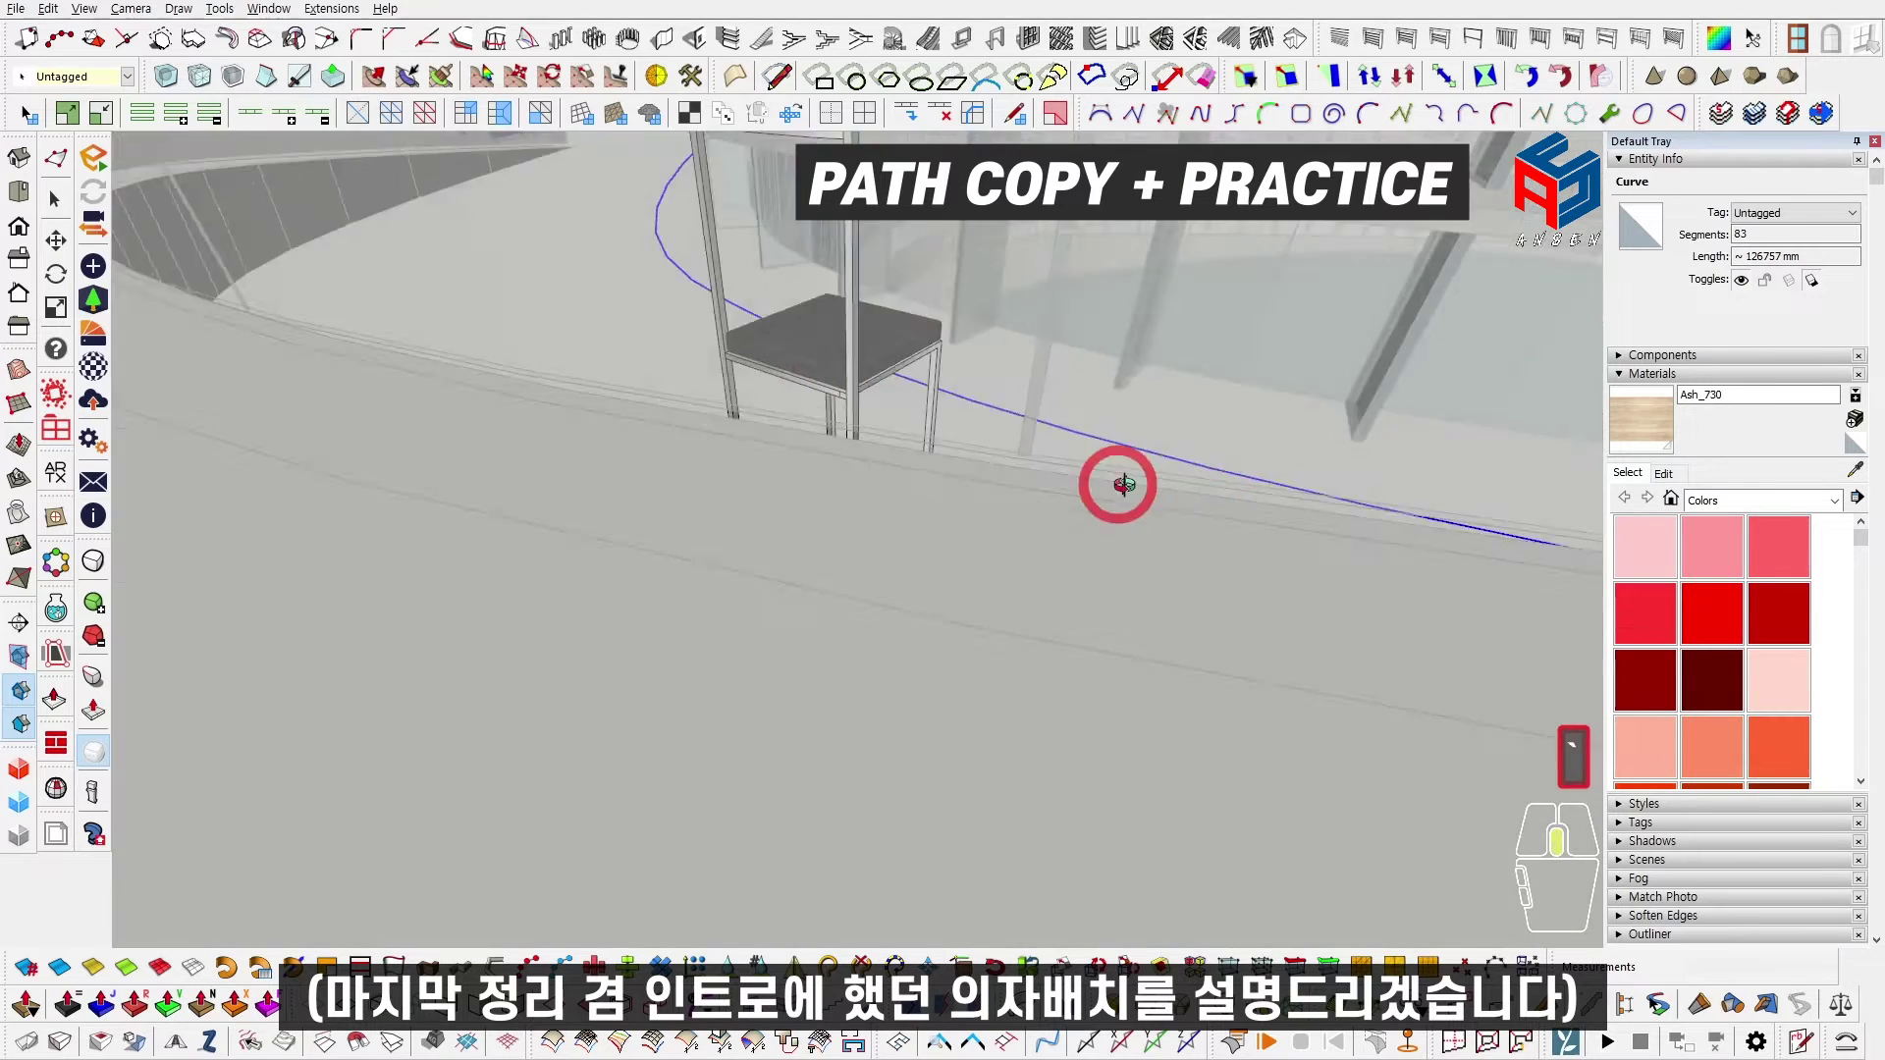
{"action": "middle_click_drag", "start_coordinate": [1124, 484], "coordinate": [897, 471]}
{"action": "key", "text": "Escape"}
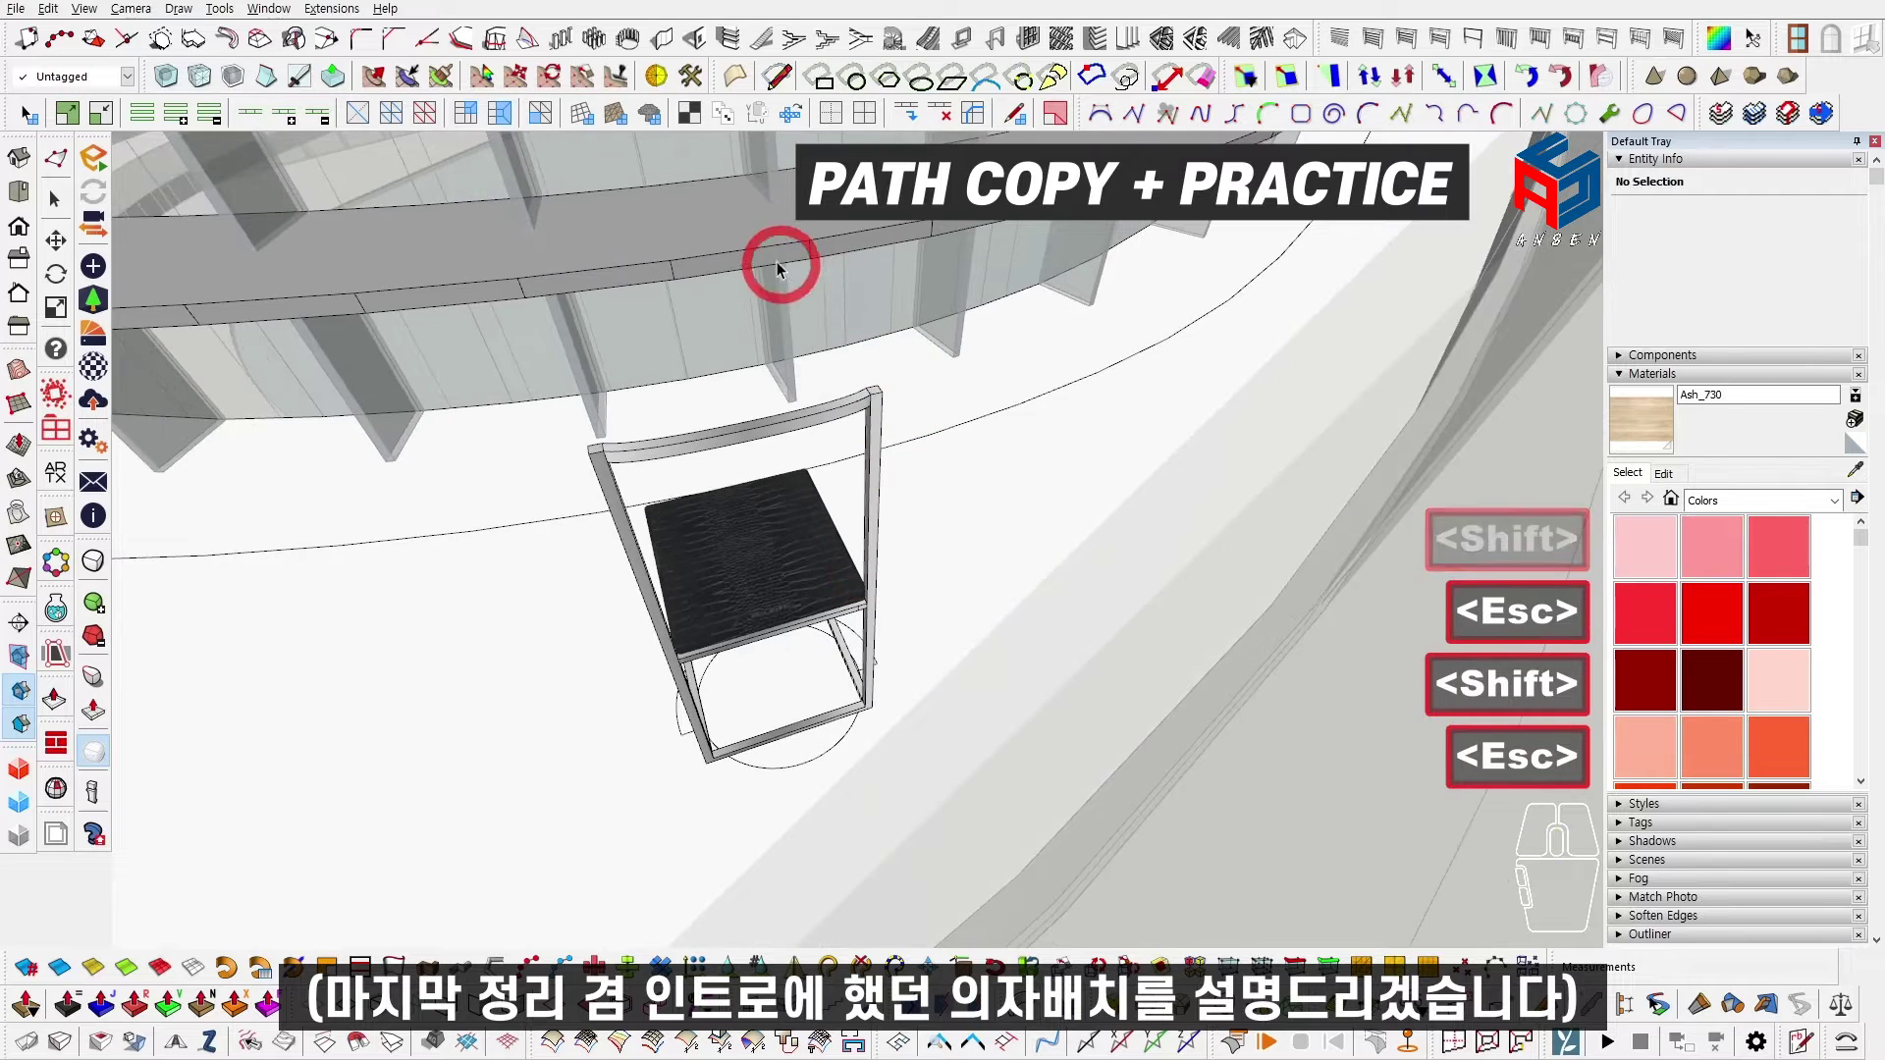
Step: Copy the top face of the curved counter and paste it in place outside the counter's group
{"action": "key", "text": "space"}
{"action": "middle_click_drag", "start_coordinate": [740, 240], "coordinate": [926, 362]}
{"action": "key", "text": "Escape"}
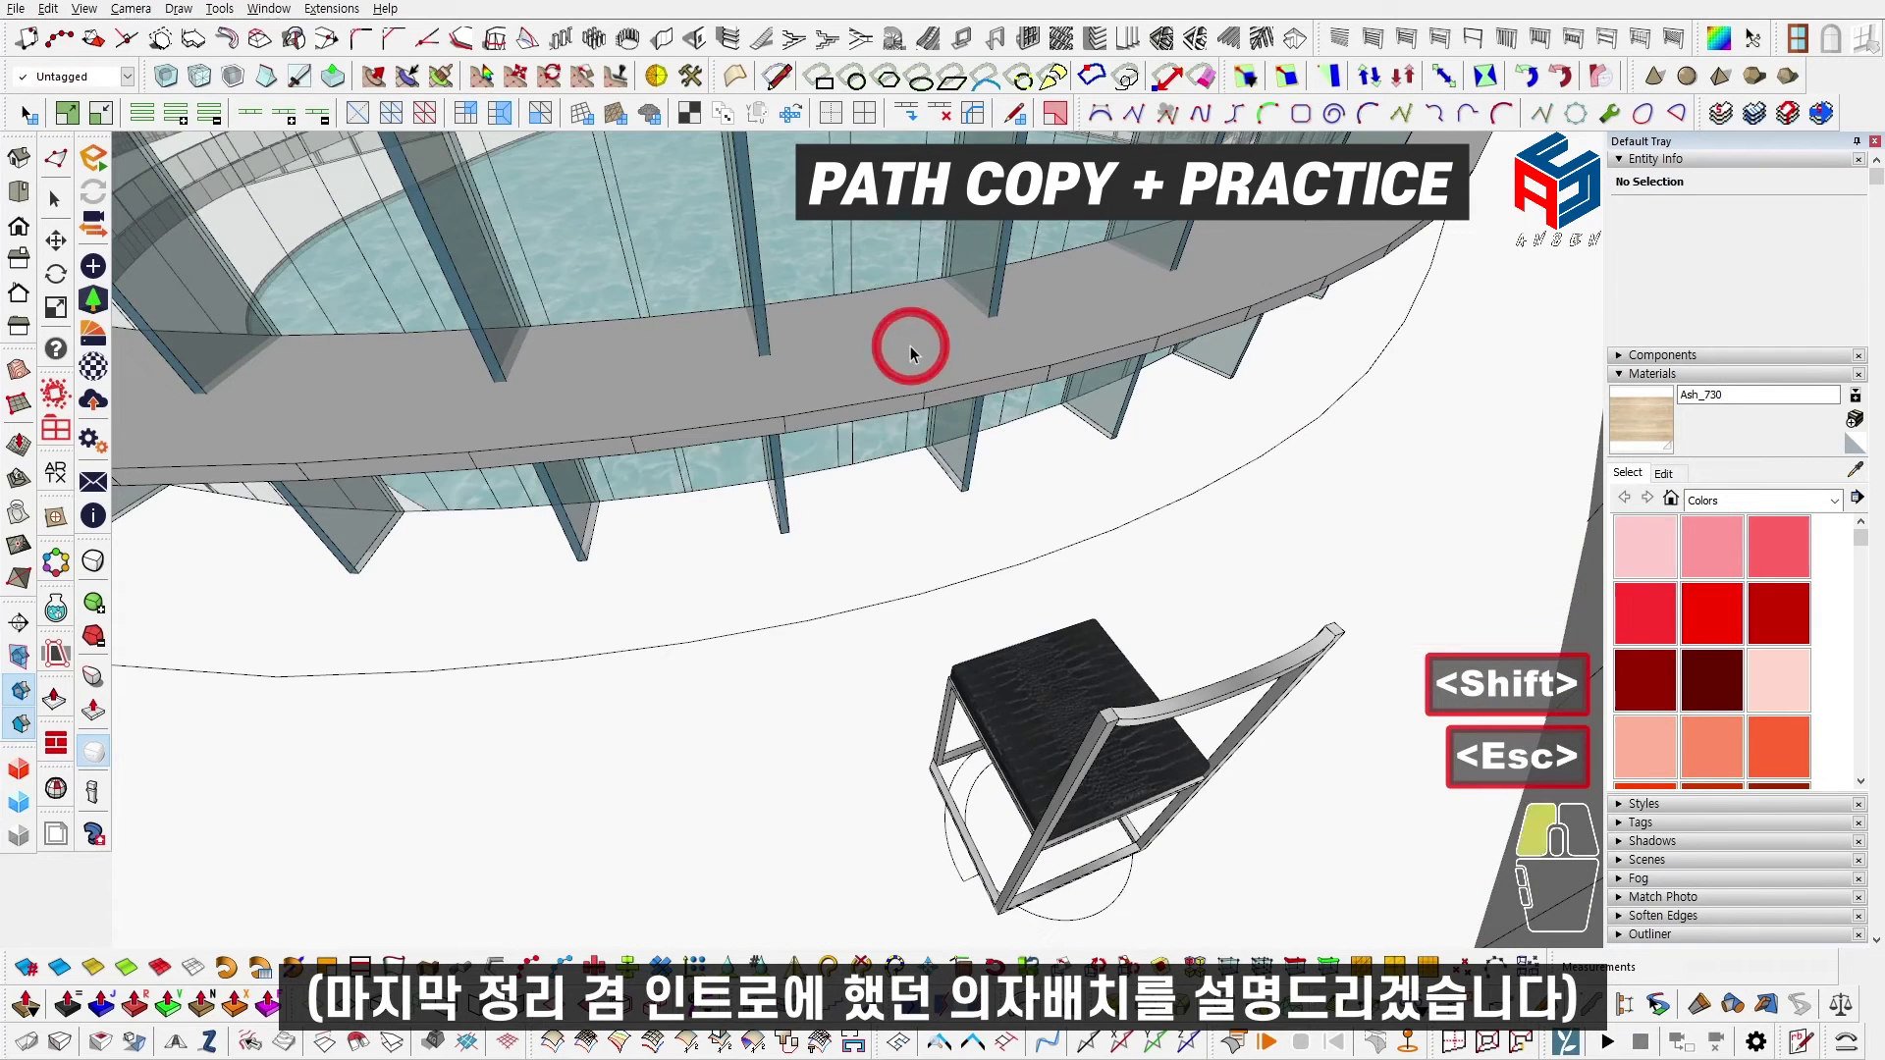
{"action": "left_click", "coordinate": [909, 343]}
{"action": "double_click", "coordinate": [892, 340]}
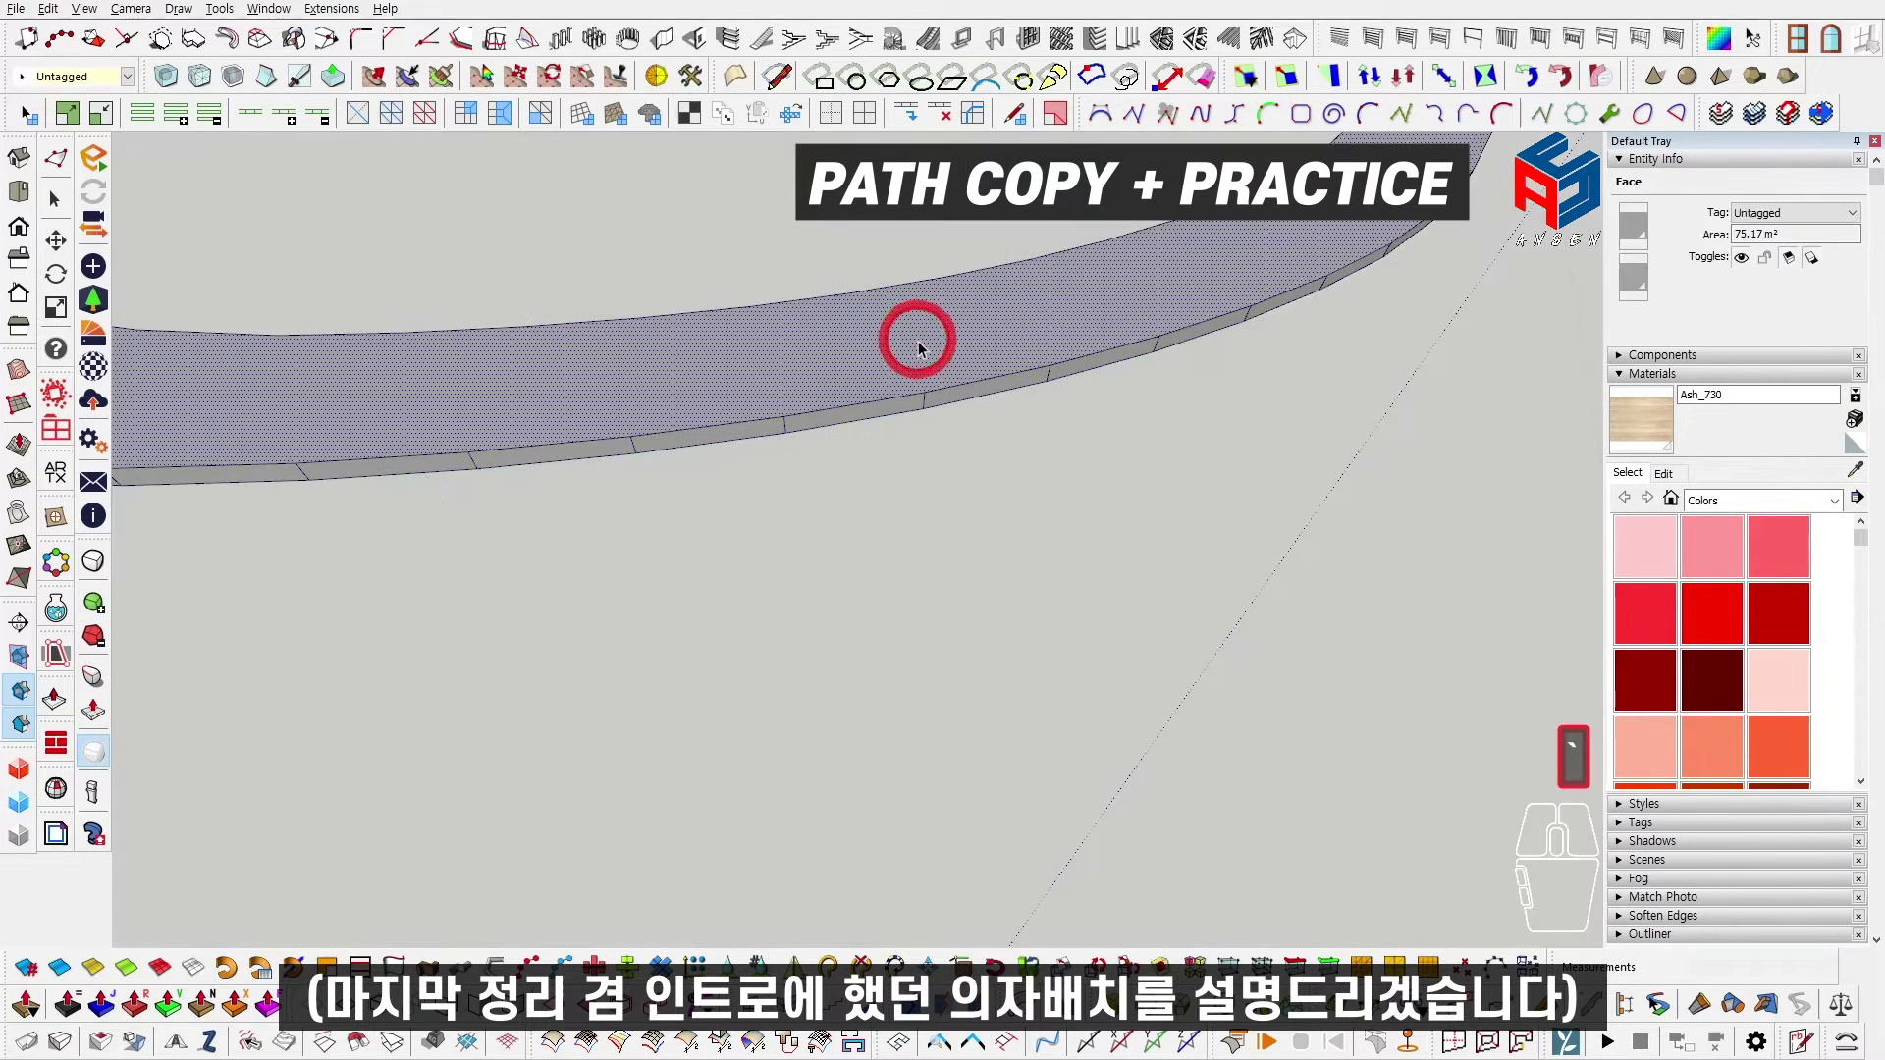
{"action": "key", "text": "Escape"}
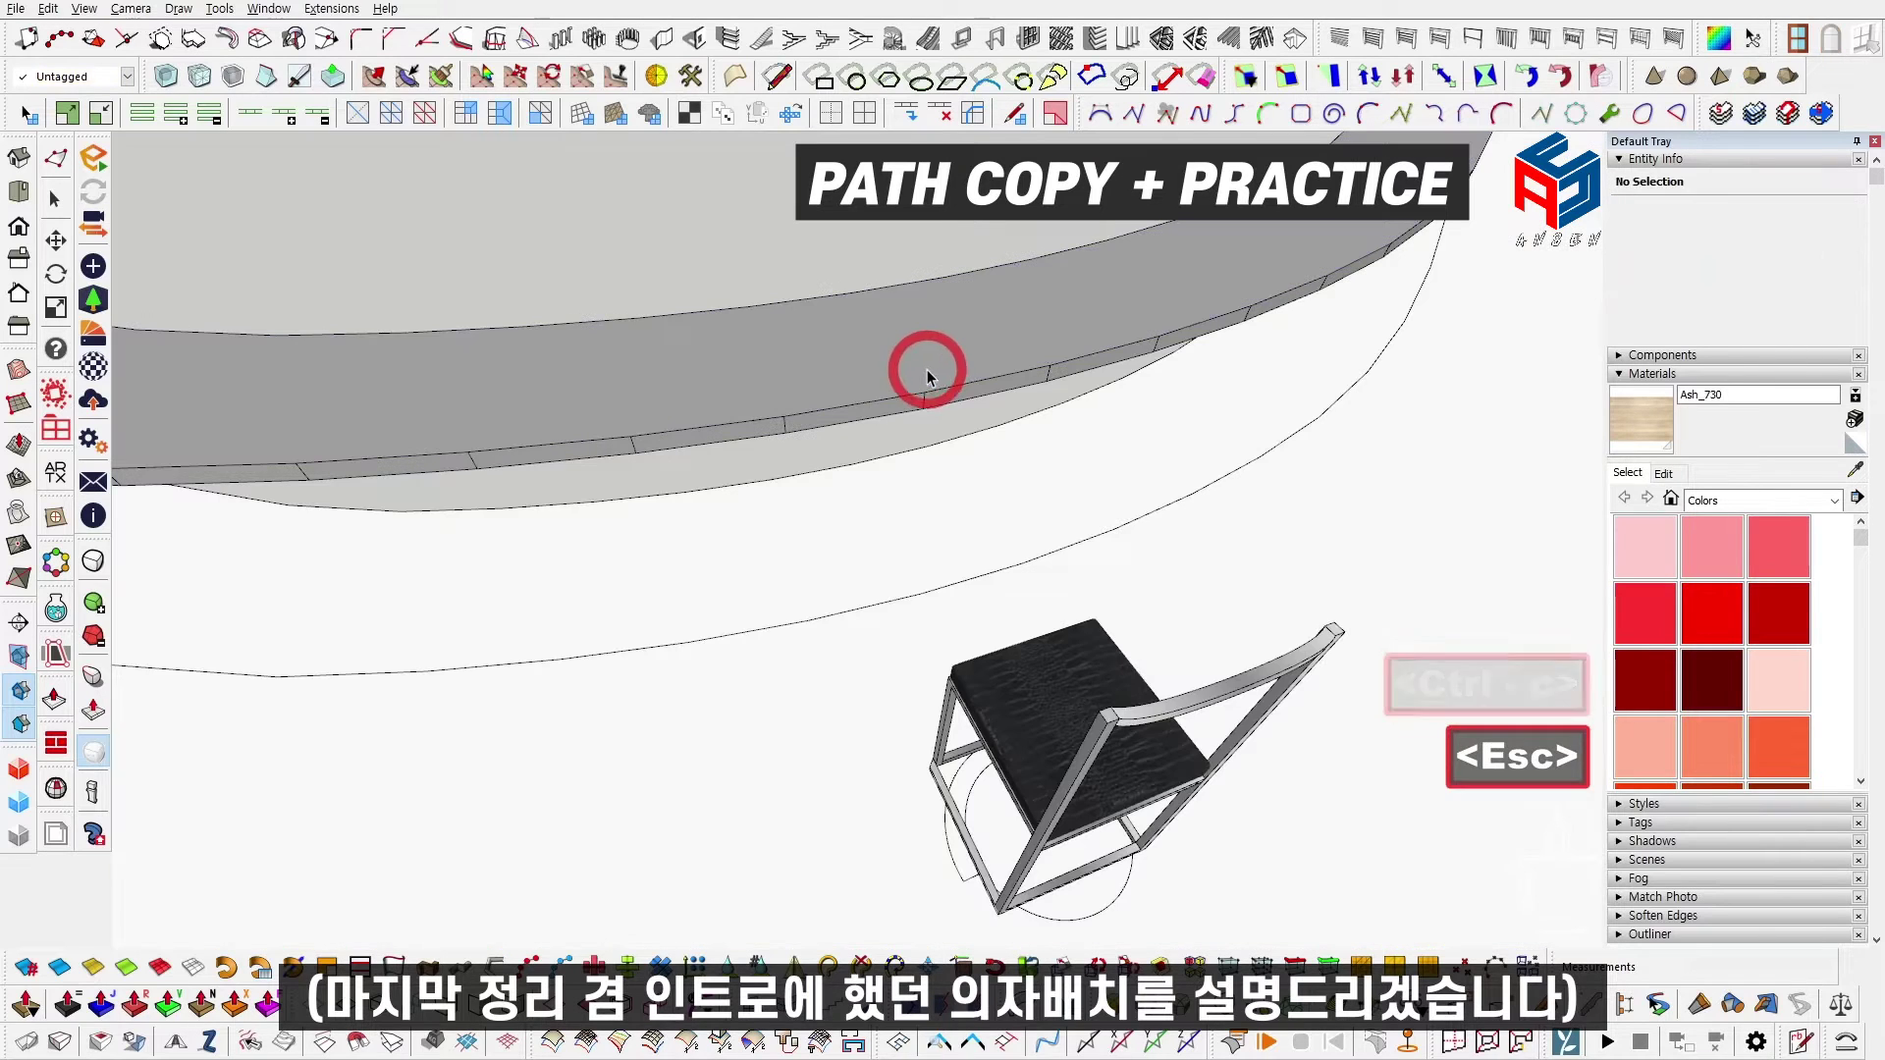
{"action": "left_click", "coordinate": [47, 9]}
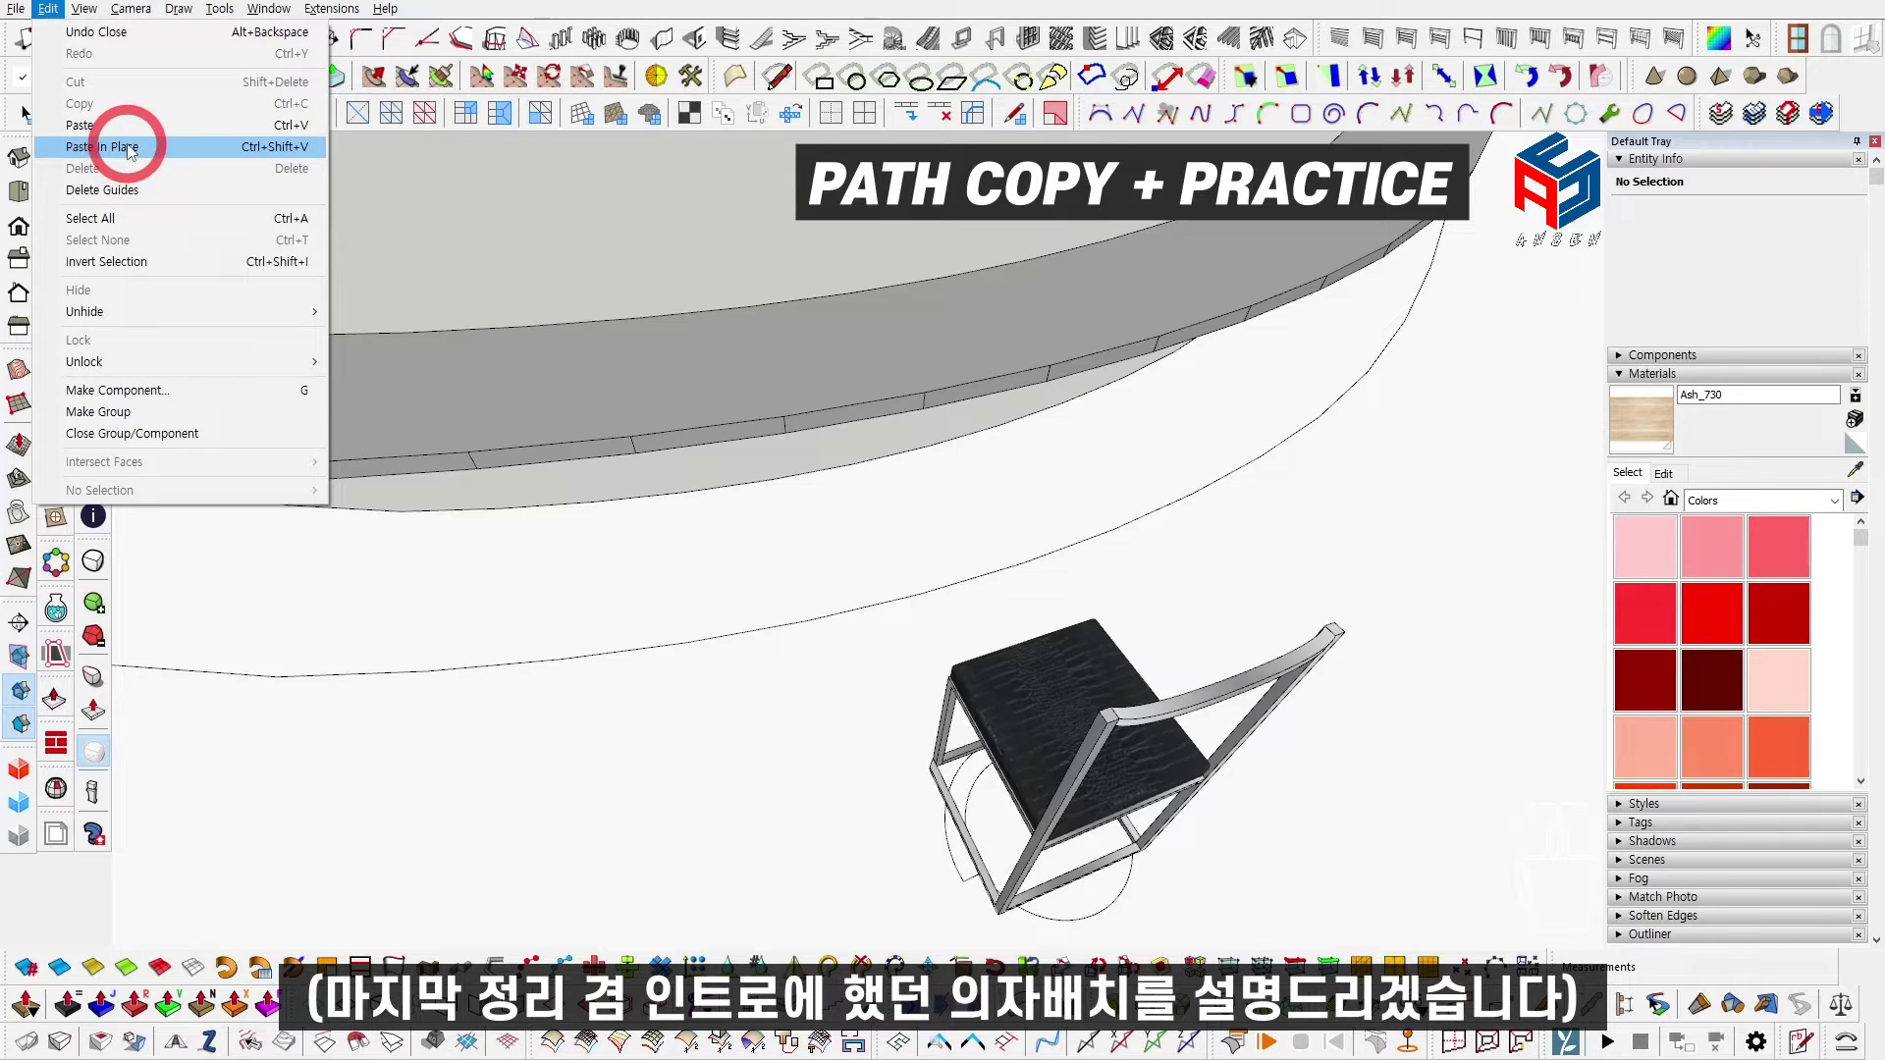
{"action": "left_click", "coordinate": [314, 147]}
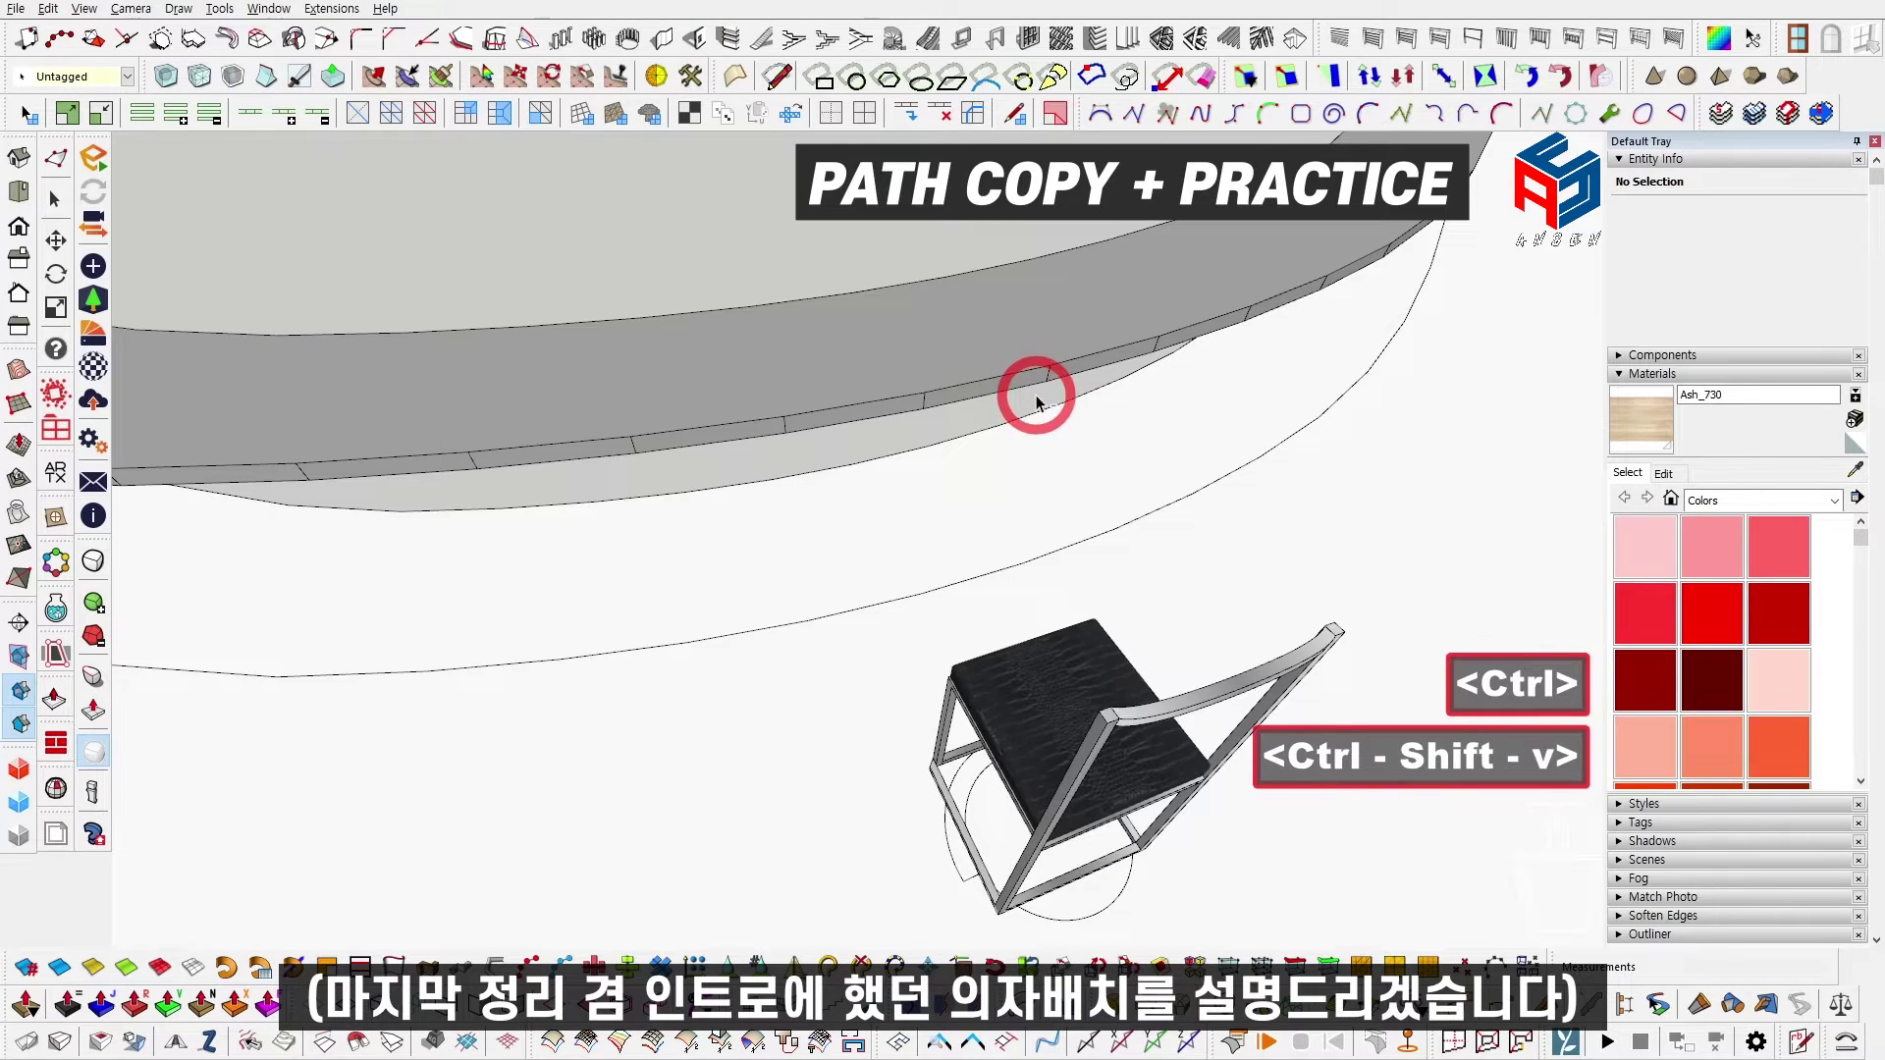
{"action": "key", "text": "ctrl+shift+v"}
Step: Move the pasted counter face straight down below the counter
{"action": "middle_click_drag", "start_coordinate": [889, 425], "coordinate": [1061, 371]}
{"action": "scroll", "coordinate": [904, 348], "scroll_direction": "up", "scroll_amount": 5}
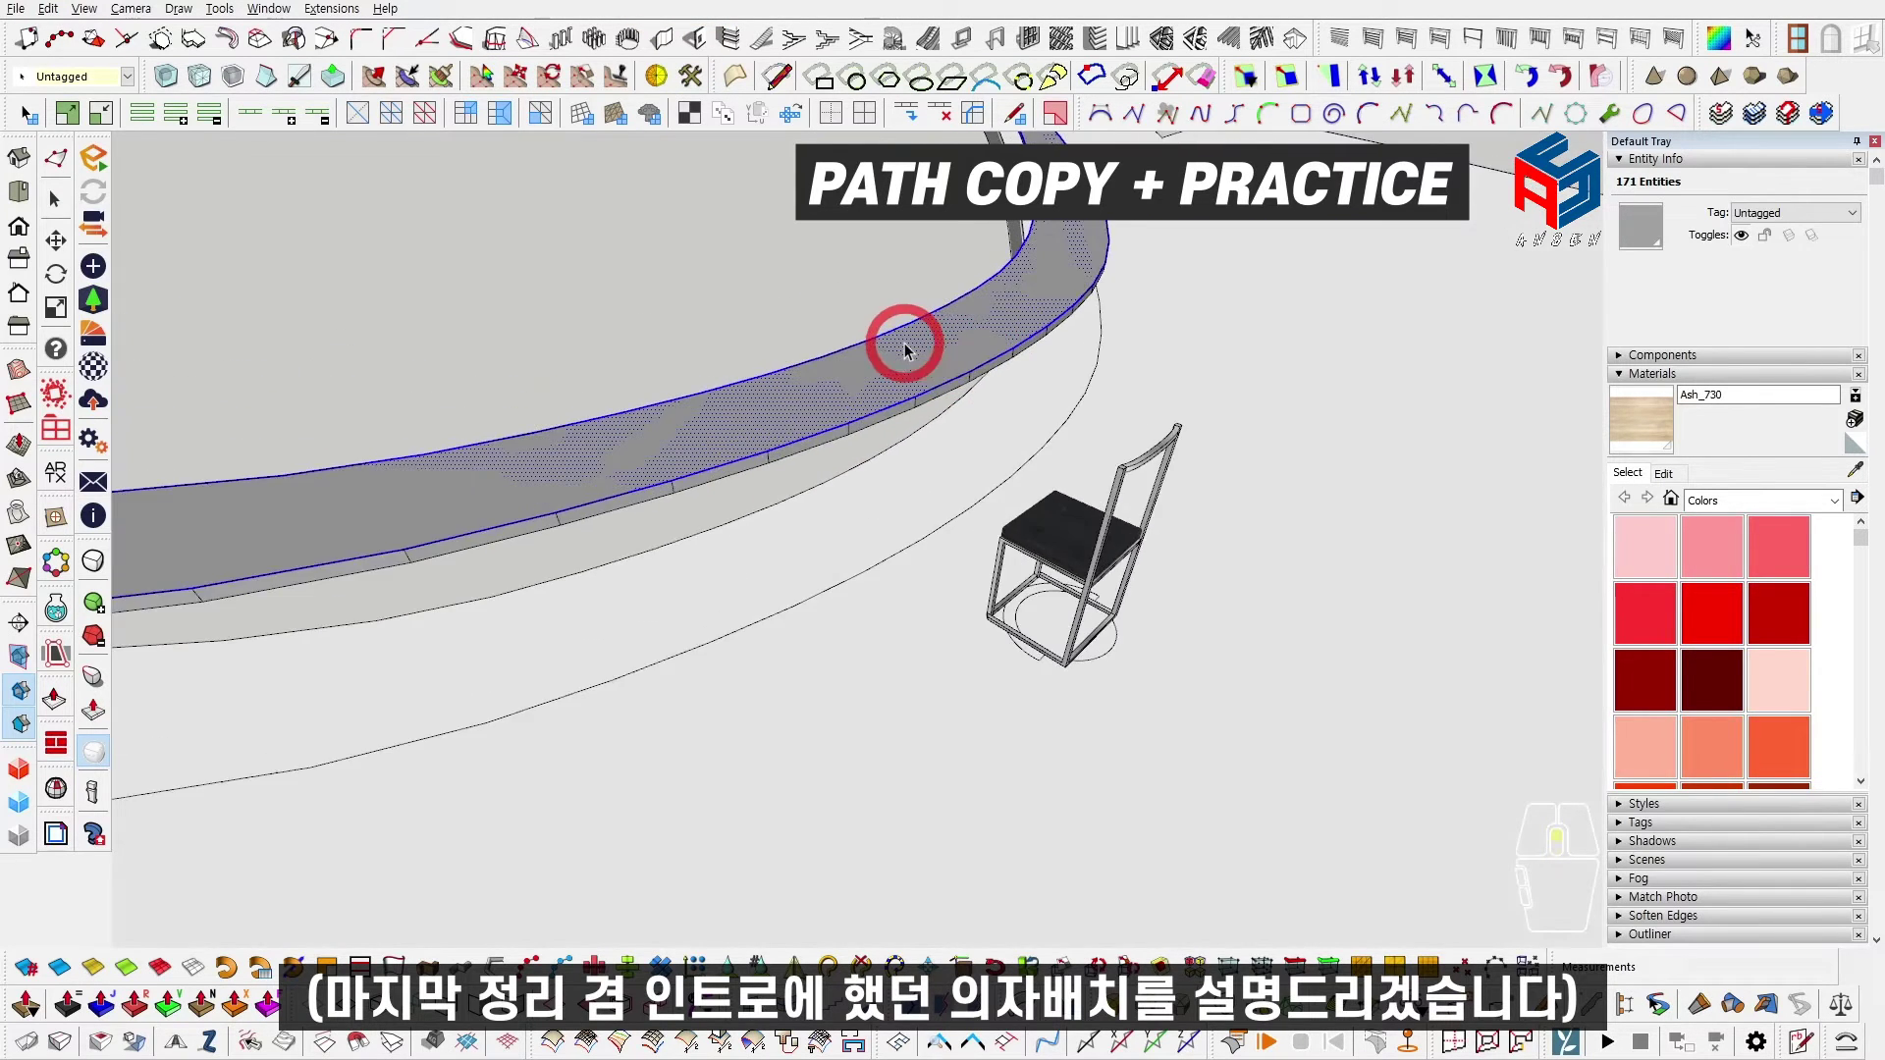
{"action": "right_click", "coordinate": [912, 352]}
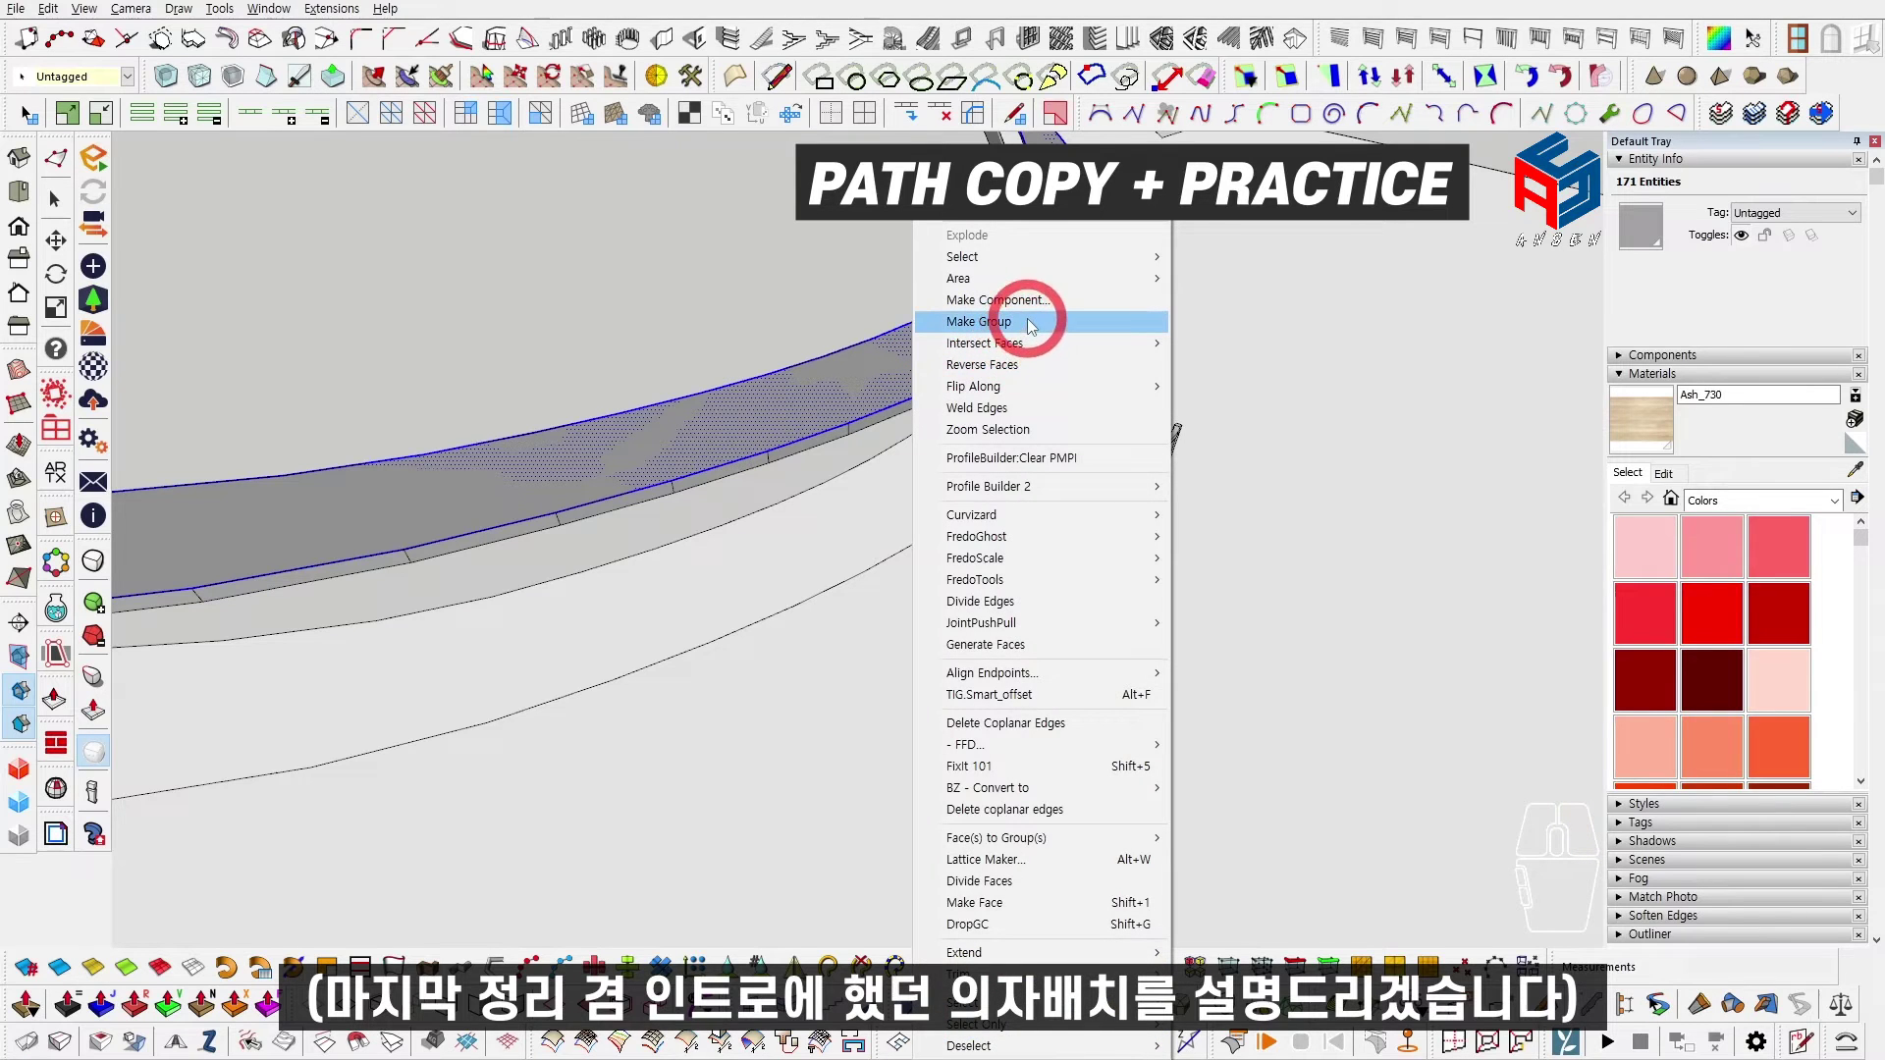
{"action": "key", "text": "Escape"}
{"action": "key", "text": "m"}
{"action": "scroll", "coordinate": [913, 370], "scroll_direction": "up", "scroll_amount": 2}
{"action": "left_click", "coordinate": [896, 404]}
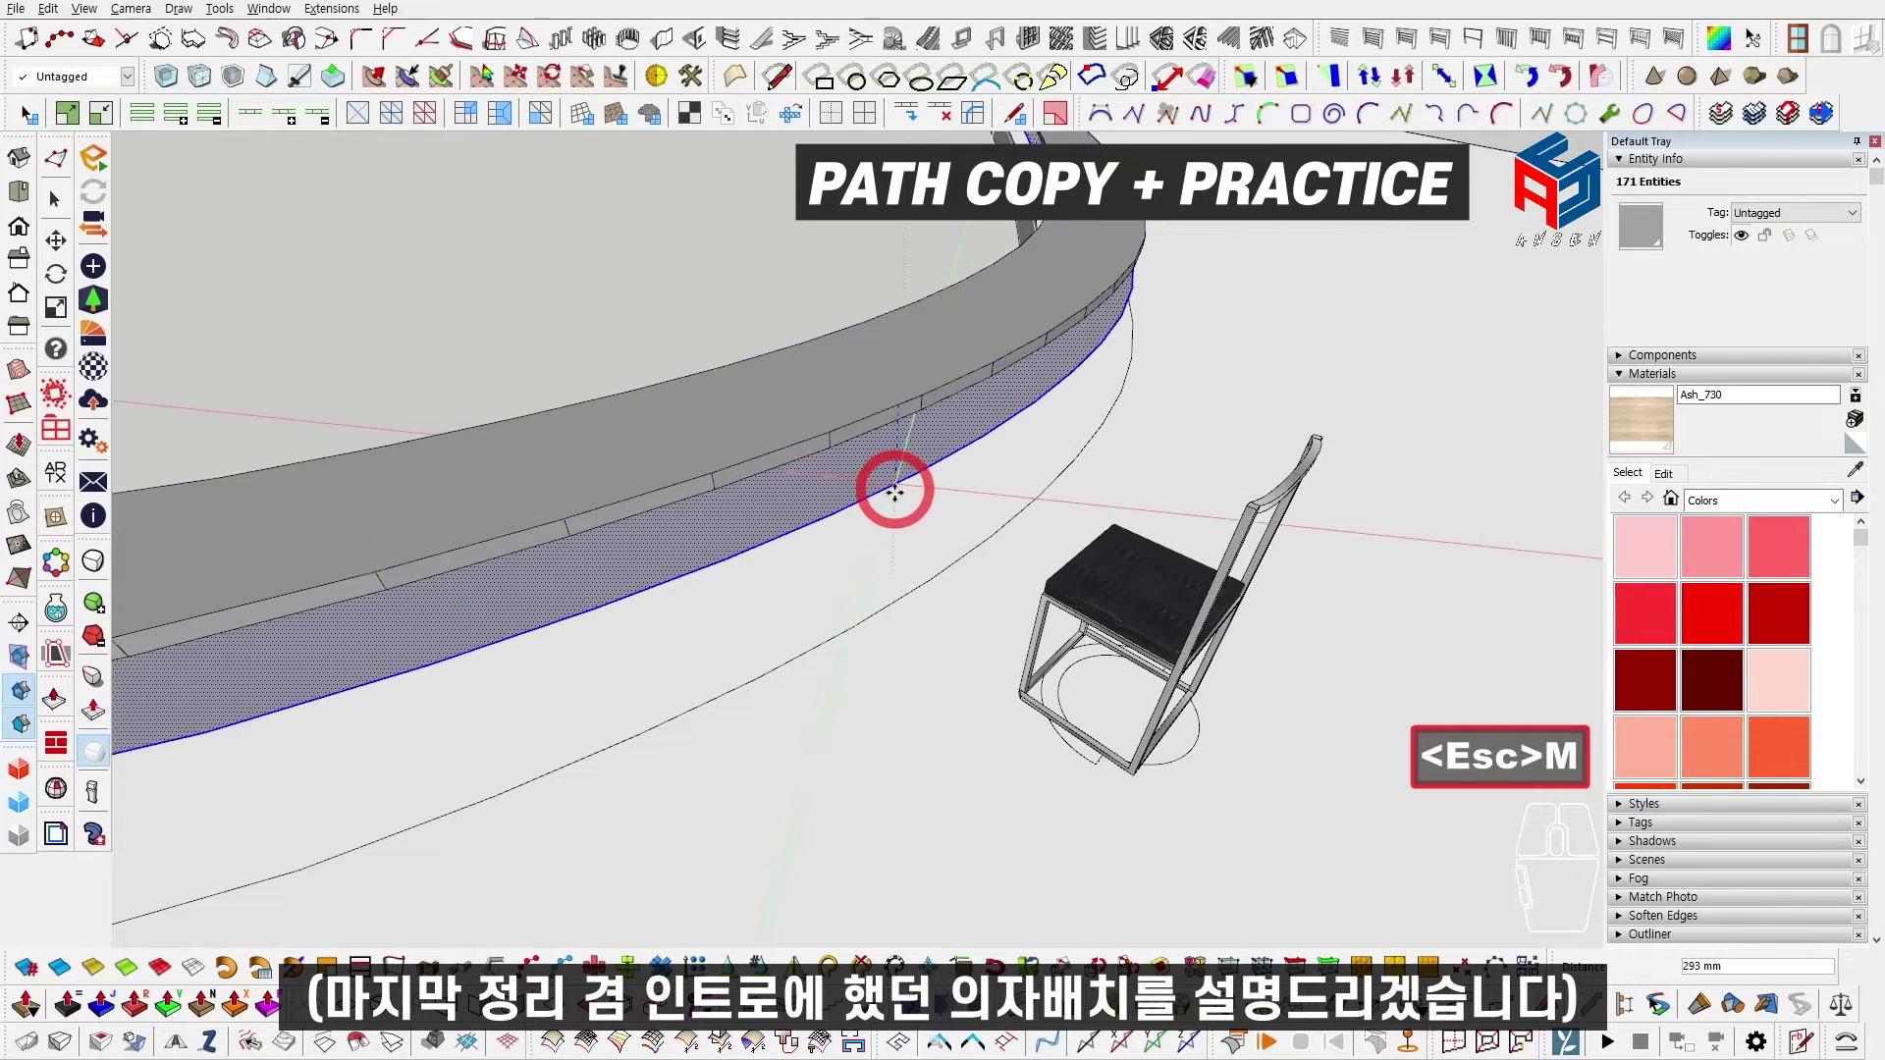
{"action": "left_click_drag", "start_coordinate": [895, 491], "coordinate": [895, 509]}
Step: Delete the pasted face and erase the short edge closing its outline at one end of the counter
{"action": "mouse_move", "coordinate": [874, 430]}
{"action": "middle_mouse_down"}
{"action": "mouse_move", "coordinate": [888, 471]}
{"action": "mouse_move", "coordinate": [972, 392]}
{"action": "mouse_move", "coordinate": [993, 408]}
{"action": "mouse_move", "coordinate": [972, 449]}
{"action": "mouse_move", "coordinate": [766, 564]}
{"action": "mouse_move", "coordinate": [1454, 783]}
{"action": "mouse_move", "coordinate": [843, 687]}
{"action": "mouse_move", "coordinate": [522, 678]}
{"action": "mouse_move", "coordinate": [998, 698]}
{"action": "mouse_move", "coordinate": [1144, 765]}
{"action": "mouse_move", "coordinate": [1001, 764]}
{"action": "mouse_move", "coordinate": [708, 567]}
{"action": "mouse_move", "coordinate": [634, 626]}
{"action": "mouse_move", "coordinate": [660, 564]}
{"action": "middle_mouse_up"}
{"action": "key", "text": "Delete"}
{"action": "scroll", "coordinate": [706, 567], "scroll_direction": "up", "scroll_amount": 3}
{"action": "scroll", "coordinate": [516, 576], "scroll_direction": "up", "scroll_amount": 5}
{"action": "key", "text": "e"}
{"action": "scroll", "coordinate": [511, 576], "scroll_direction": "down", "scroll_amount": 3}
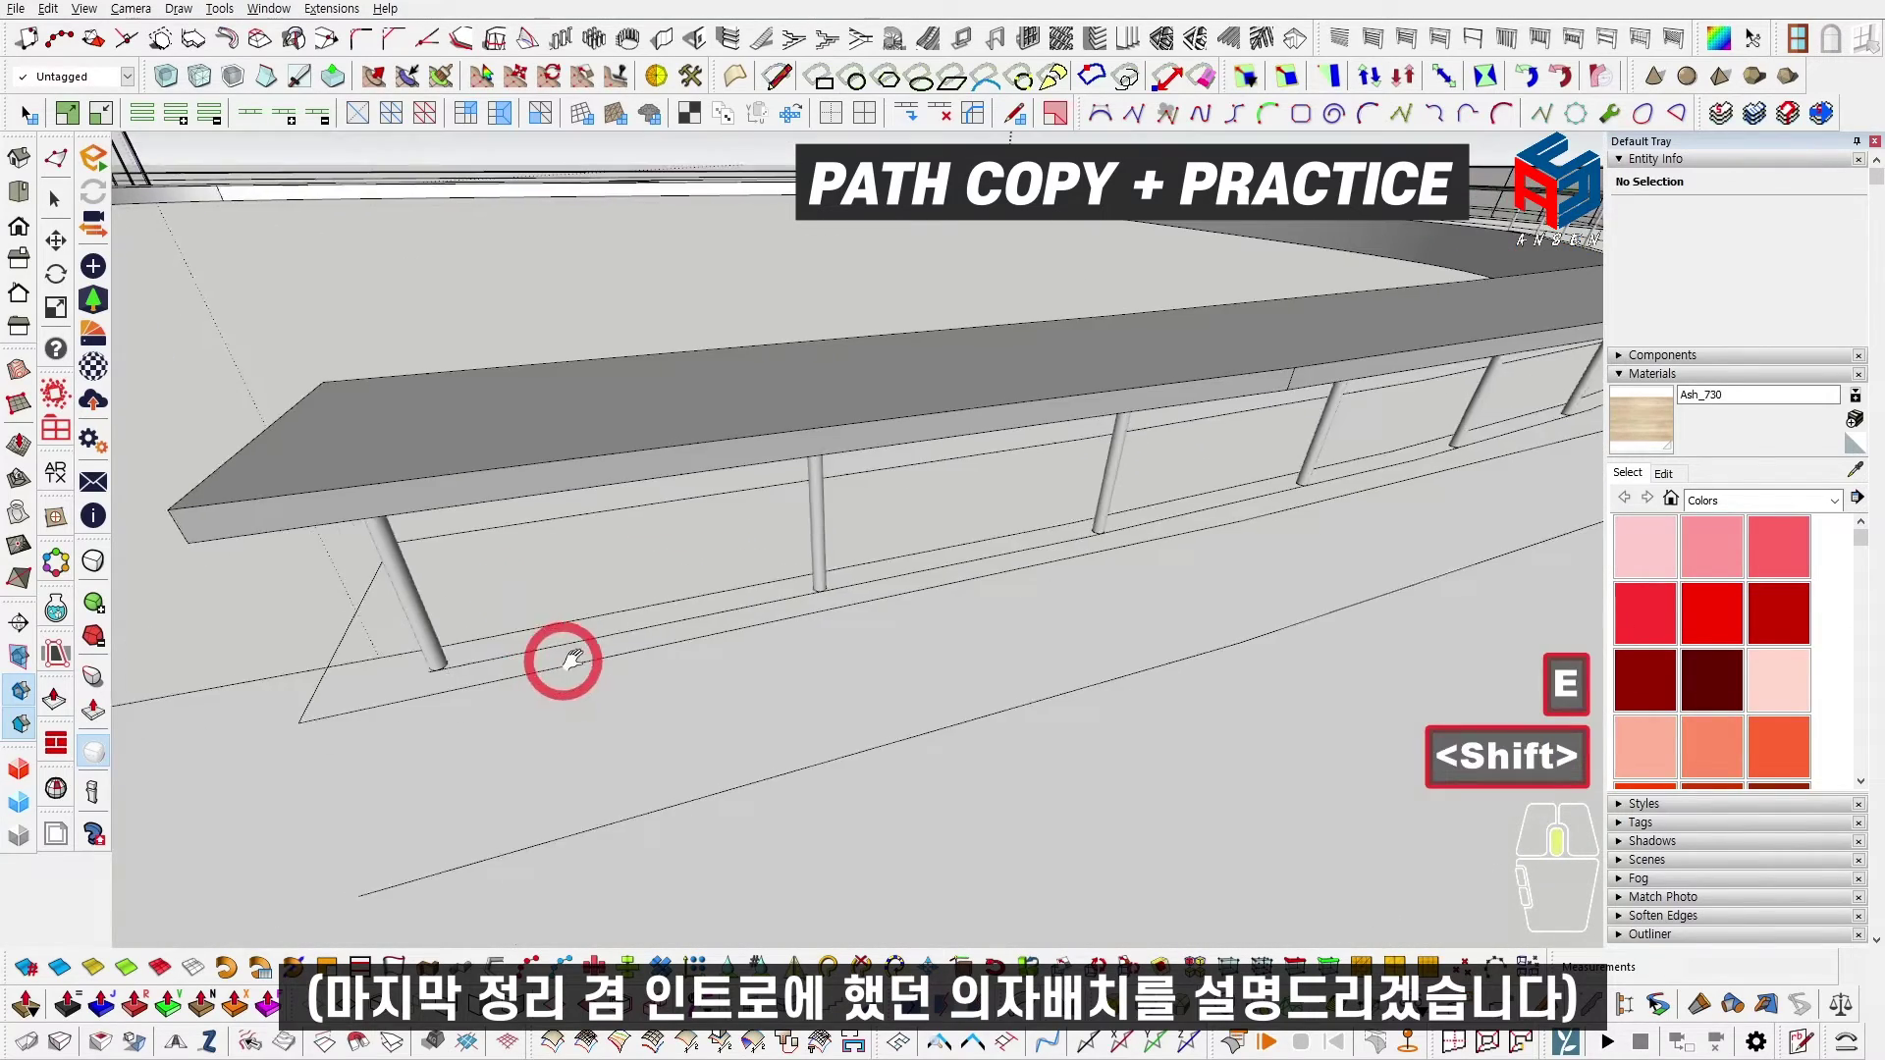
{"action": "middle_click_drag", "start_coordinate": [547, 661], "coordinate": [730, 644], "text": "shift"}
{"action": "key", "text": "space"}
{"action": "scroll", "coordinate": [723, 677], "scroll_direction": "down", "scroll_amount": 5}
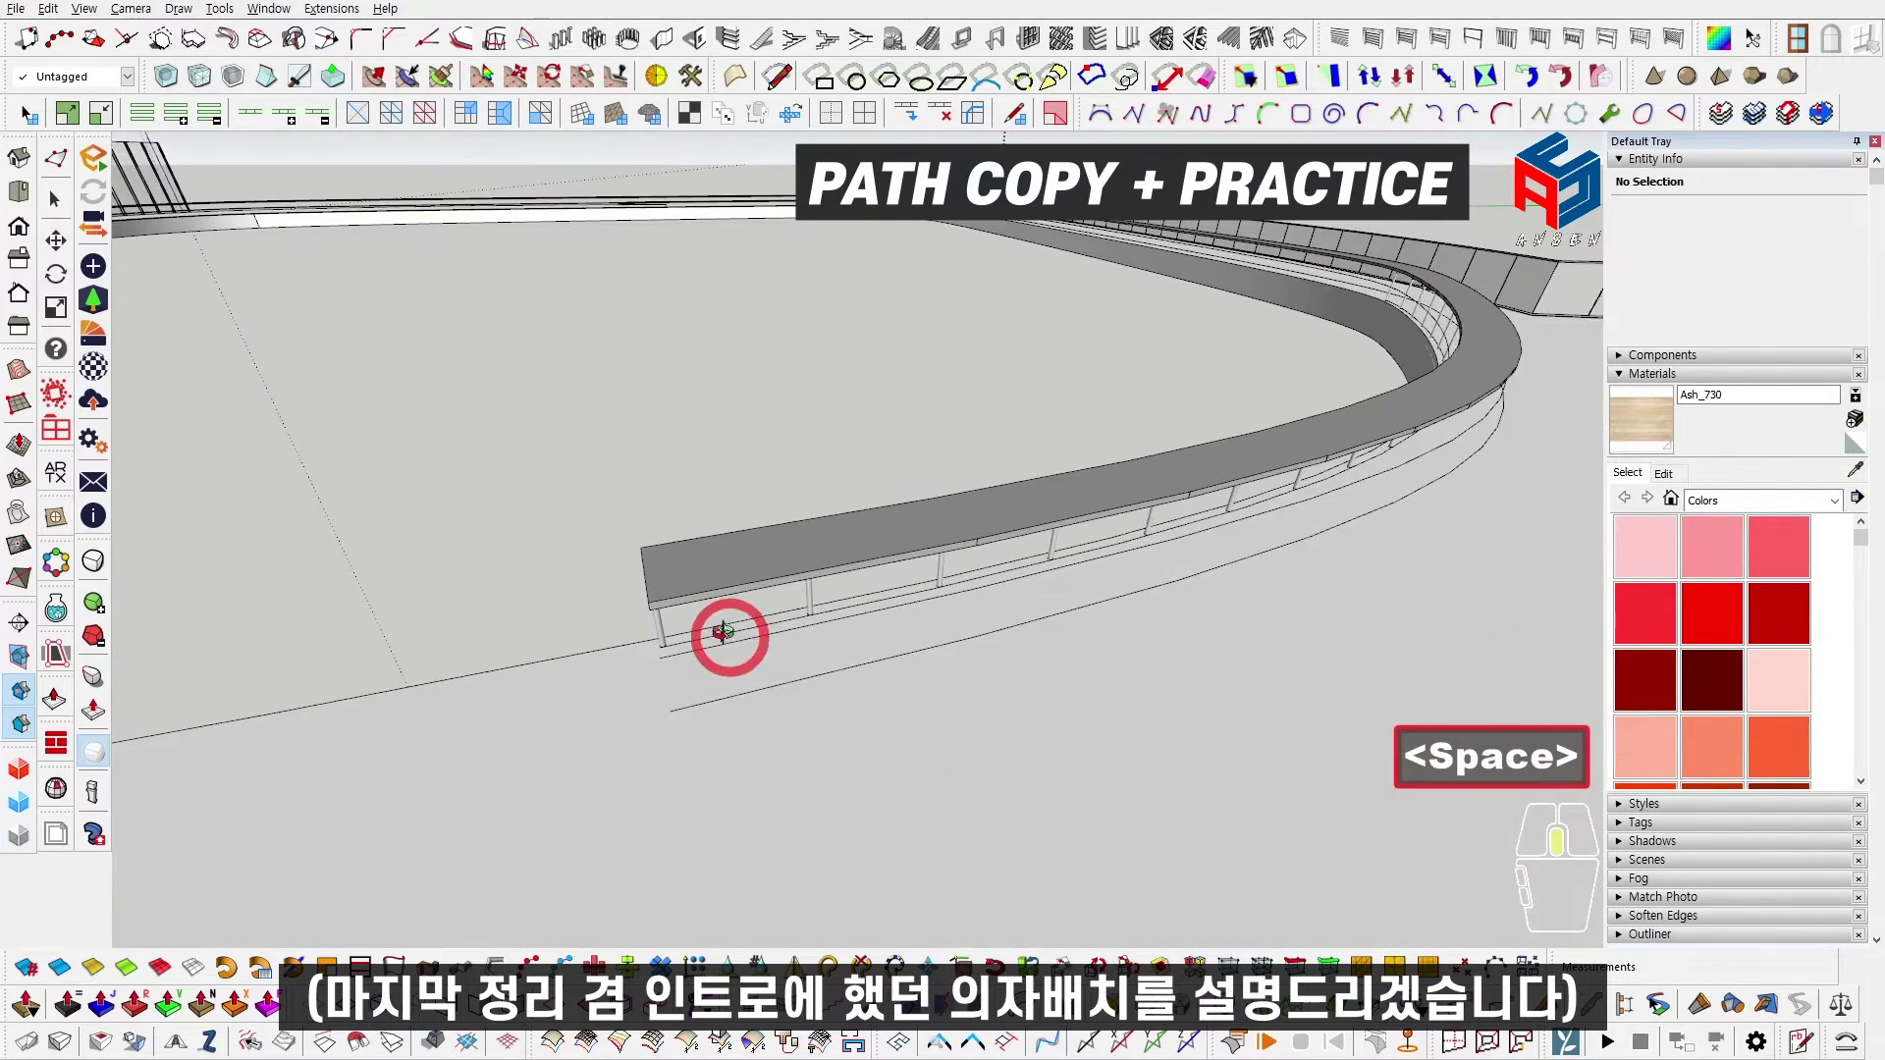
Step: Erase the short edge at the outline's other end and delete the inner curve
{"action": "scroll", "coordinate": [715, 602], "scroll_direction": "up", "scroll_amount": 5}
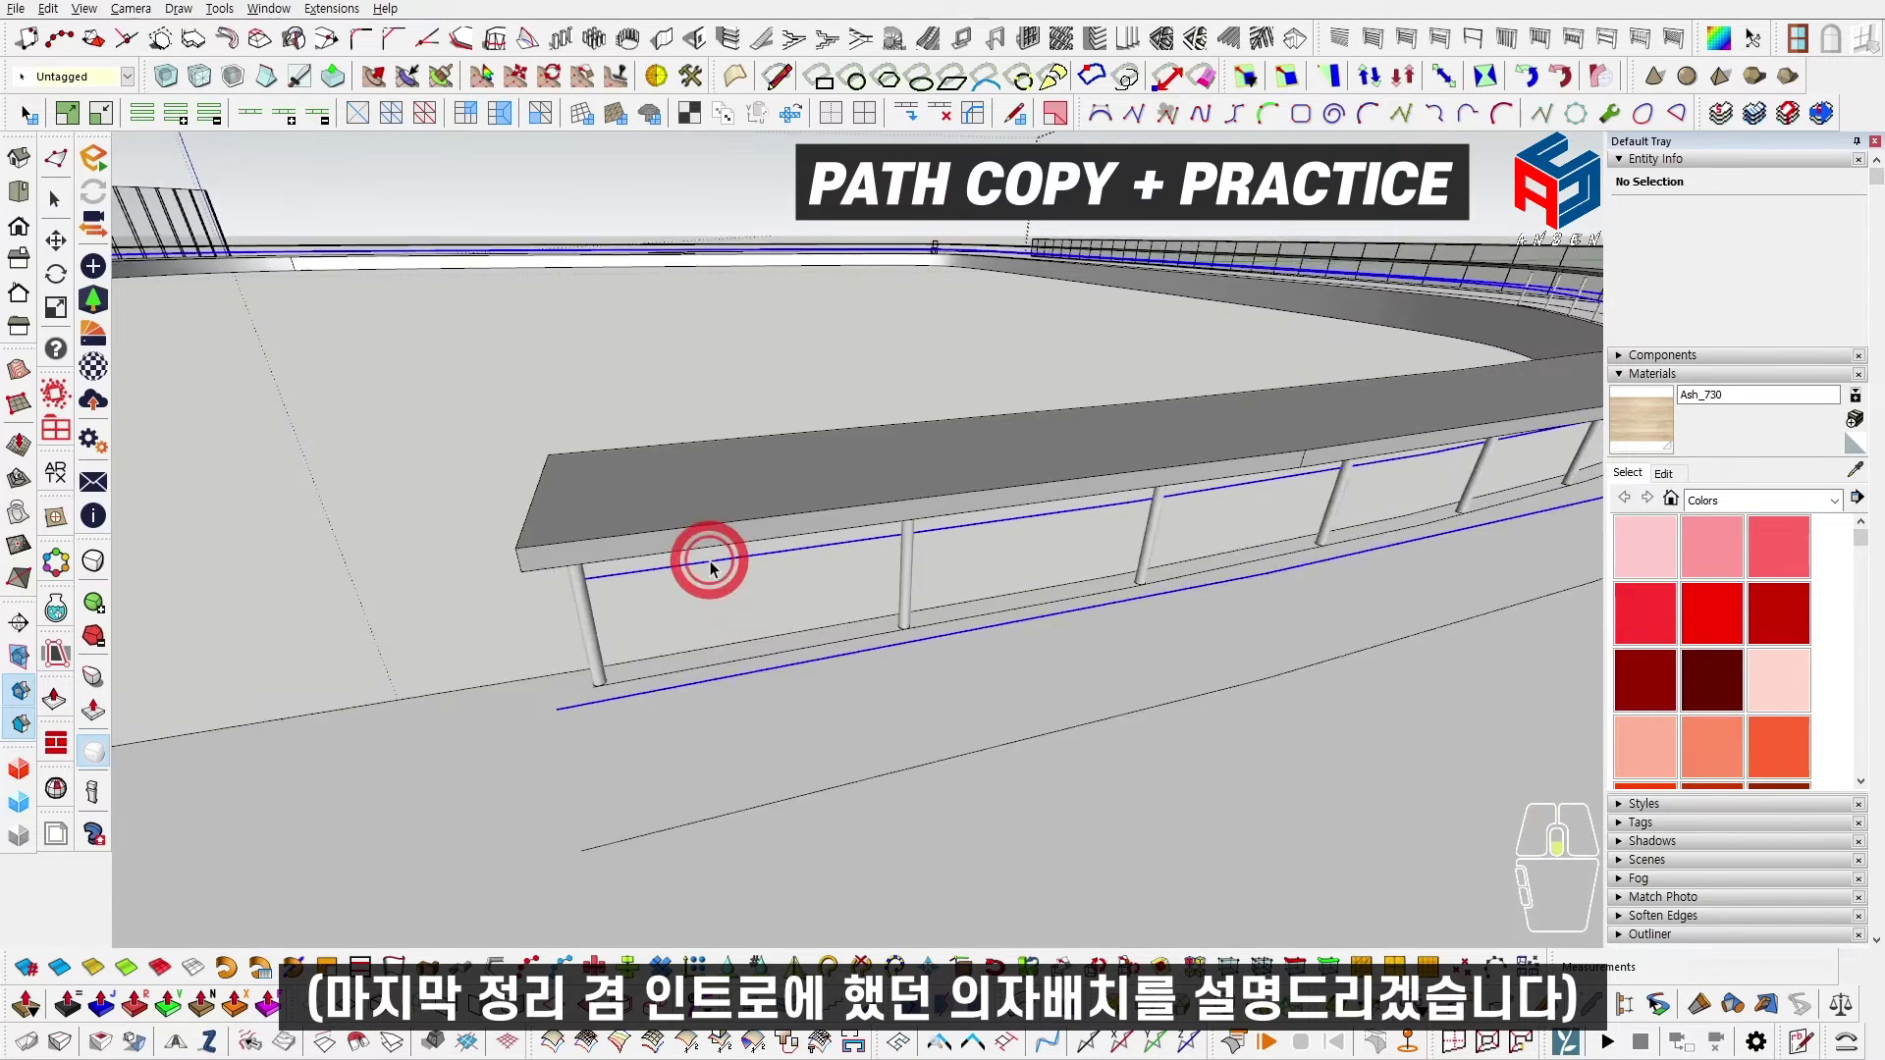
{"action": "scroll", "coordinate": [709, 568], "scroll_direction": "down", "scroll_amount": 5}
{"action": "middle_click_drag", "start_coordinate": [708, 567], "coordinate": [1367, 909], "text": "shift"}
{"action": "middle_click_drag", "start_coordinate": [187, 447], "coordinate": [638, 608], "text": "shift"}
{"action": "scroll", "coordinate": [820, 607], "scroll_direction": "up", "scroll_amount": 6}
{"action": "mouse_move", "coordinate": [778, 579]}
{"action": "middle_mouse_down"}
{"action": "mouse_move", "coordinate": [791, 610]}
{"action": "mouse_move", "coordinate": [820, 560]}
{"action": "mouse_move", "coordinate": [803, 552]}
{"action": "middle_mouse_up"}
{"action": "key", "text": "e"}
{"action": "left_click", "coordinate": [846, 598]}
{"action": "key", "text": "space"}
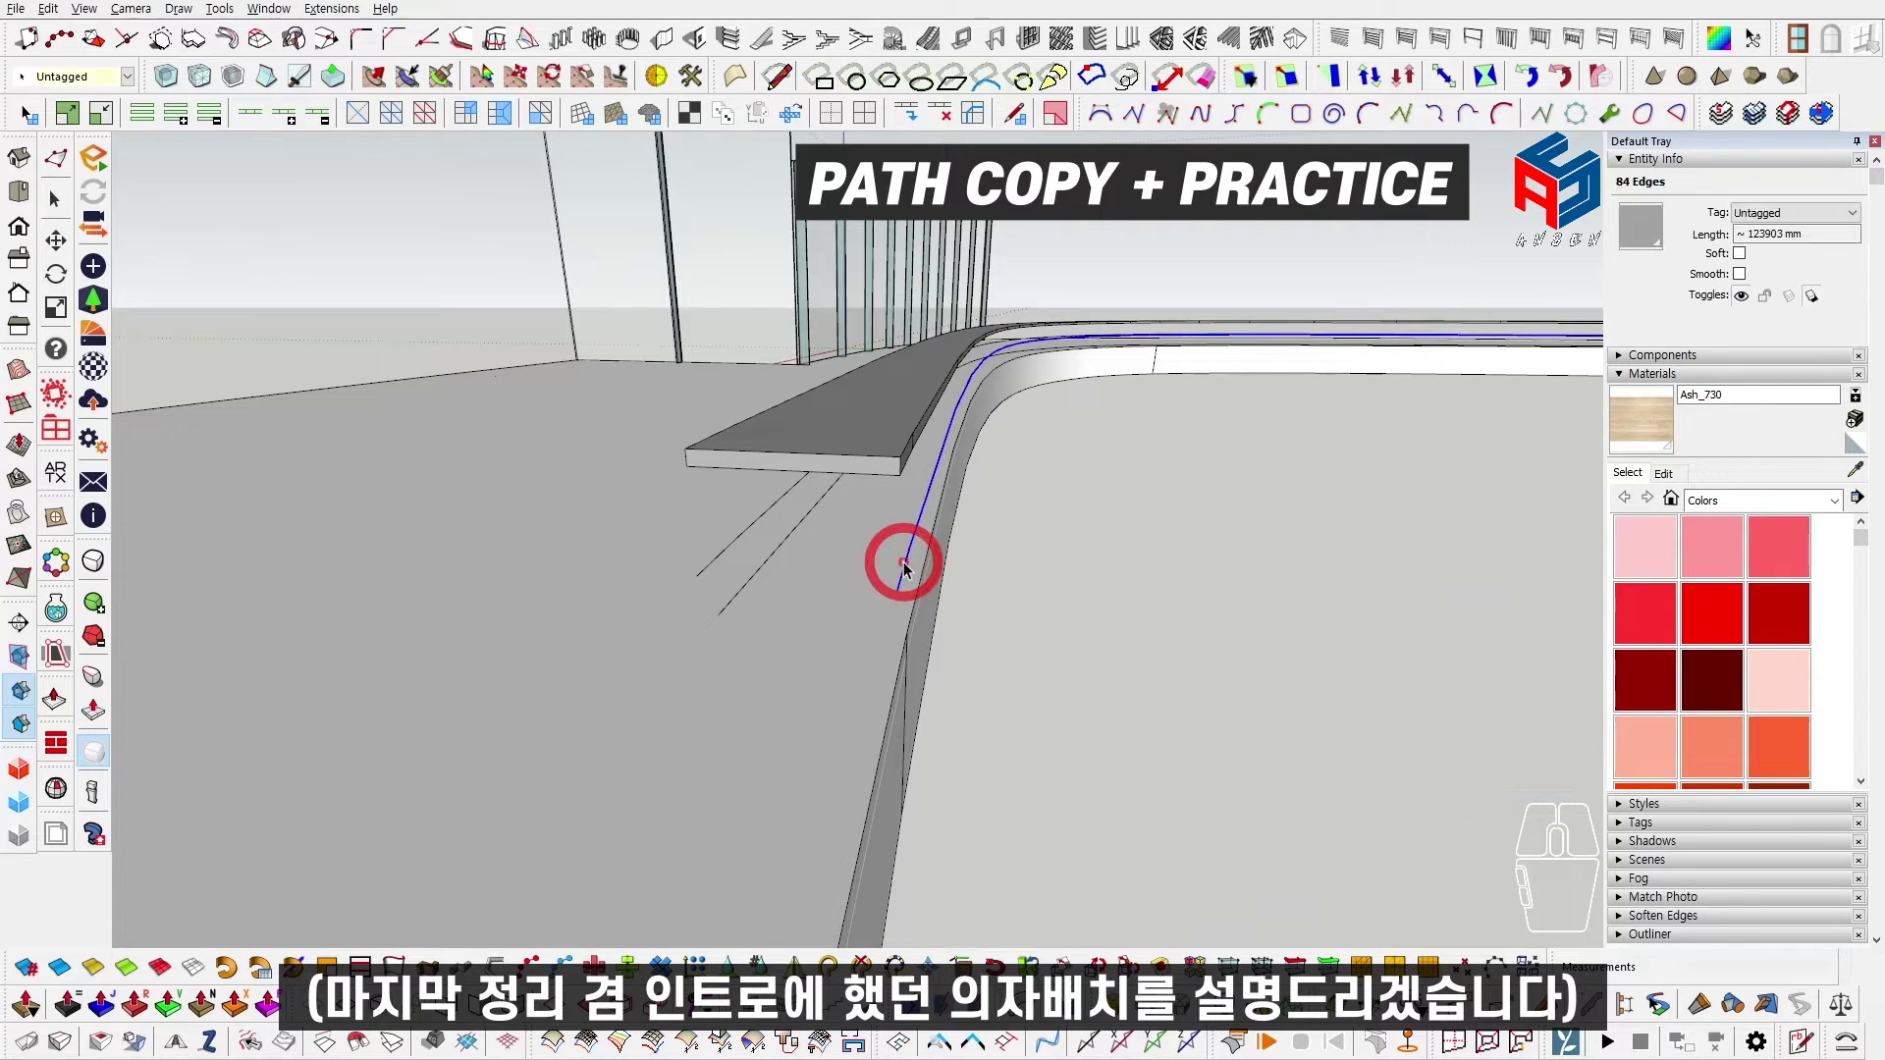
{"action": "key", "text": "Delete"}
Step: Move the remaining outer curve next to the existing chair guide curve
{"action": "mouse_move", "coordinate": [832, 592]}
{"action": "middle_mouse_down"}
{"action": "mouse_move", "coordinate": [840, 648]}
{"action": "mouse_move", "coordinate": [811, 608]}
{"action": "middle_mouse_up"}
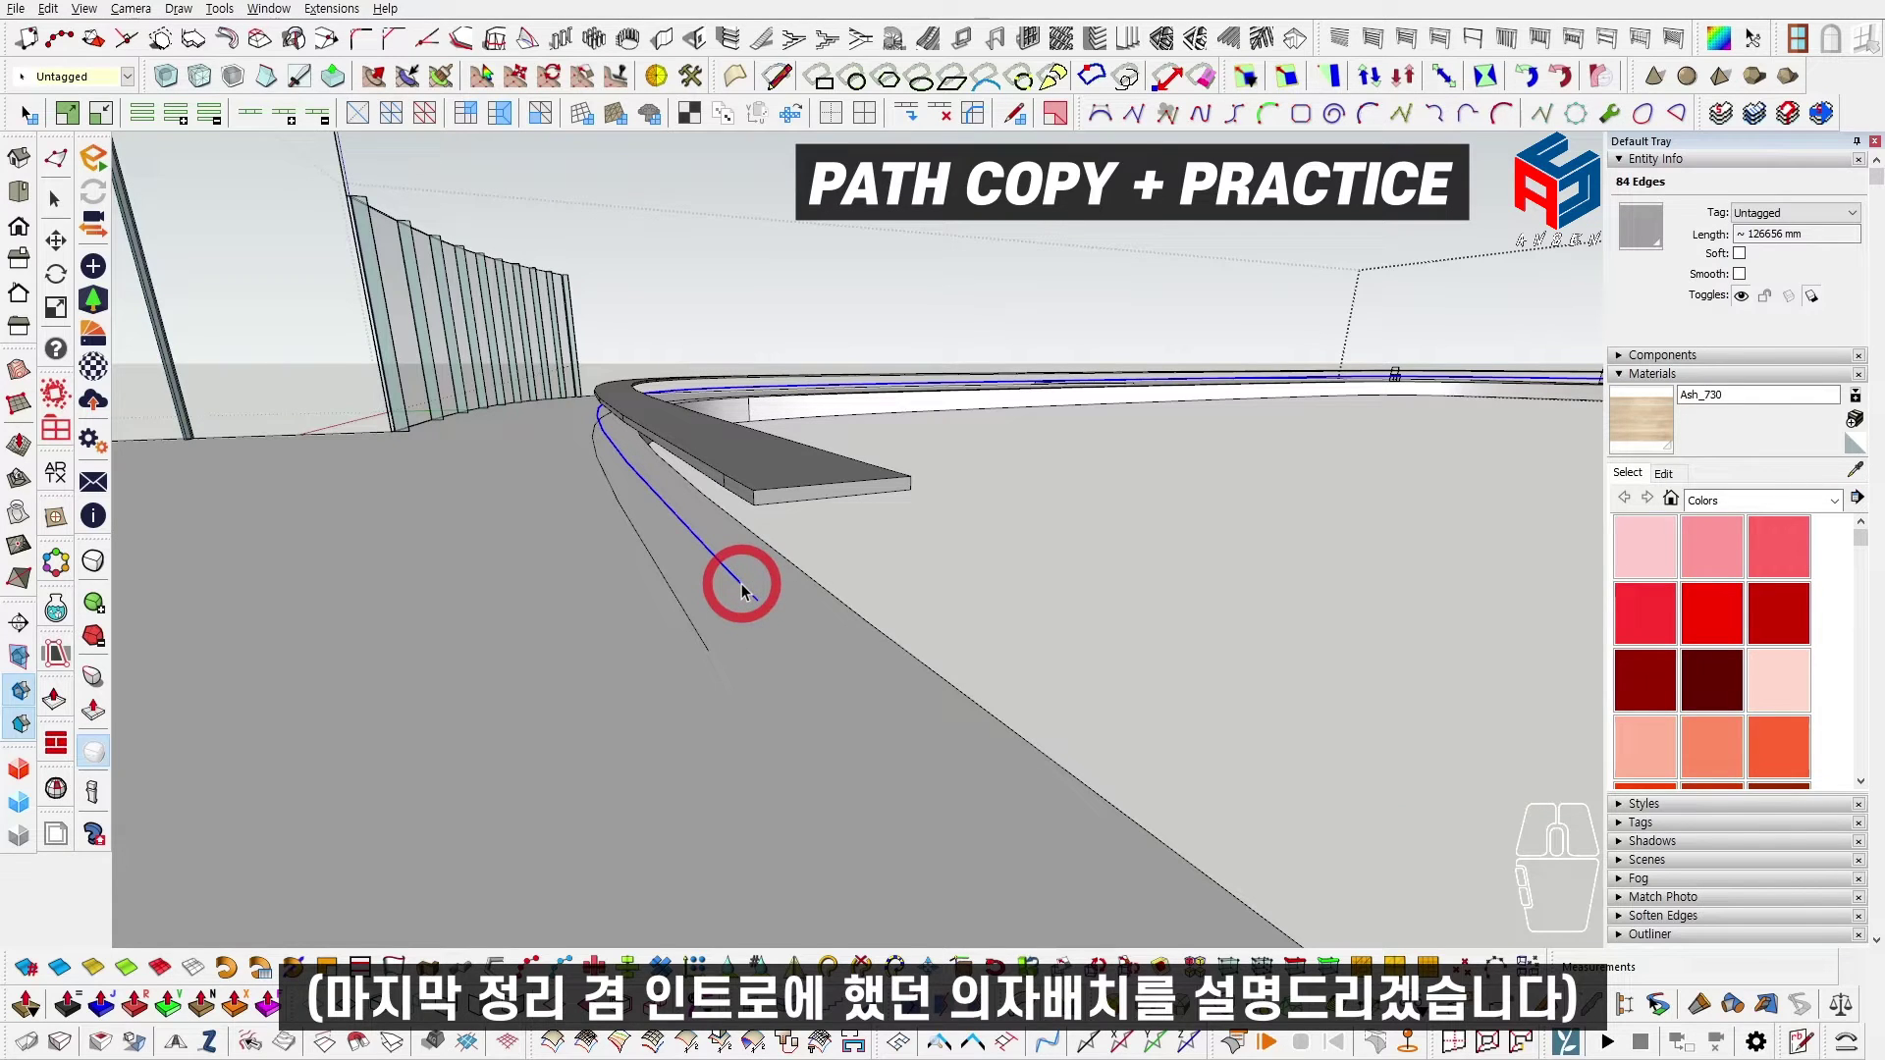
{"action": "key", "text": "m"}
{"action": "left_click", "coordinate": [757, 600]}
{"action": "key", "text": "shift"}
{"action": "left_click", "coordinate": [752, 712]}
{"action": "key", "text": "space"}
Step: Weld the moved edges into one curve, cut it and paste it in place inside the chair's group
{"action": "middle_click_drag", "start_coordinate": [724, 702], "coordinate": [598, 622]}
{"action": "key", "text": "space"}
{"action": "middle_click_drag", "start_coordinate": [598, 623], "coordinate": [904, 526], "text": "shift"}
{"action": "scroll", "coordinate": [828, 550], "scroll_direction": "up", "scroll_amount": 5}
{"action": "key", "text": "ctrl+x"}
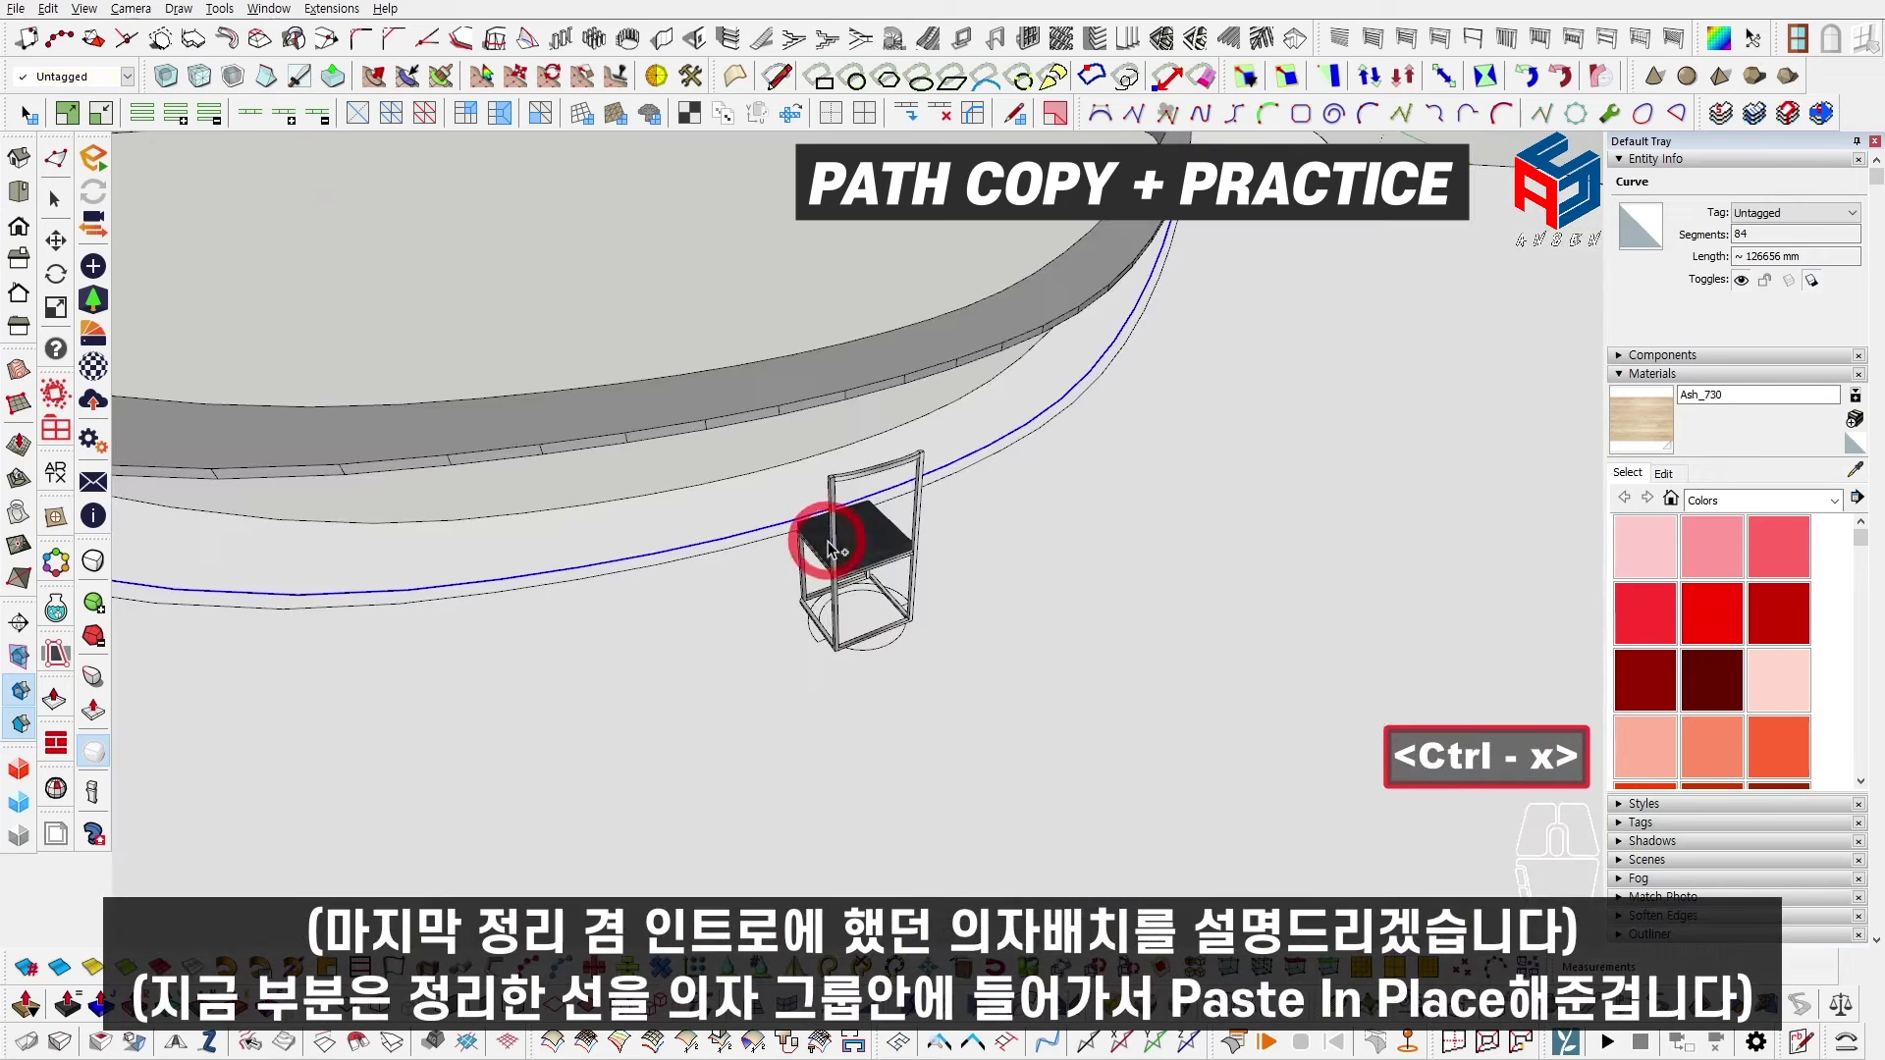
{"action": "double_click", "coordinate": [837, 543]}
{"action": "key", "text": "ctrl+shift+v"}
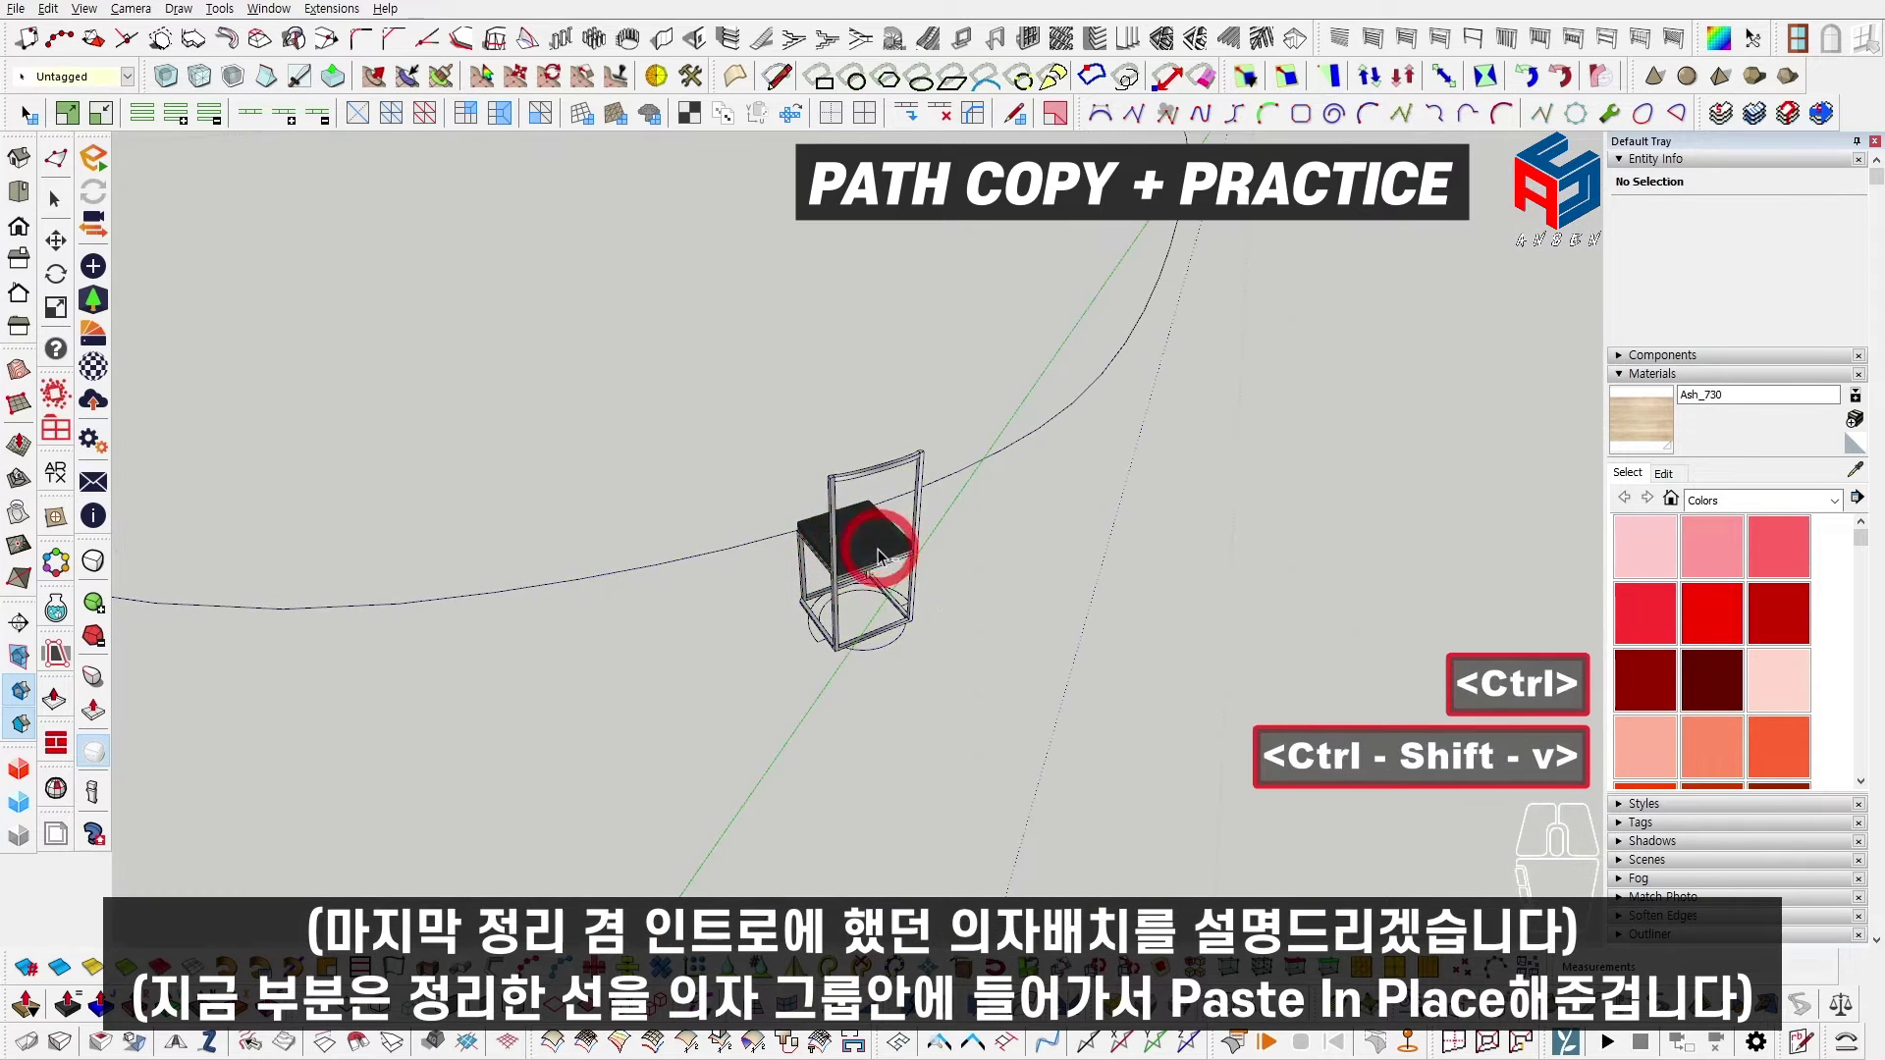
Step: Delete the old guide curve inside the chair's group
{"action": "left_click", "coordinate": [765, 540]}
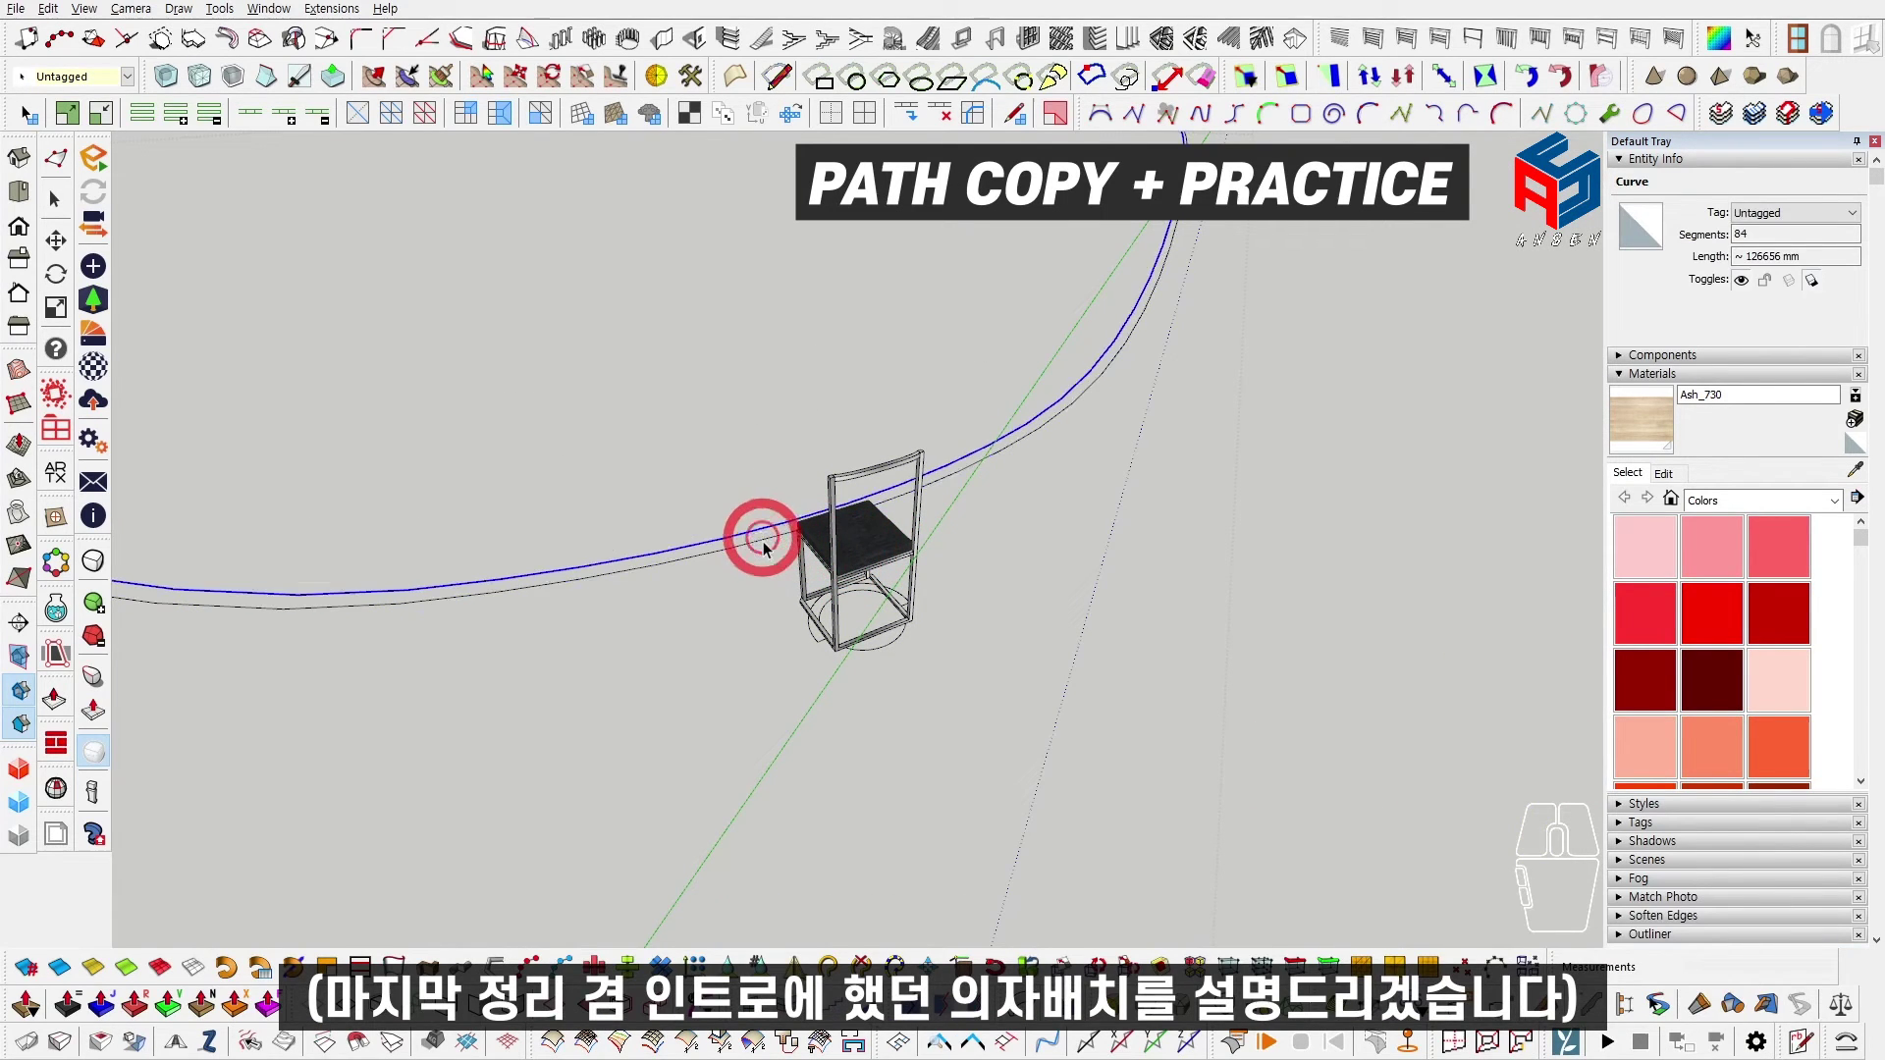
{"action": "key", "text": "Delete"}
{"action": "scroll", "coordinate": [851, 550], "scroll_direction": "up", "scroll_amount": 3}
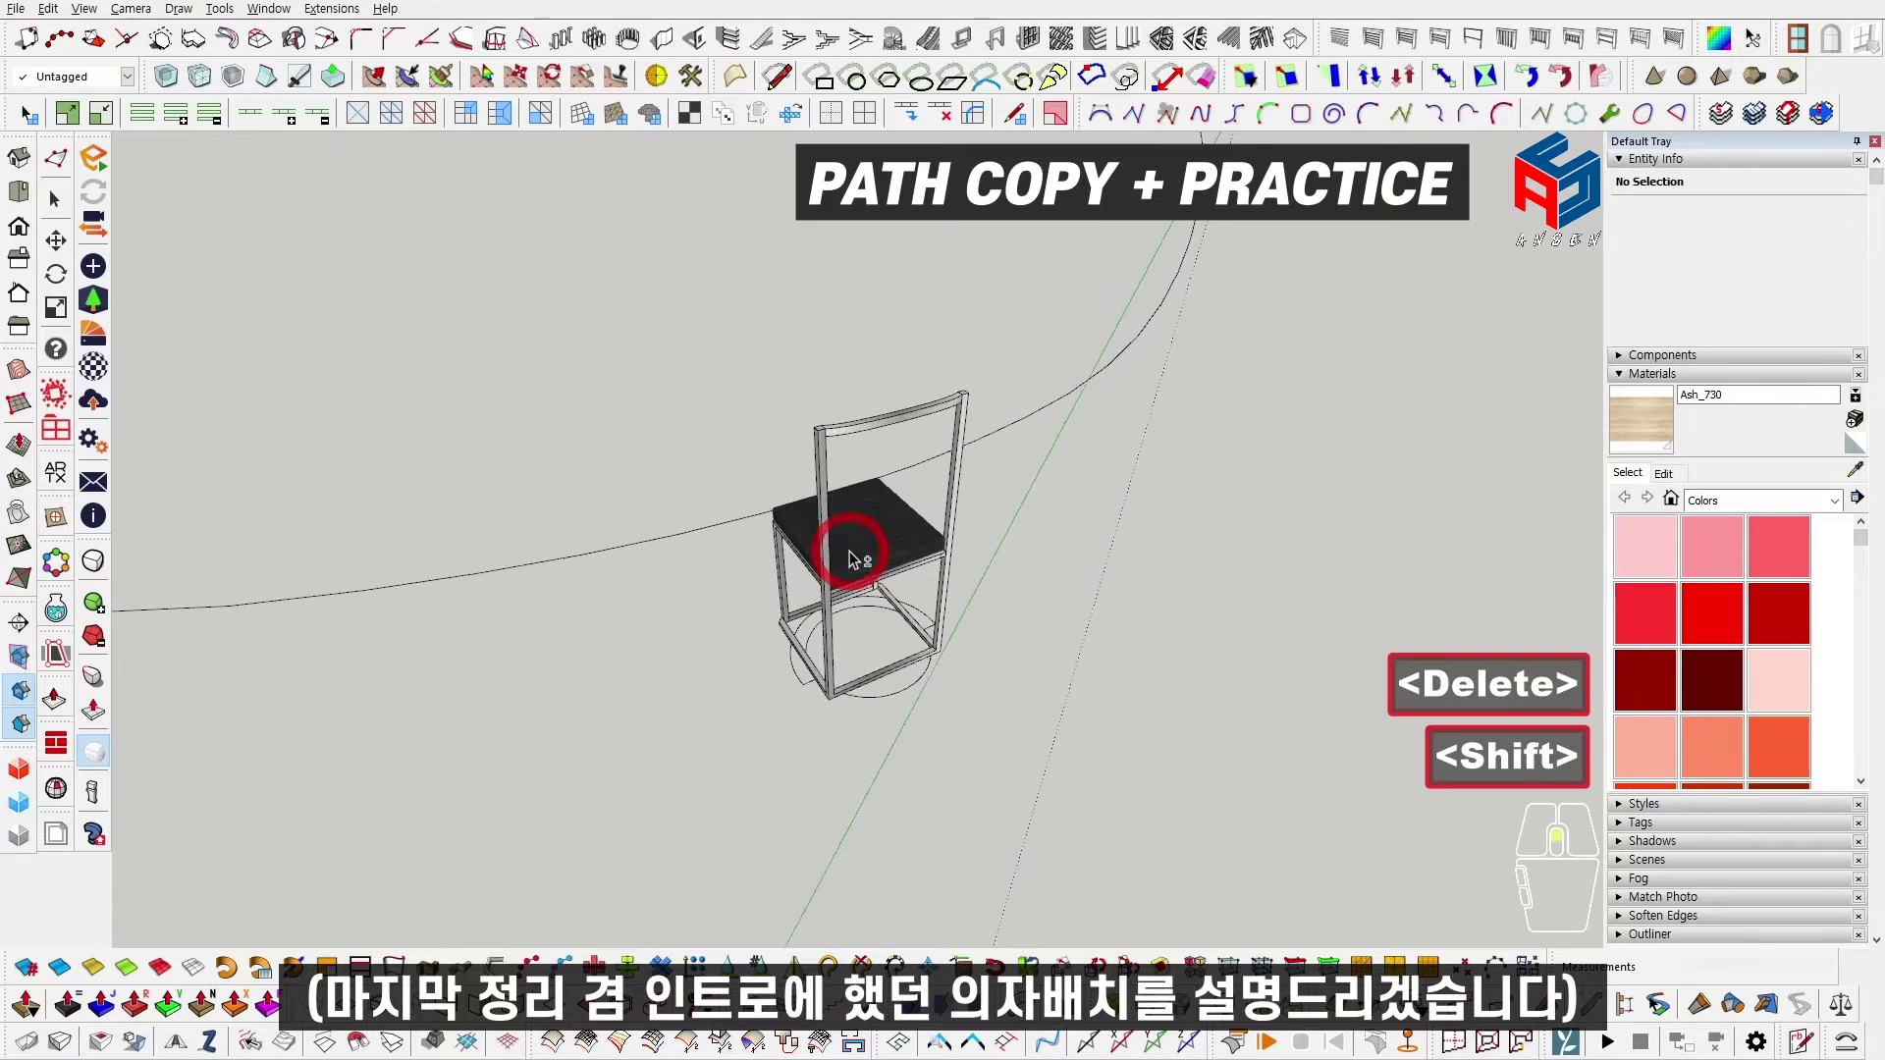
{"action": "middle_click_drag", "start_coordinate": [854, 552], "coordinate": [969, 556], "text": "shift"}
{"action": "scroll", "coordinate": [969, 556], "scroll_direction": "up", "scroll_amount": 2}
{"action": "key", "text": "grave"}
{"action": "middle_click_drag", "start_coordinate": [835, 513], "coordinate": [1040, 614]}
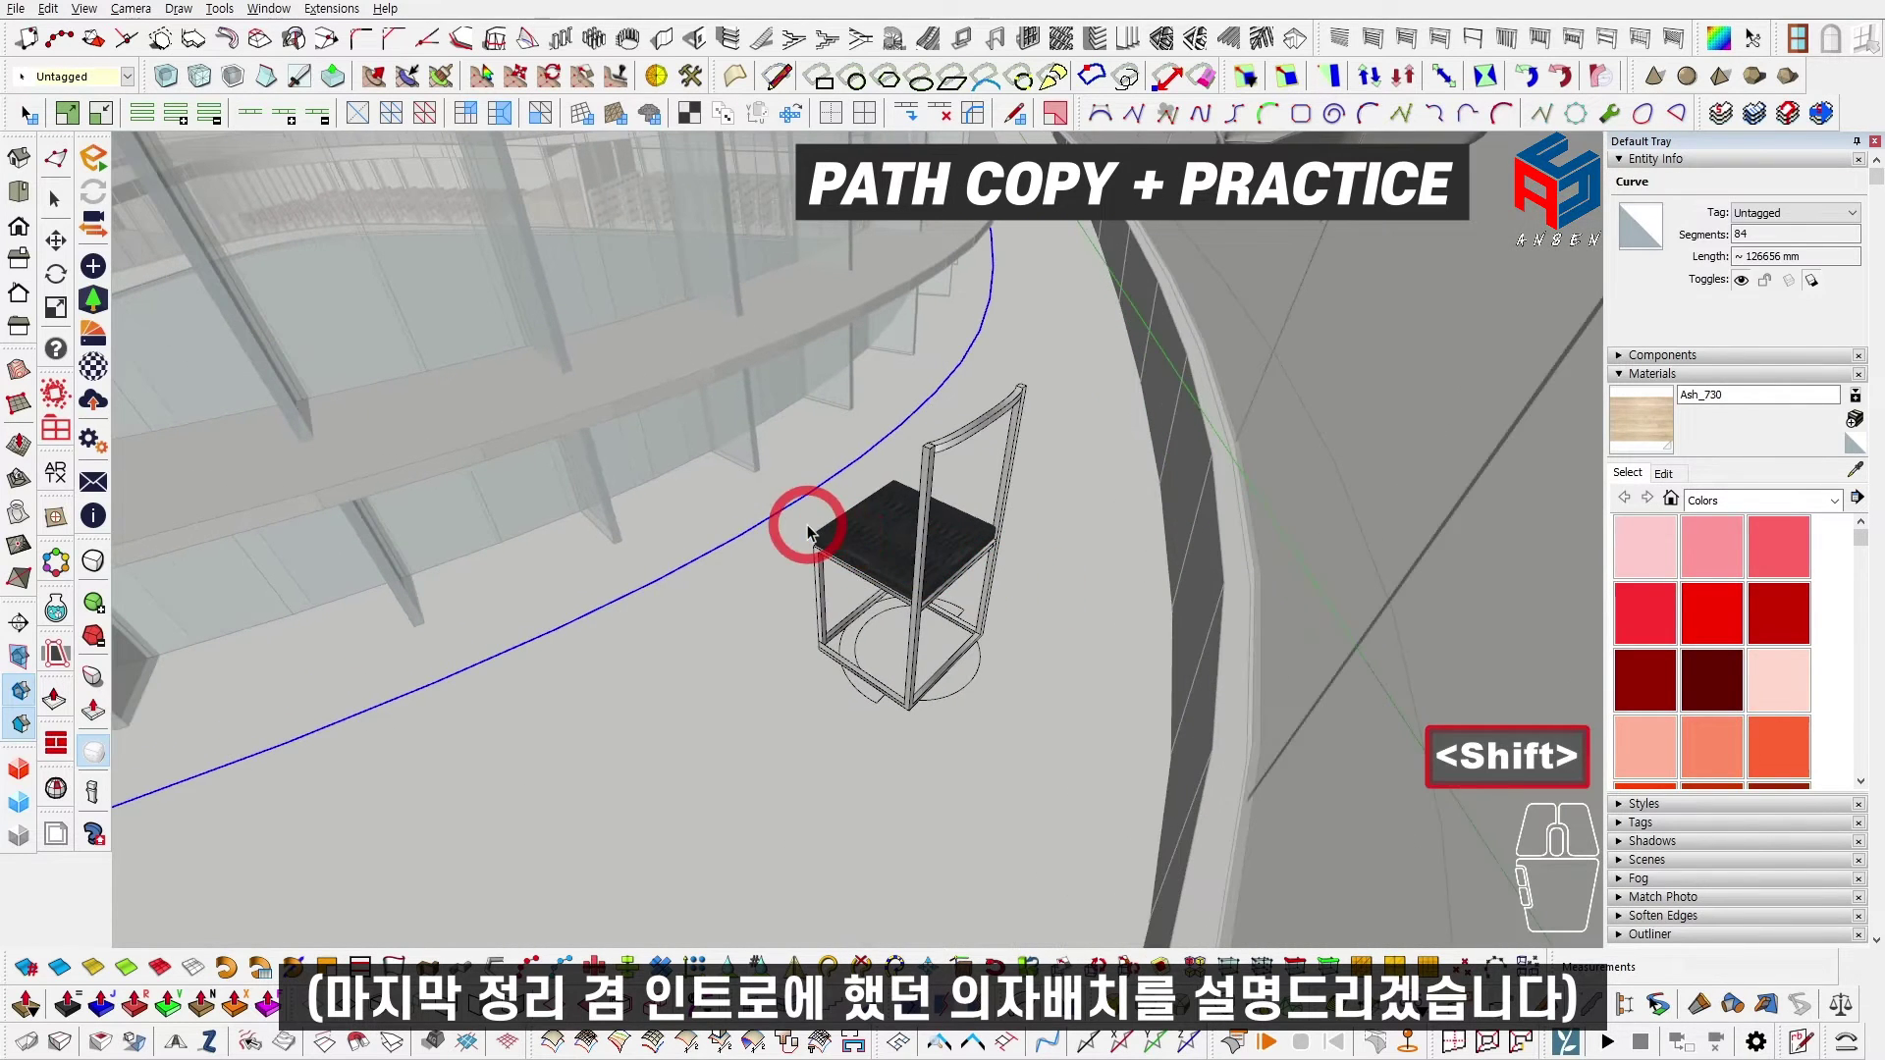
{"action": "key", "text": "F5"}
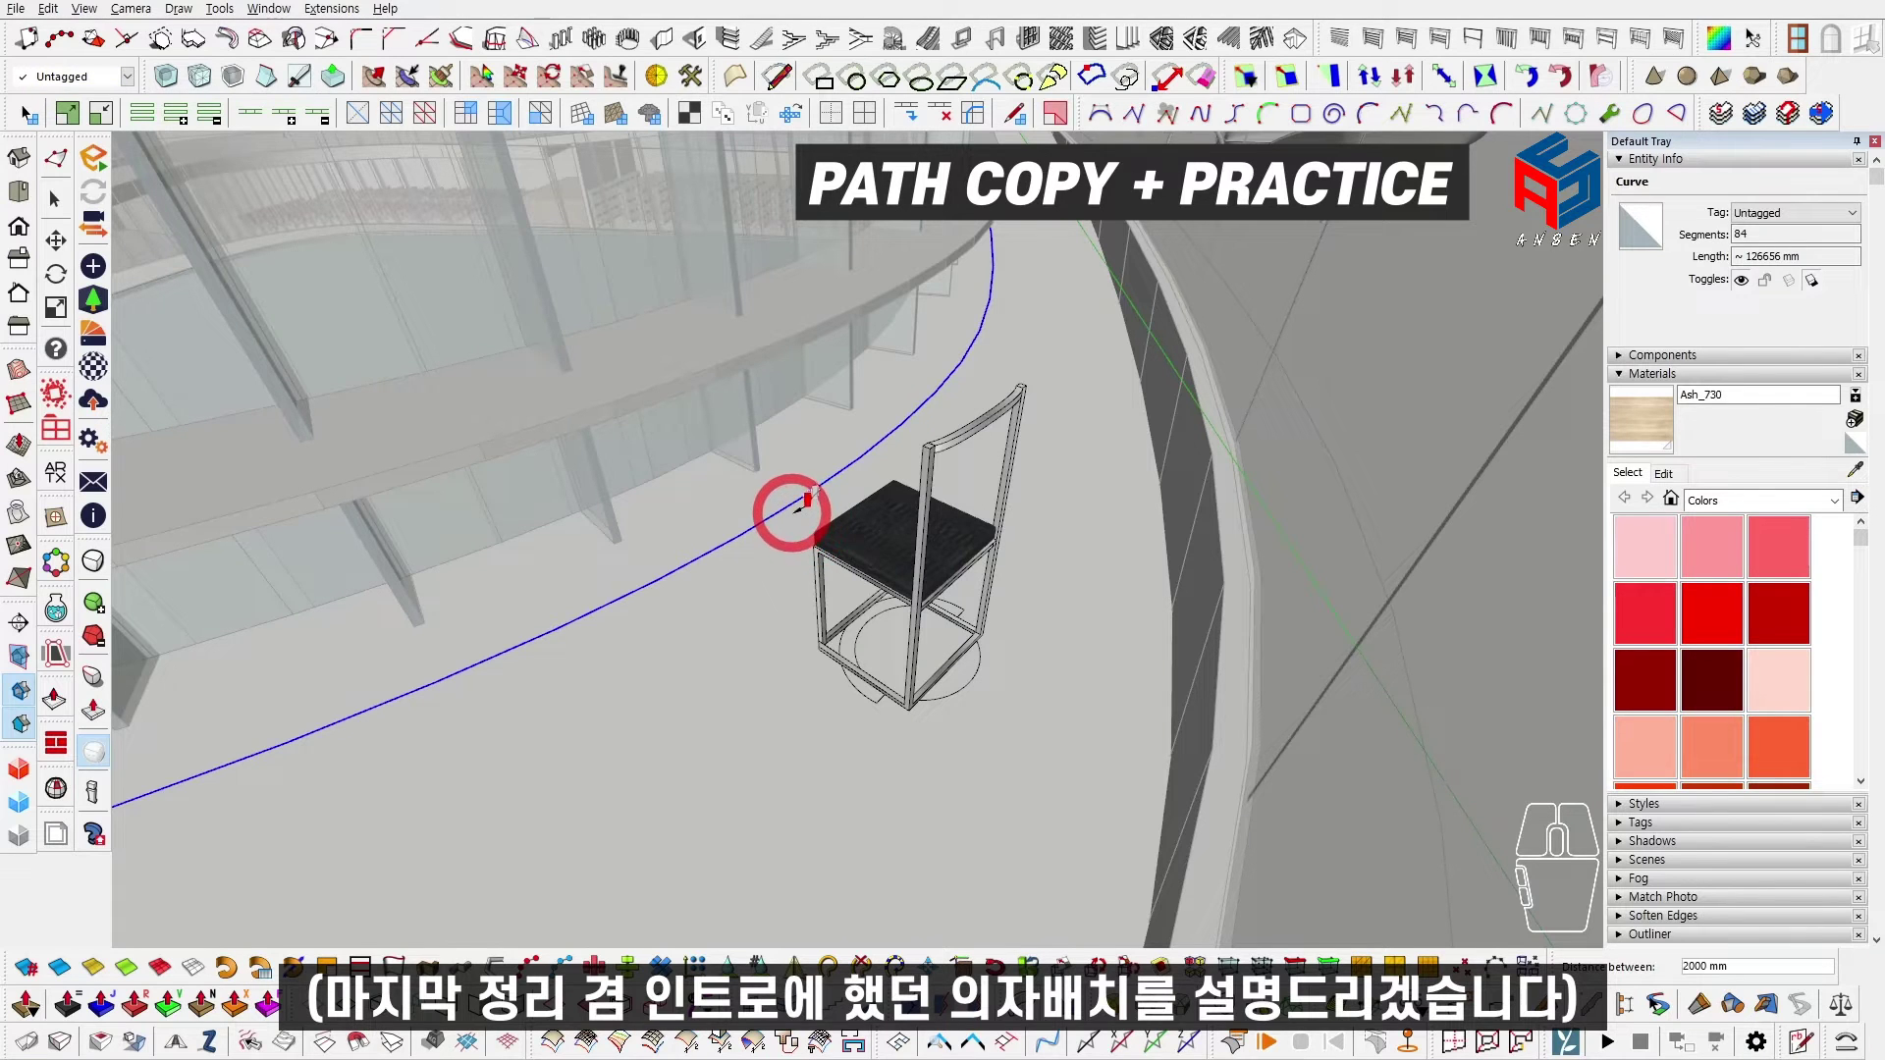
{"action": "middle_click_drag", "start_coordinate": [879, 513], "coordinate": [788, 555]}
{"action": "key", "text": "space"}
{"action": "left_click", "coordinate": [791, 554]}
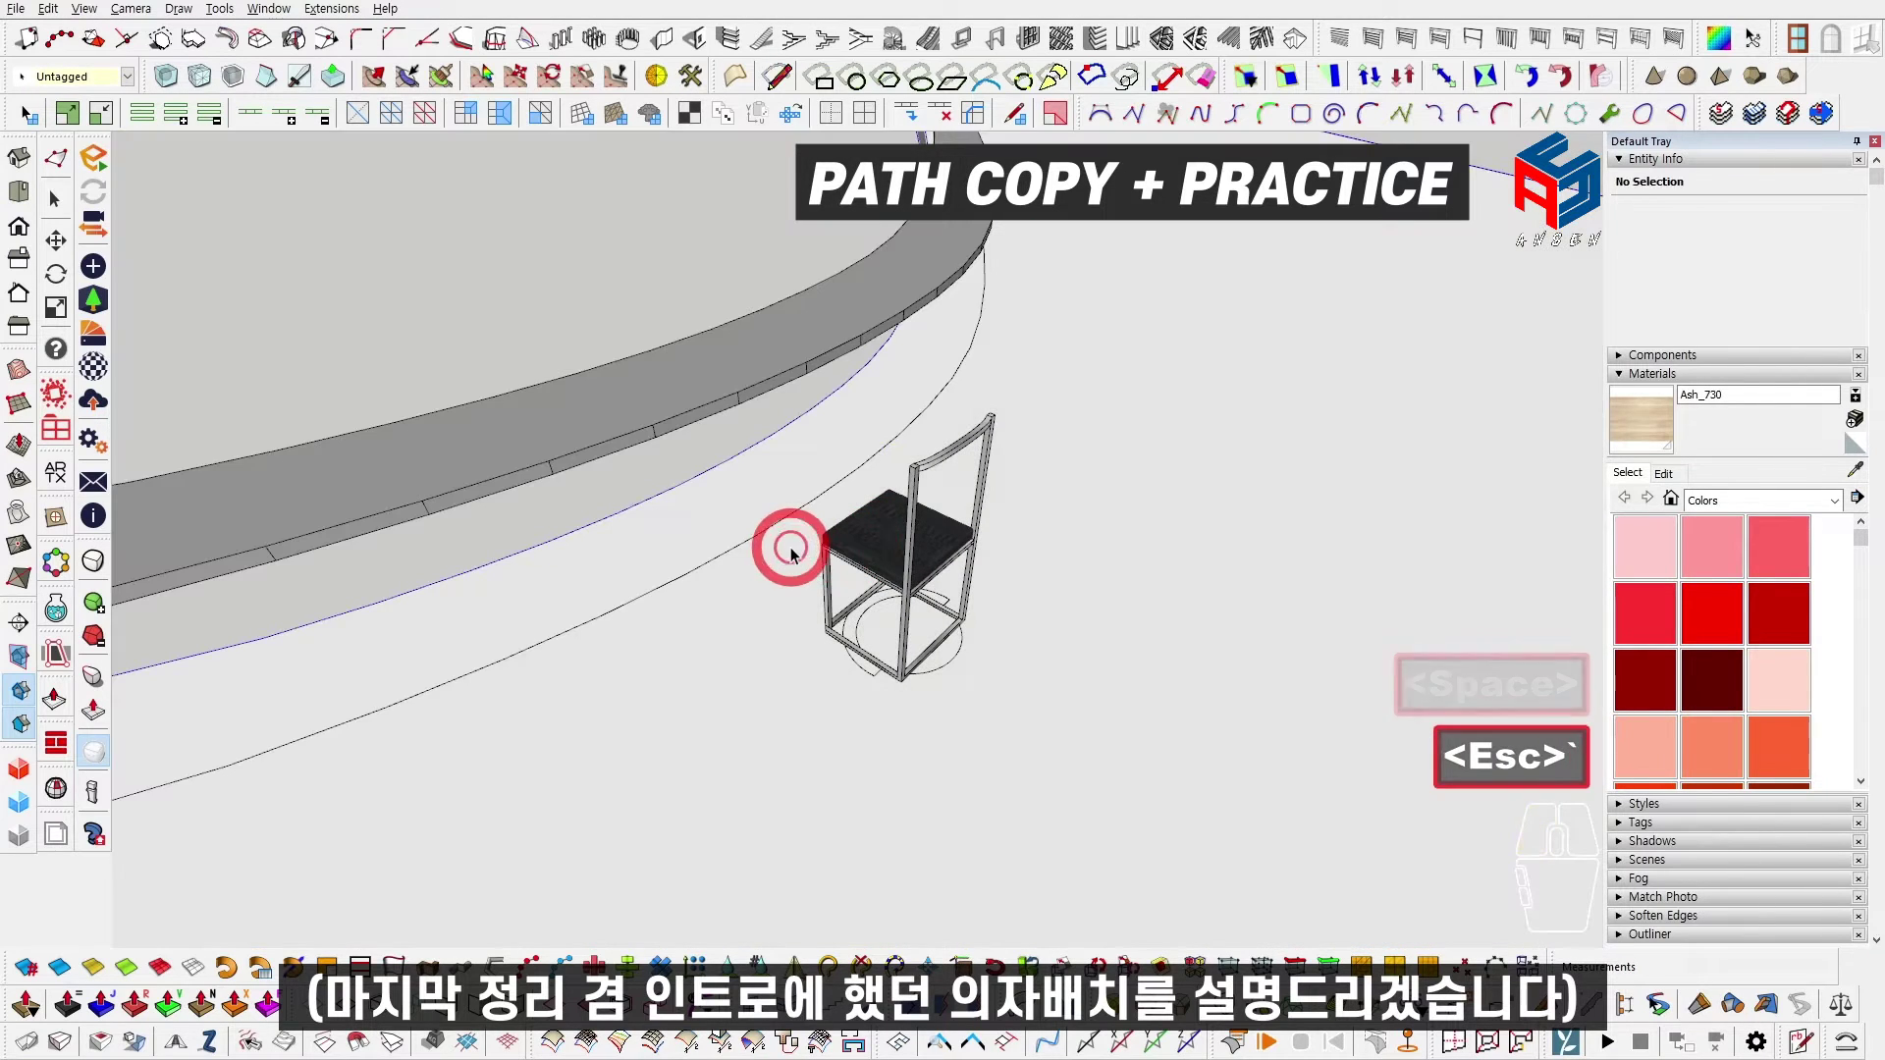
Step: Array the chair along the new guide curve with PathCopy at 2000 mm spacing and leave the chair's group
{"action": "left_click", "coordinate": [821, 542]}
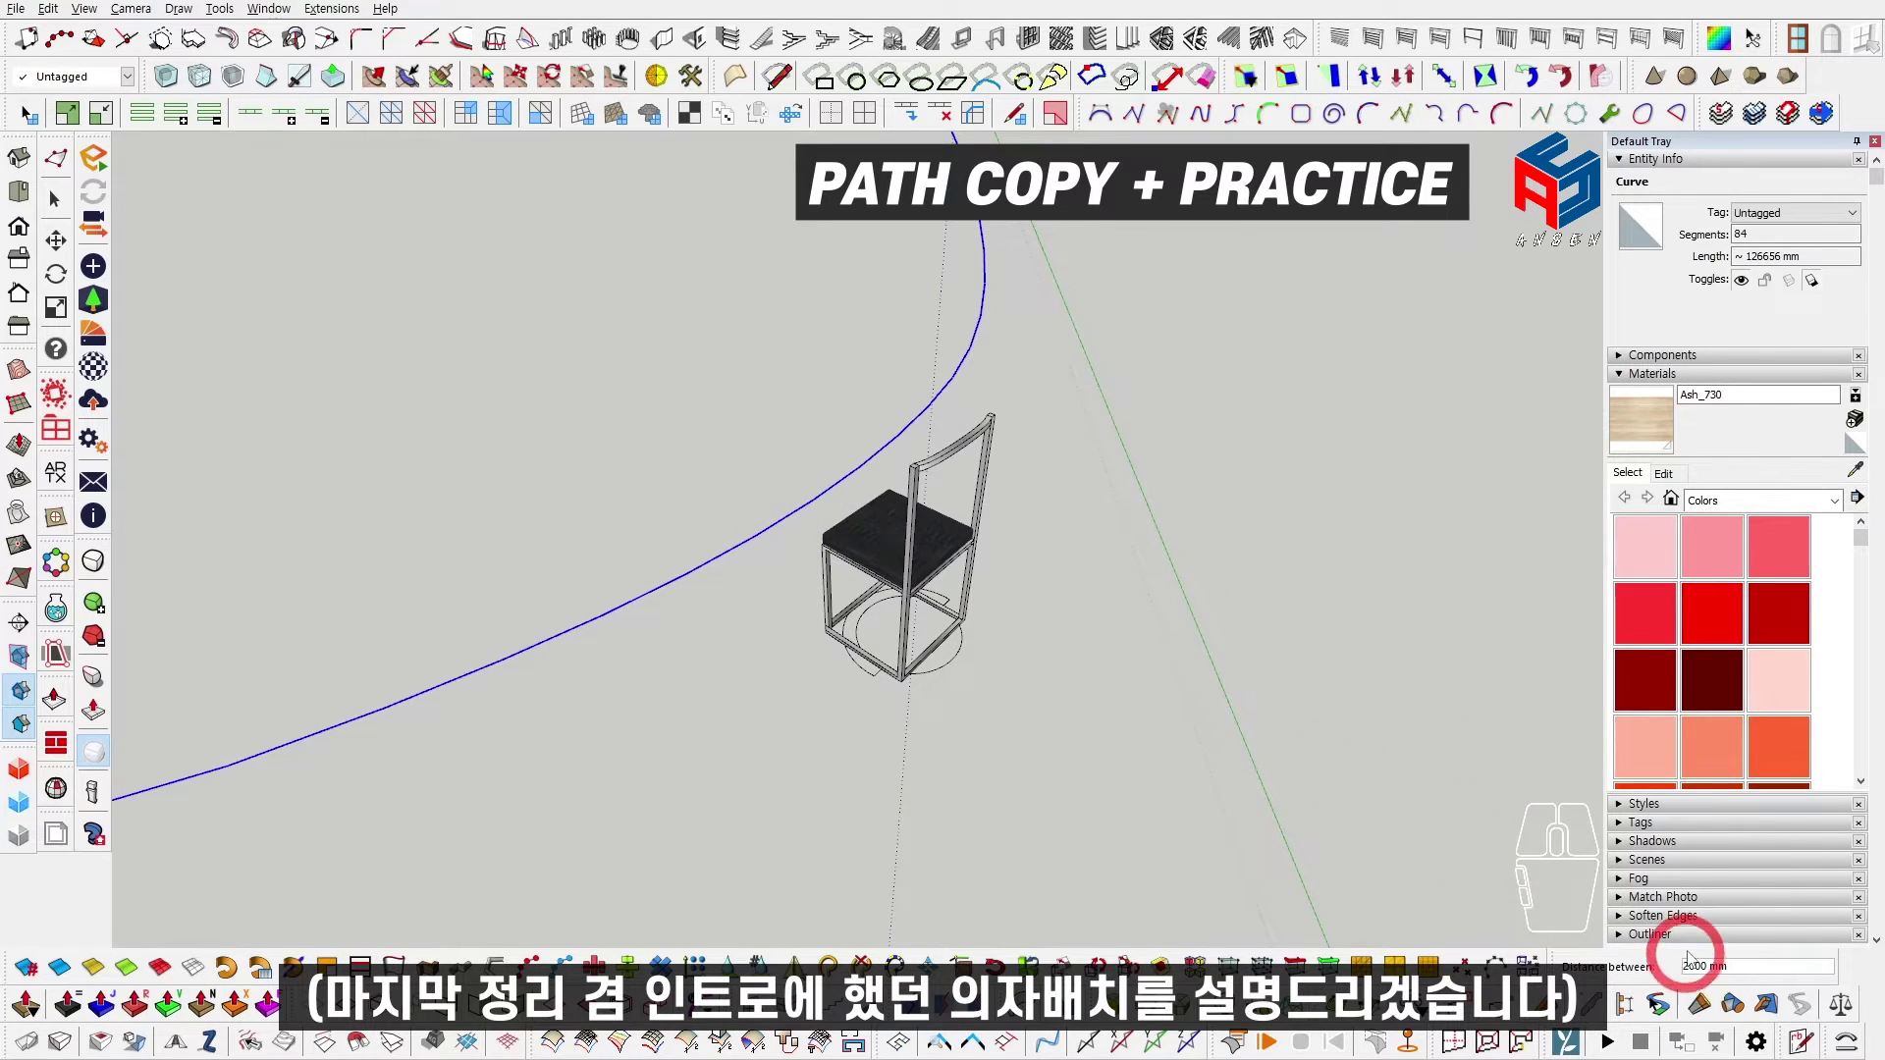
{"action": "left_click", "coordinate": [871, 537]}
{"action": "middle_click_drag", "start_coordinate": [870, 537], "coordinate": [371, 417]}
{"action": "key", "text": "space"}
{"action": "key", "text": "Escape"}
{"action": "key", "text": "Escape"}
{"action": "key", "text": "Escape"}
{"action": "key", "text": "Escape"}
{"action": "key", "text": "Escape"}
{"action": "key", "text": "Escape"}
Step: Open the arrayed chair at the counter's end to examine its component axes and the nested chair, and close it without edits
{"action": "middle_click_drag", "start_coordinate": [604, 432], "coordinate": [572, 521]}
{"action": "scroll", "coordinate": [576, 480], "scroll_direction": "up", "scroll_amount": 8}
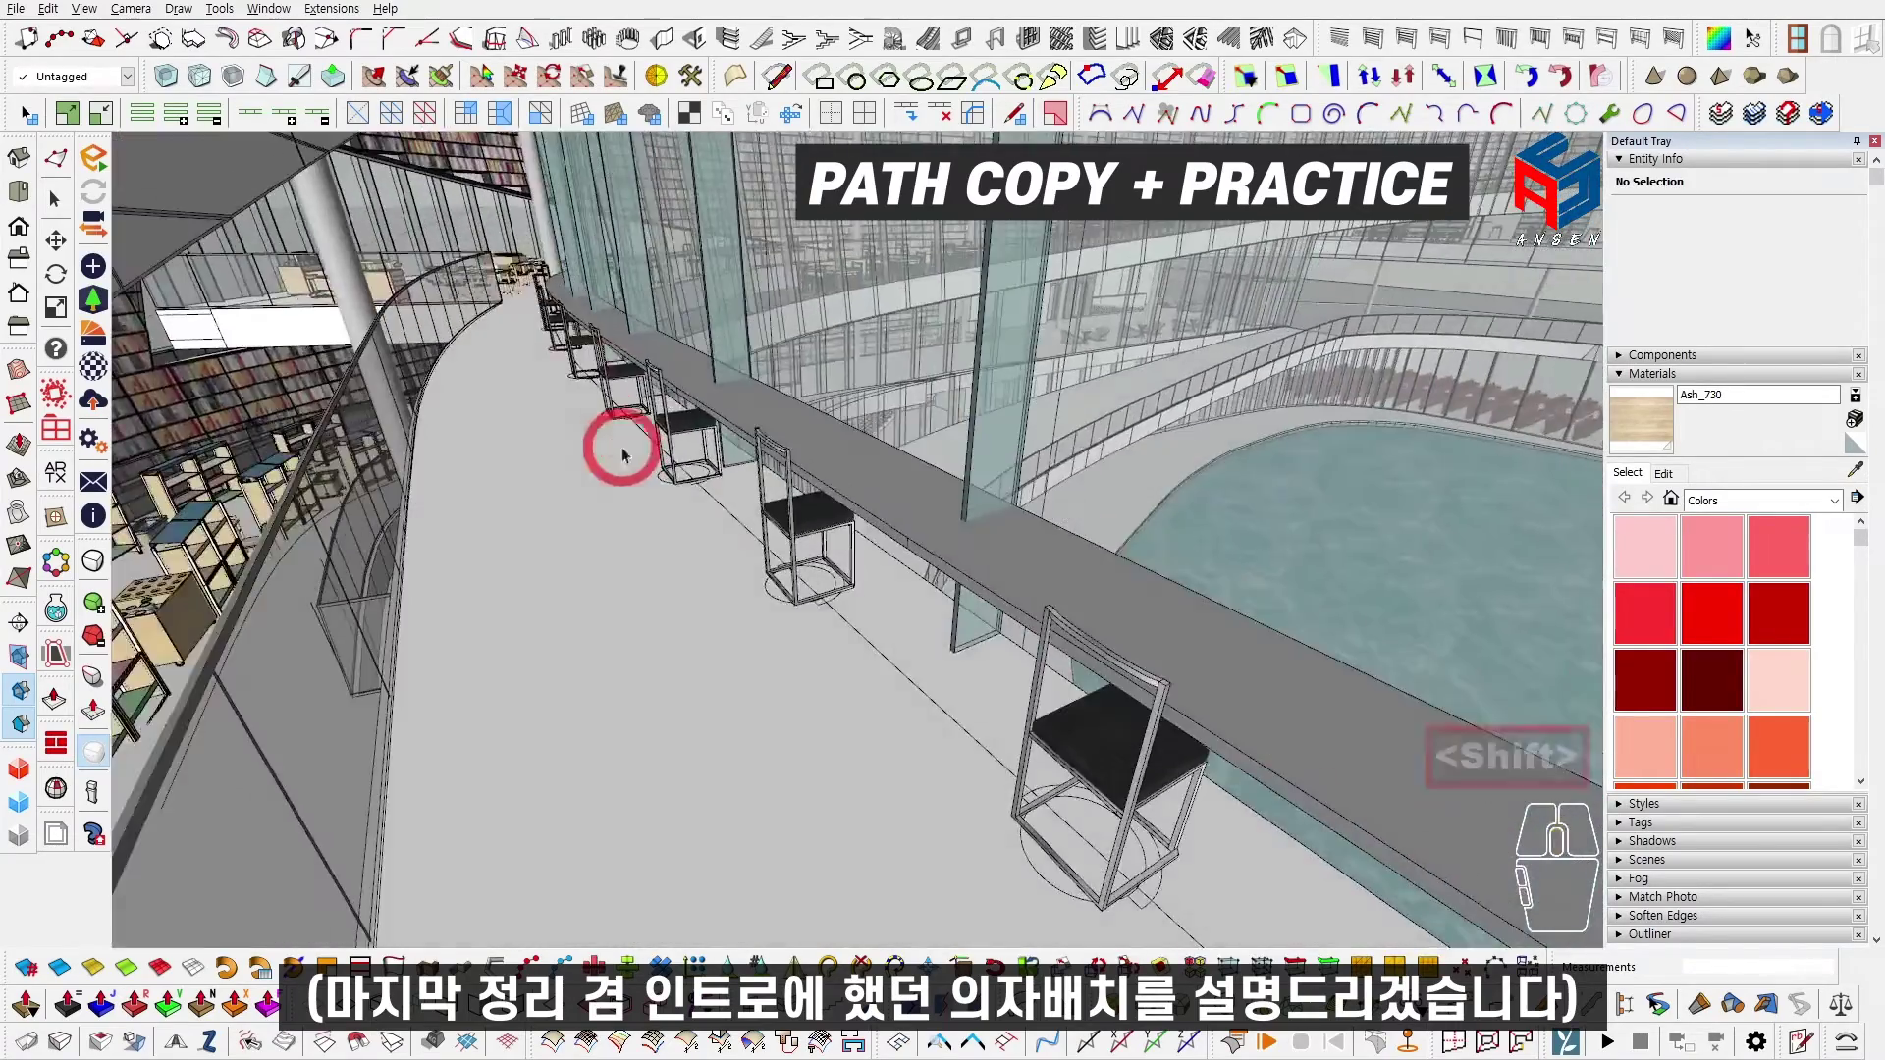
{"action": "middle_click_drag", "start_coordinate": [622, 453], "coordinate": [1422, 491], "text": "shift"}
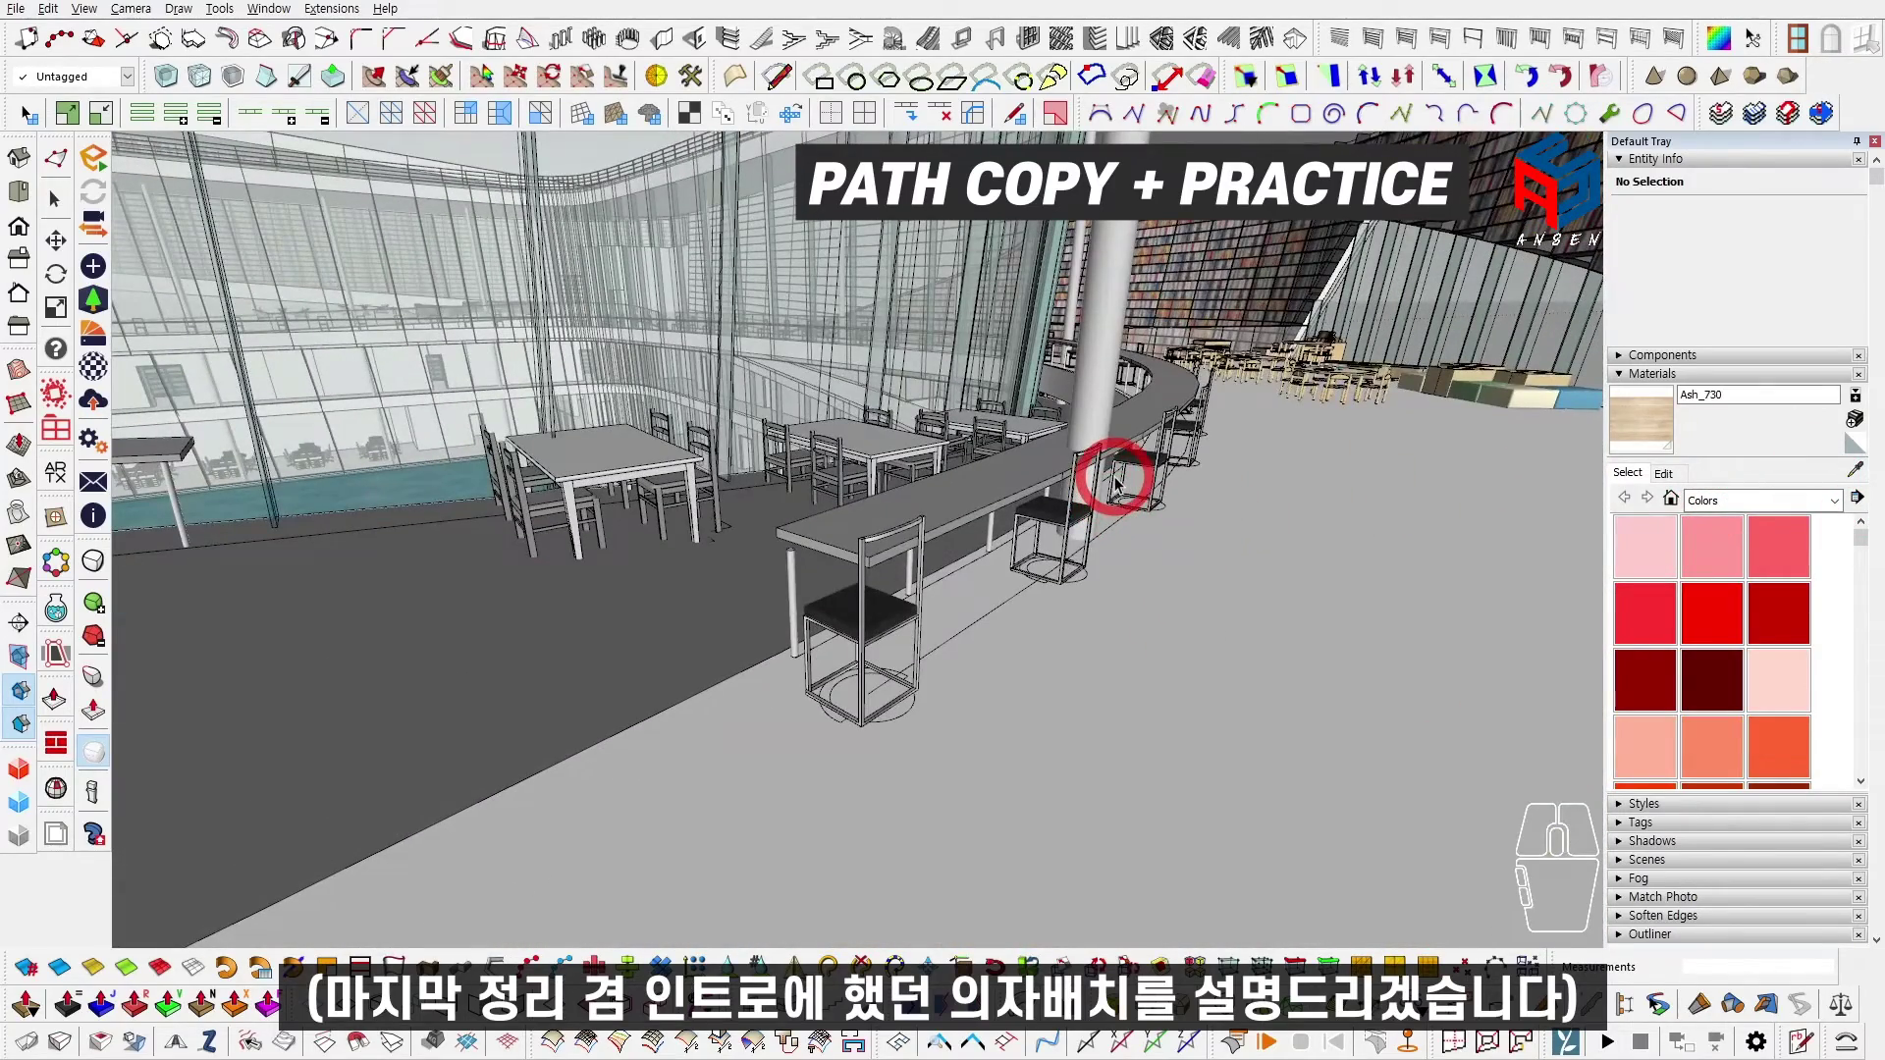
{"action": "scroll", "coordinate": [864, 618], "scroll_direction": "up", "scroll_amount": 2}
{"action": "double_click", "coordinate": [857, 604]}
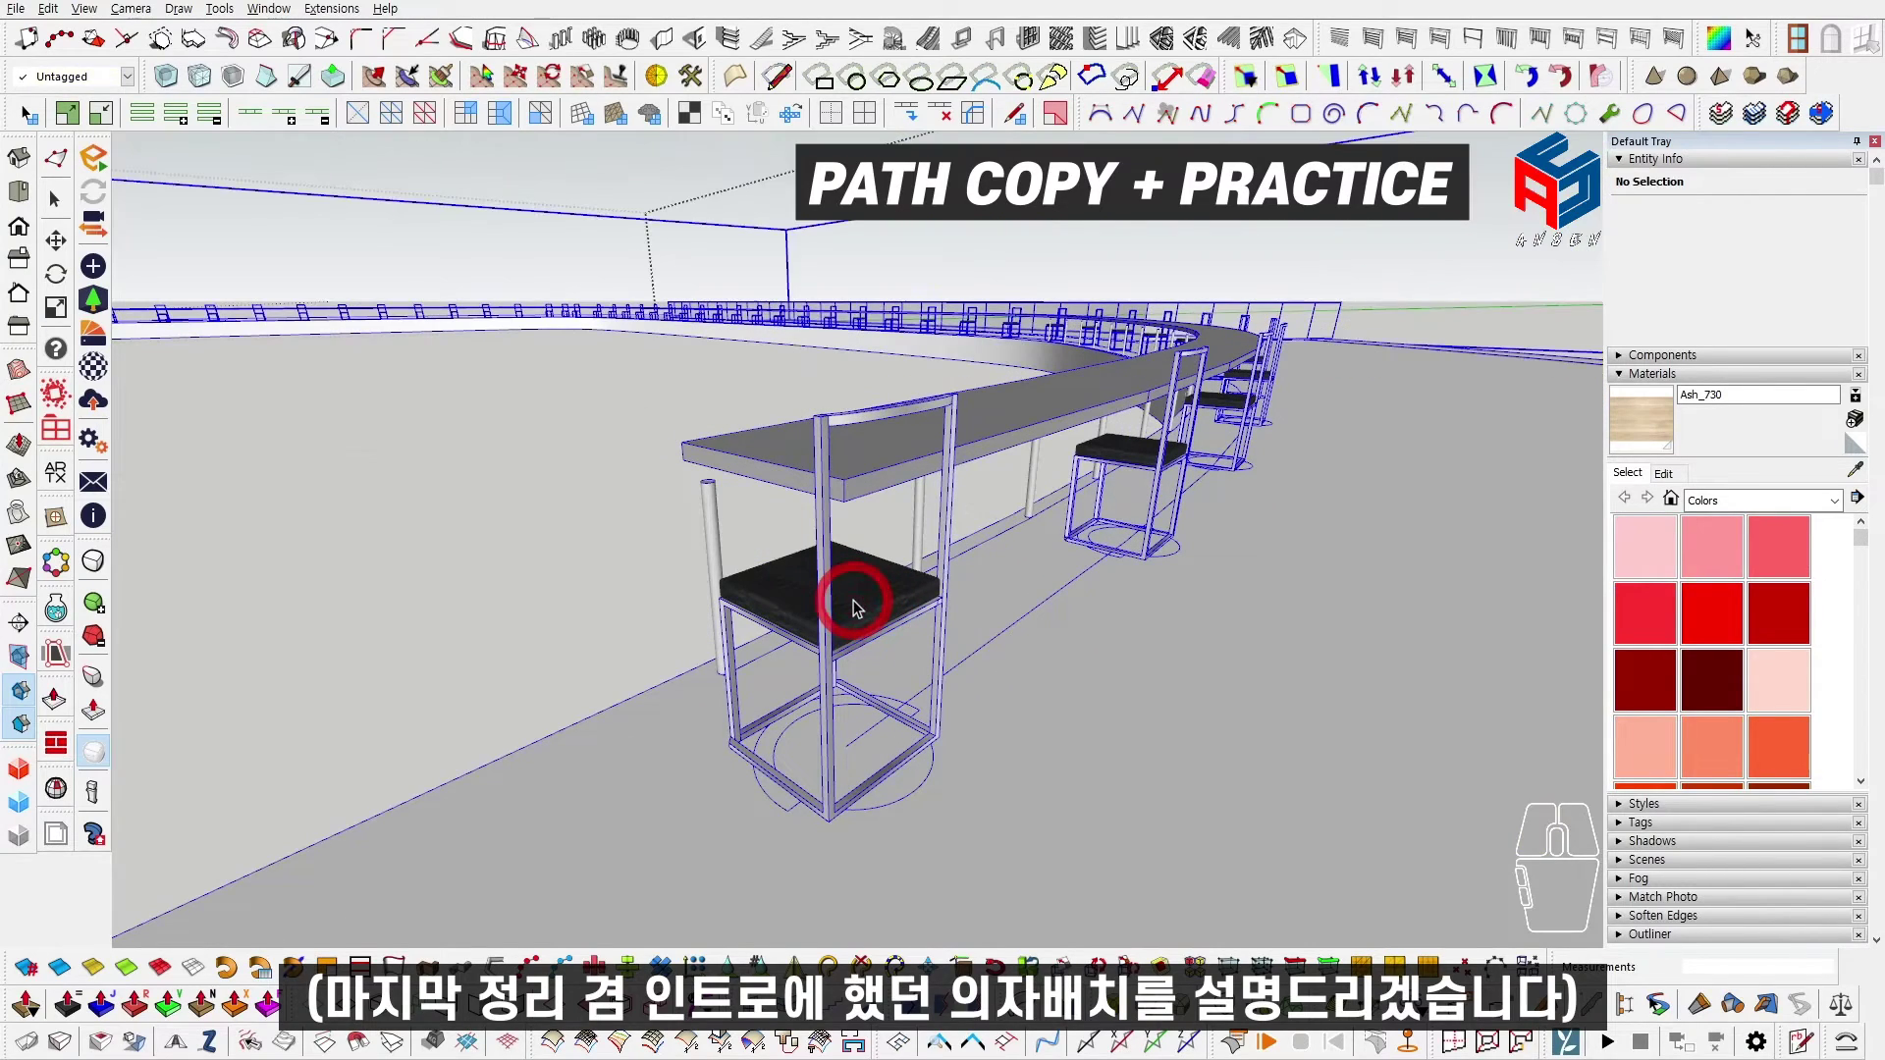
{"action": "double_click", "coordinate": [853, 607]}
{"action": "middle_click_drag", "start_coordinate": [845, 602], "coordinate": [856, 716]}
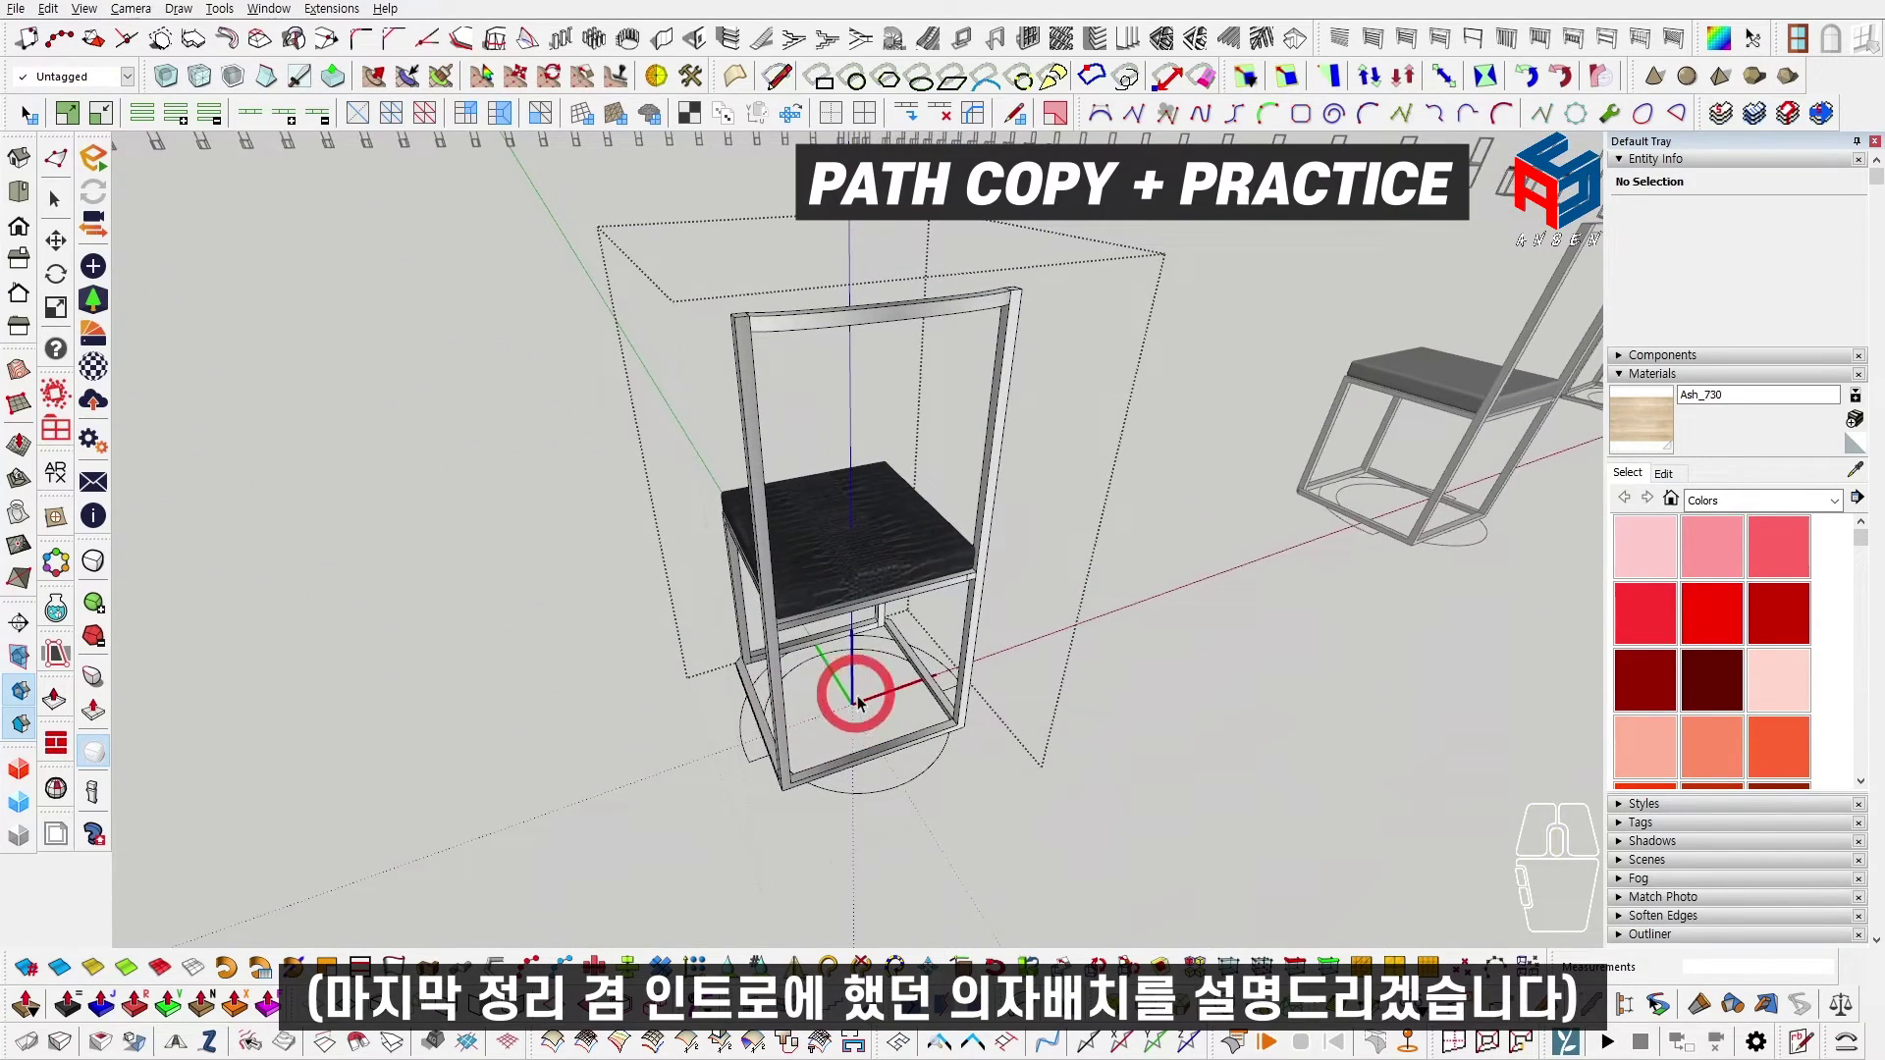
{"action": "middle_click_drag", "start_coordinate": [803, 685], "coordinate": [849, 574]}
{"action": "left_click", "coordinate": [849, 574]}
{"action": "key", "text": "grave"}
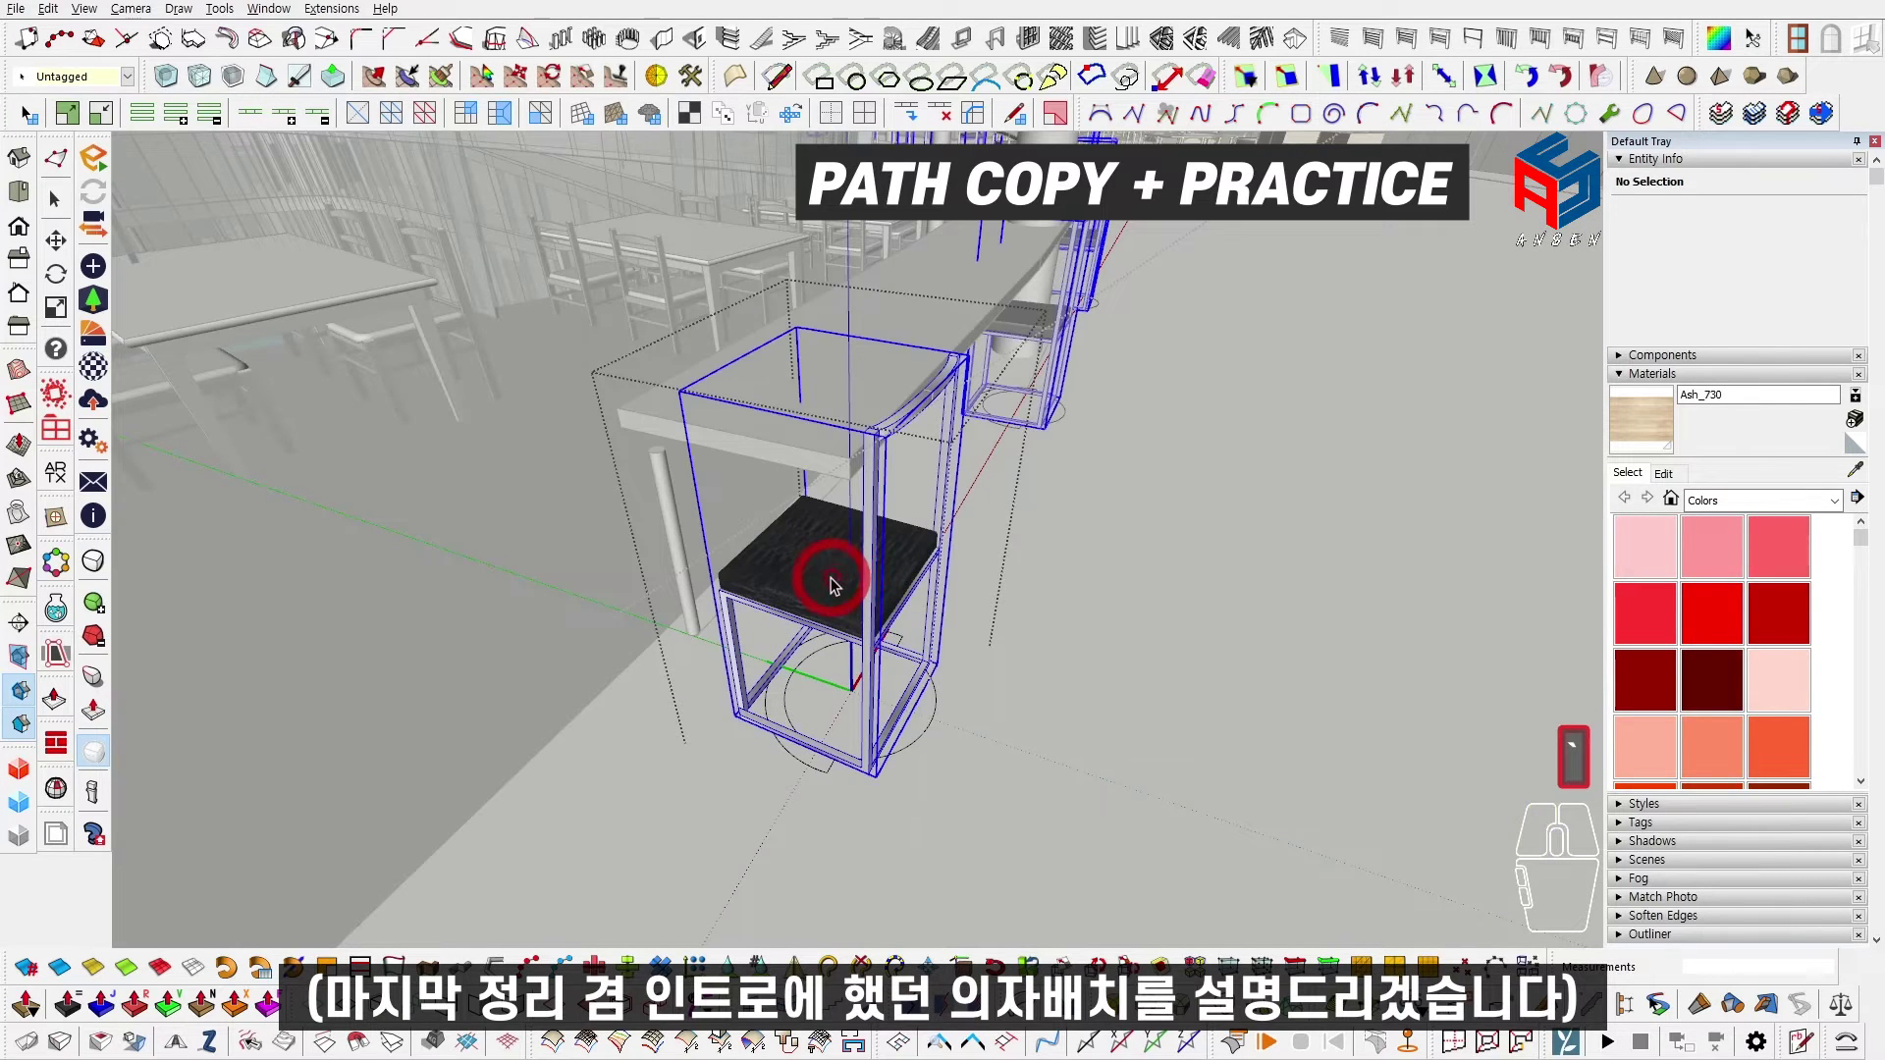
{"action": "key", "text": "Escape"}
{"action": "key", "text": "Escape"}
{"action": "key", "text": "Escape"}
{"action": "key", "text": "Escape"}
{"action": "middle_click_drag", "start_coordinate": [861, 581], "coordinate": [989, 438]}
{"action": "scroll", "coordinate": [1036, 513], "scroll_direction": "up", "scroll_amount": 3}
{"action": "left_click", "coordinate": [1036, 517]}
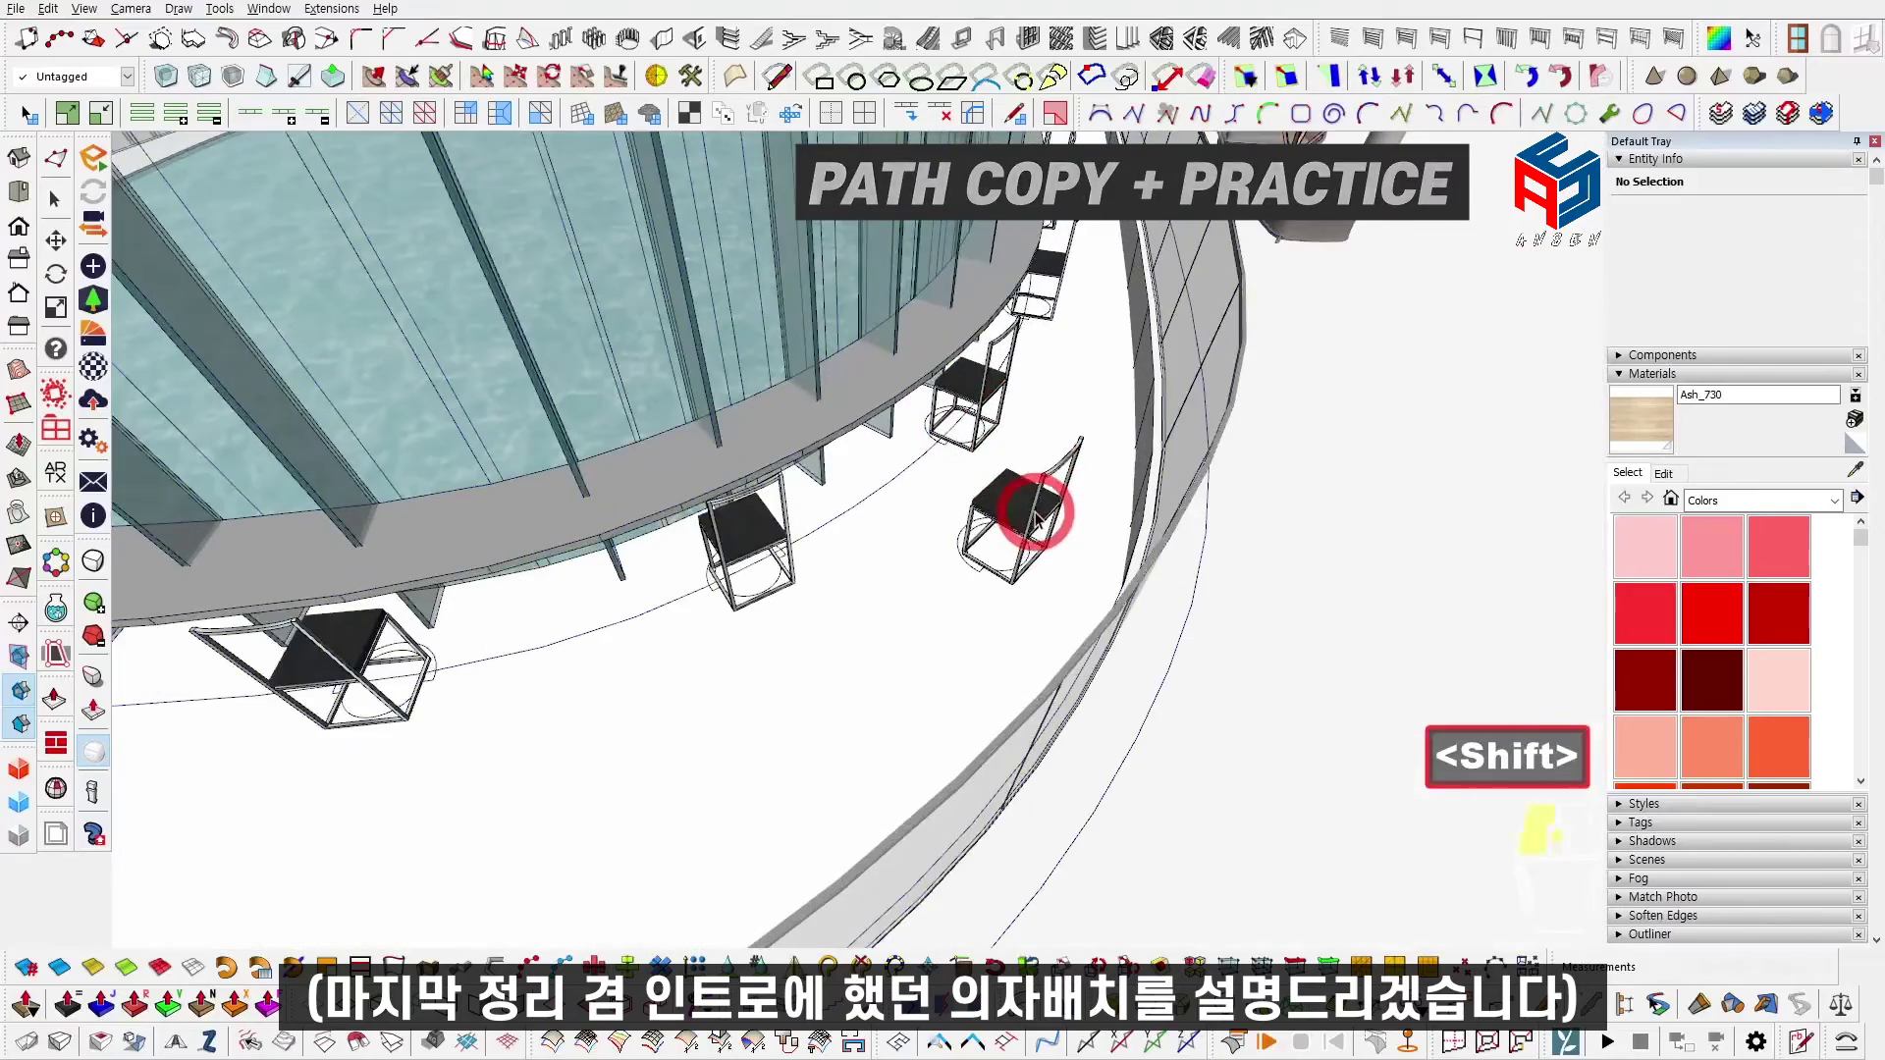
{"action": "key", "text": "ctrl+t"}
{"action": "key", "text": "space"}
{"action": "middle_click_drag", "start_coordinate": [1032, 577], "coordinate": [798, 512], "text": "shift"}
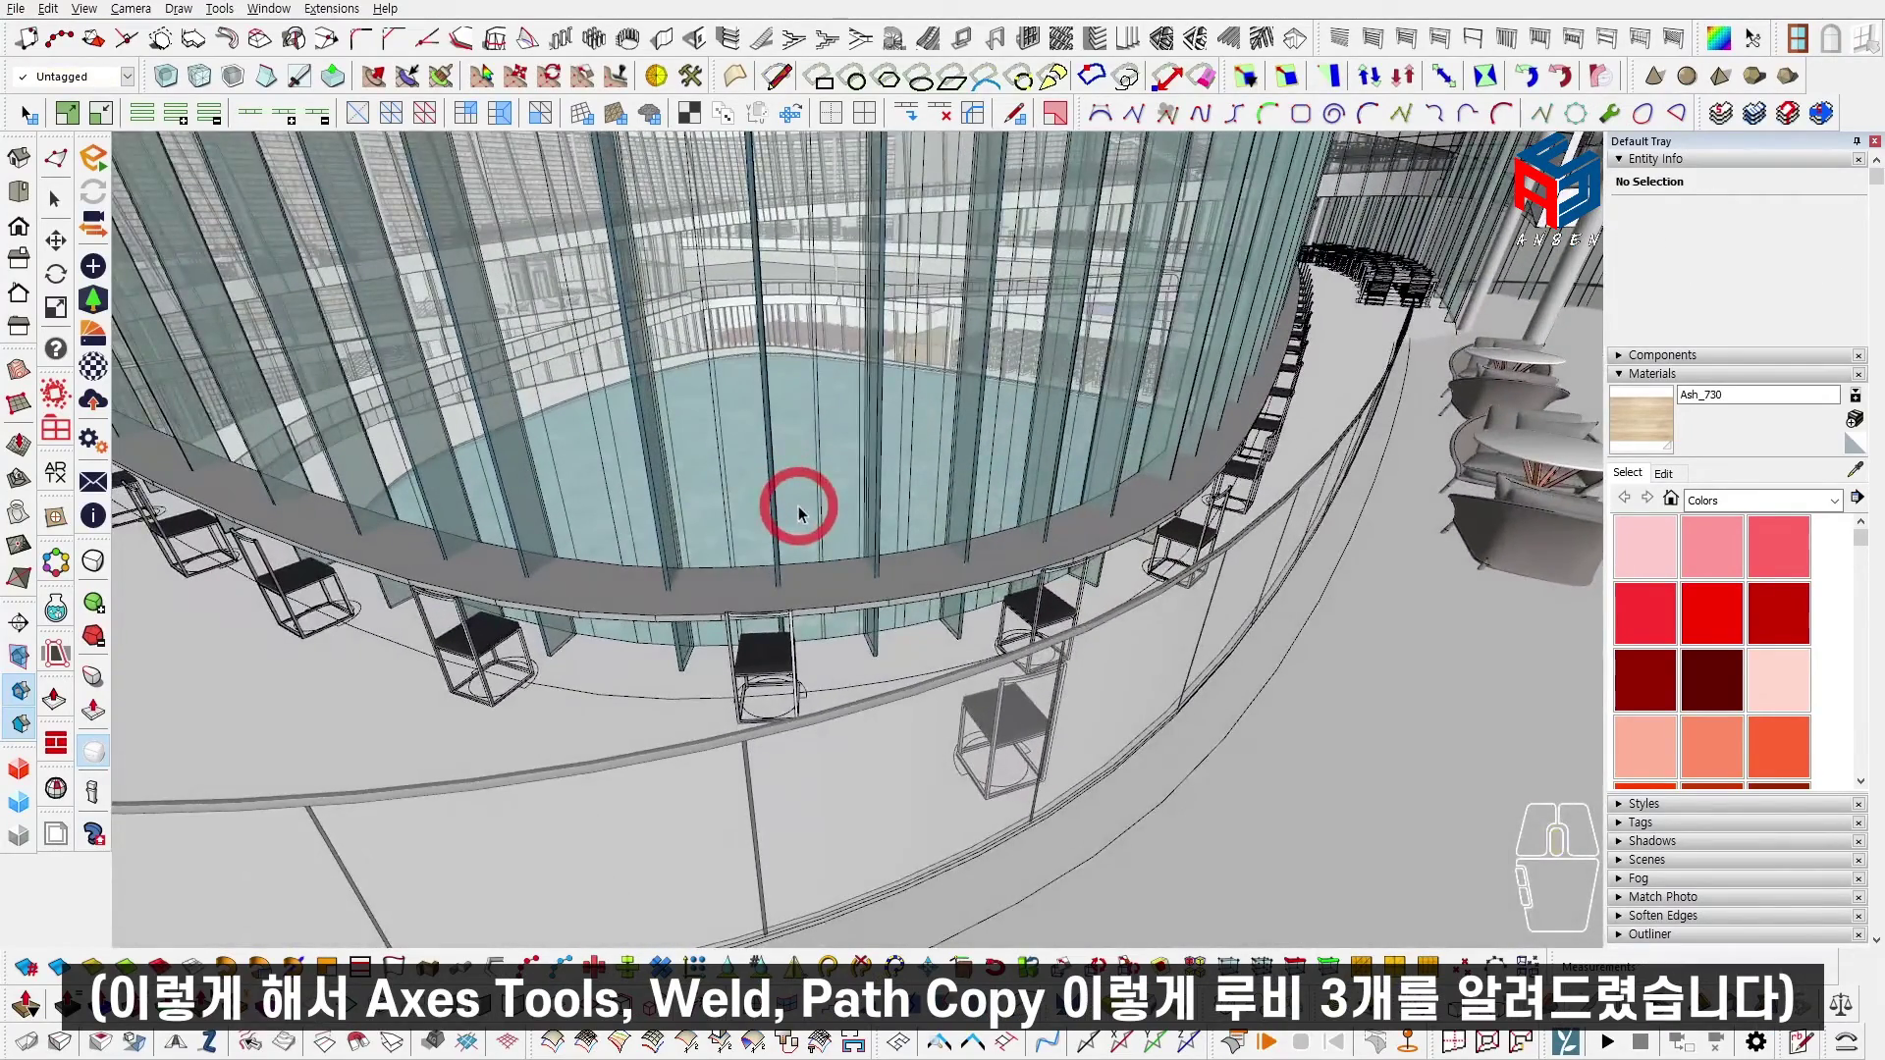